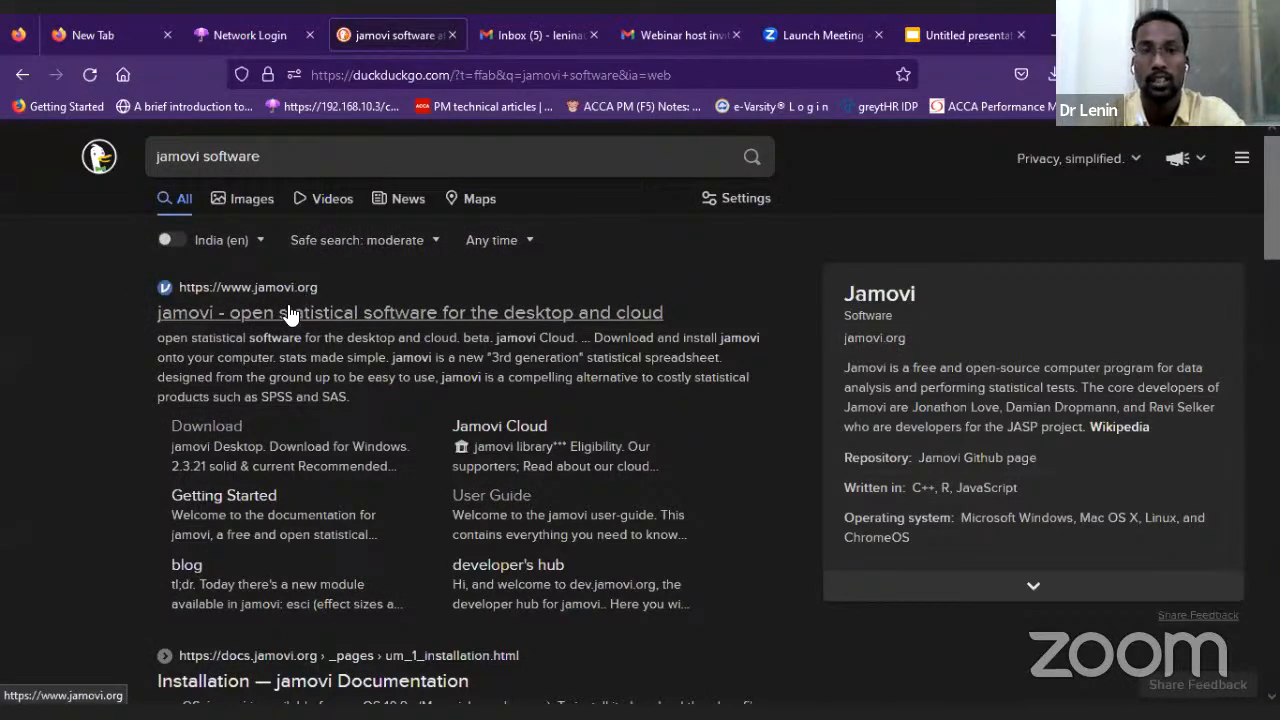
Open the official jamovi.org website from the search results and look over its home page
click(293, 320)
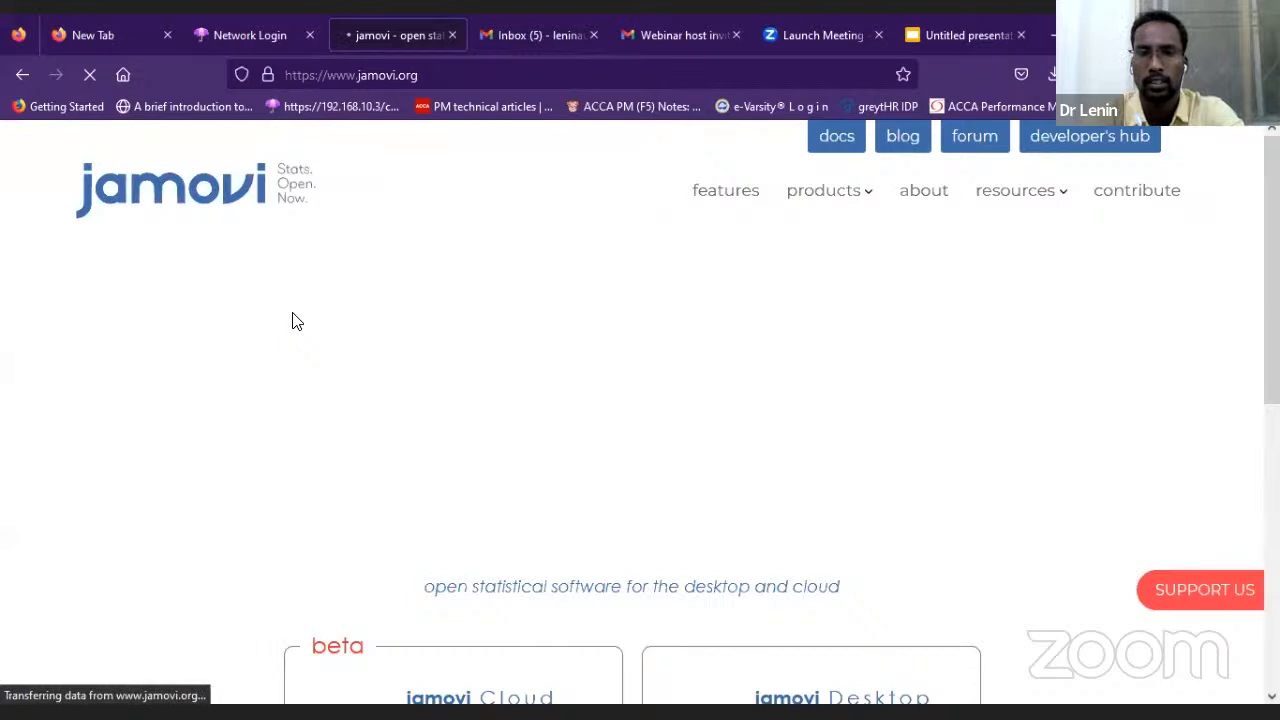
scroll(296, 320, down, 3)
scroll(296, 320, down, 2)
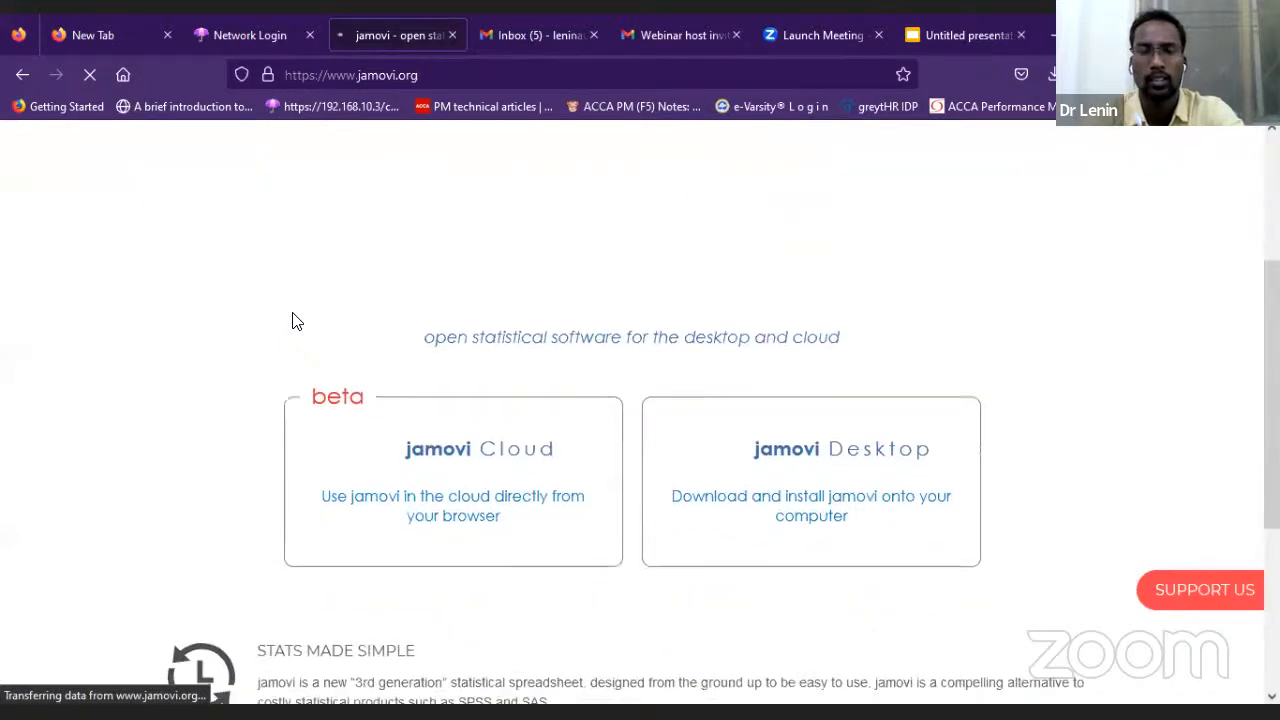
scroll(296, 320, down, 1)
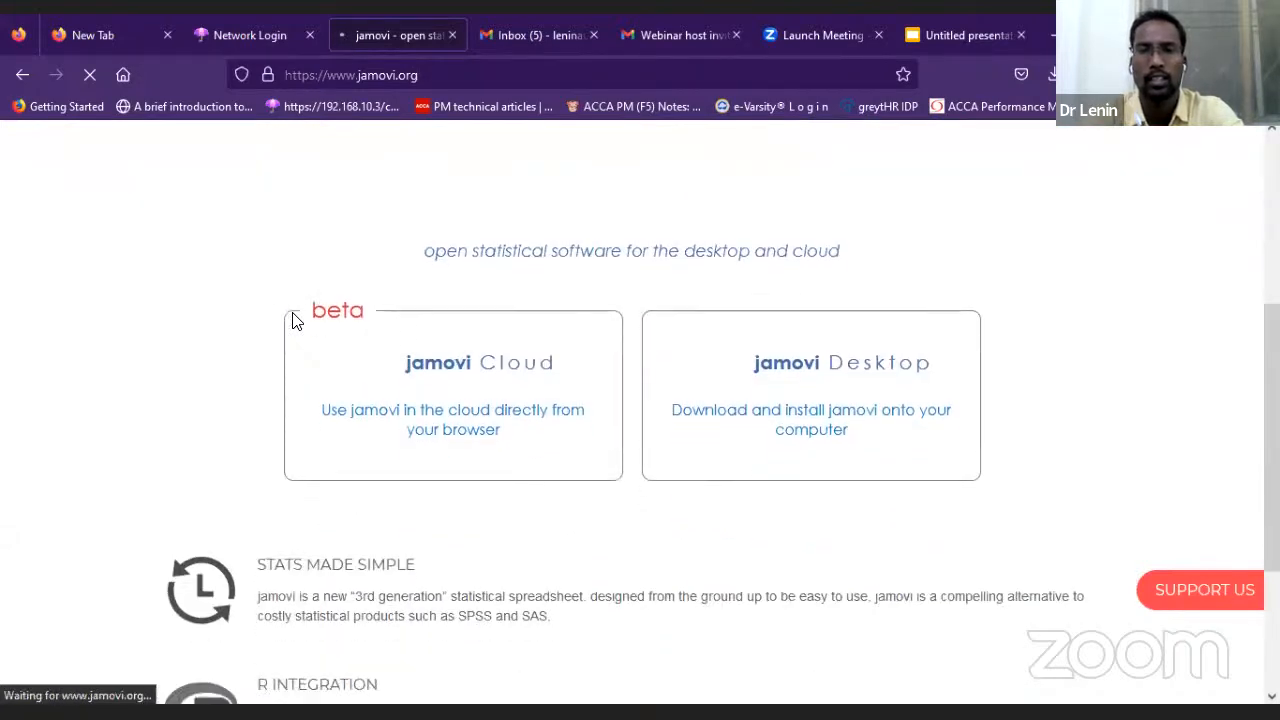
scroll(296, 320, down, 1)
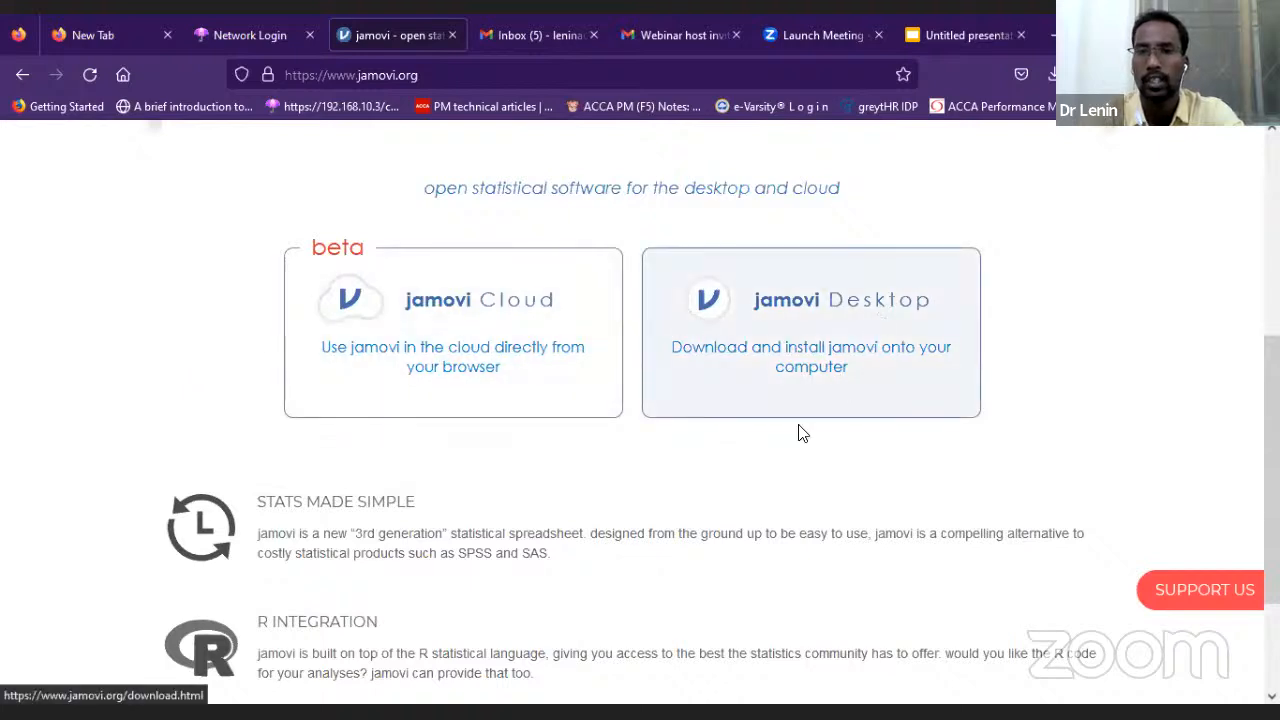
scroll(790, 449, down, 3)
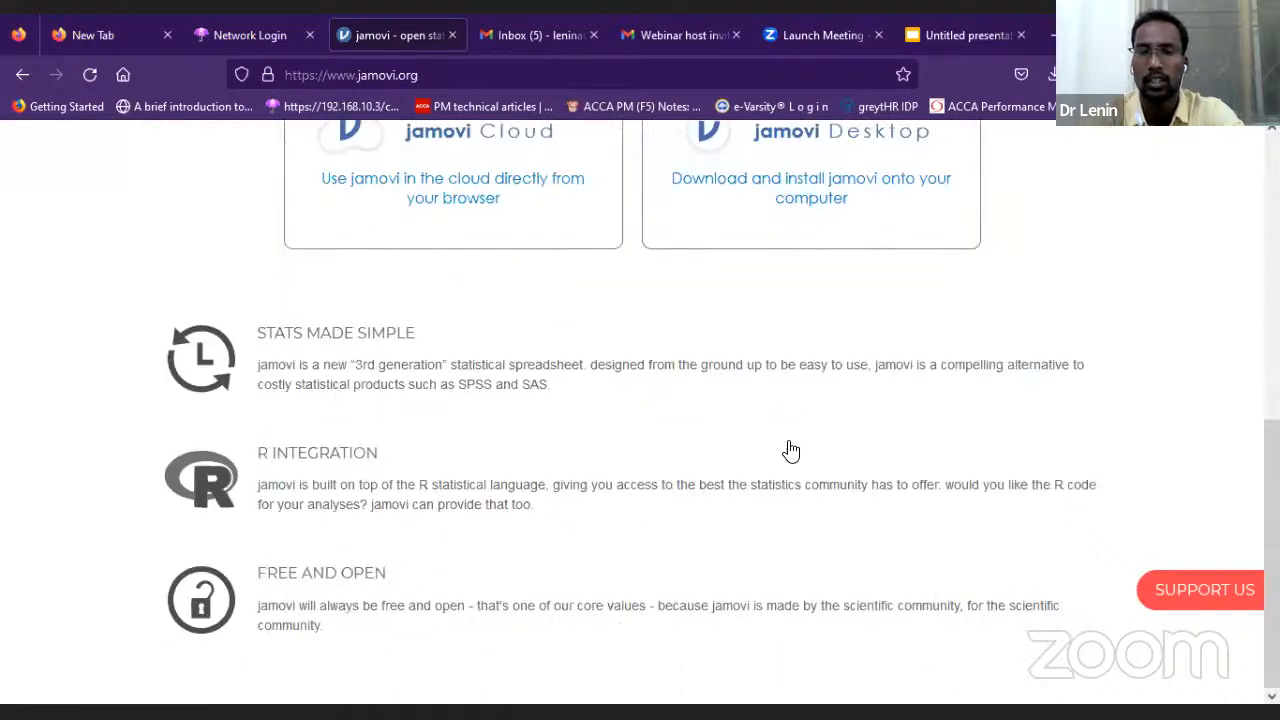
scroll(790, 449, up, 4)
Go to the jamovi Desktop page, review all releases, and download the 2.3.21 solid & current version for Windows
click(833, 416)
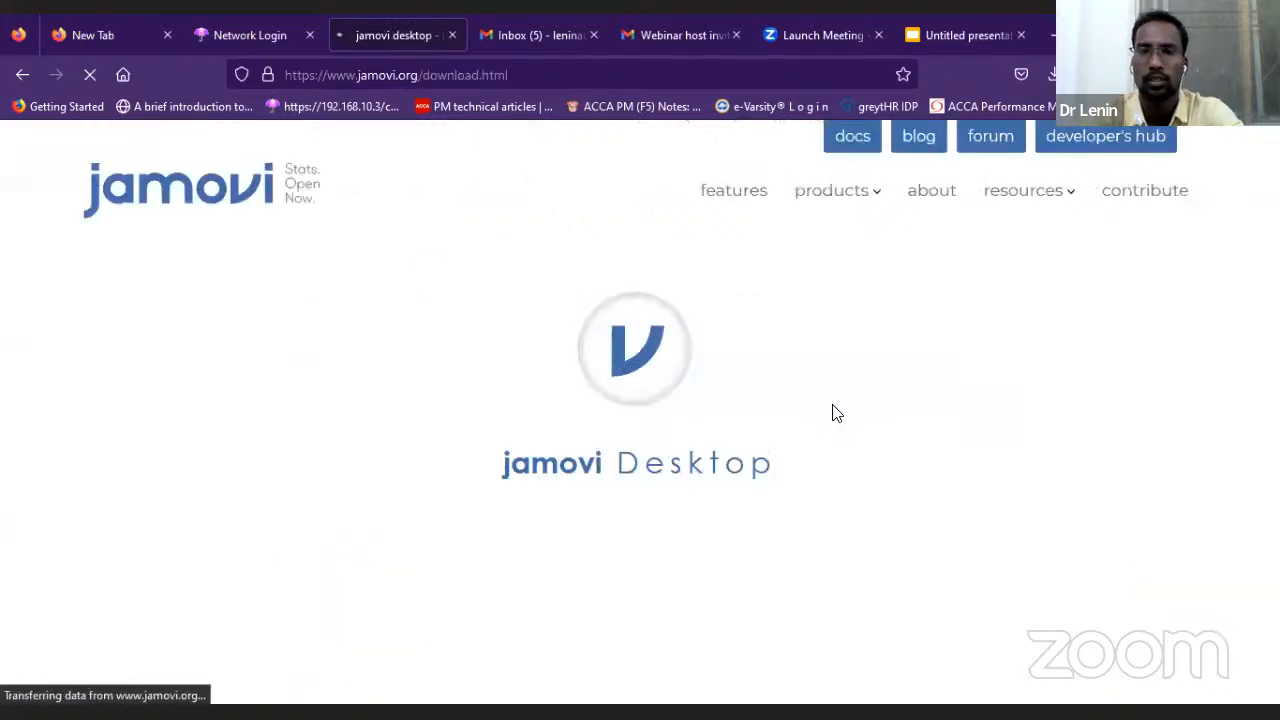
scroll(836, 413, down, 3)
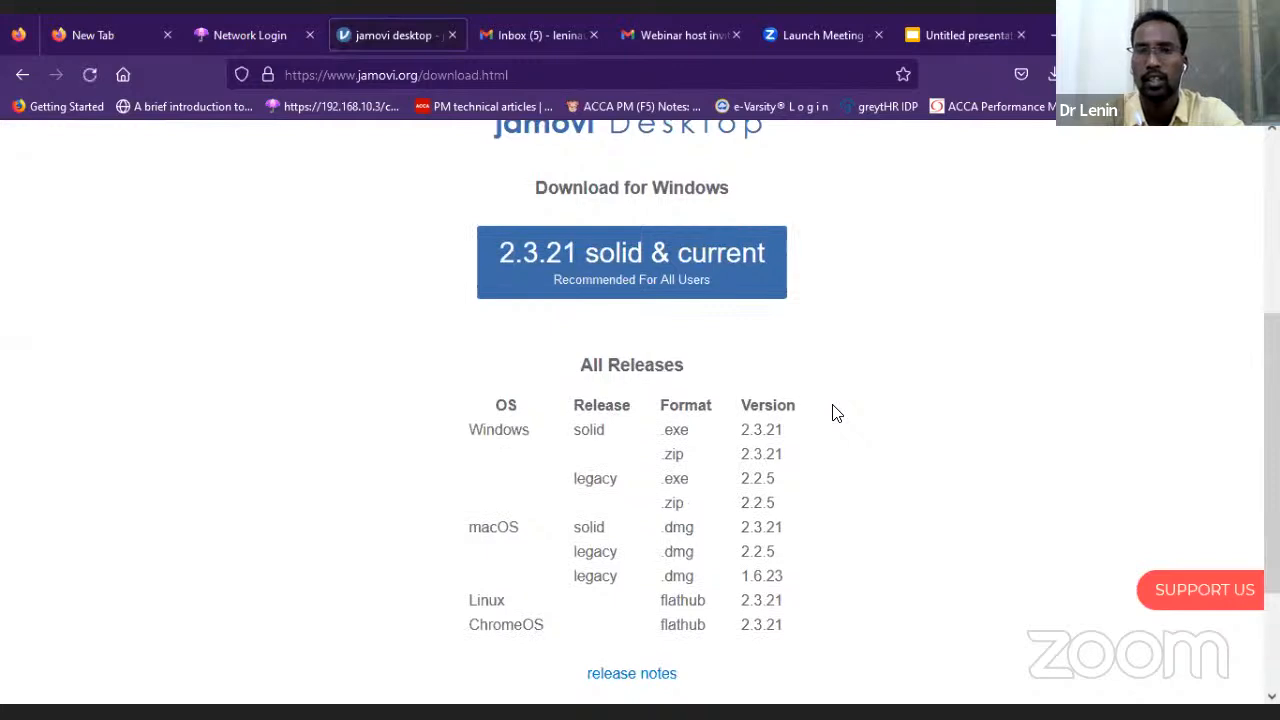
scroll(836, 413, down, 2)
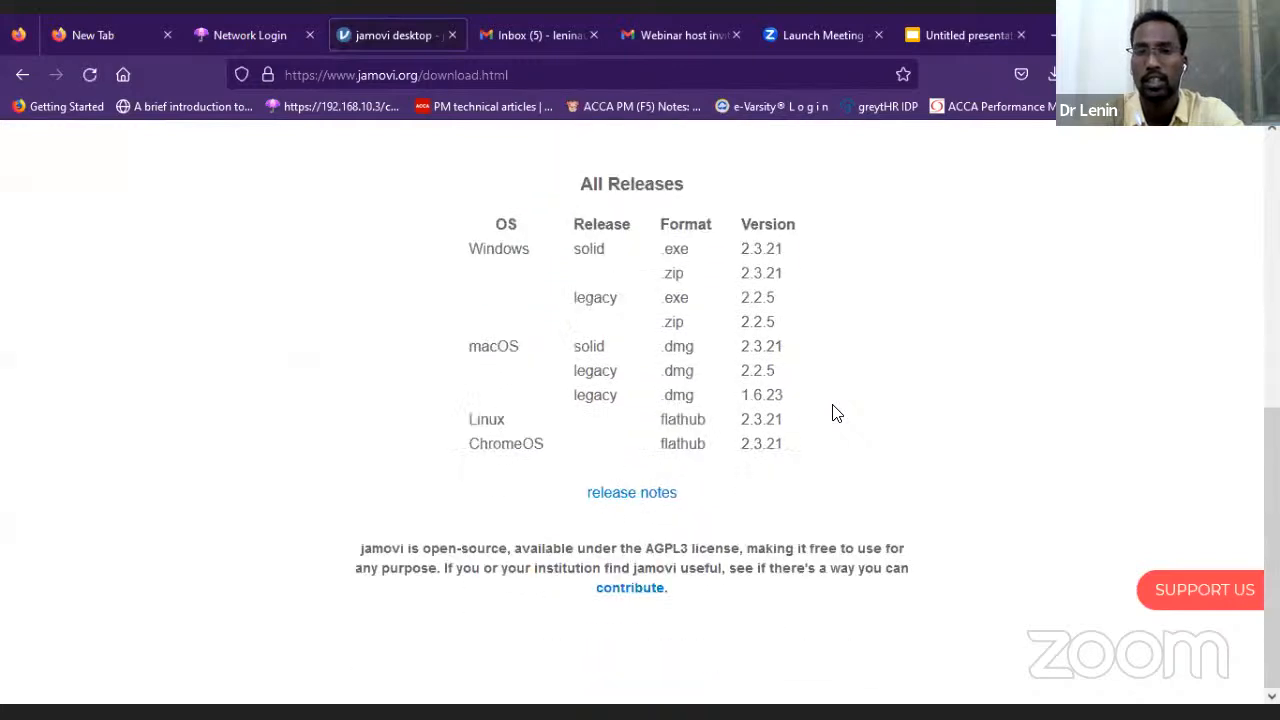
scroll(836, 413, up, 5)
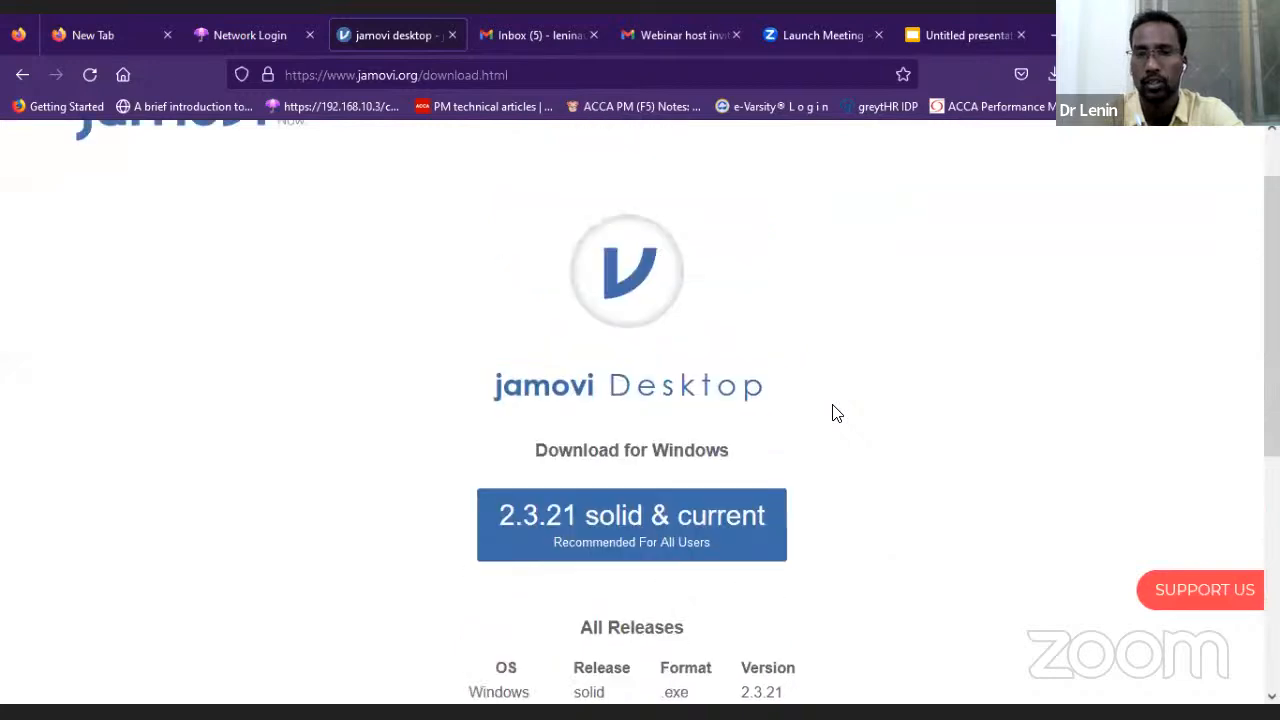
scroll(836, 413, down, 2)
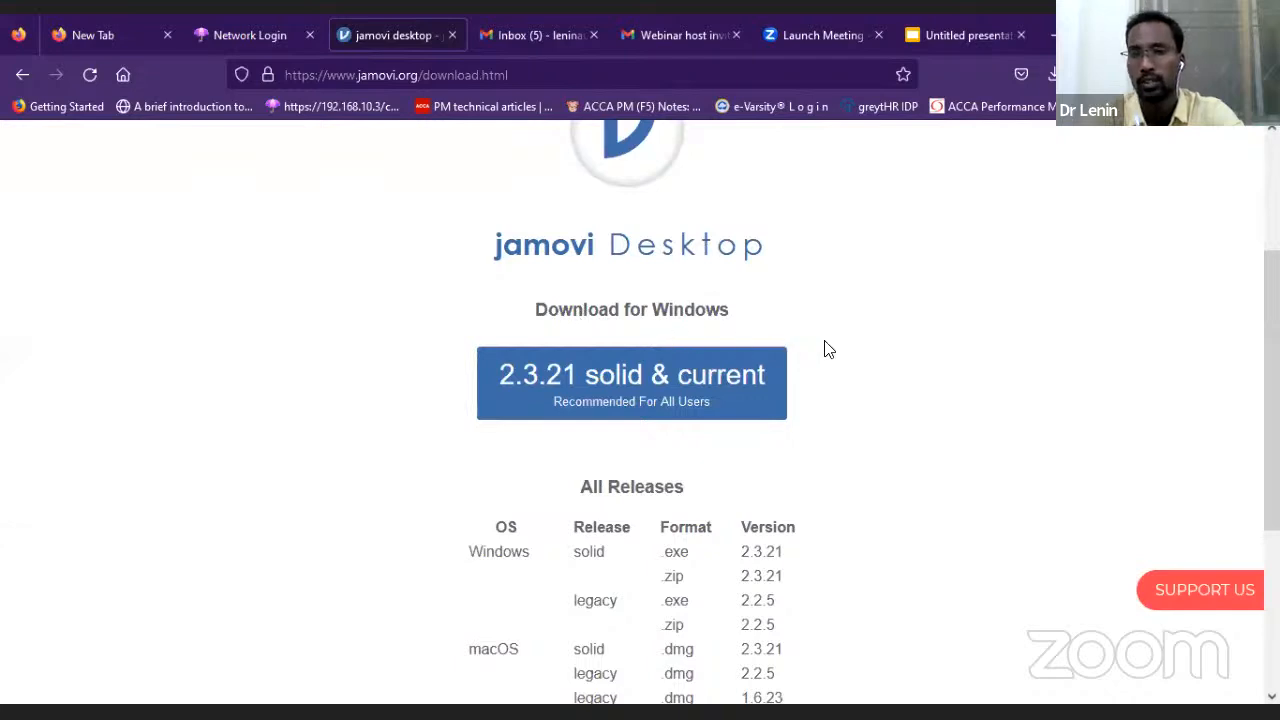
scroll(623, 420, up, 1)
click(620, 420)
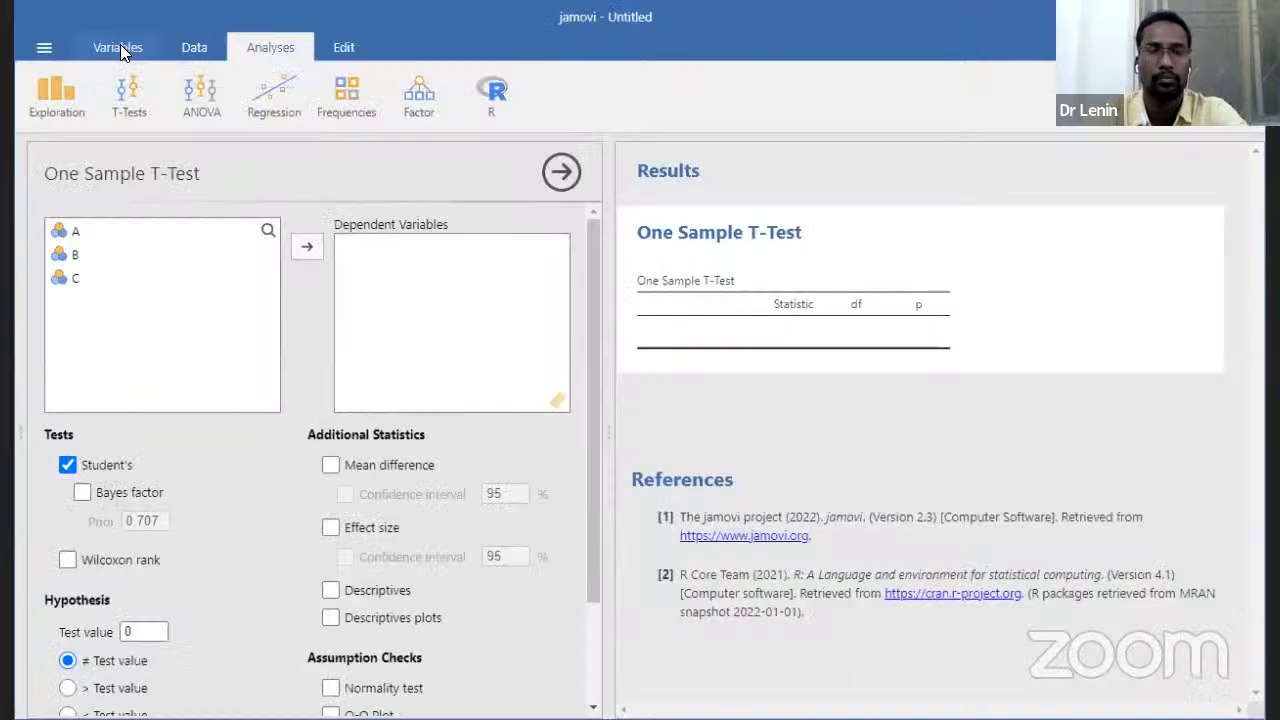
Show the variable list of the untitled dataset in jamovi
click(121, 47)
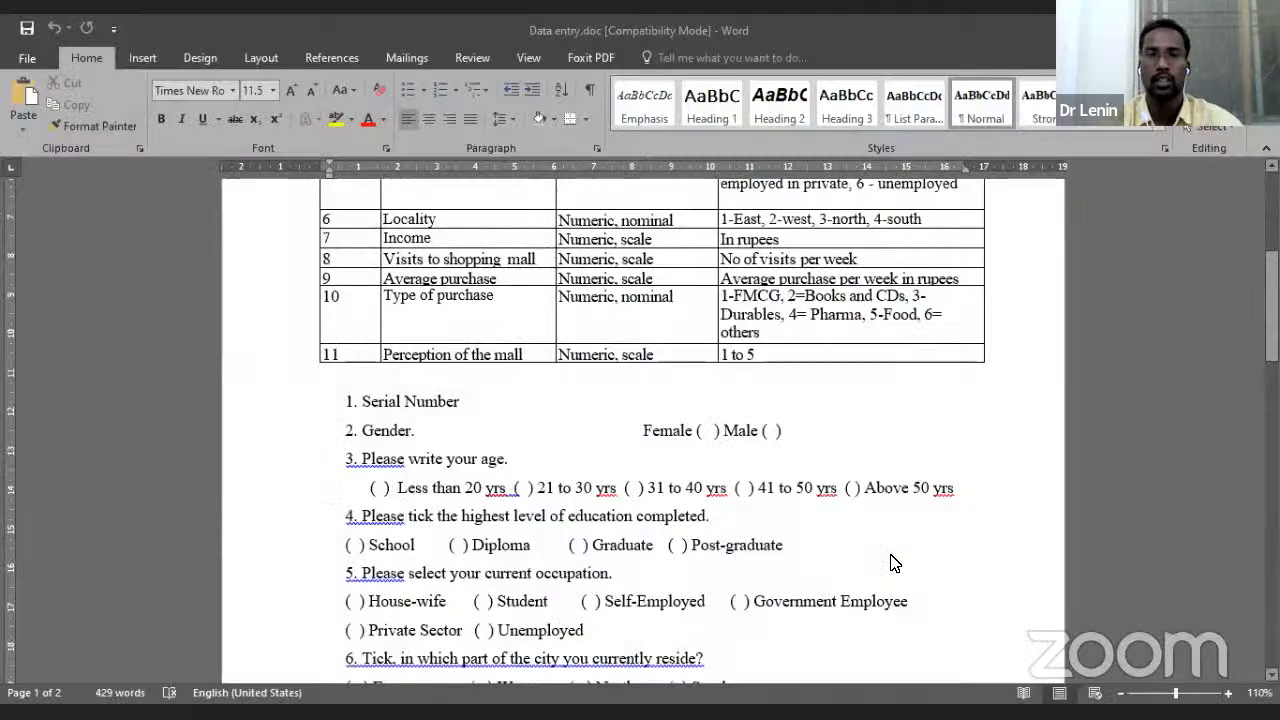
Examine the shopping mall questionnaire items and the variable coding table in the Word document Data entry.doc
scroll(893, 563, down, 1)
scroll(893, 563, up, 2)
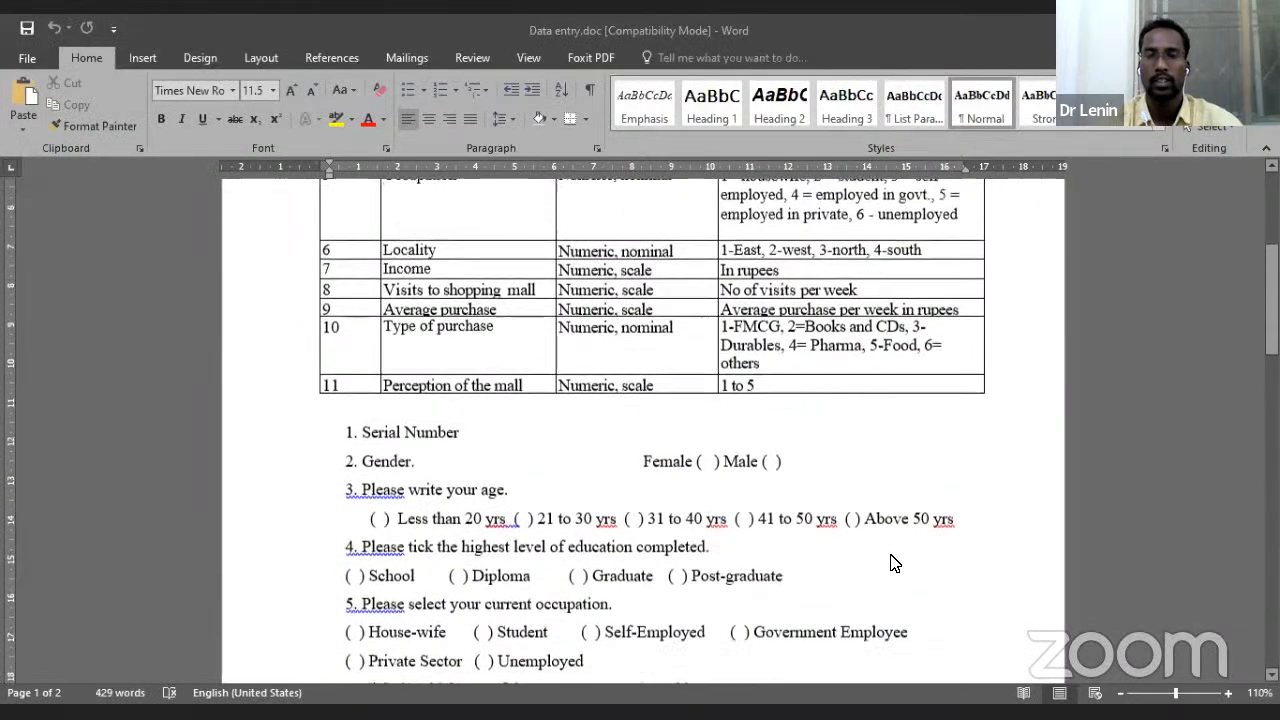
scroll(893, 563, down, 4)
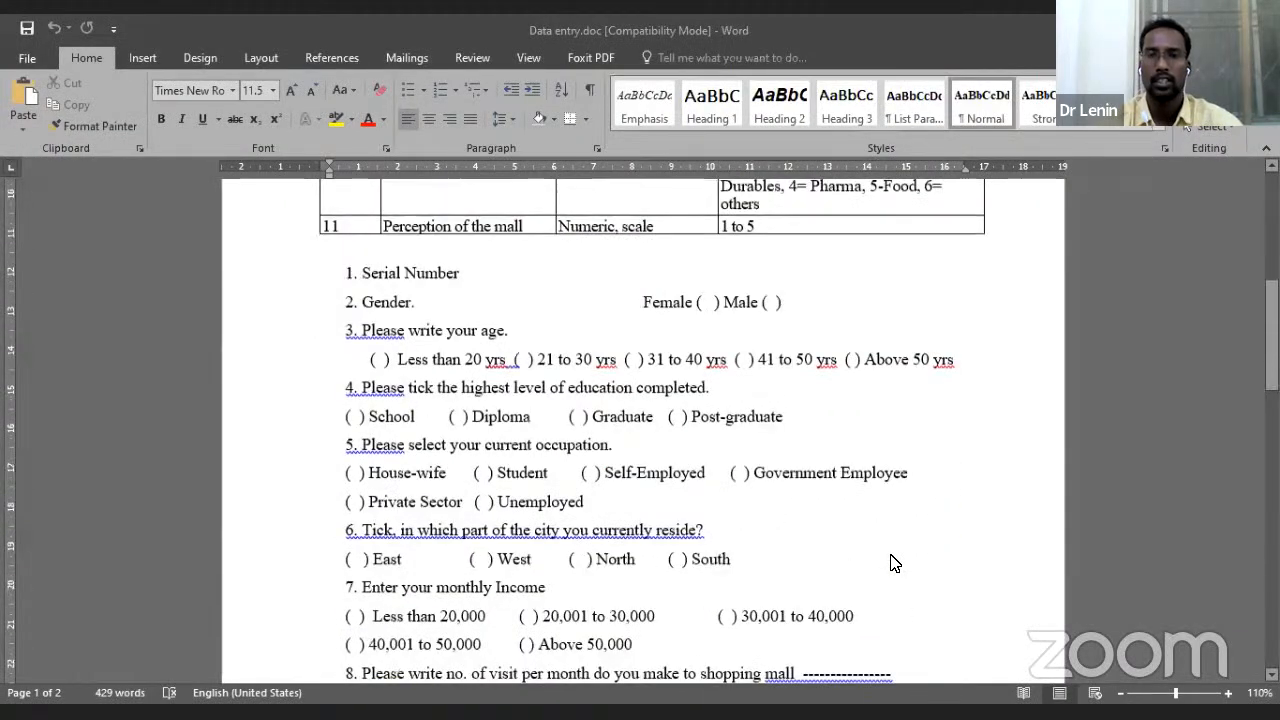
scroll(893, 563, down, 1)
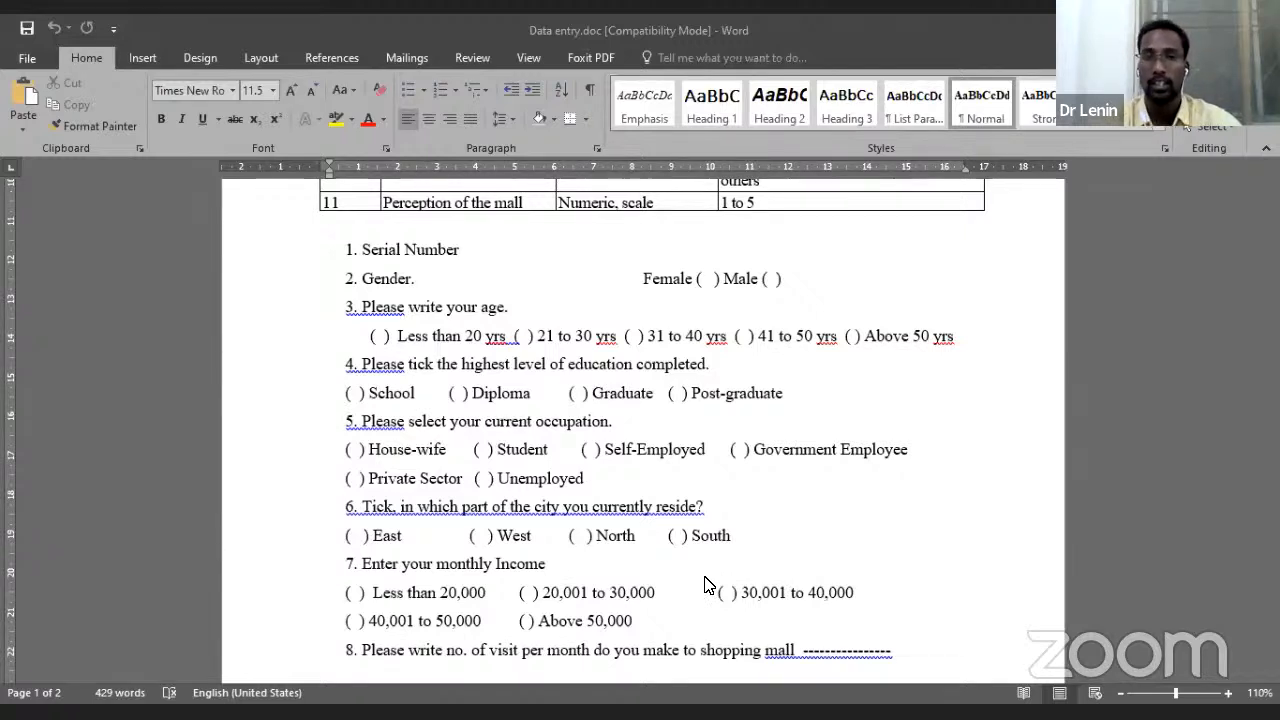
scroll(704, 585, down, 5)
scroll(704, 585, down, 2)
scroll(704, 585, up, 2)
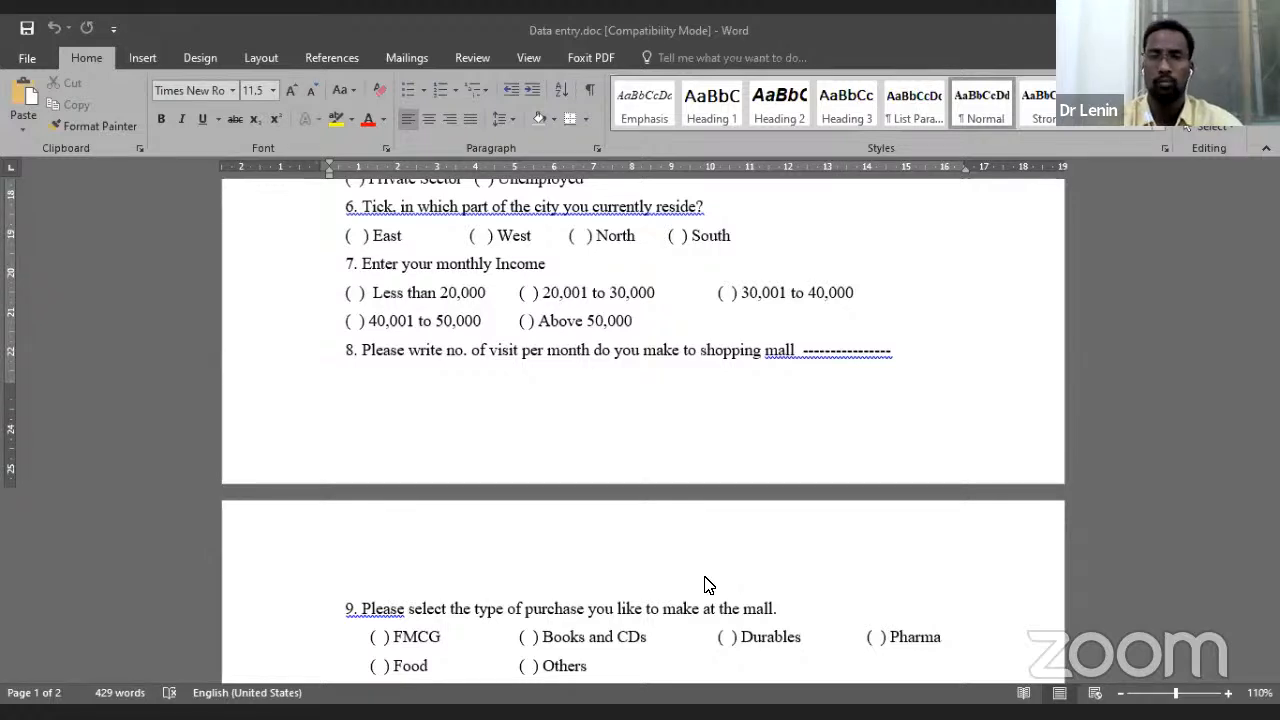
scroll(705, 585, down, 3)
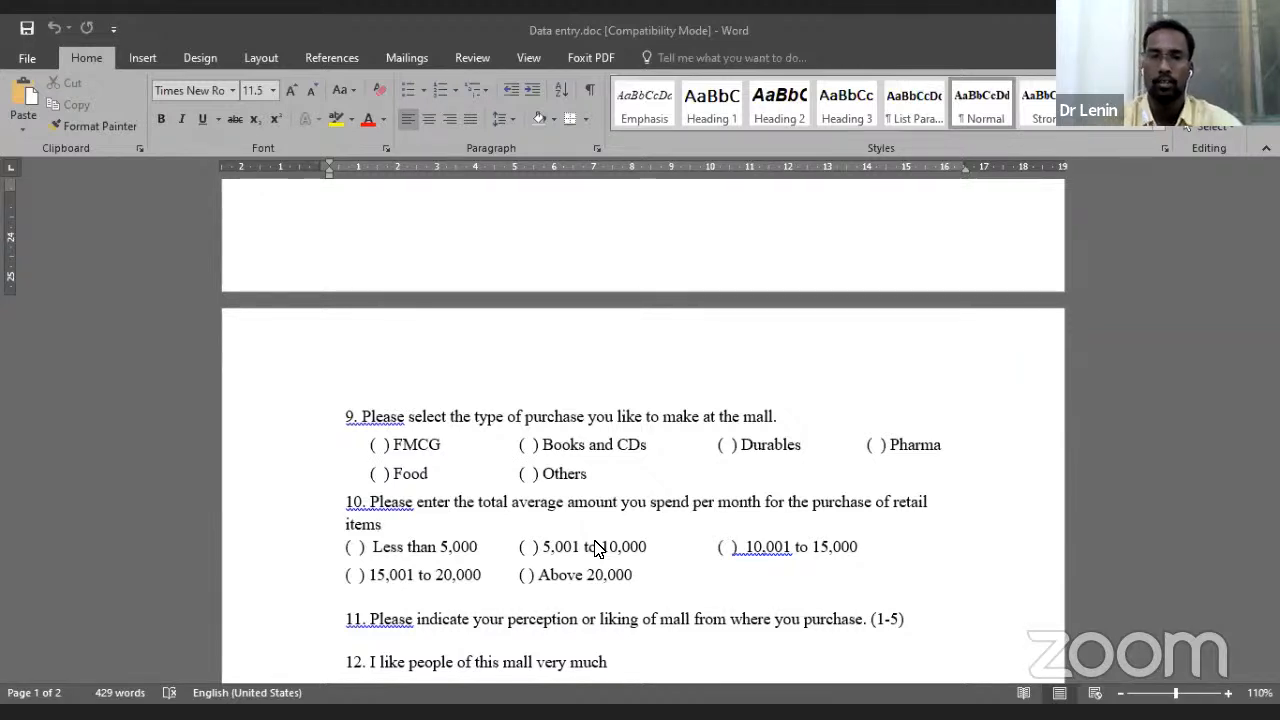
scroll(595, 548, down, 4)
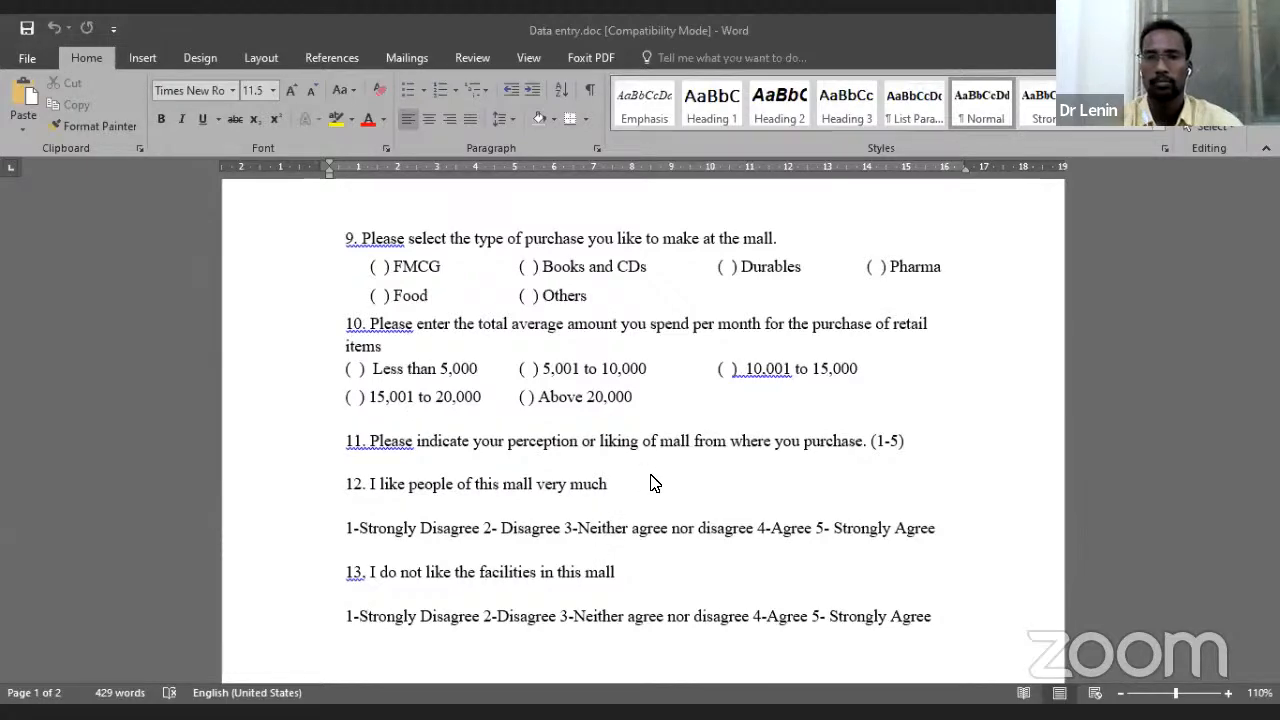
scroll(651, 480, down, 3)
scroll(651, 478, up, 3)
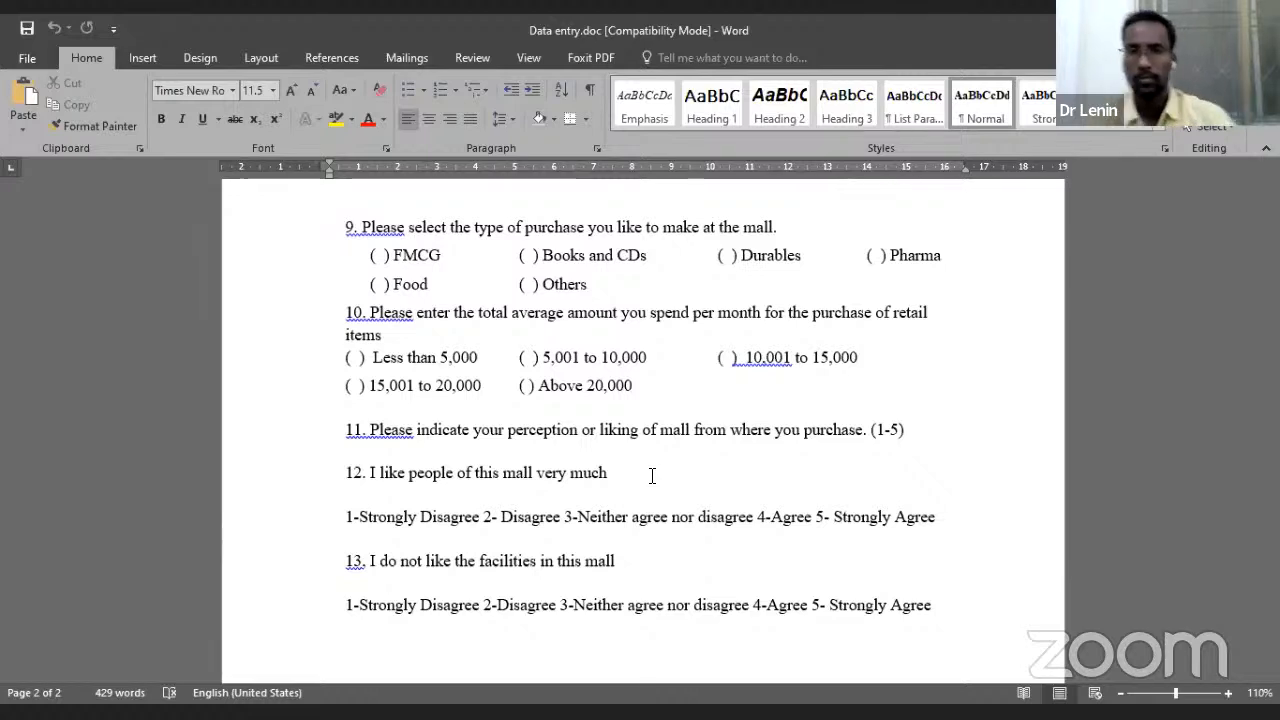
scroll(655, 430, up, 2)
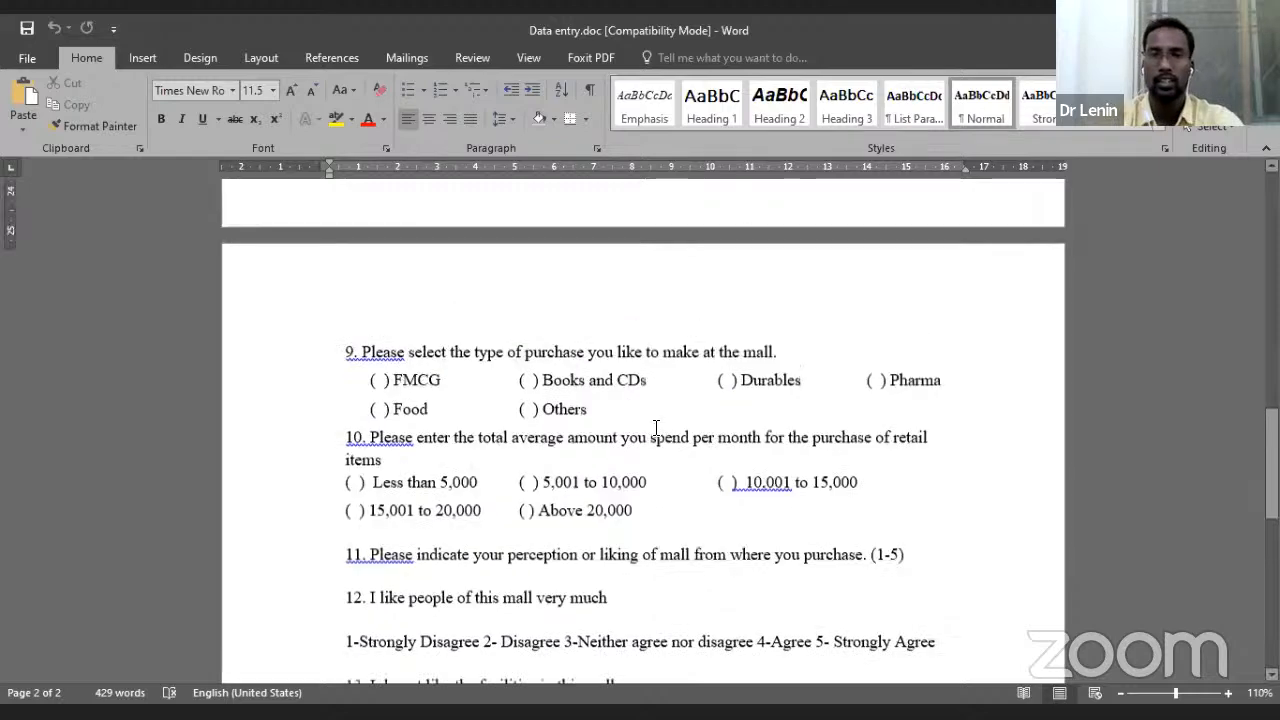
scroll(655, 428, up, 8)
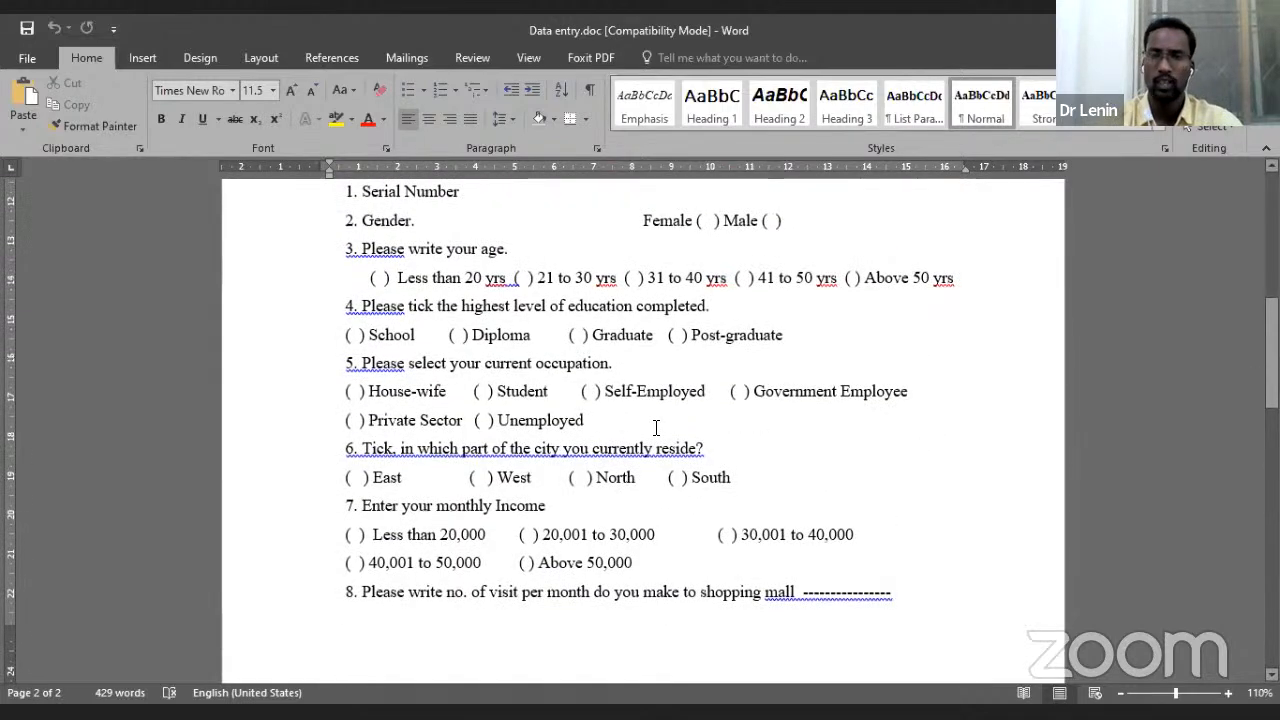
scroll(655, 428, up, 2)
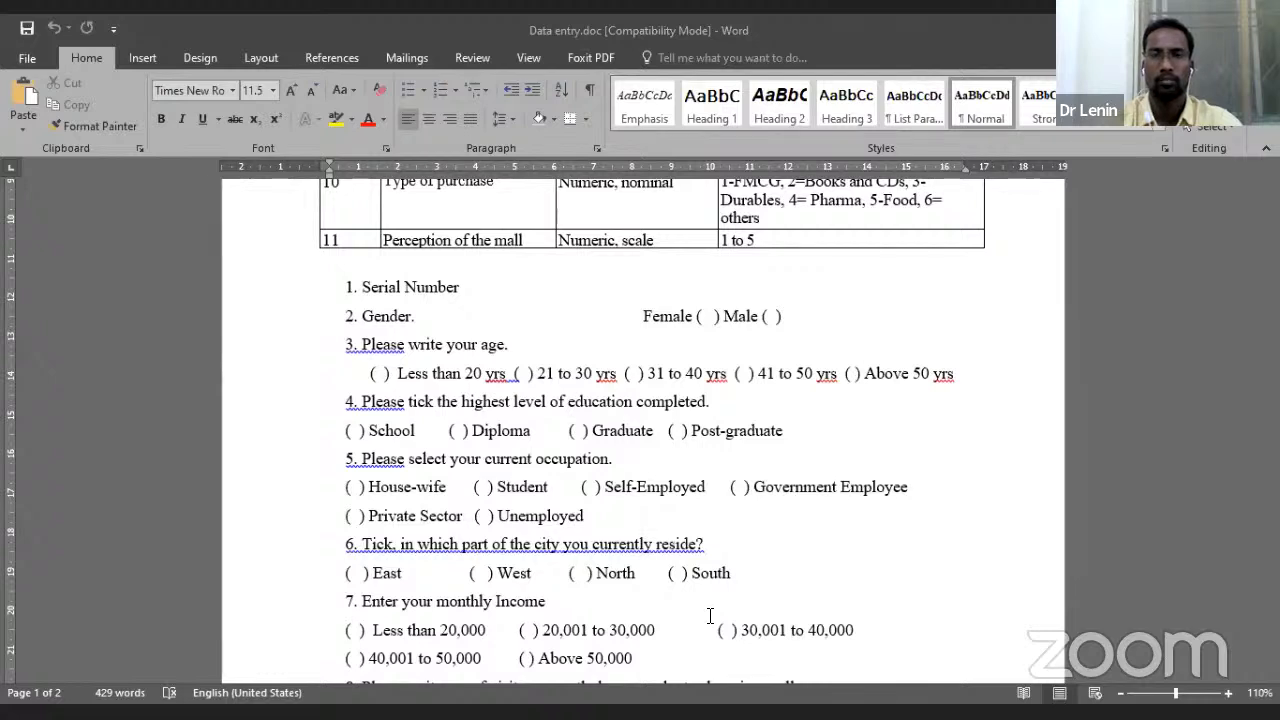
Switch back to jamovi and look over the empty data sheet, the available analyses and the results editing tools
key(alt+Tab)
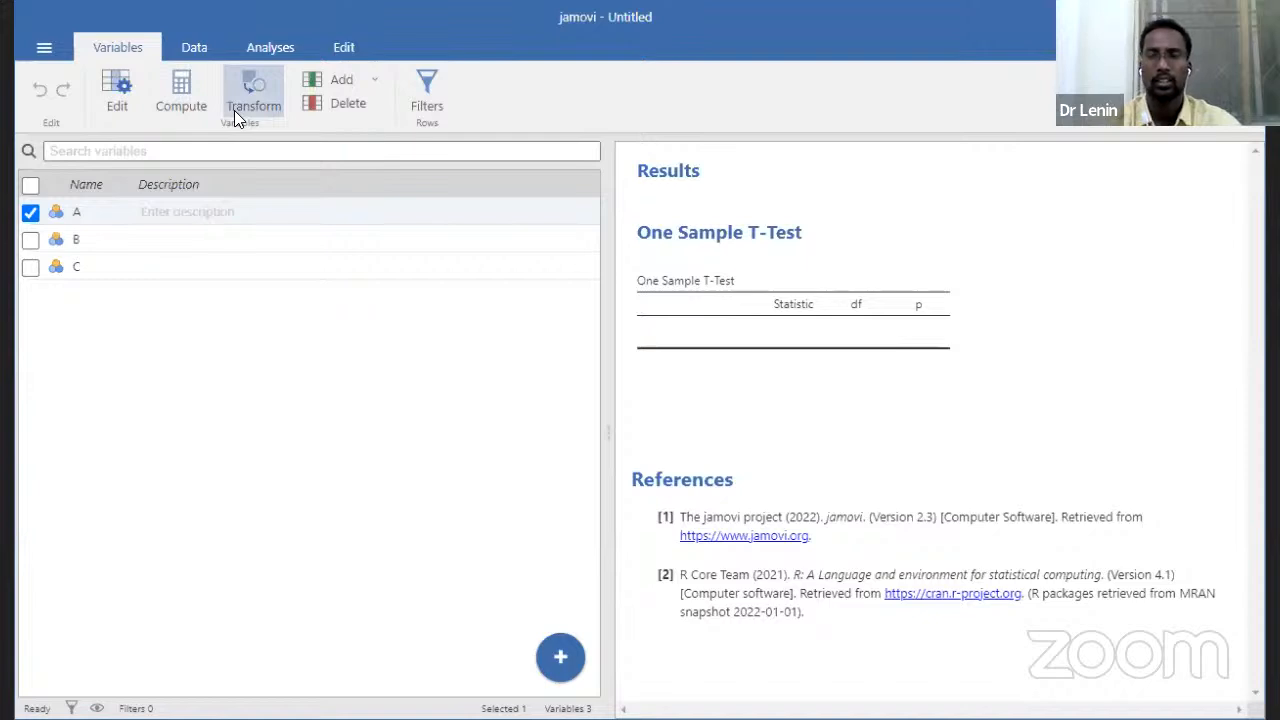
click(190, 55)
click(266, 46)
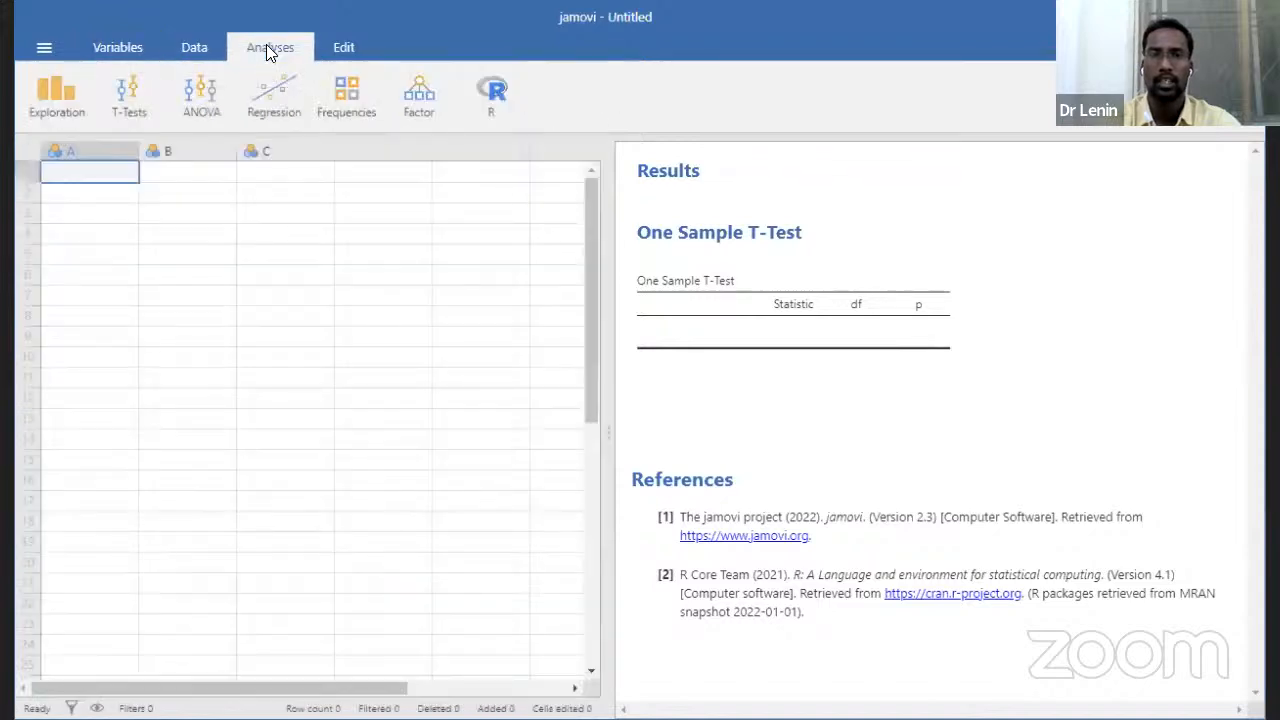
click(336, 46)
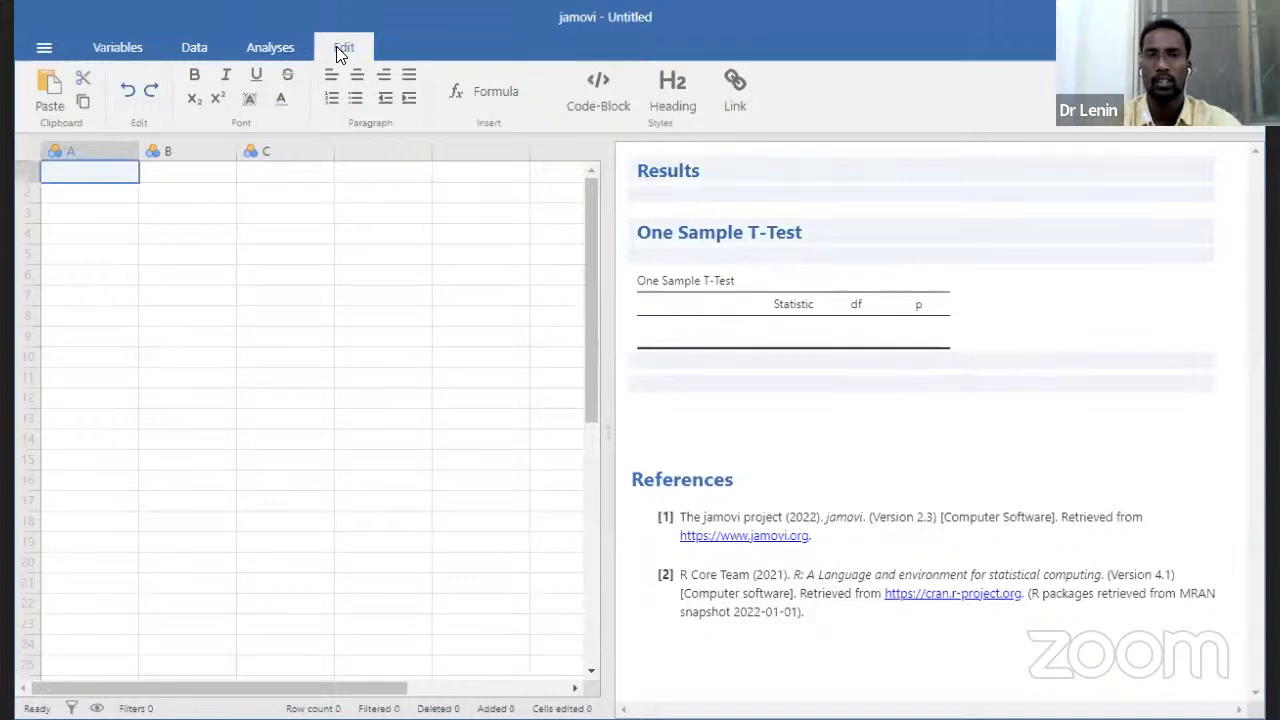
Open the settings of variable A from the variable list and rename it Gender
click(124, 50)
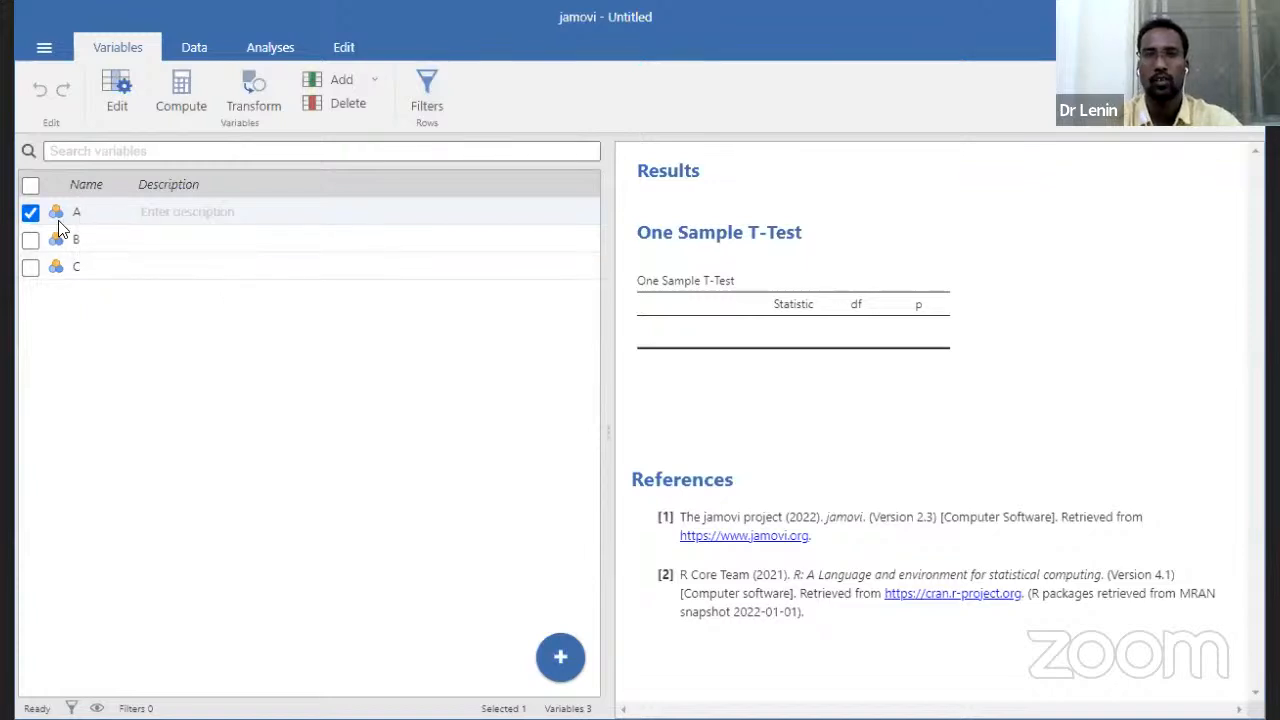
double_click(89, 212)
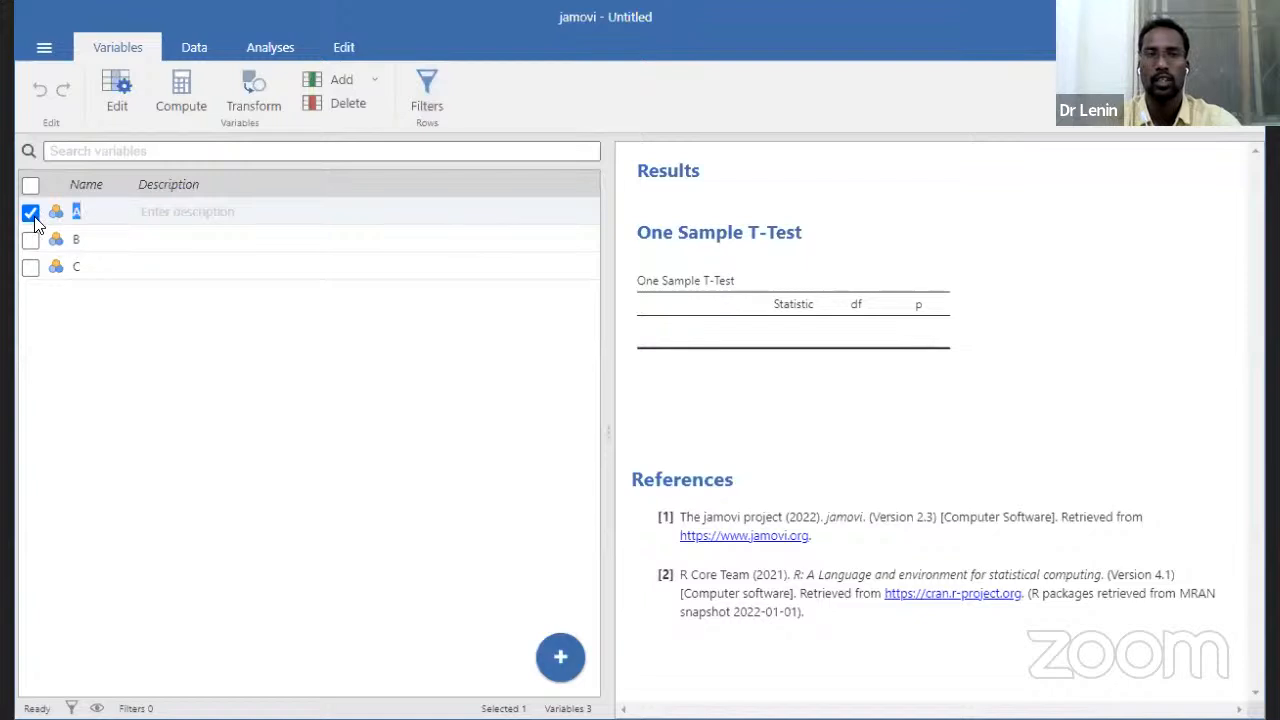
click(126, 84)
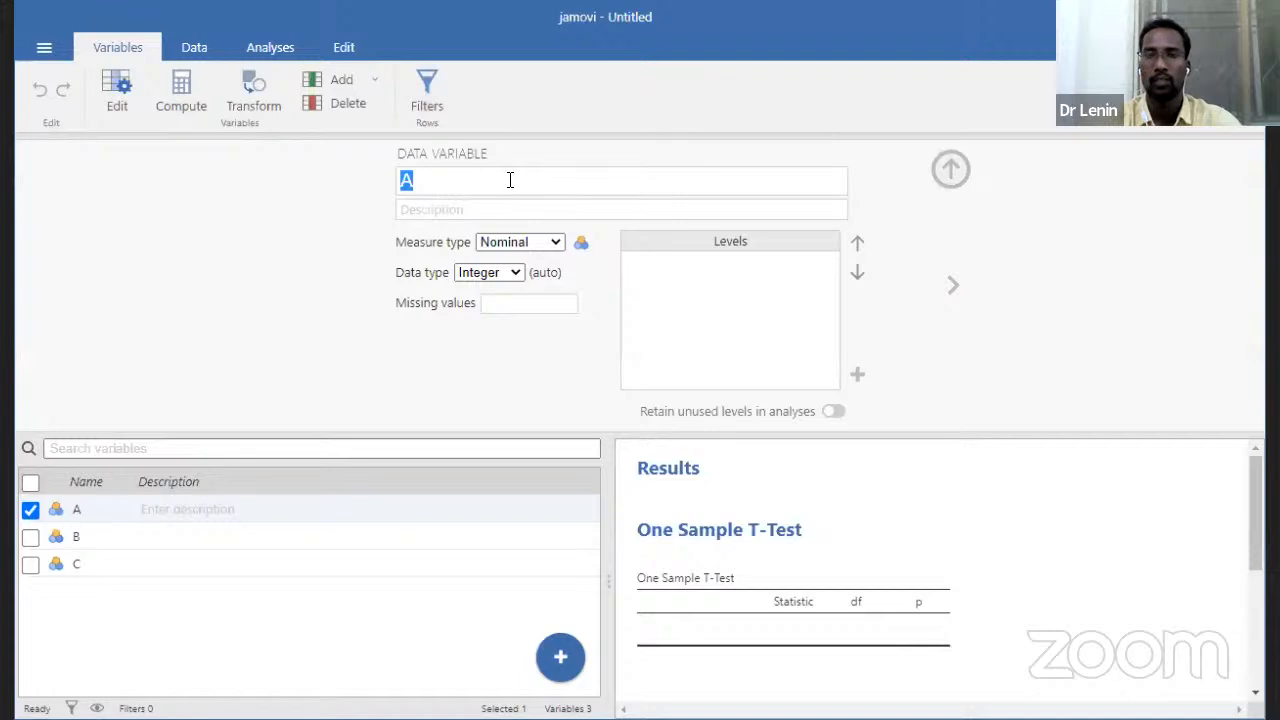
key(BackSpace)
text(Gender)
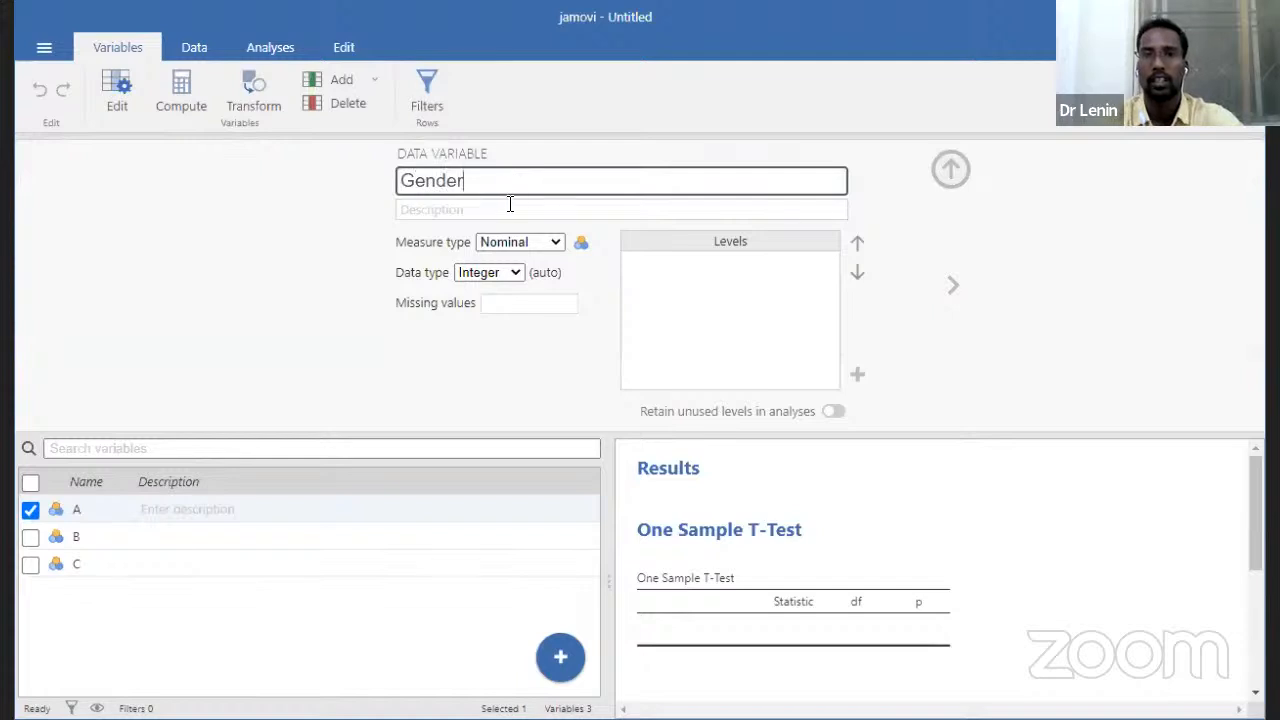
Enter "Gender of the respondent" as the description of the Gender variable
click(510, 204)
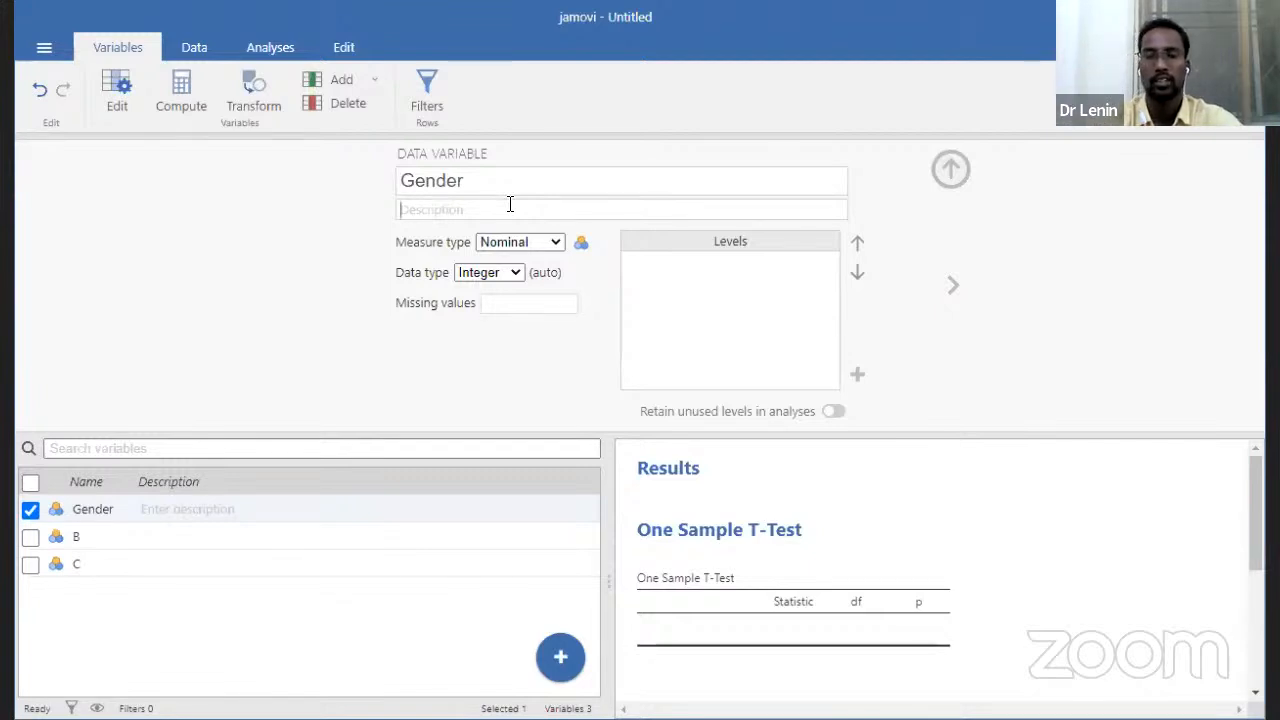
click(510, 207)
text(R)
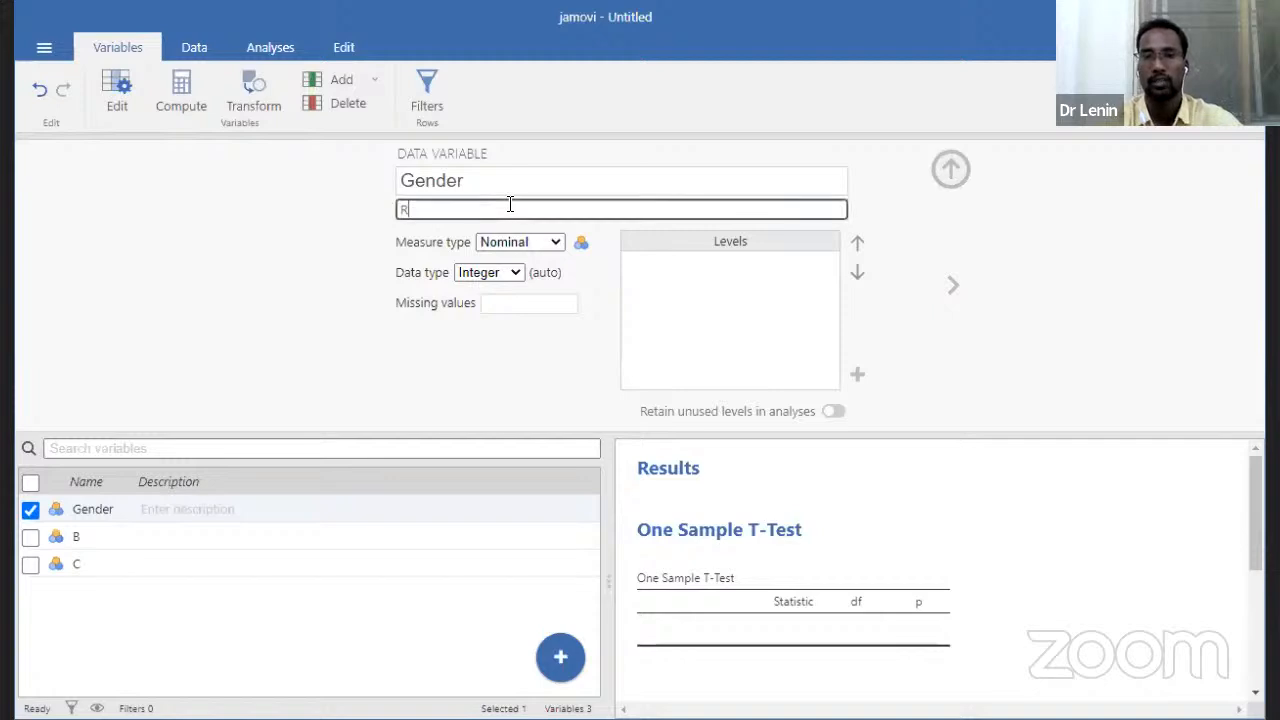
key(BackSpace)
text(Gener)
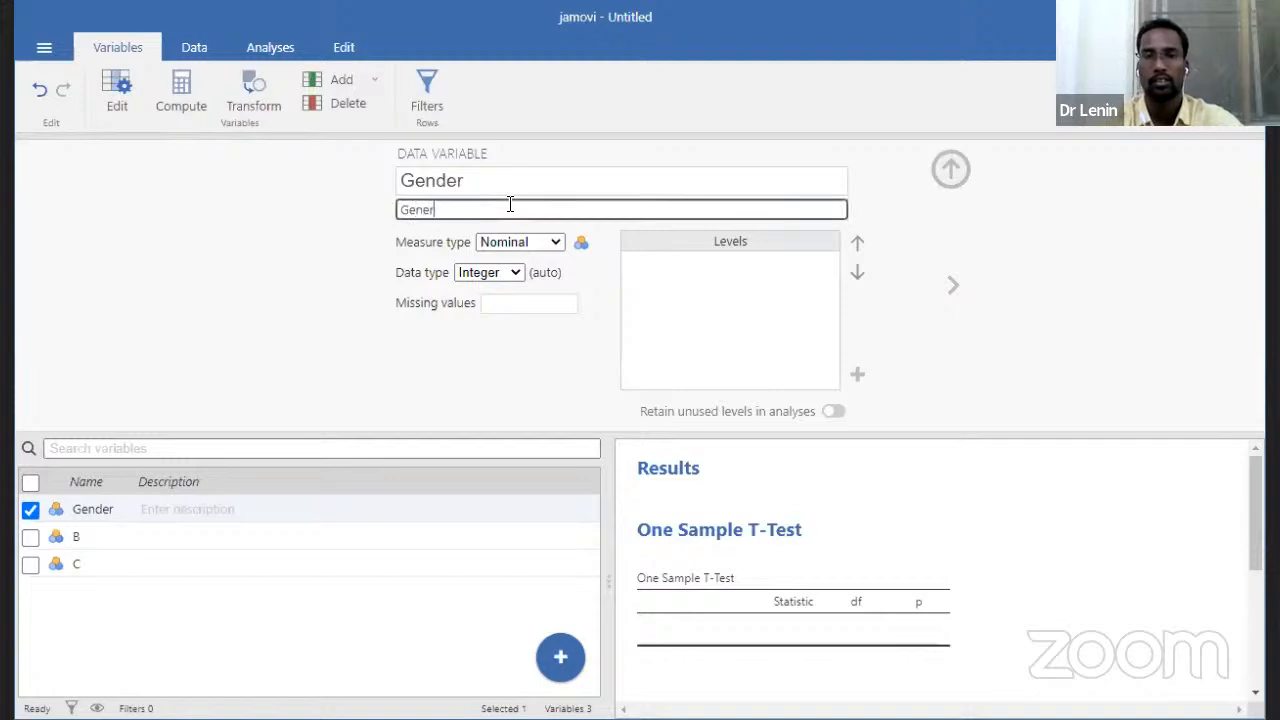
key(BackSpace)
key(BackSpace)
text(der pf t)
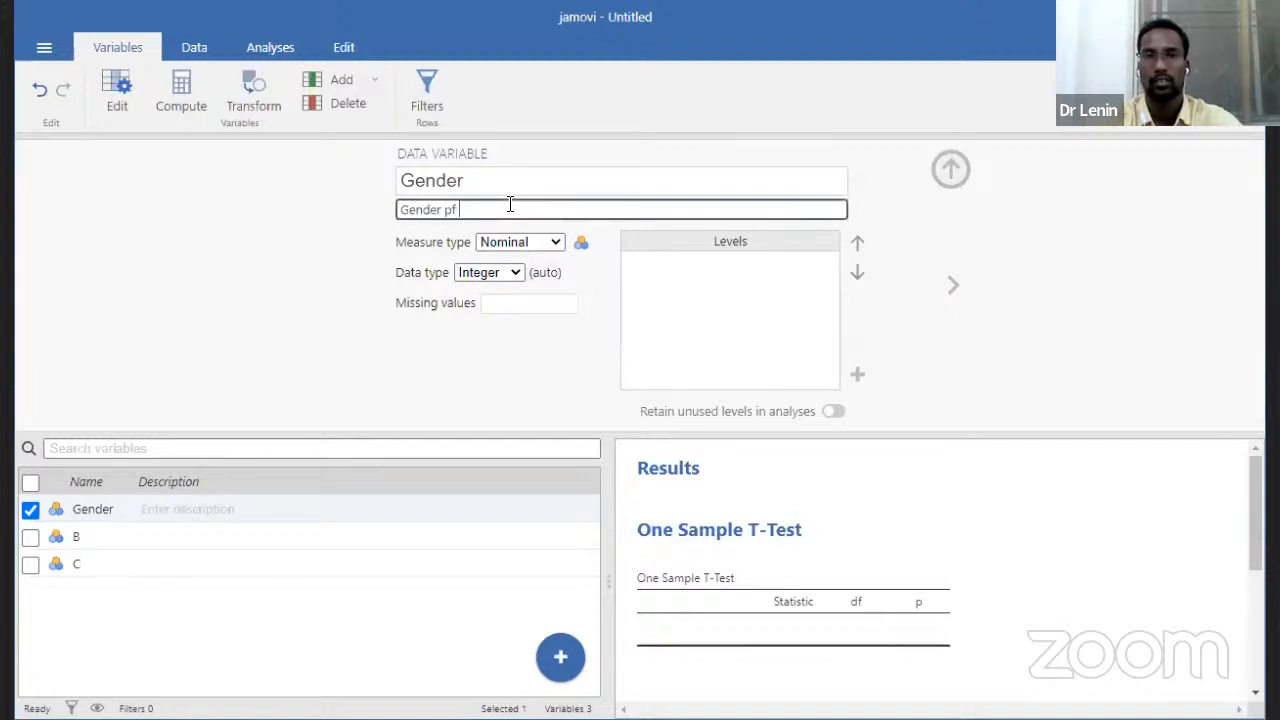
key(BackSpace)
key(BackSpace)
key(BackSpace)
key(BackSpace)
text(o)
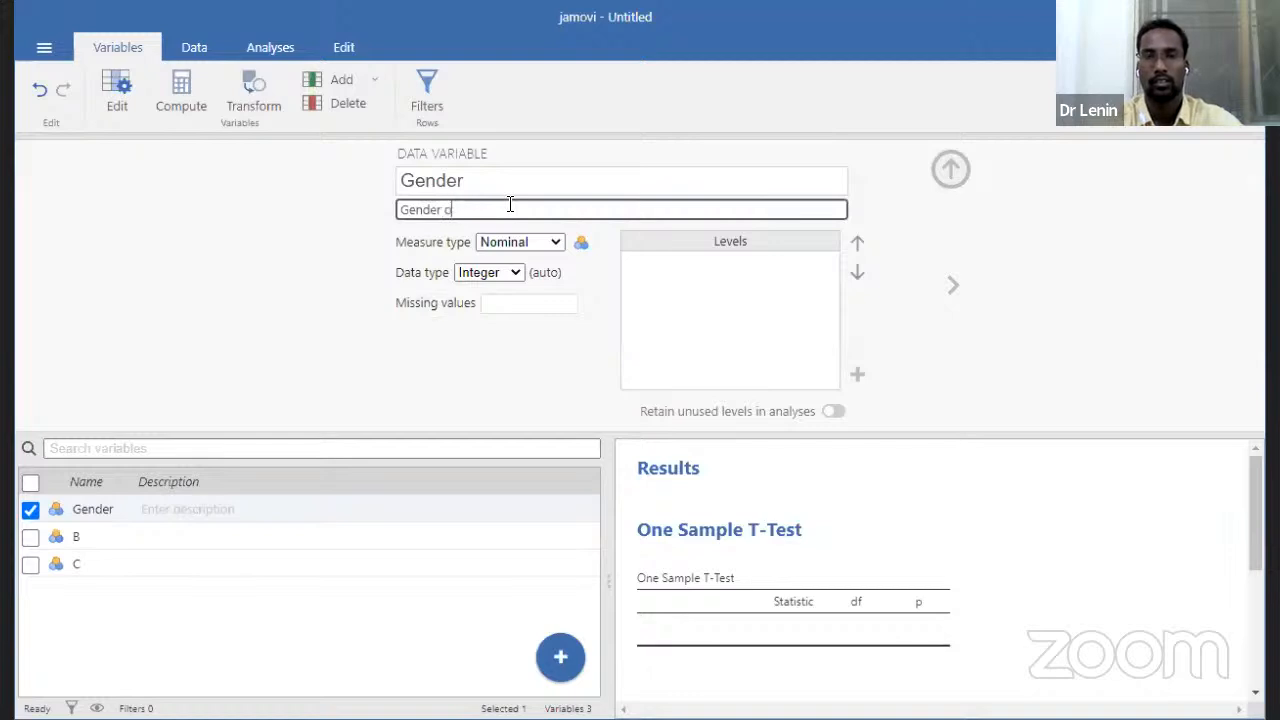
text(f the resopnd)
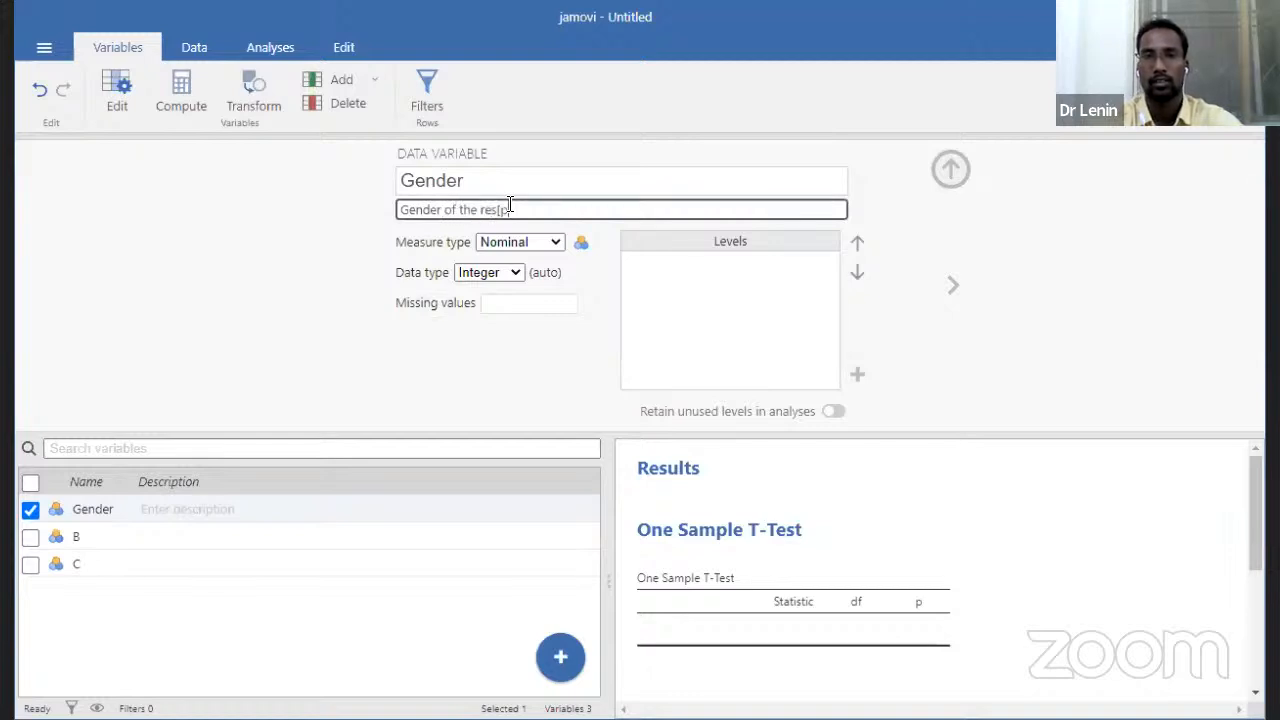
key(BackSpace)
key(BackSpace)
key(BackSpace)
key(BackSpace)
text(pondent)
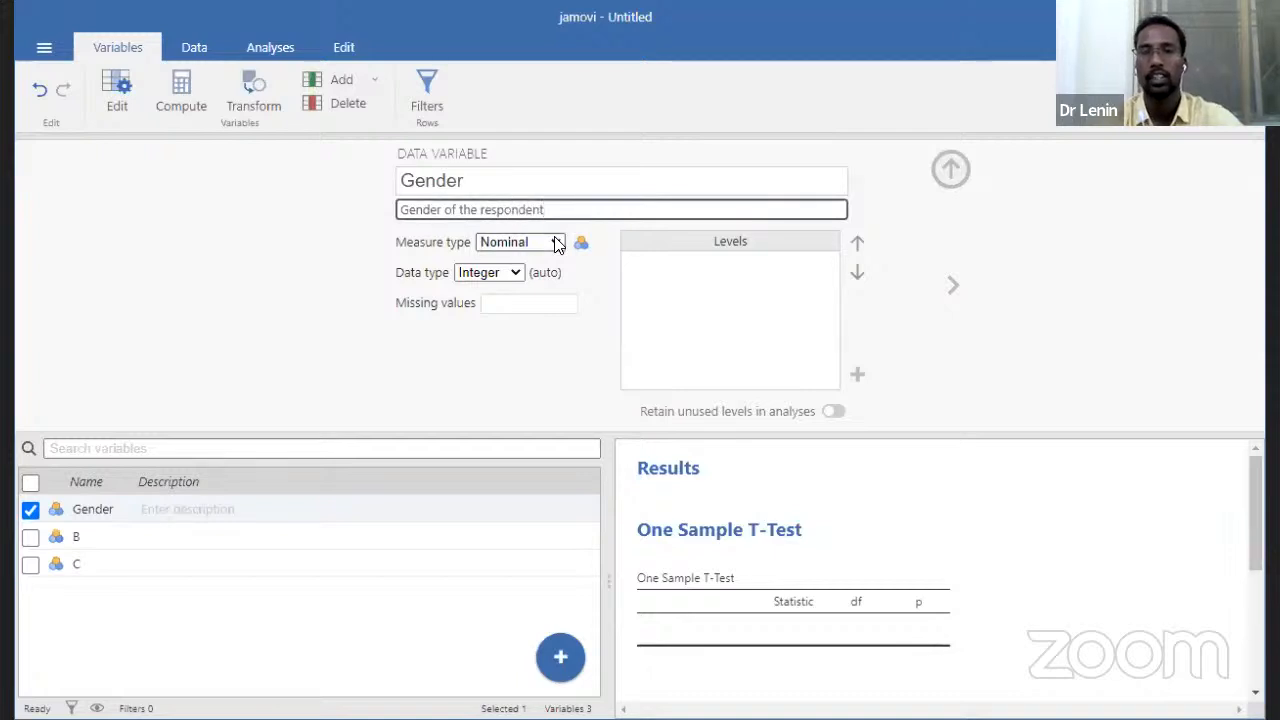
key(Return)
Try the Ordinal measure type for Gender, set it back to Nominal, and keep Integer from the data type options
click(557, 244)
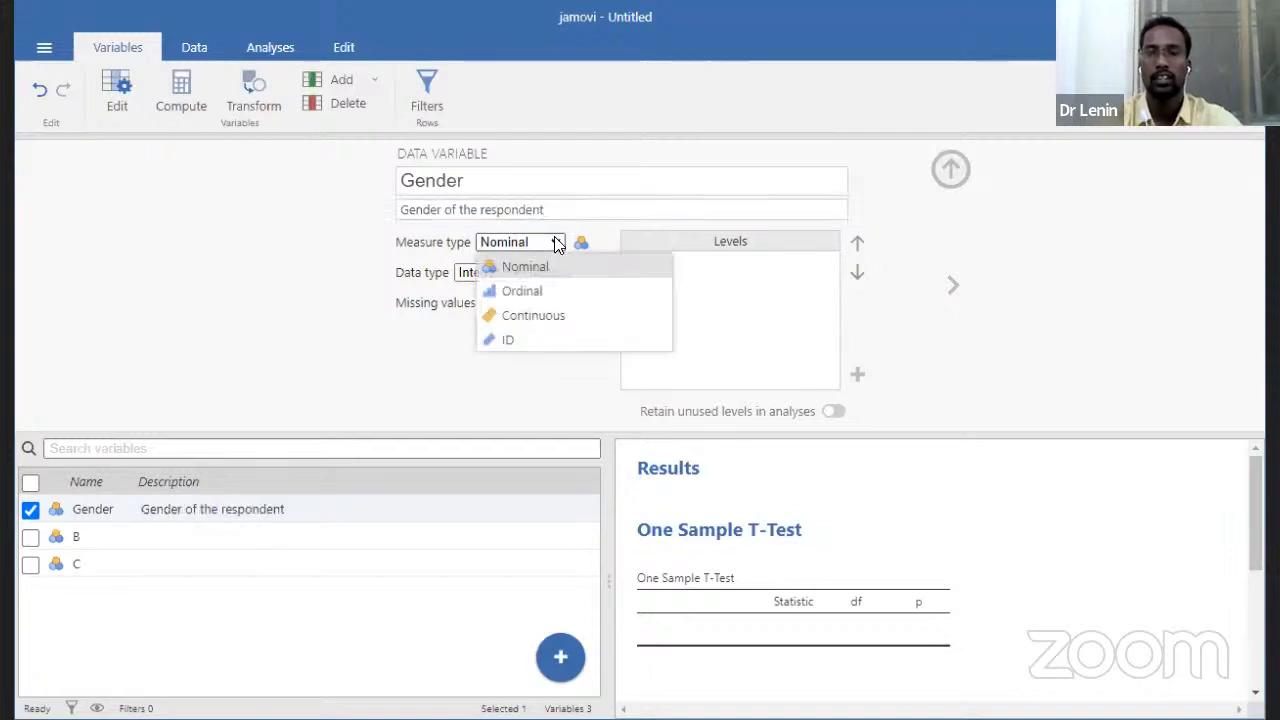
click(540, 294)
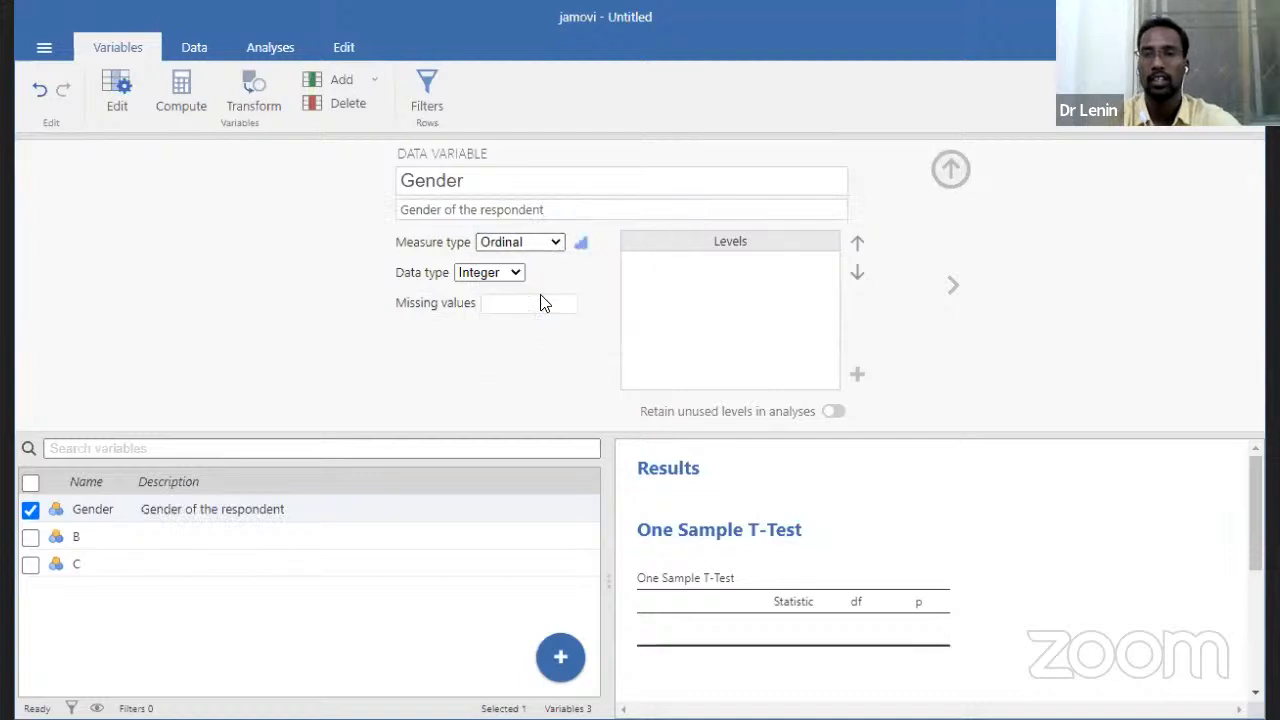
click(558, 242)
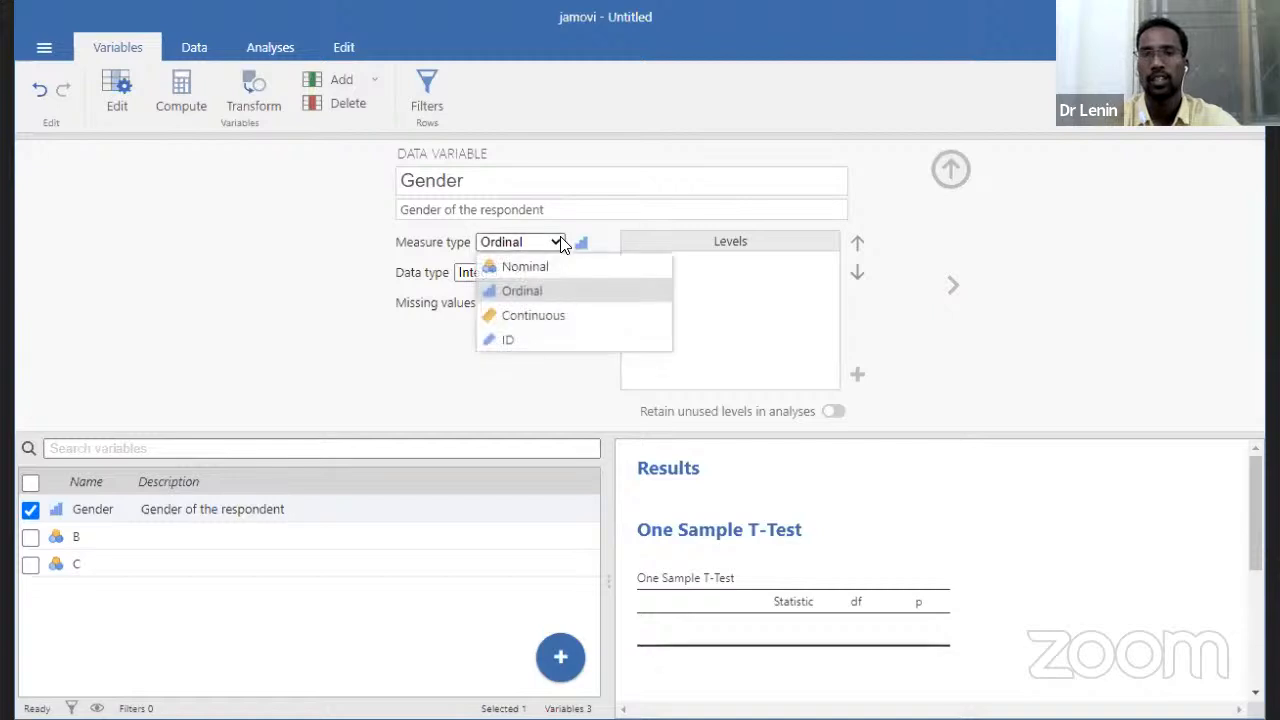
click(526, 266)
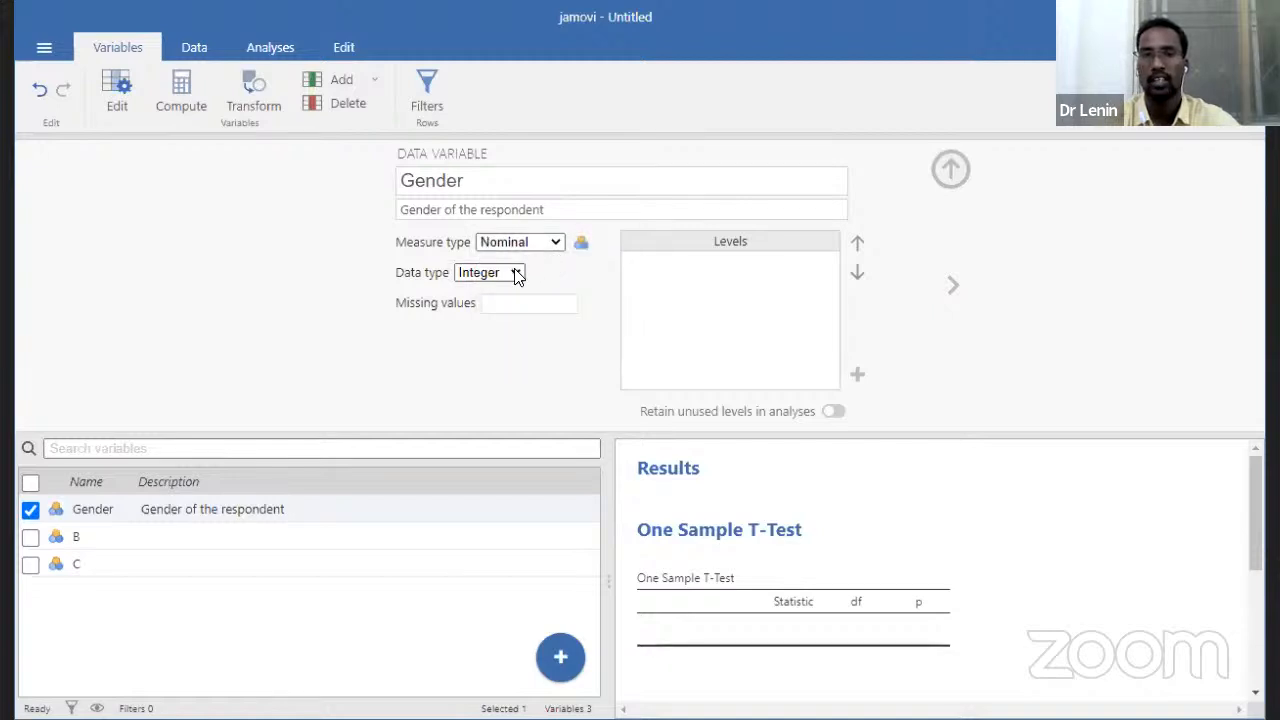
click(517, 274)
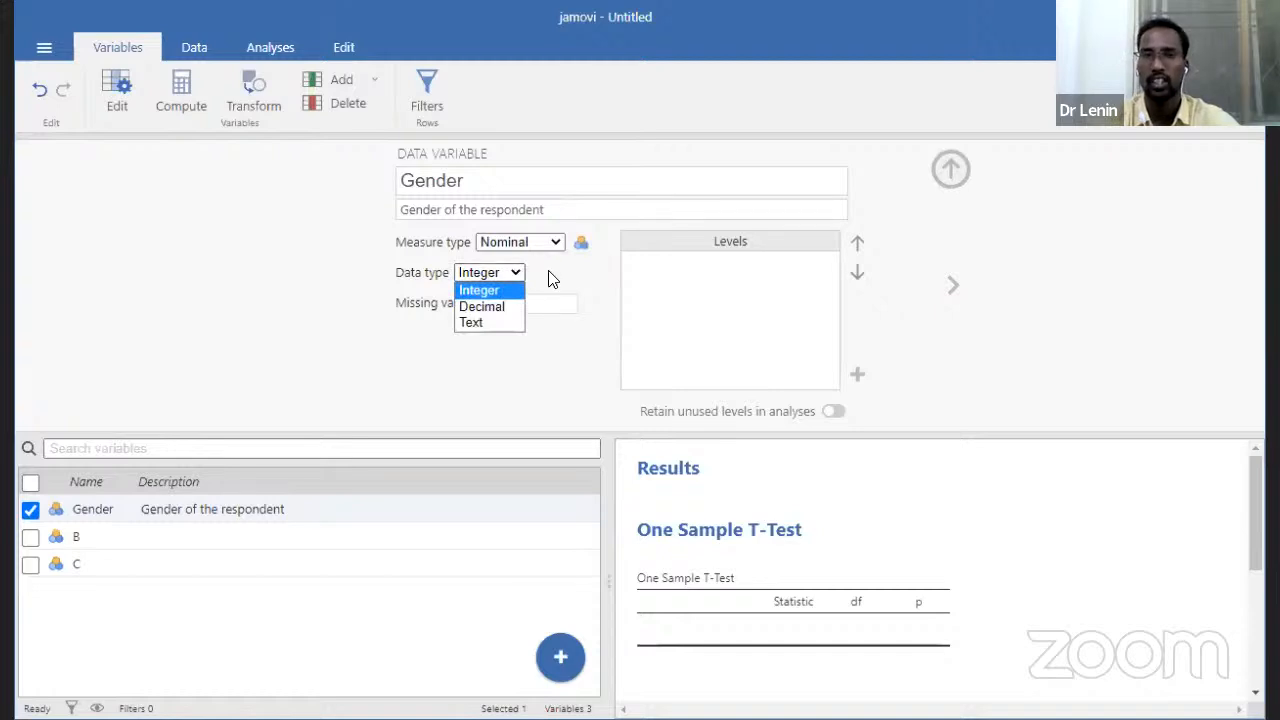
click(548, 279)
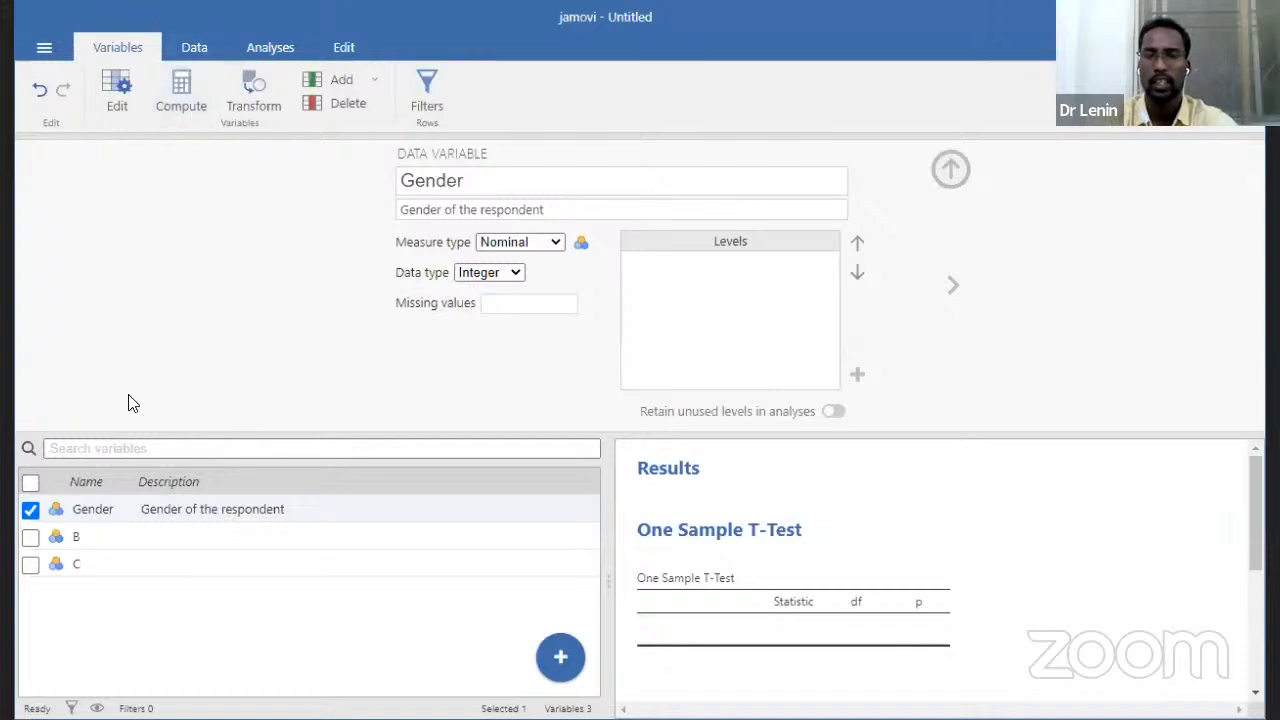
Switch to the data sheet and keep the Gender variable's settings open above it
click(194, 47)
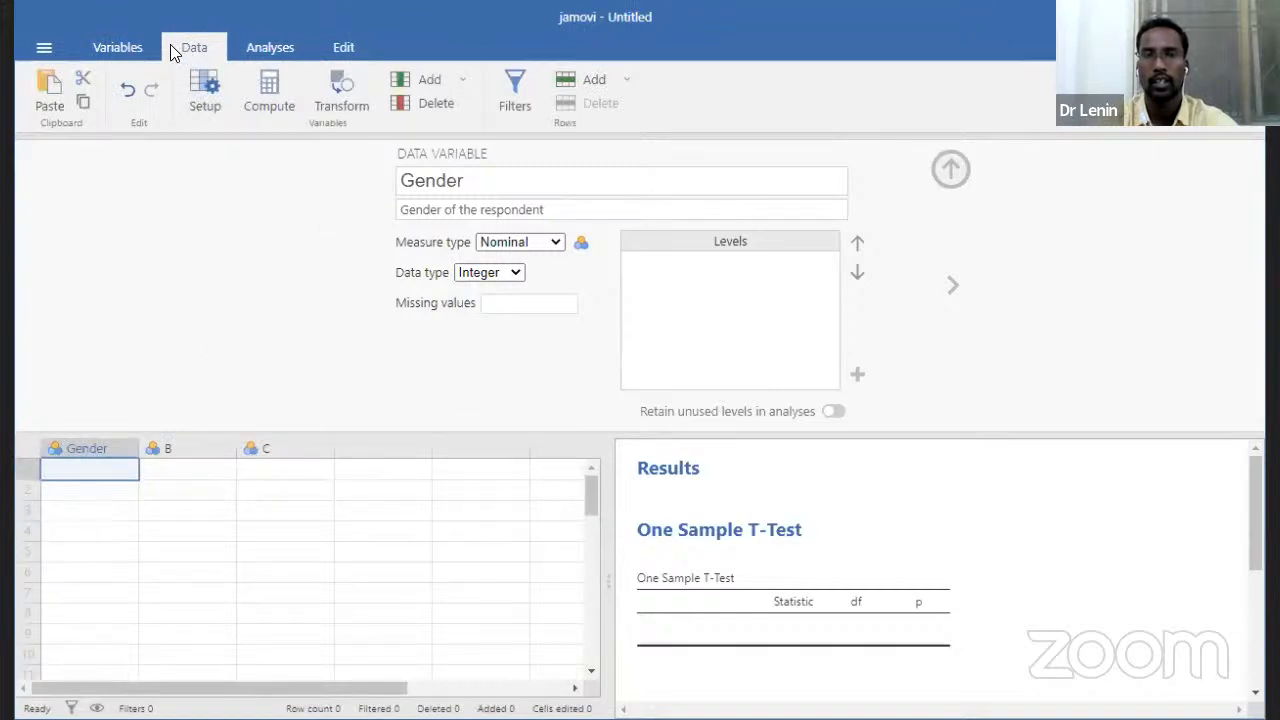
click(214, 93)
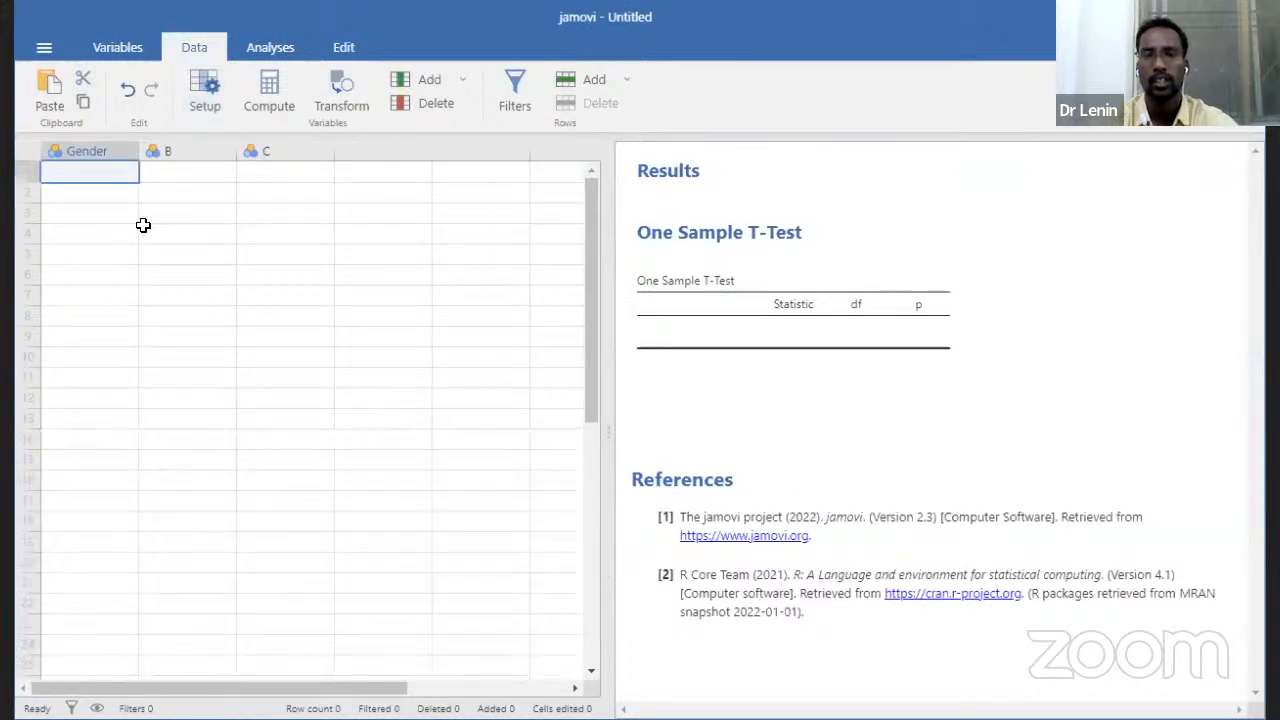
click(208, 100)
Fill rows 1 to 5 of the Gender column with Male, Male, Female, Female and Male
click(123, 469)
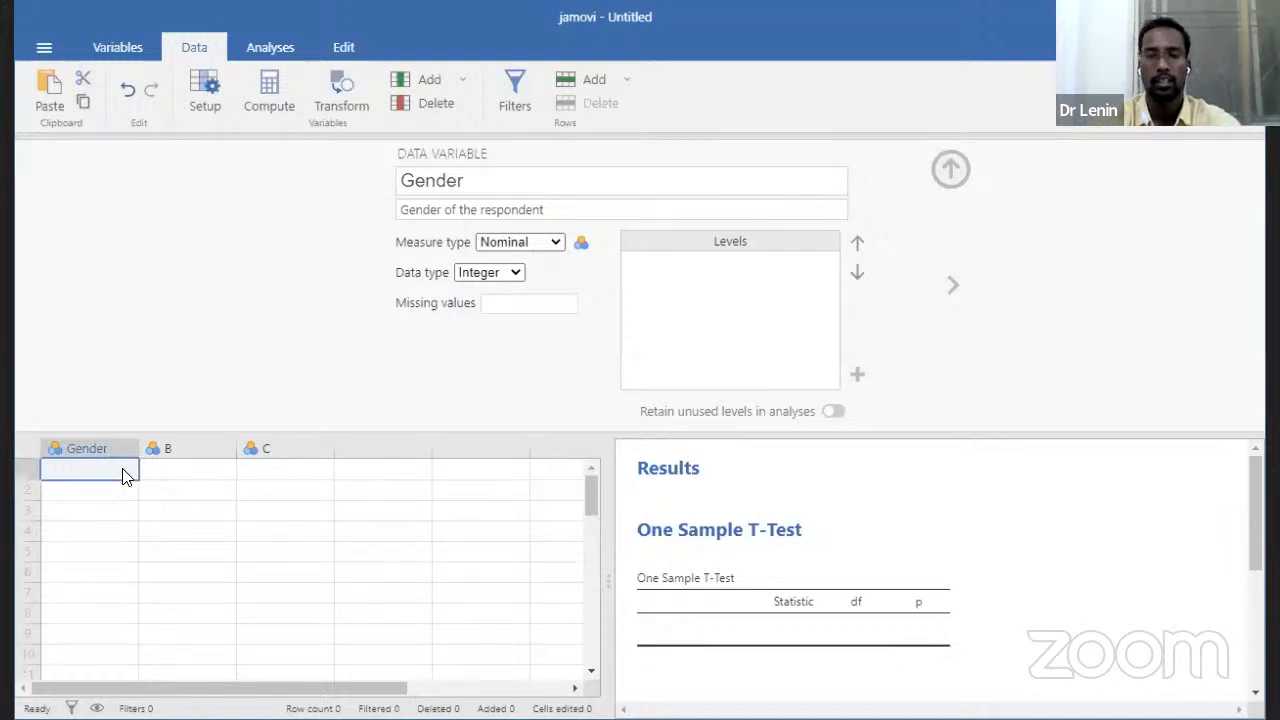
text(Male)
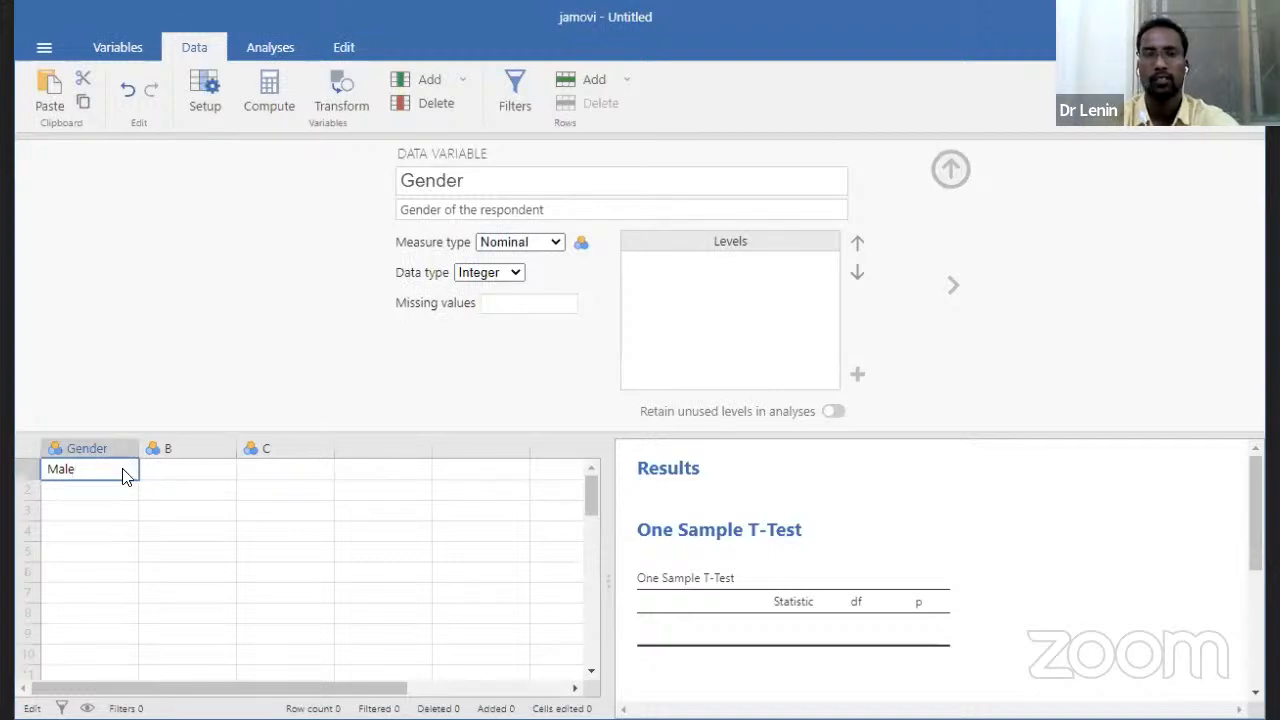
key(Return)
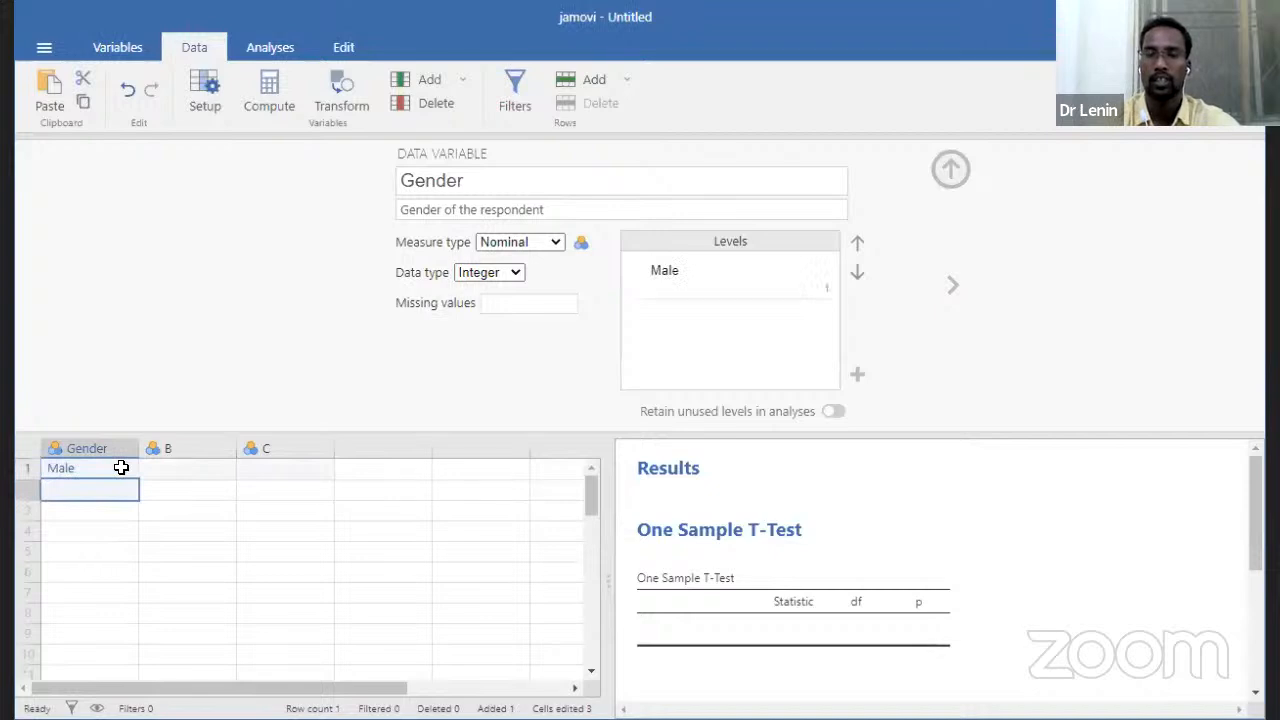
text(Male)
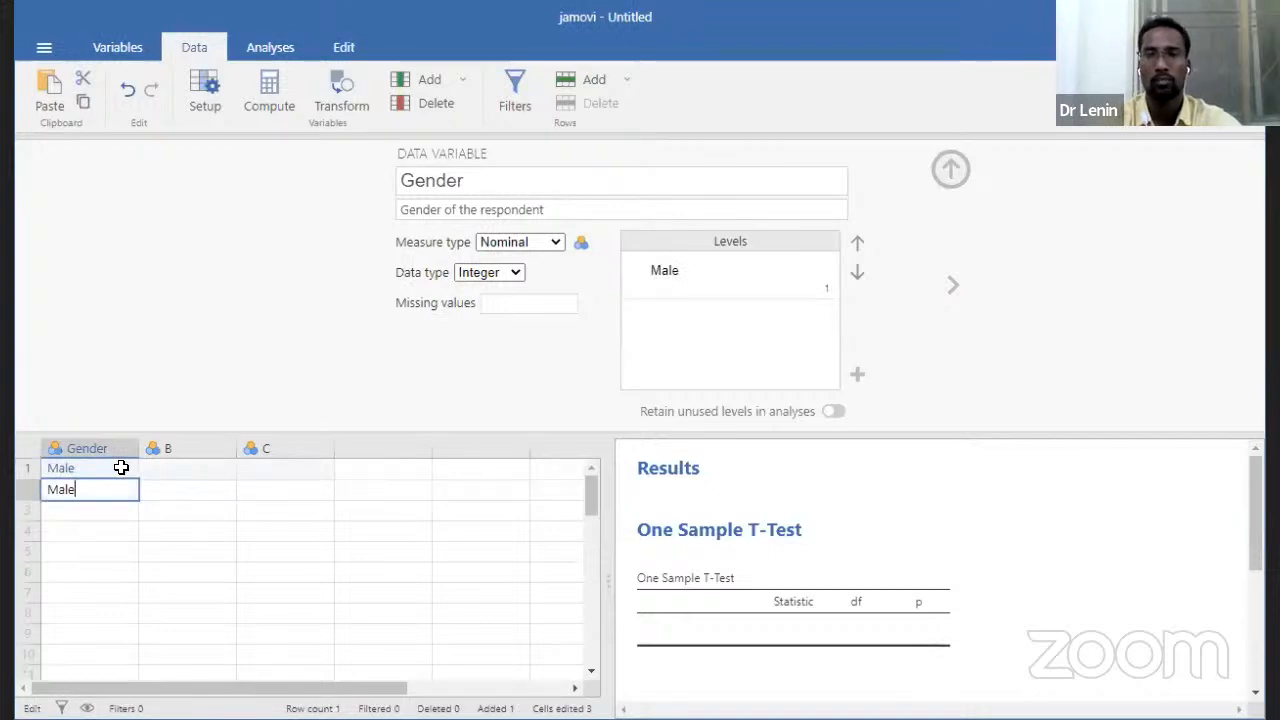
key(Return)
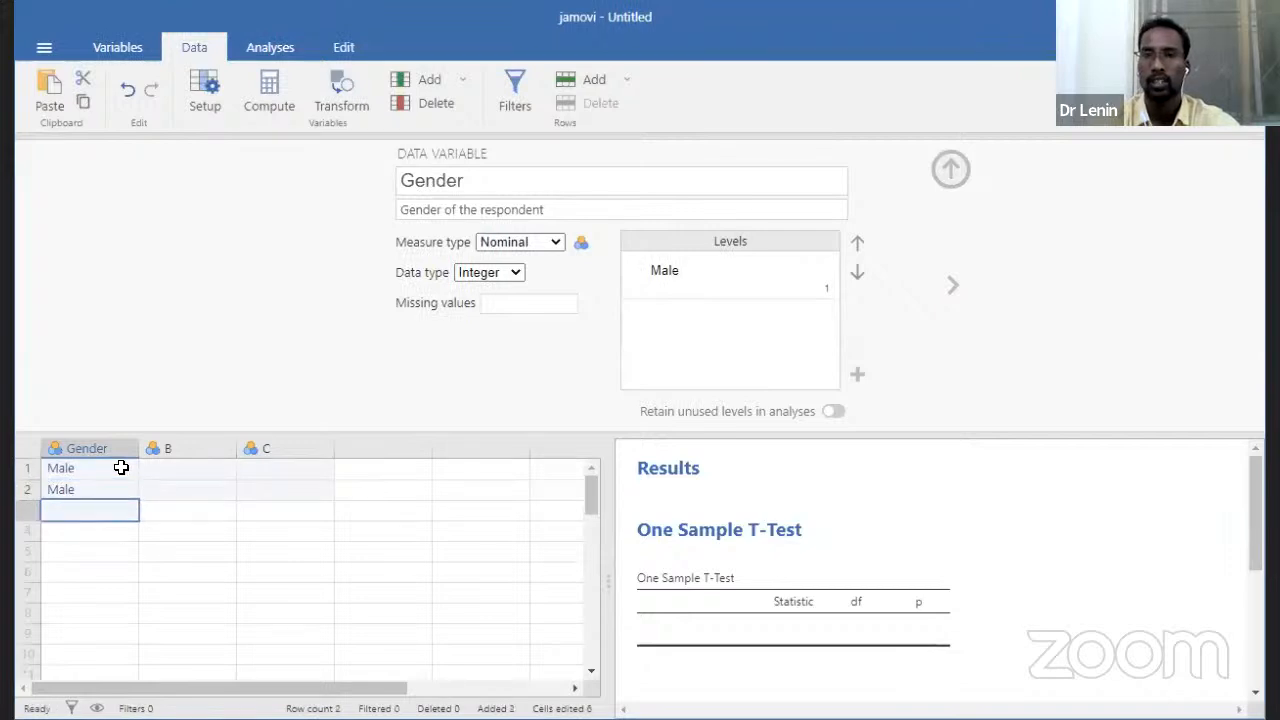
text(Female)
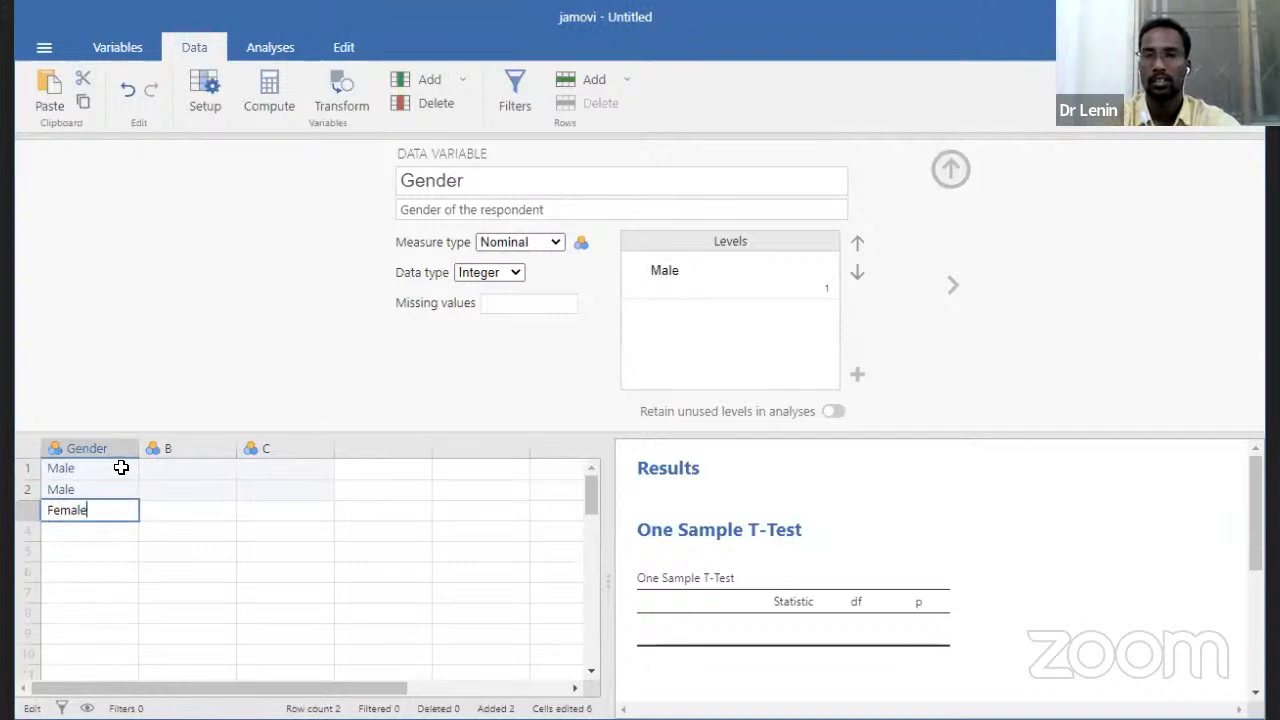
key(Return)
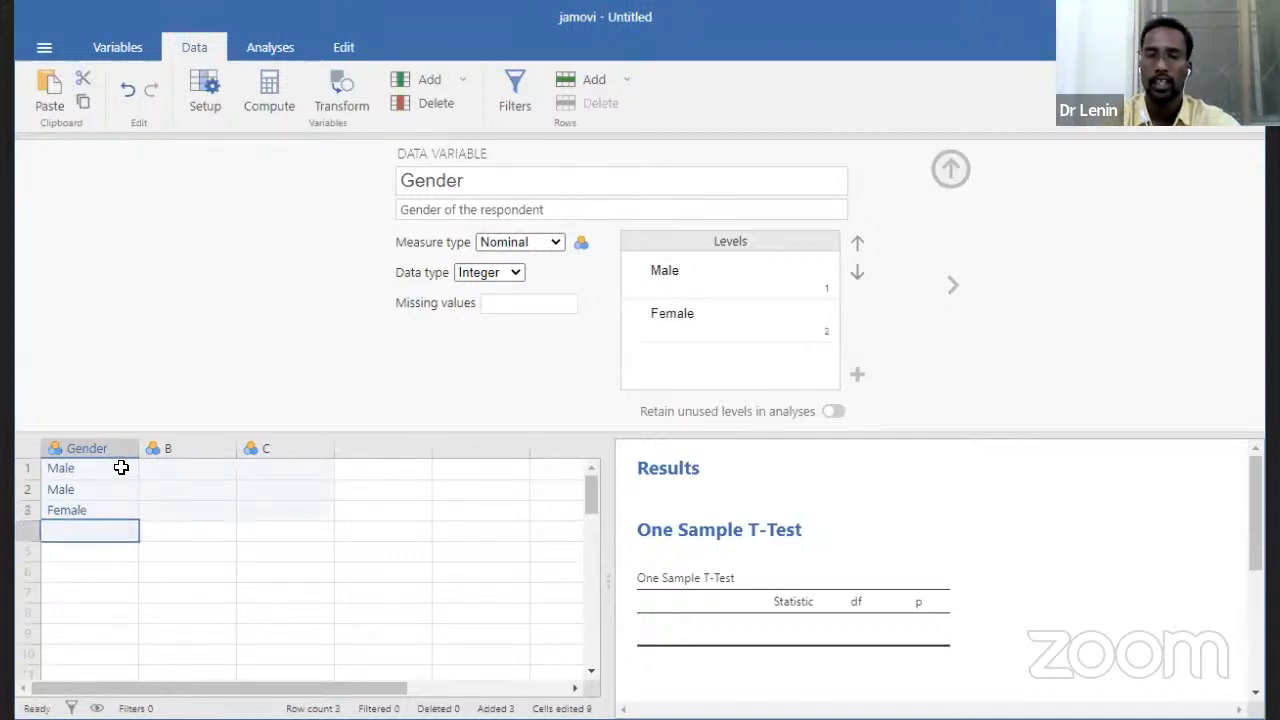
text(Female)
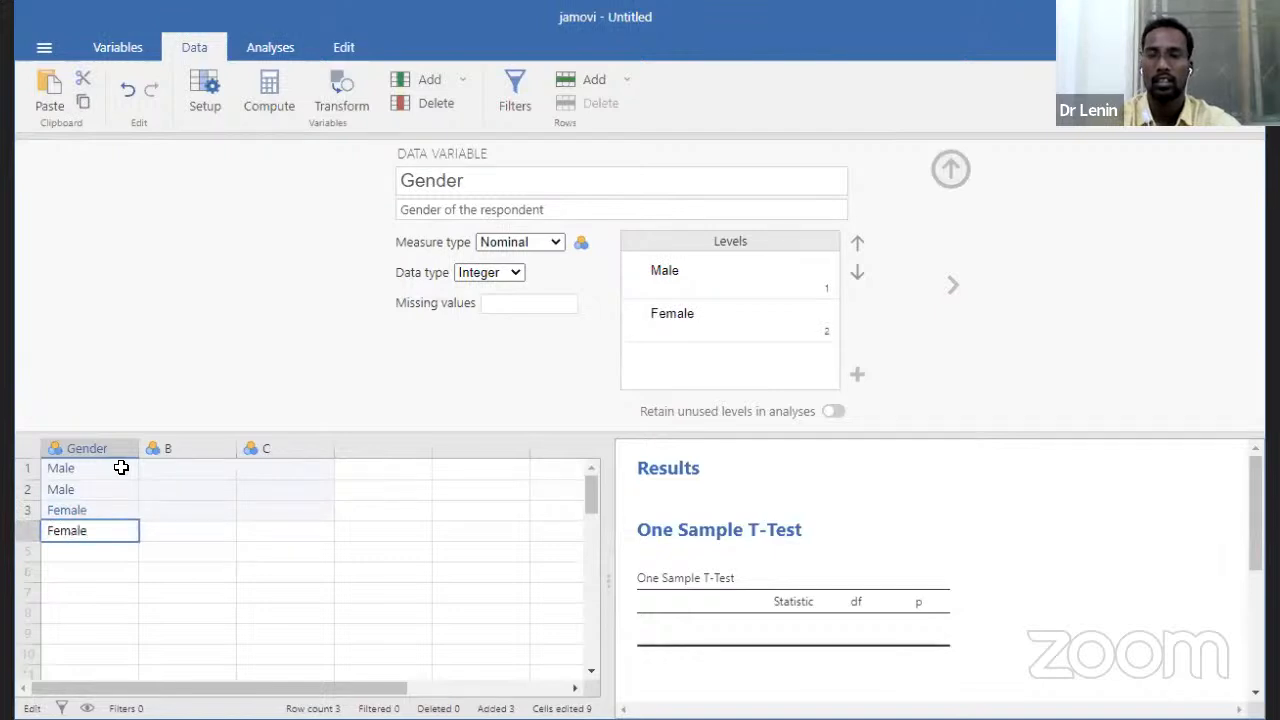
key(Return)
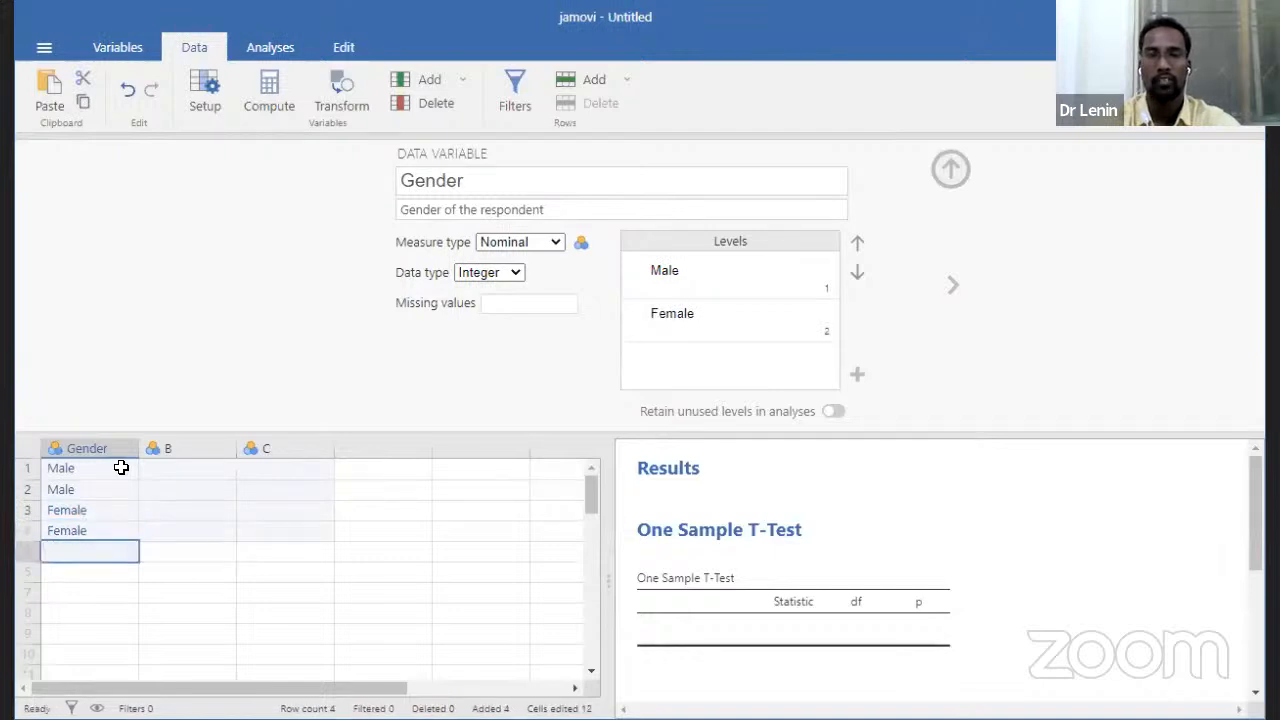
text(Male)
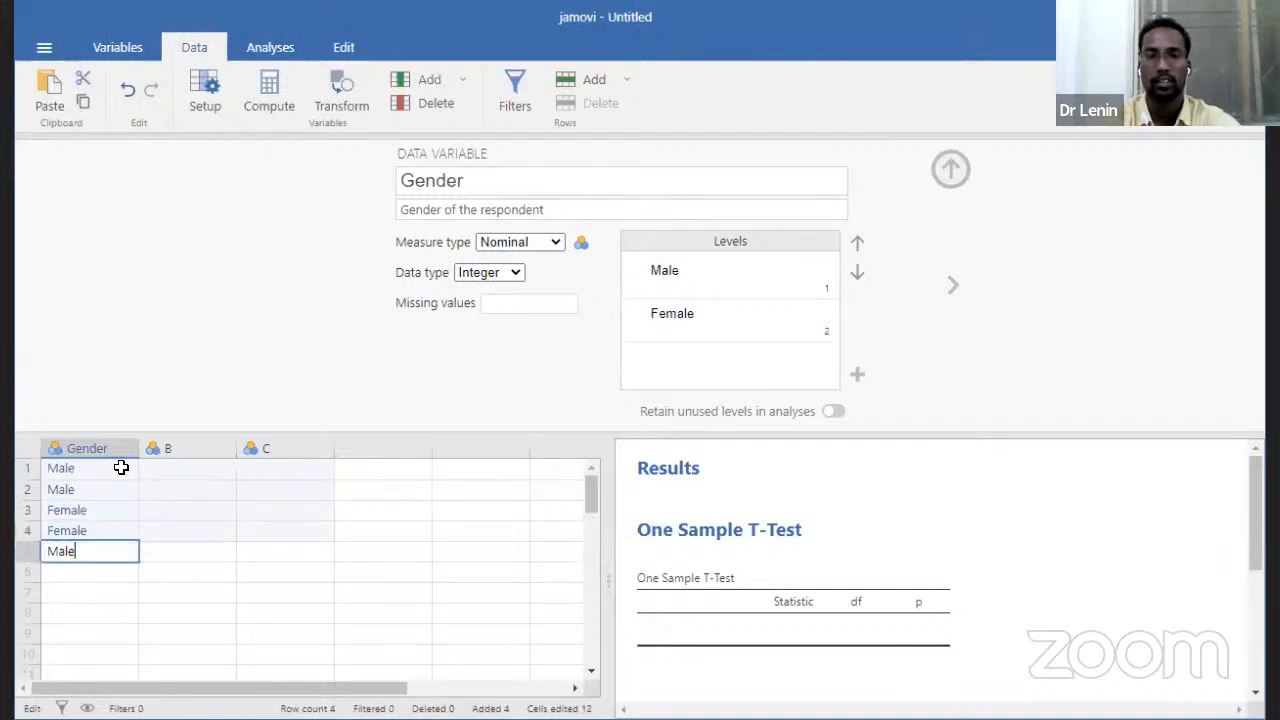
key(Return)
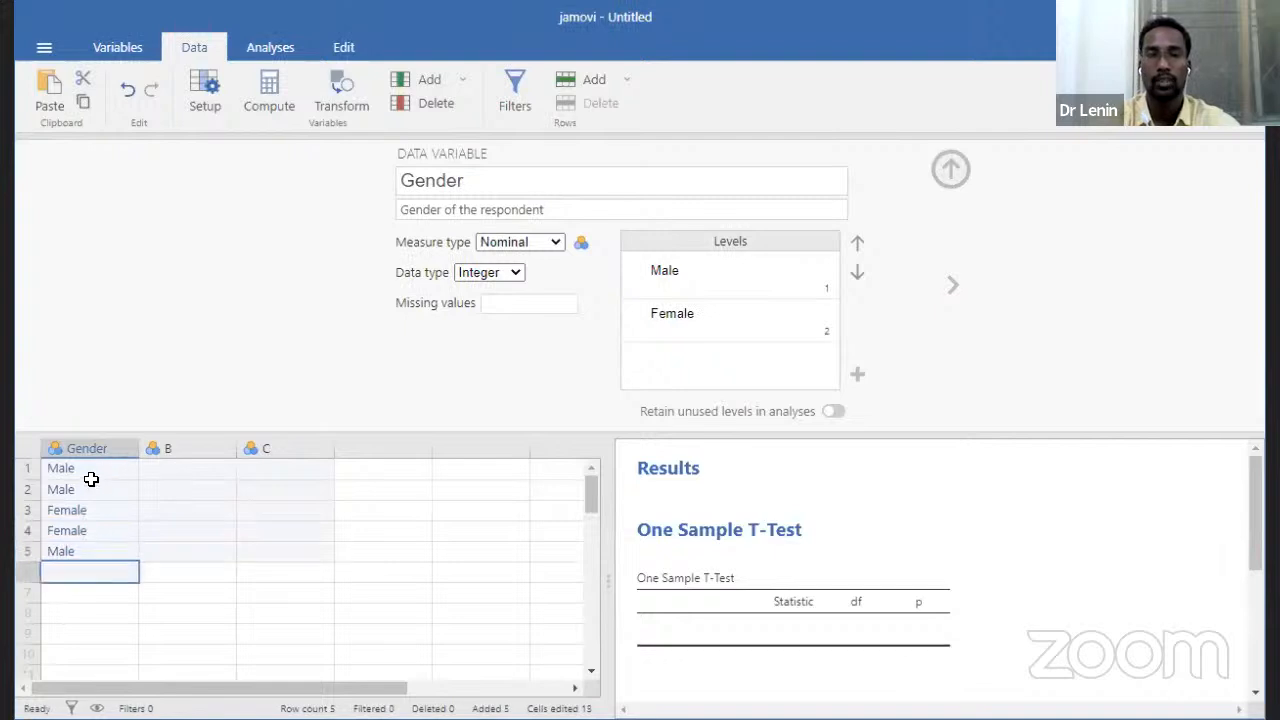
Fill Gender row 6 with Male and rows 7 to 10 with Female, and select the Female entry among the variable's levels
click(88, 488)
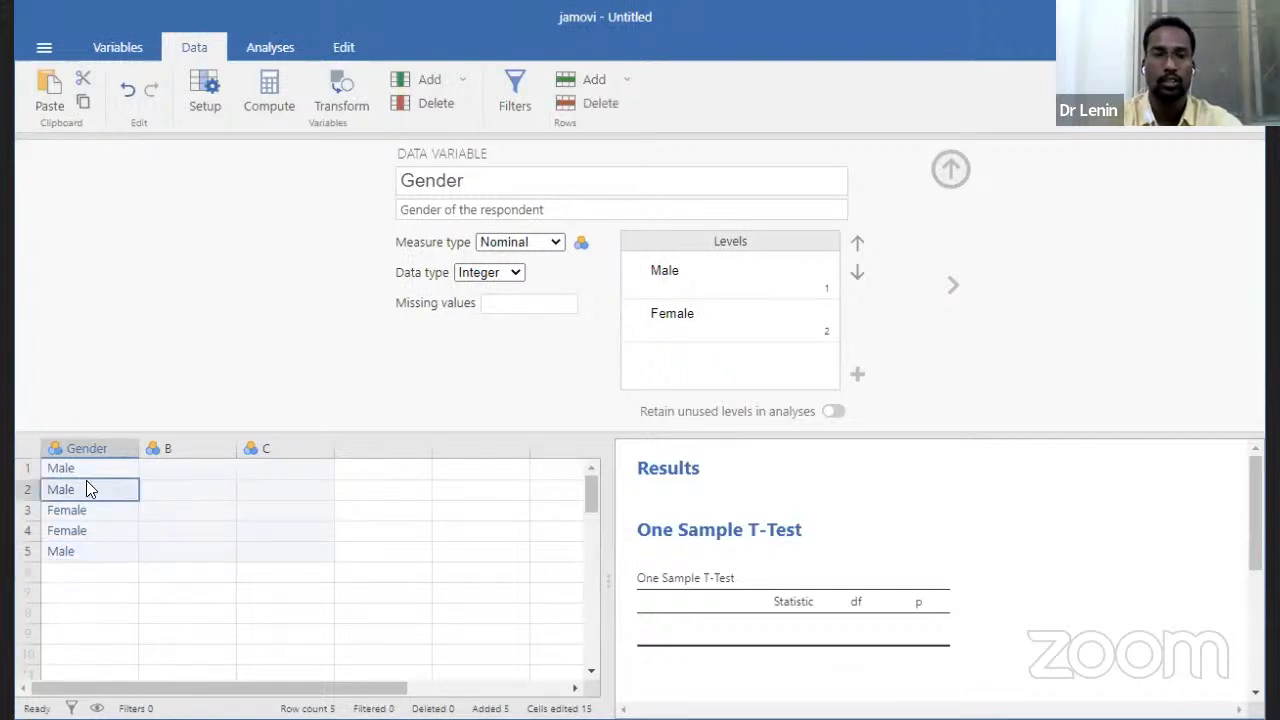
click(81, 574)
text(Male)
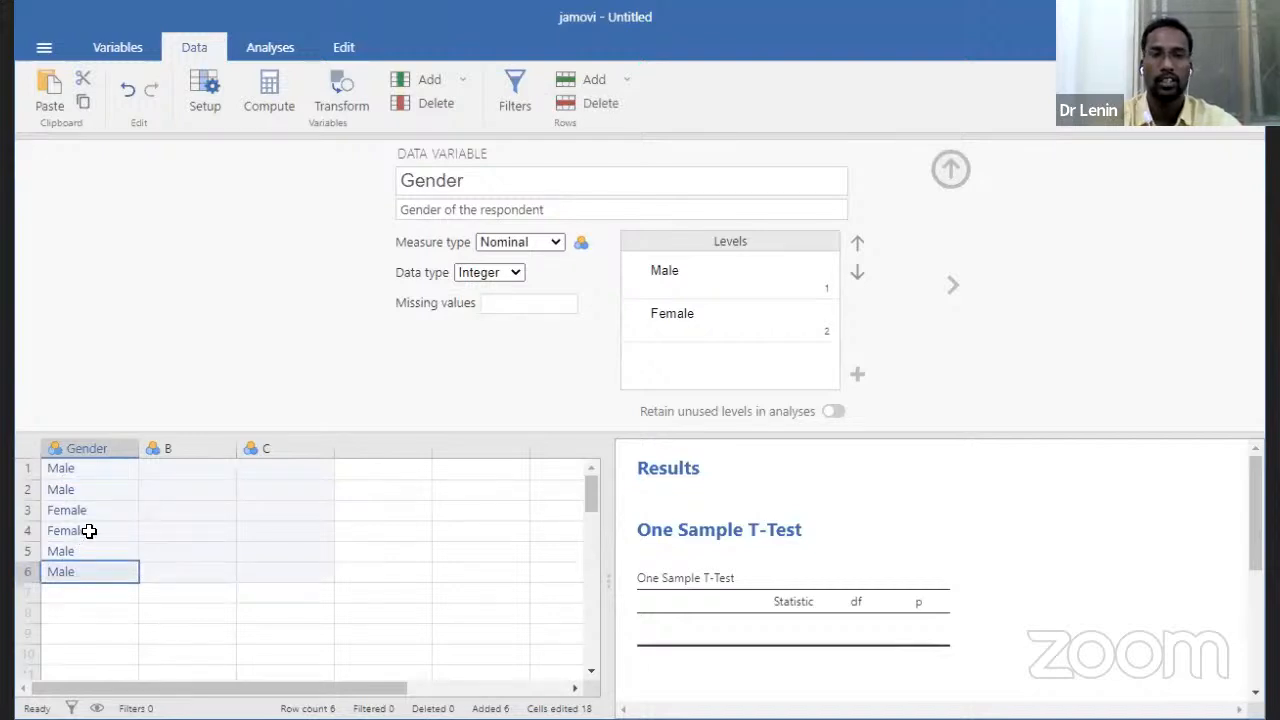
click(89, 531)
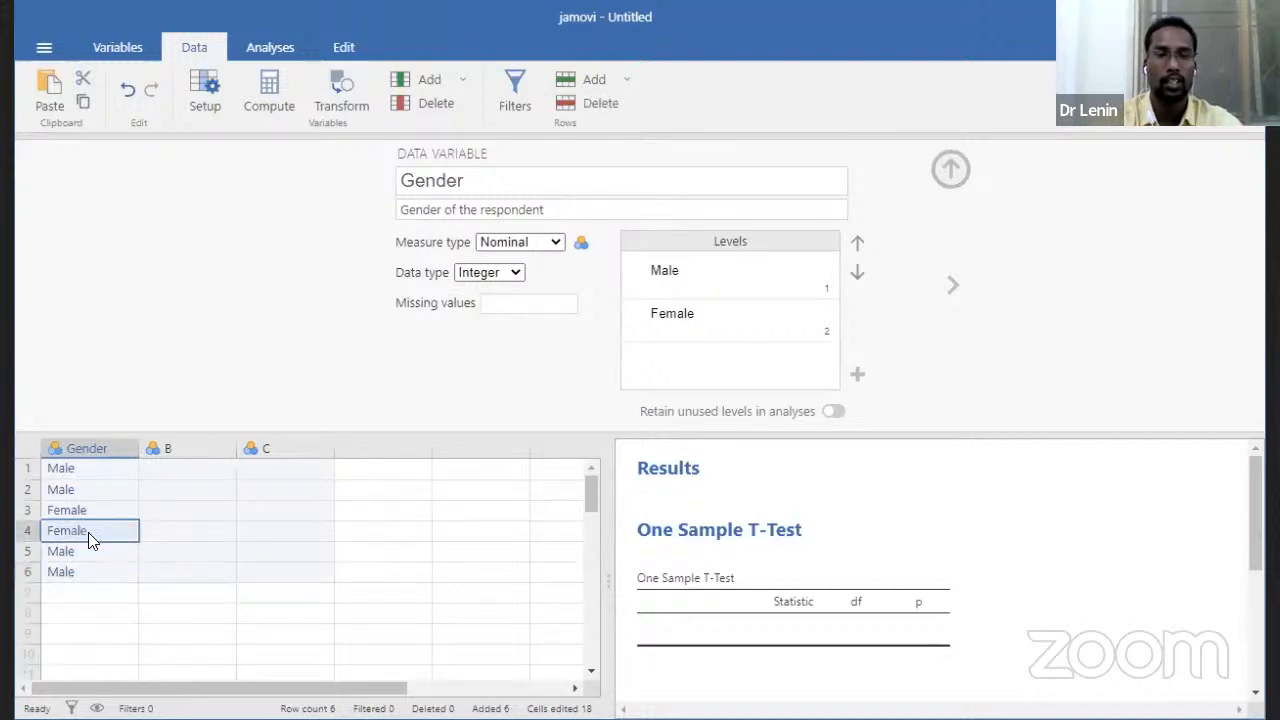
click(82, 600)
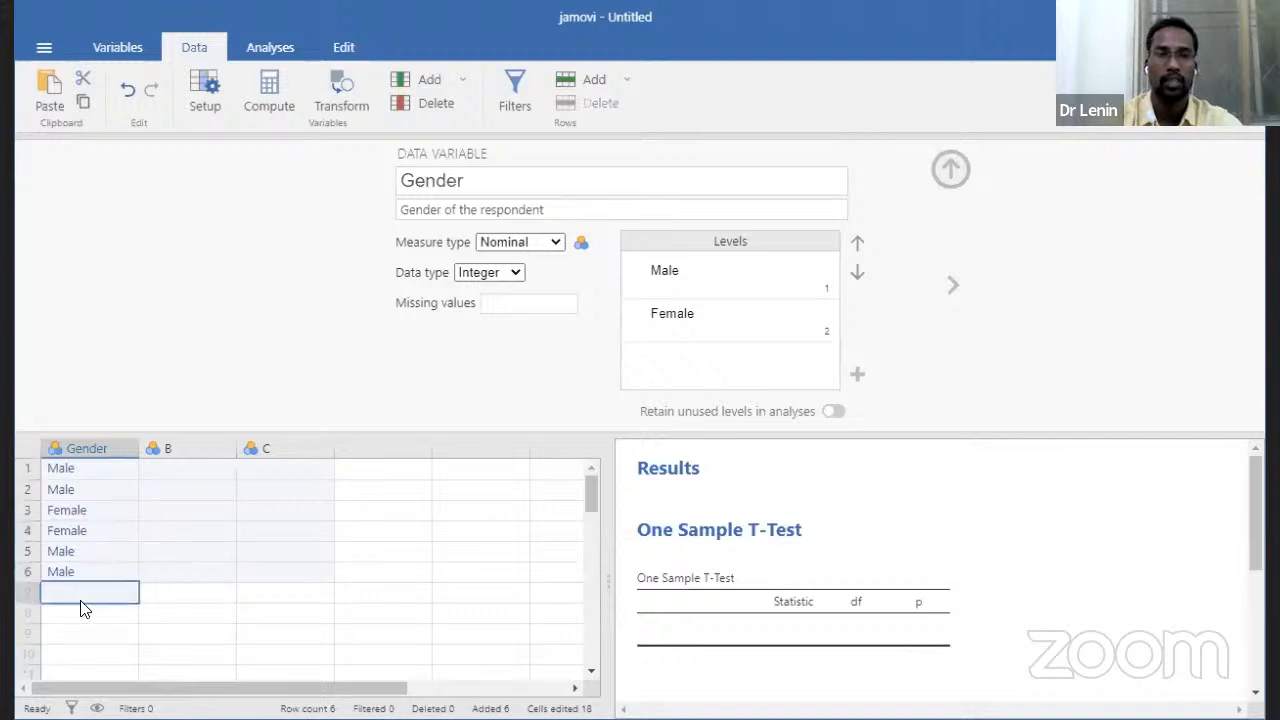
text(Female)
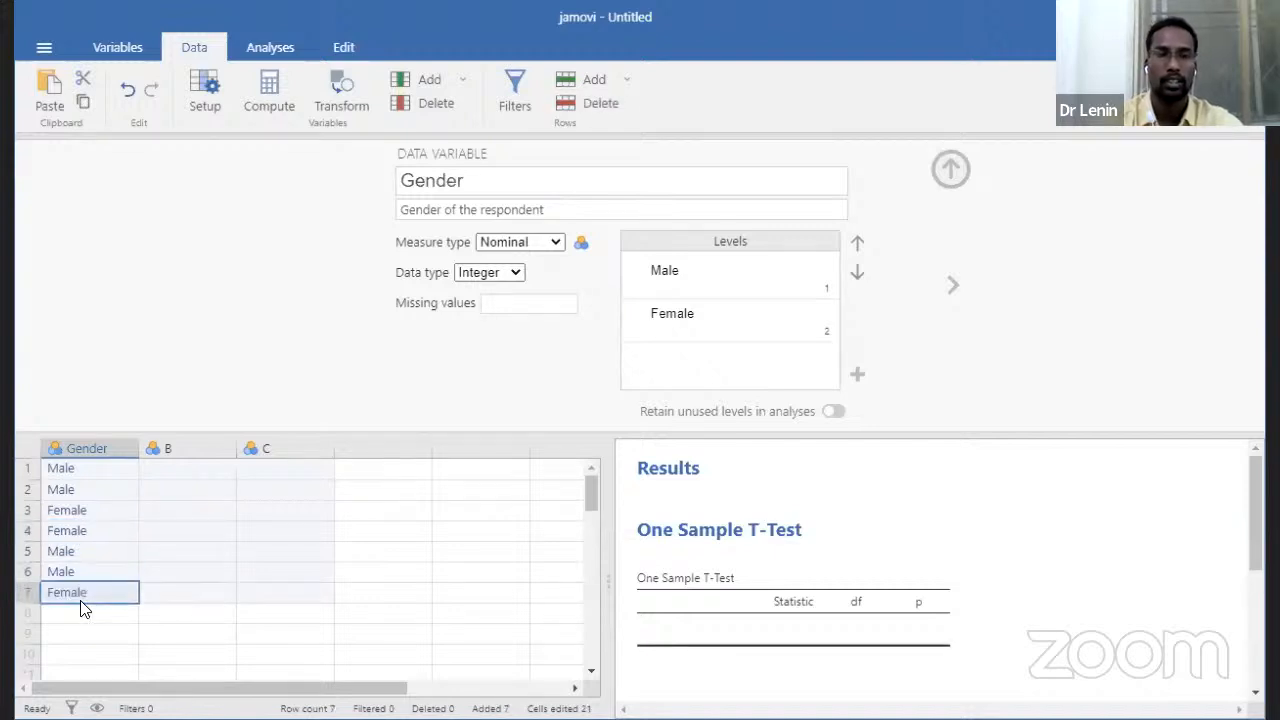
click(79, 611)
text(Female)
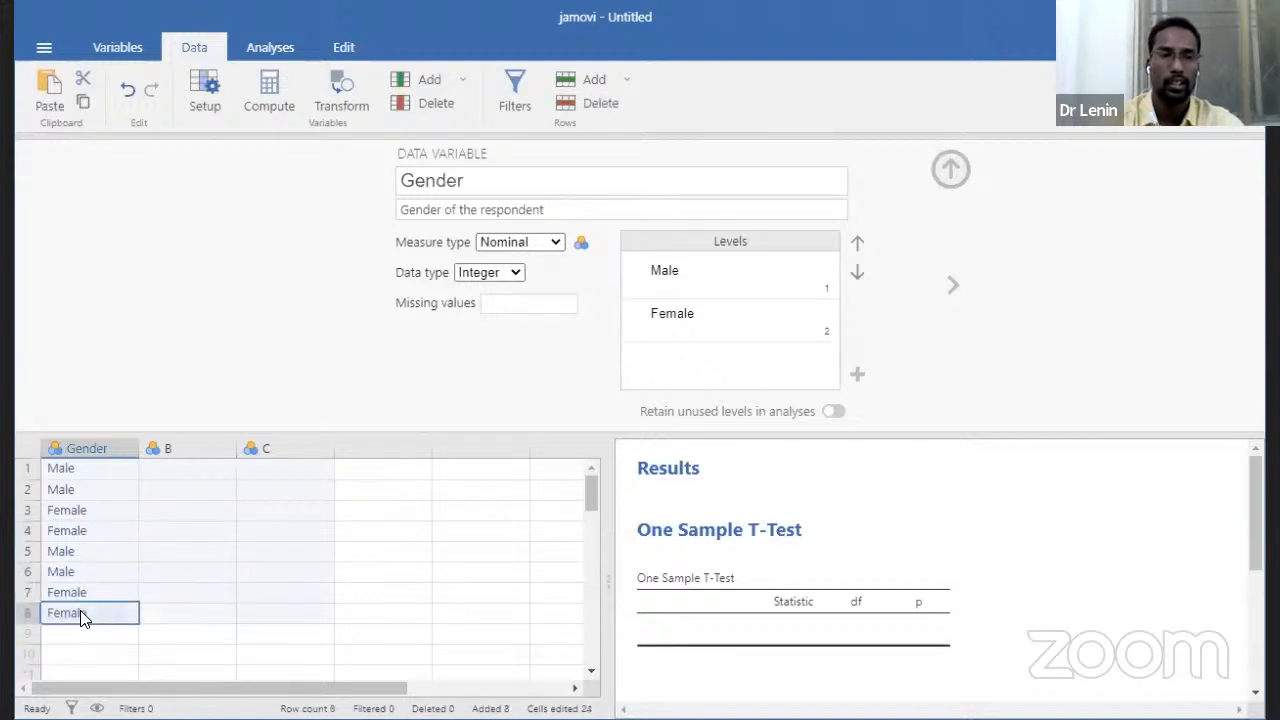
click(83, 636)
text(Female)
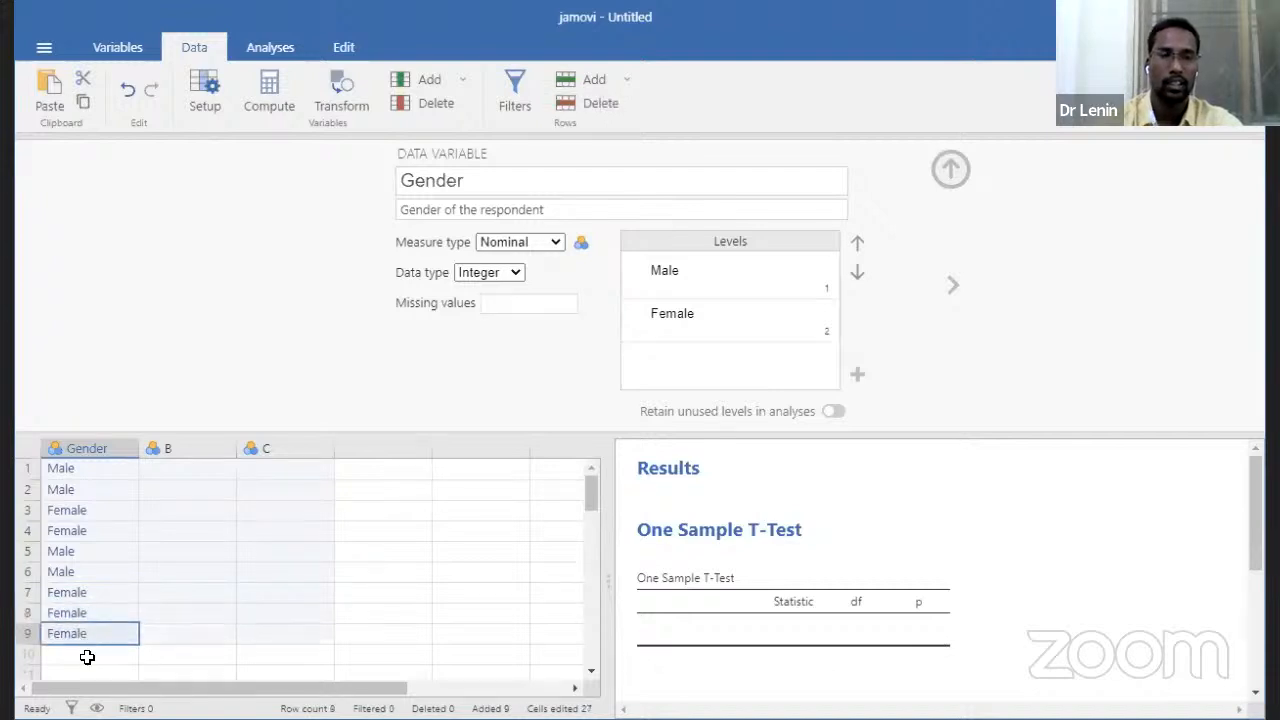
click(88, 655)
text(Female)
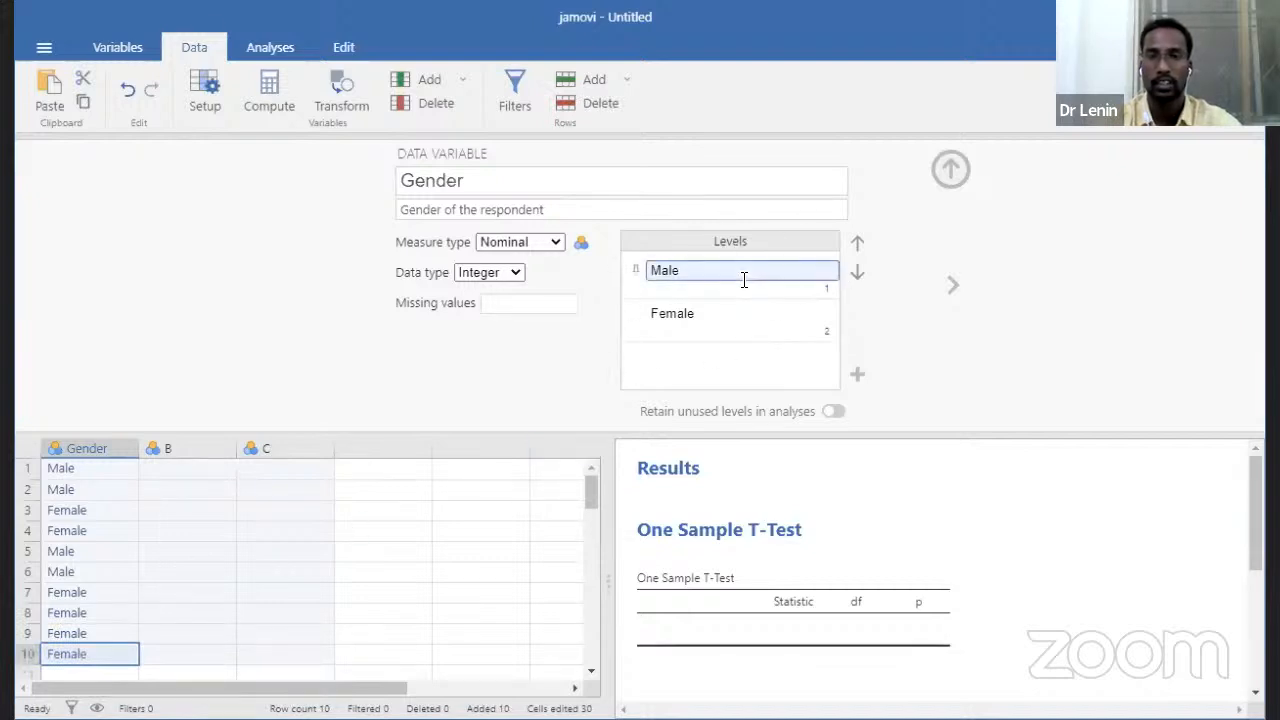
click(757, 345)
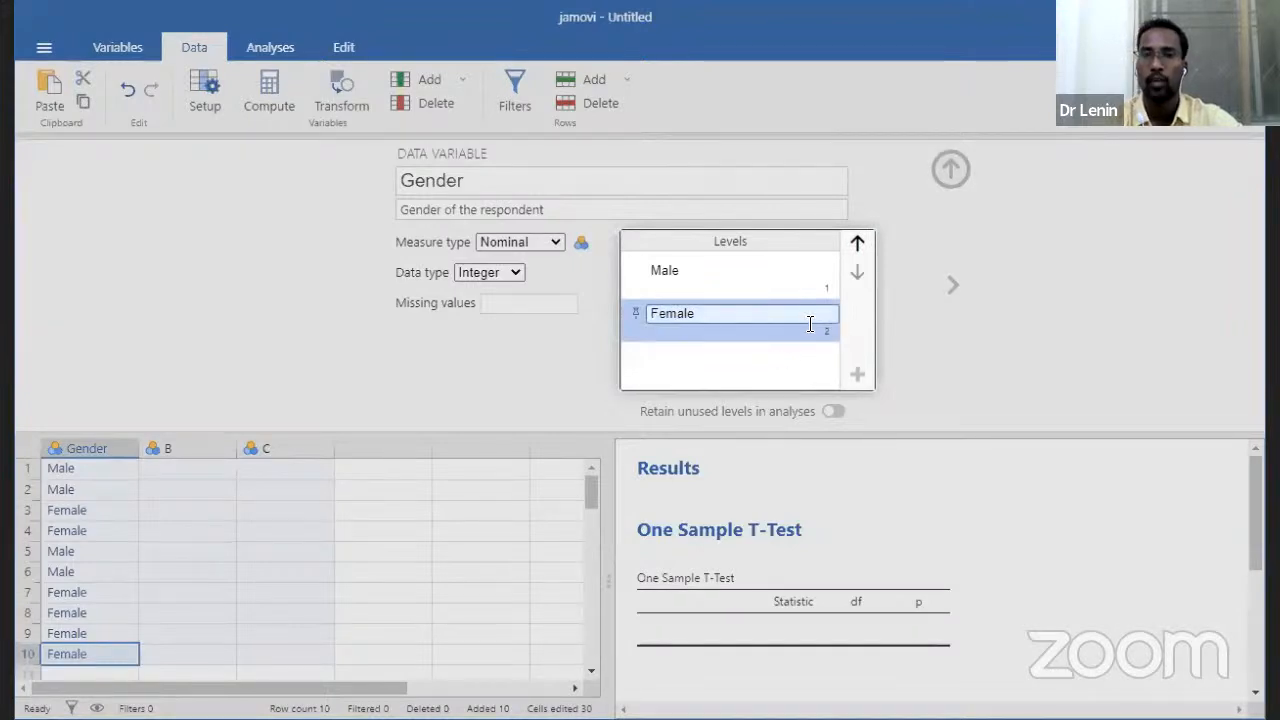
Move the Female level above Male in the Gender variable's level order
click(862, 246)
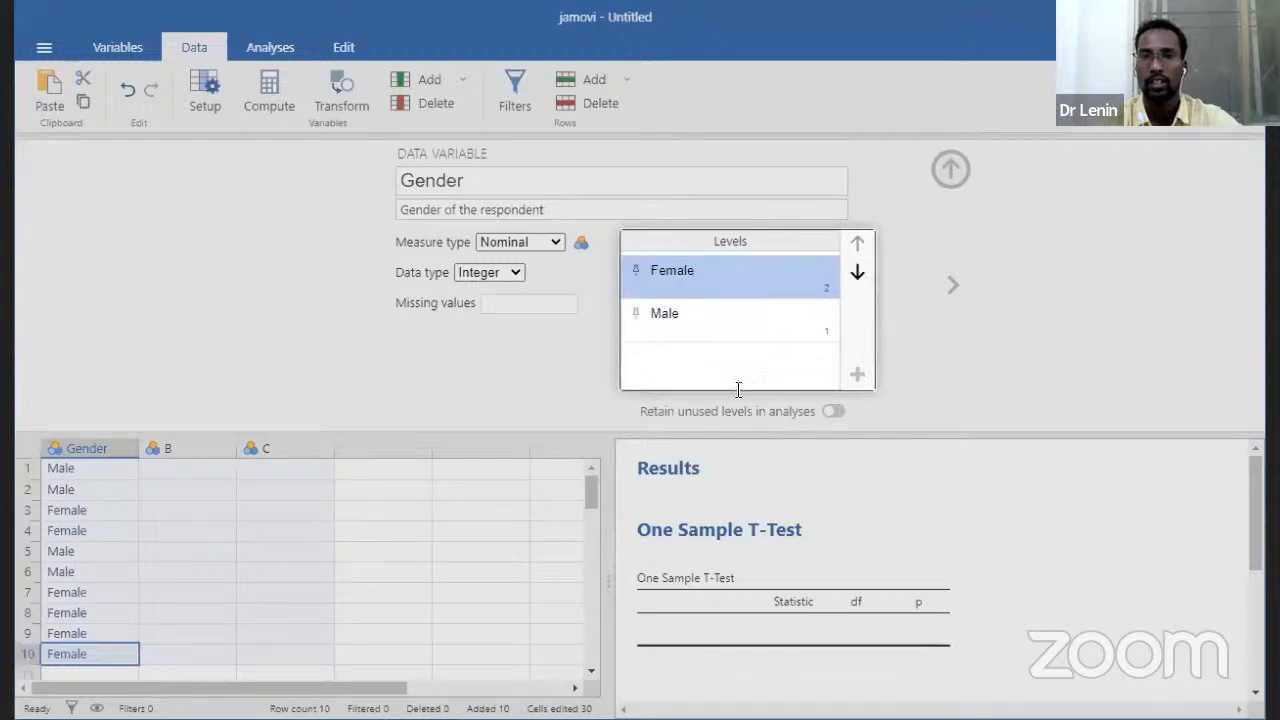
click(740, 322)
click(558, 361)
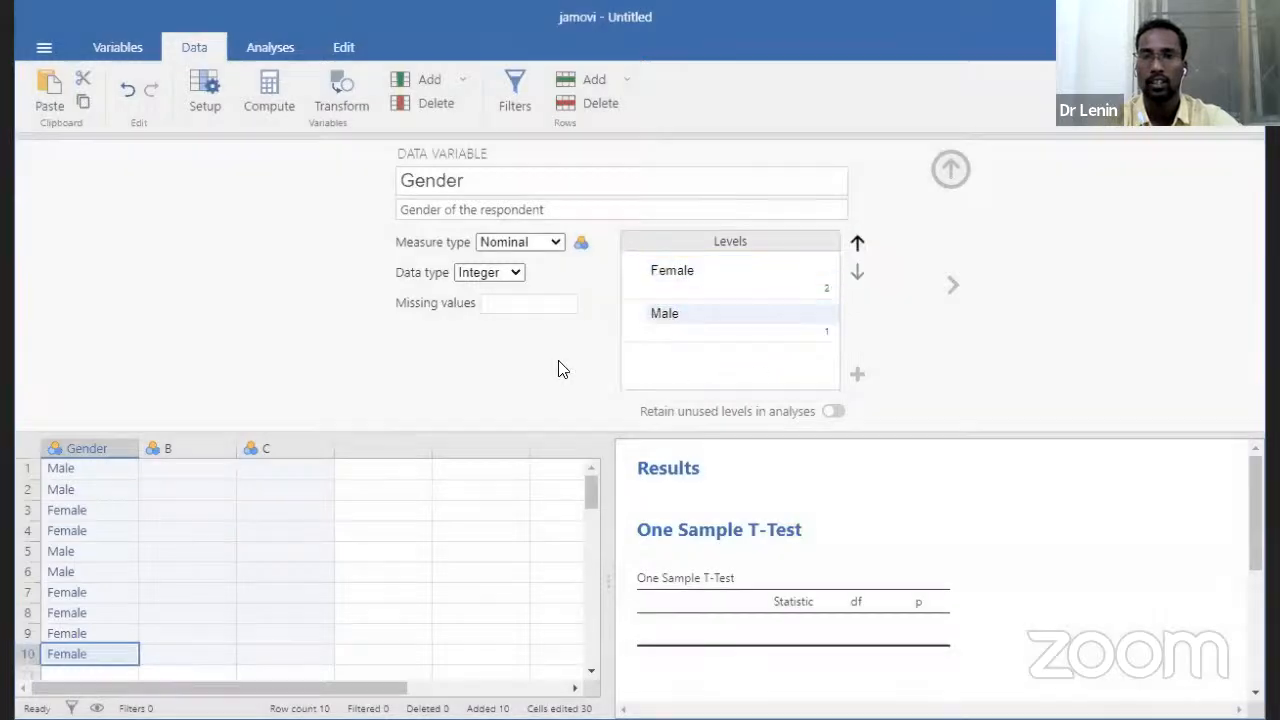
Try relabelling Gender's Male level as 1, and restore its label to Male
click(818, 335)
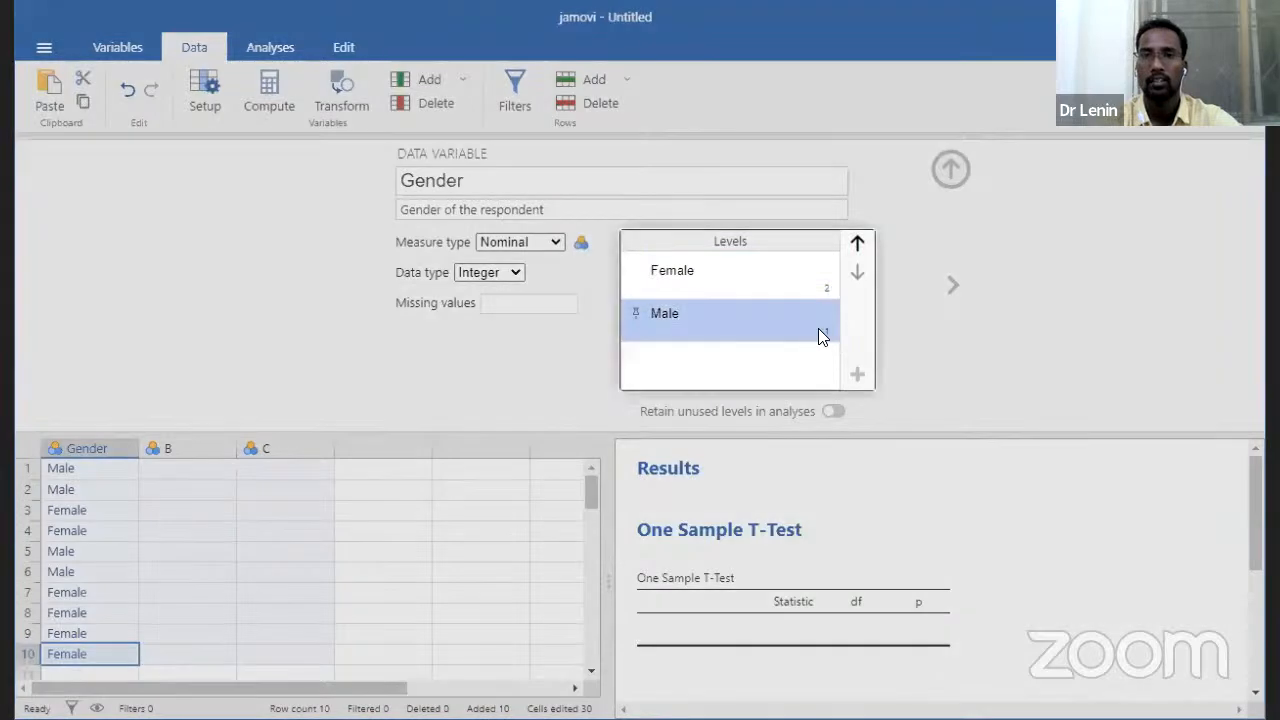
click(822, 328)
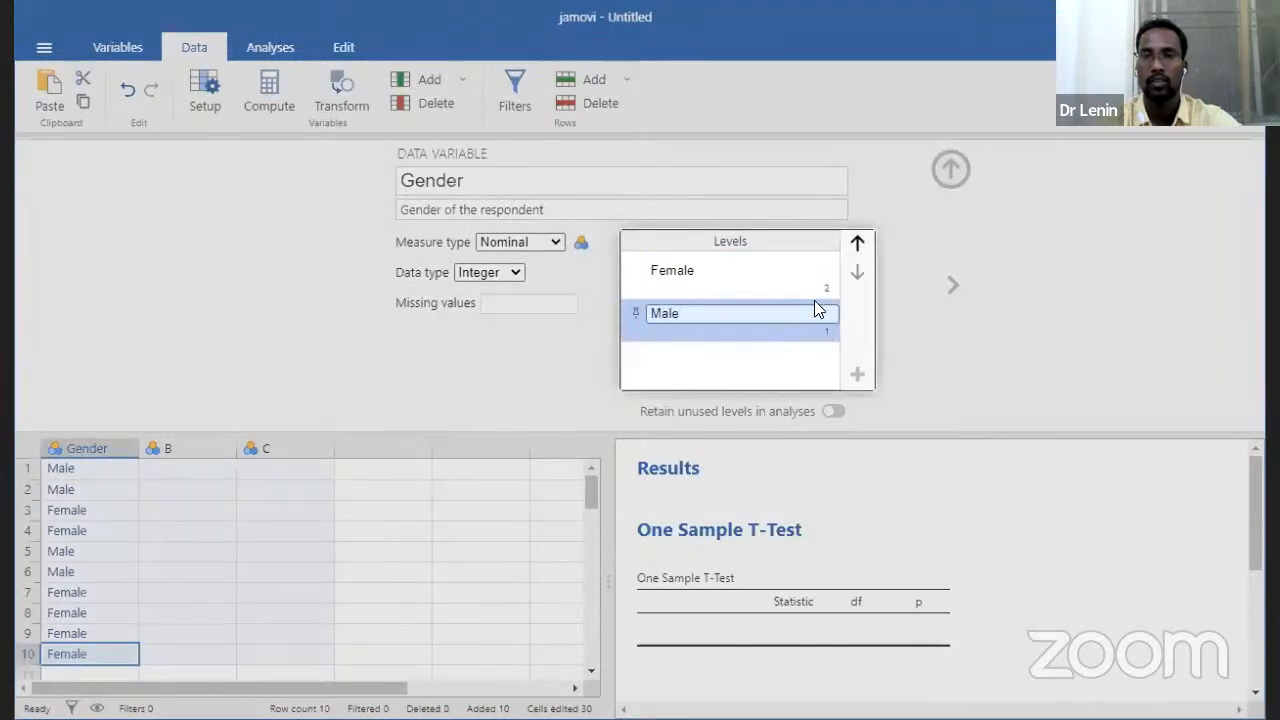
double_click(786, 317)
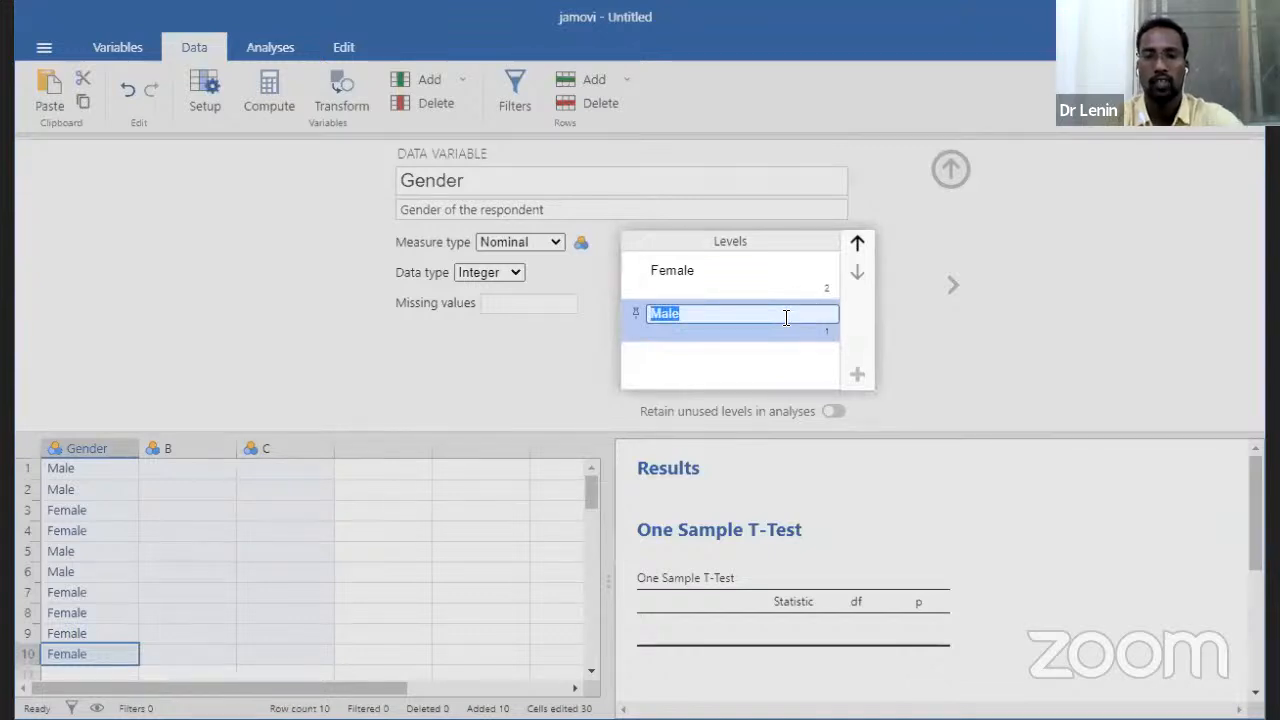
text(F)
key(BackSpace)
text(1)
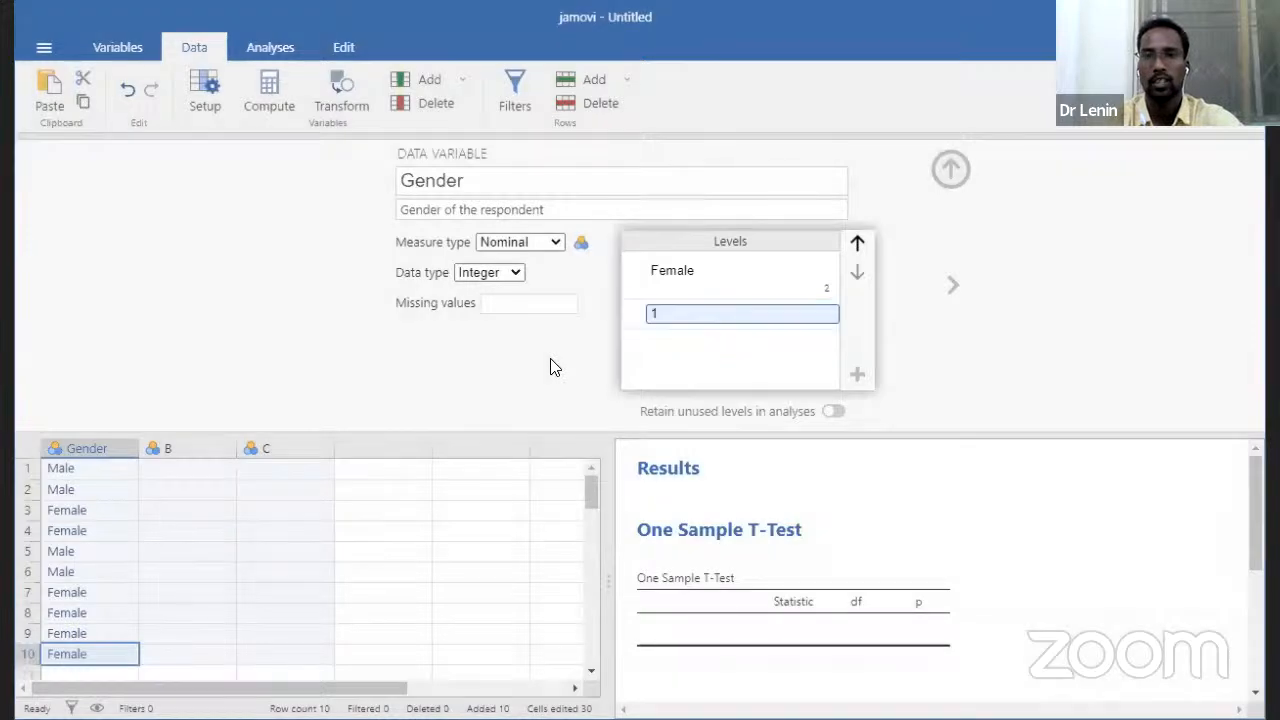
key(Return)
click(694, 323)
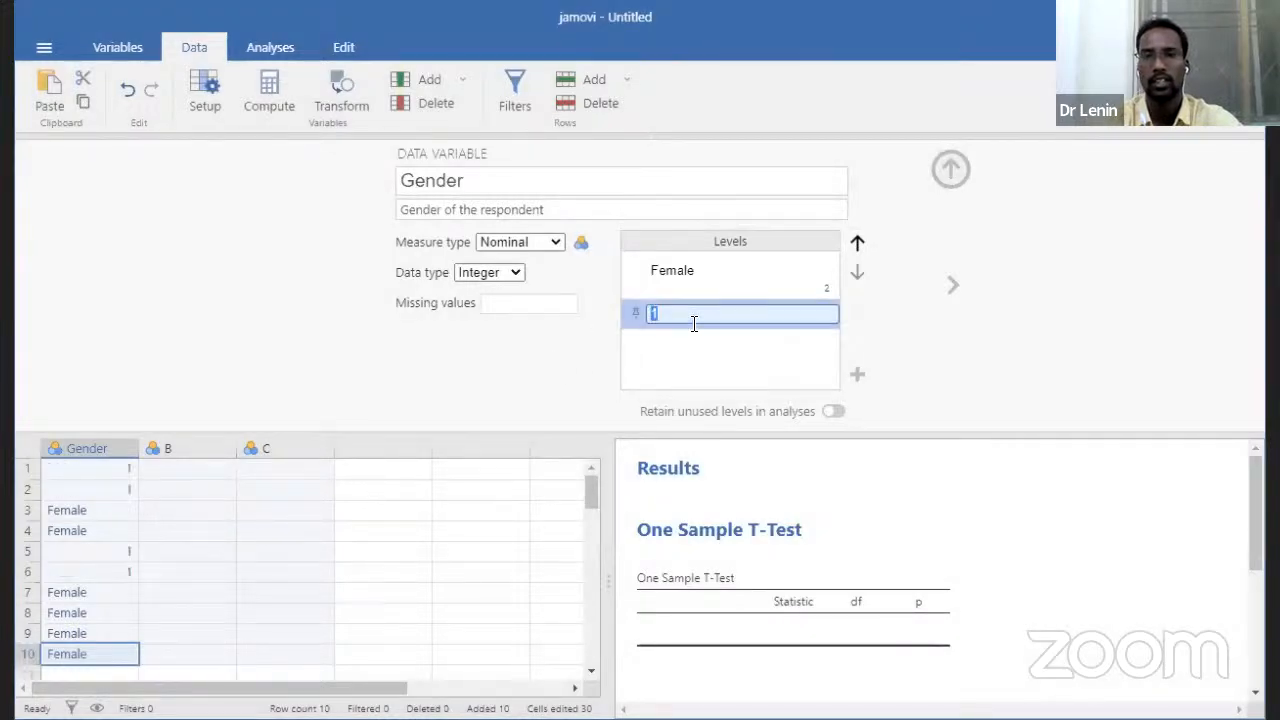
text(Male)
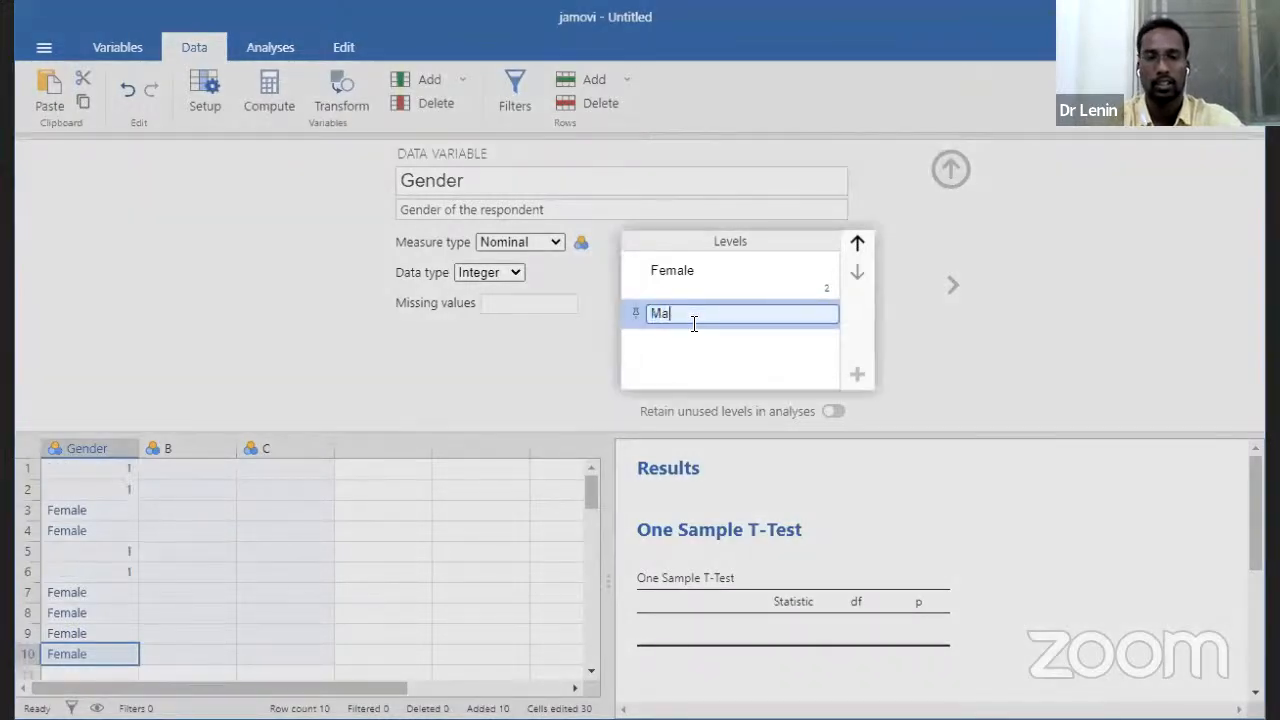
click(538, 338)
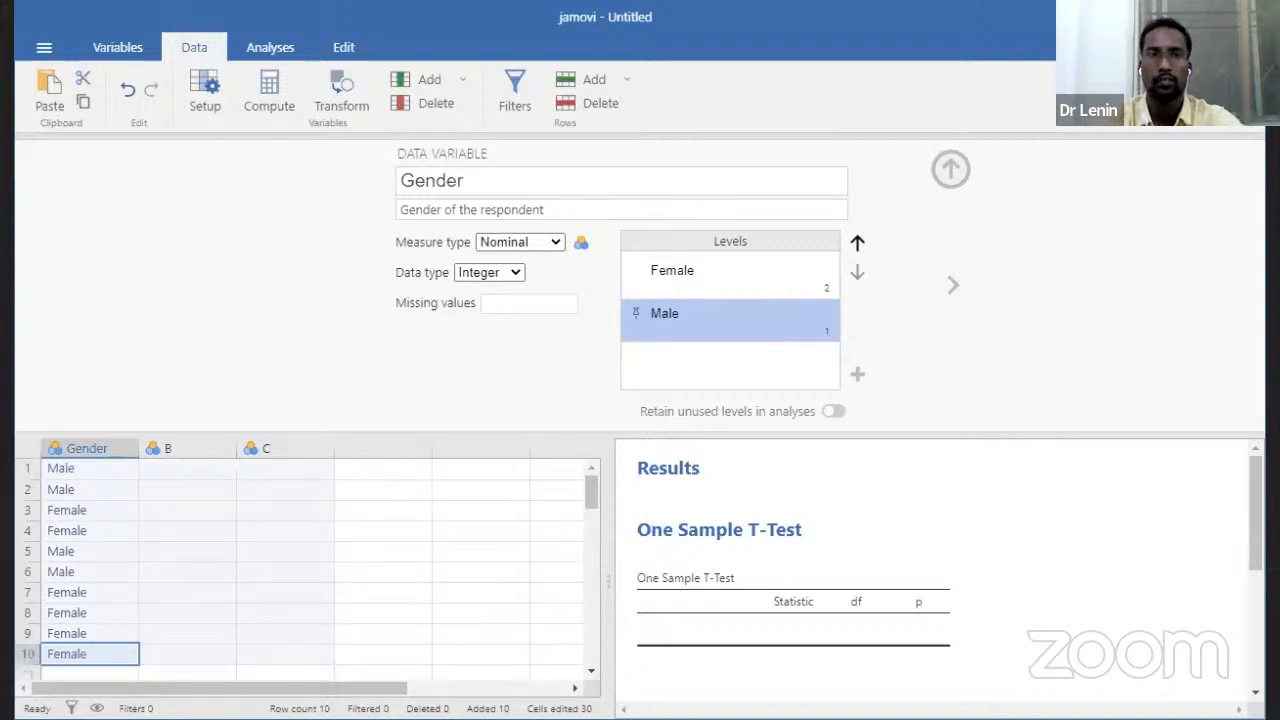
Open variable B from the variables list and rename it Age
click(130, 46)
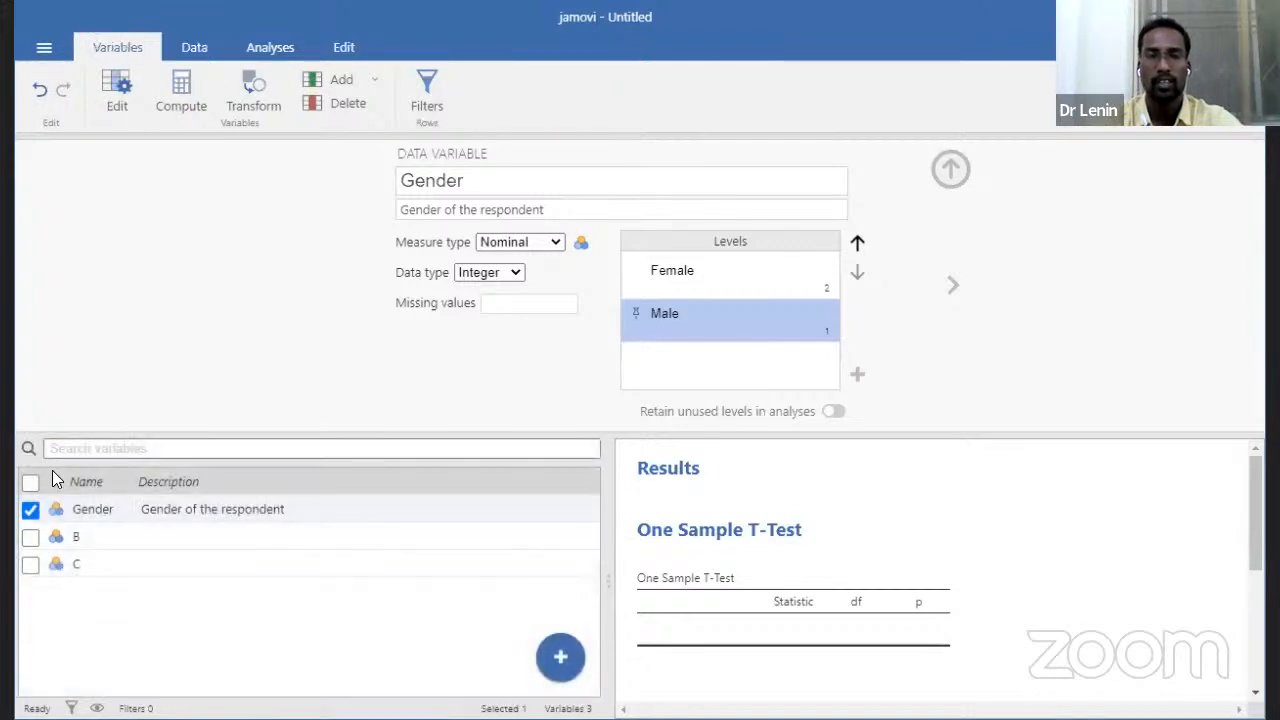
click(80, 536)
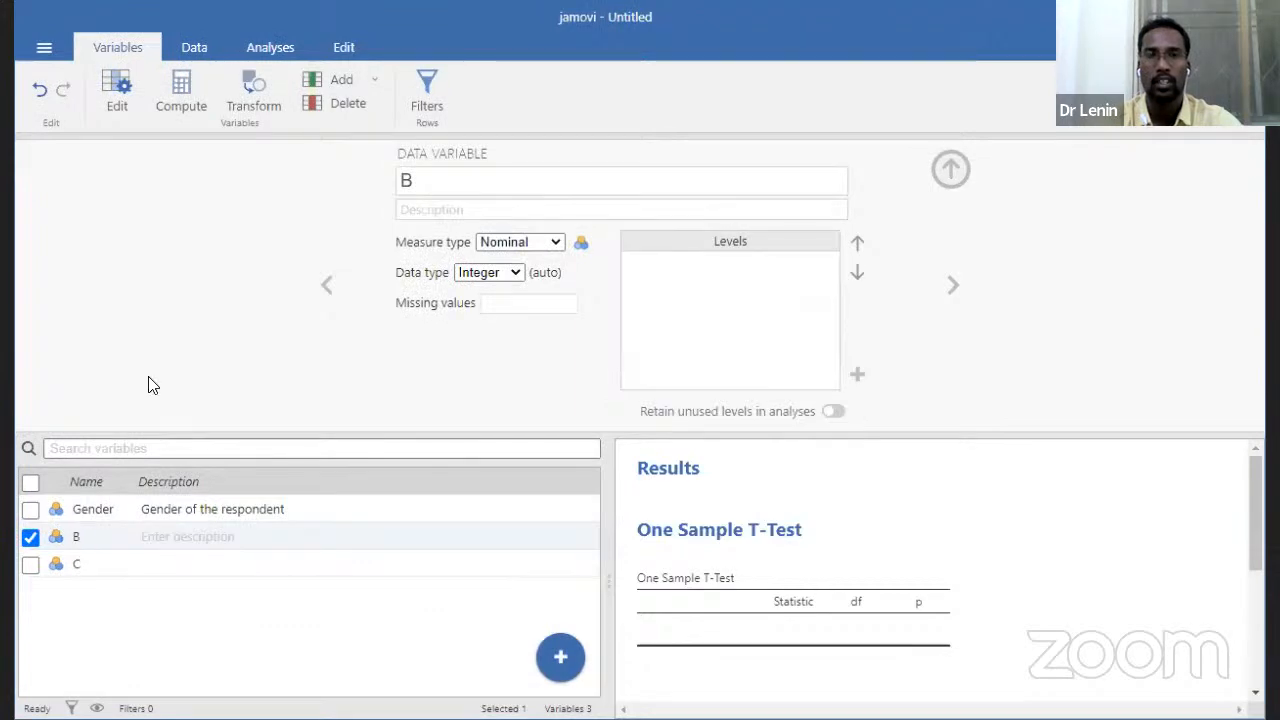
click(457, 190)
key(BackSpace)
text(Age)
Give the Age variable the description "Age of the respondent"
click(457, 207)
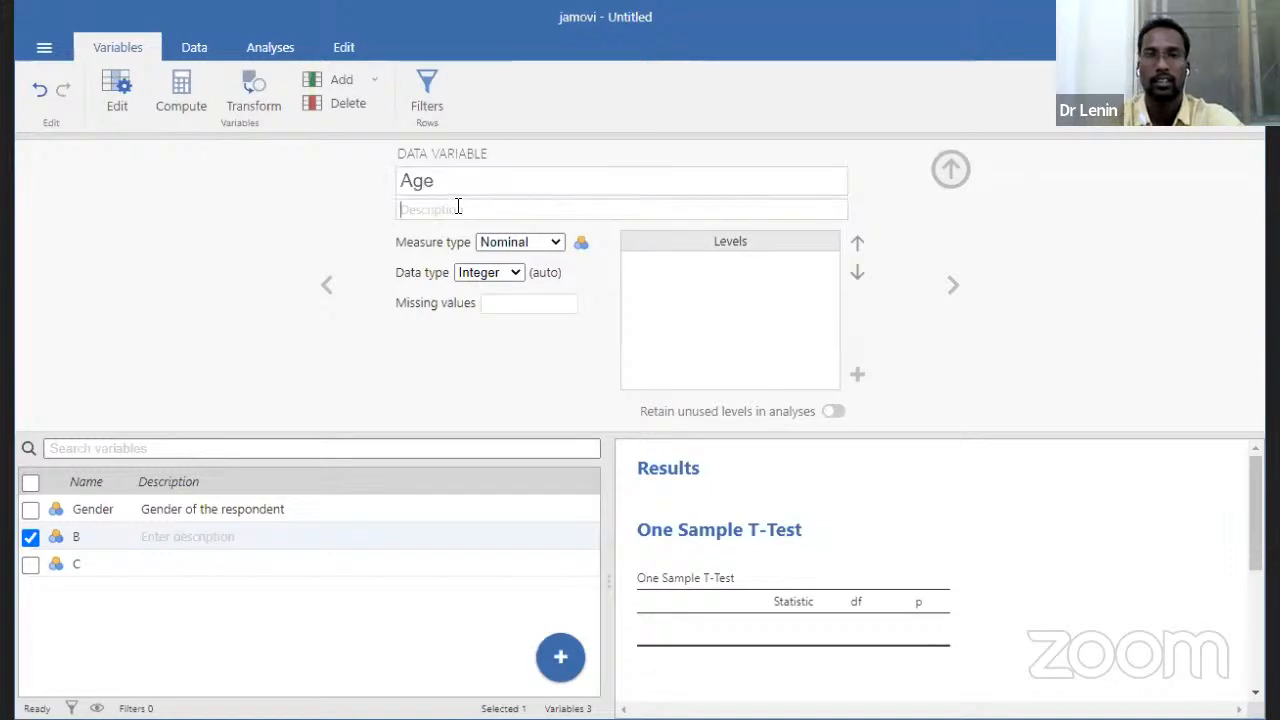
text(Ag)
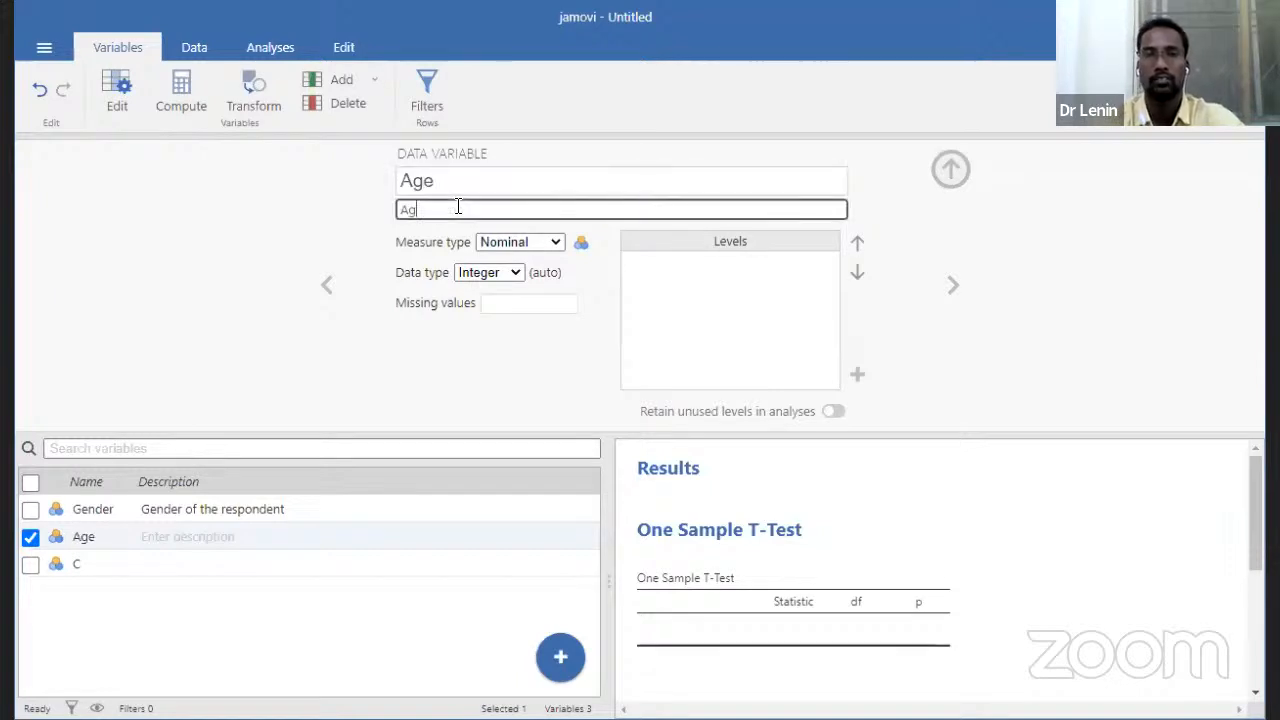
text(e of the res)
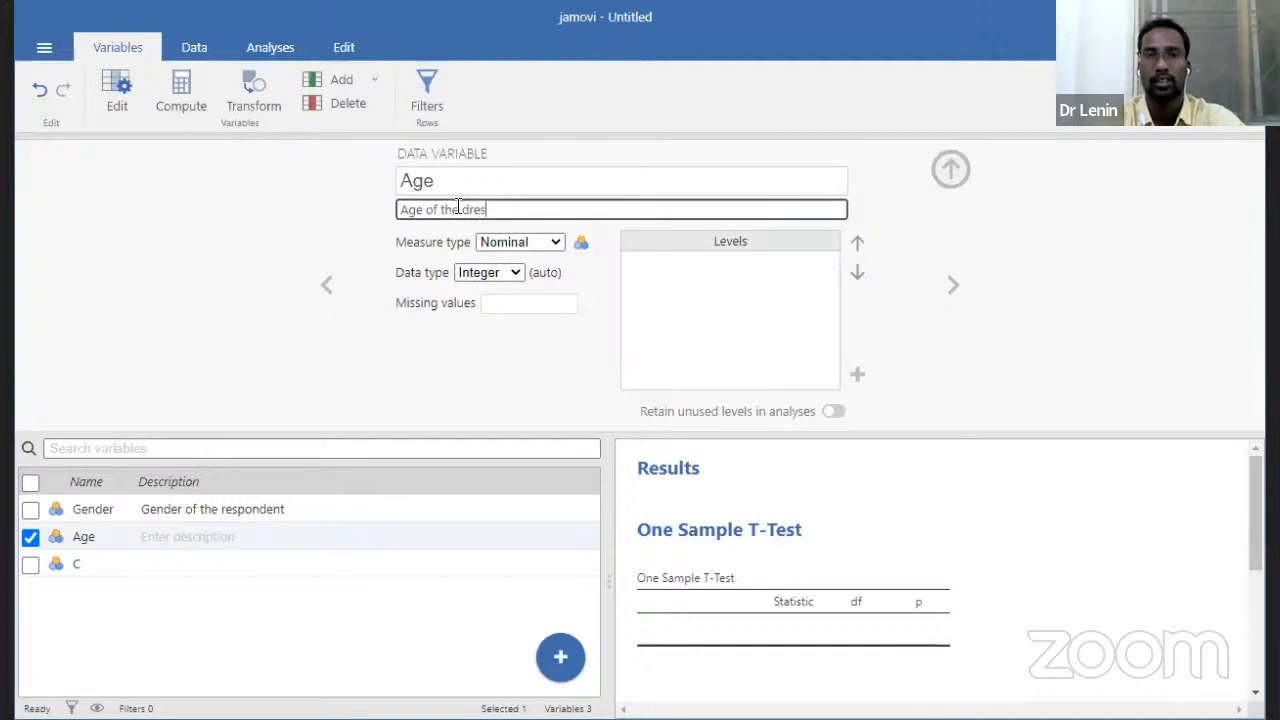
key(BackSpace)
key(BackSpace)
key(BackSpace)
text(respondent)
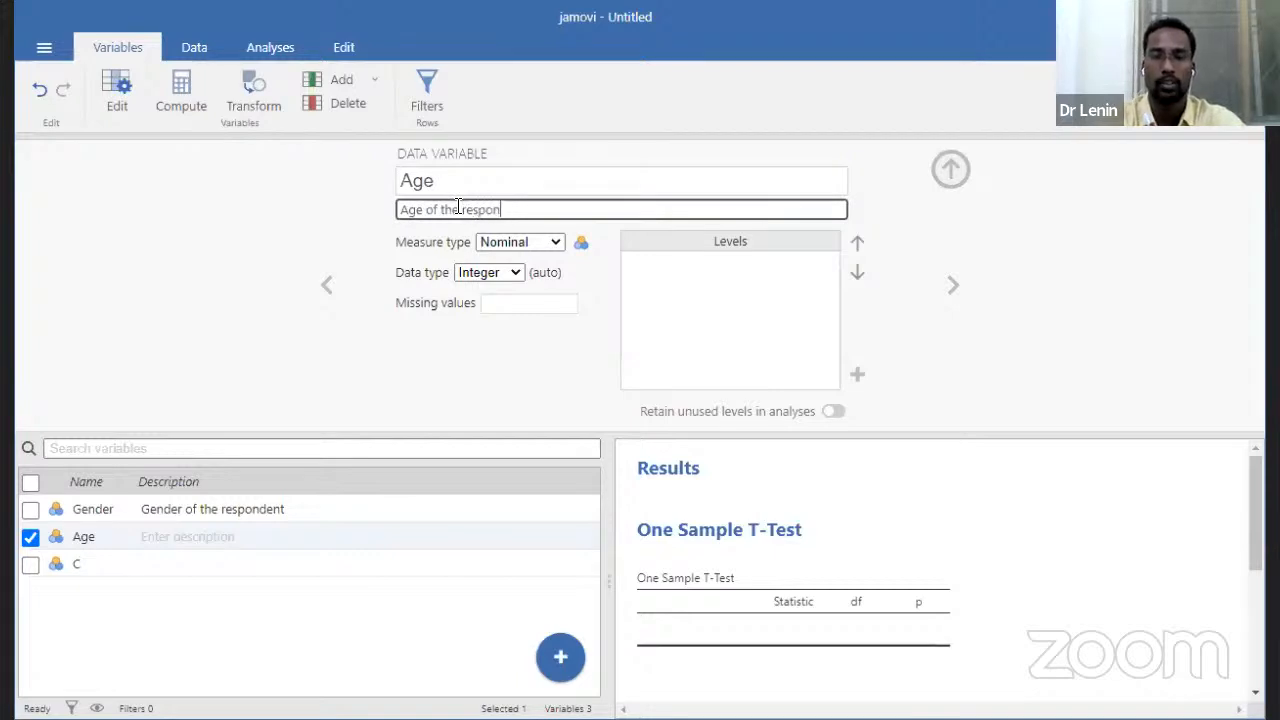
Set the measure type of Age to Ordinal and keep Integer as its data type
click(555, 245)
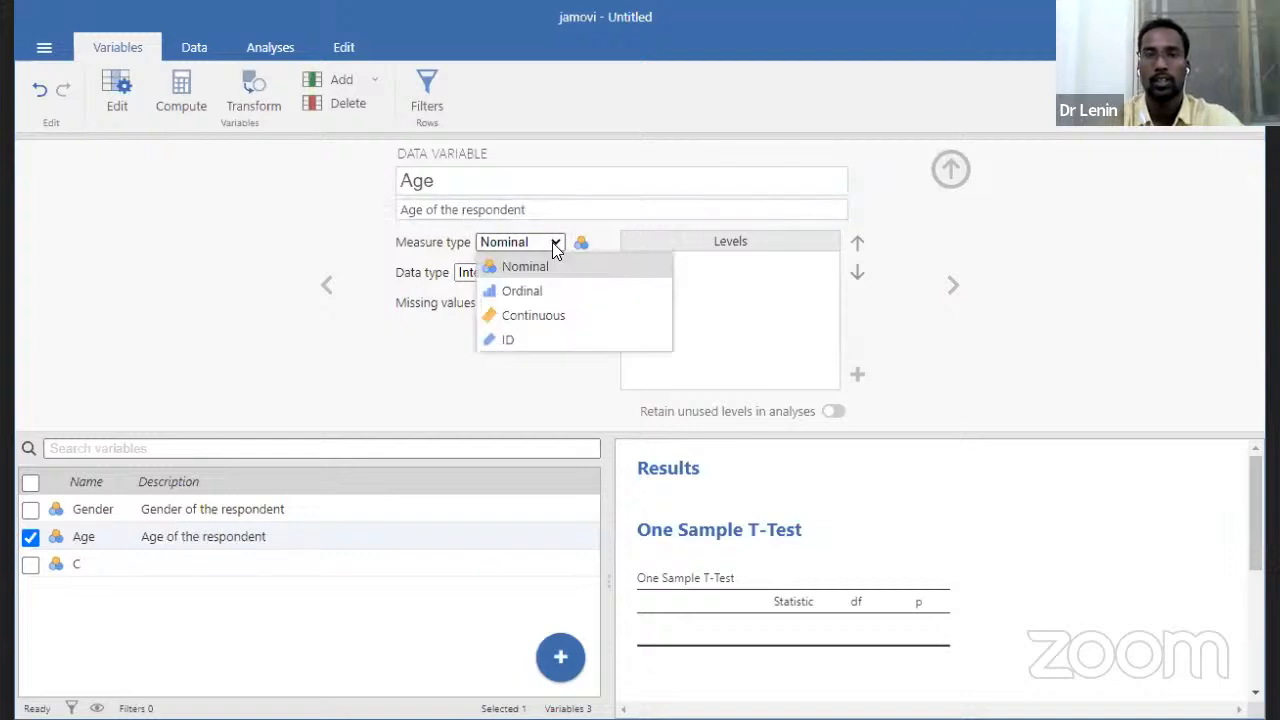
click(538, 291)
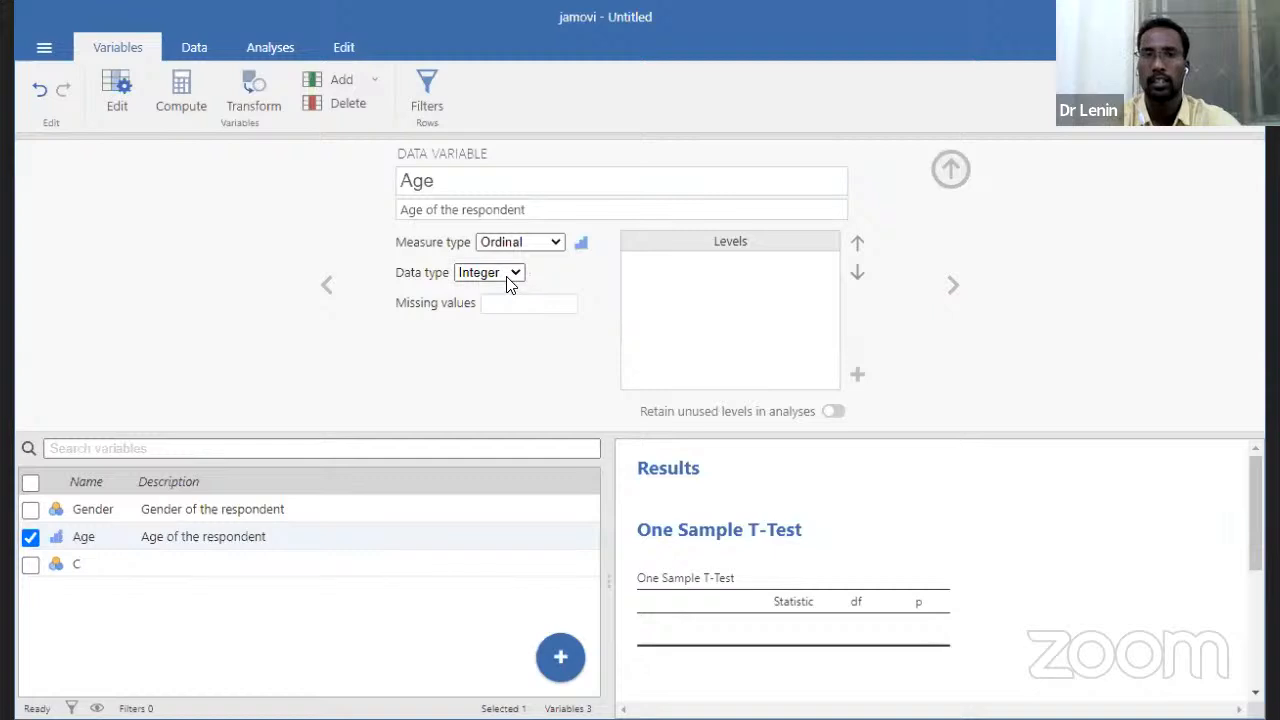
click(510, 277)
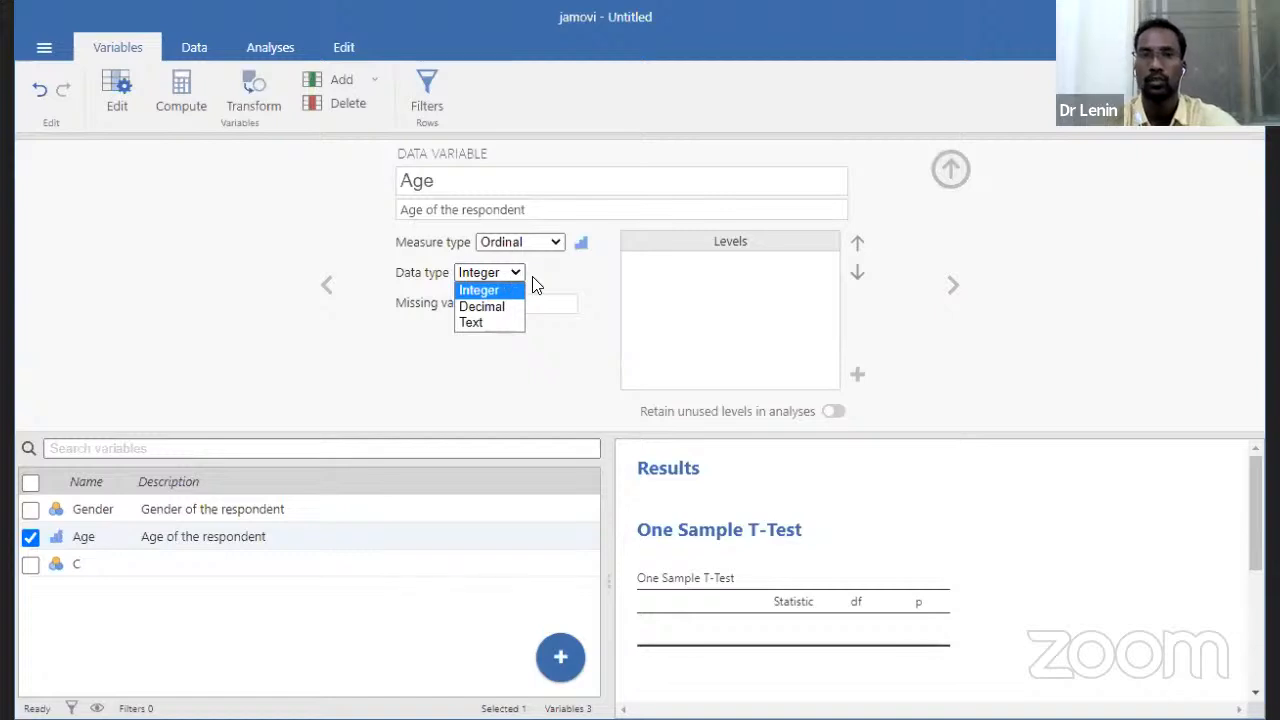
click(533, 278)
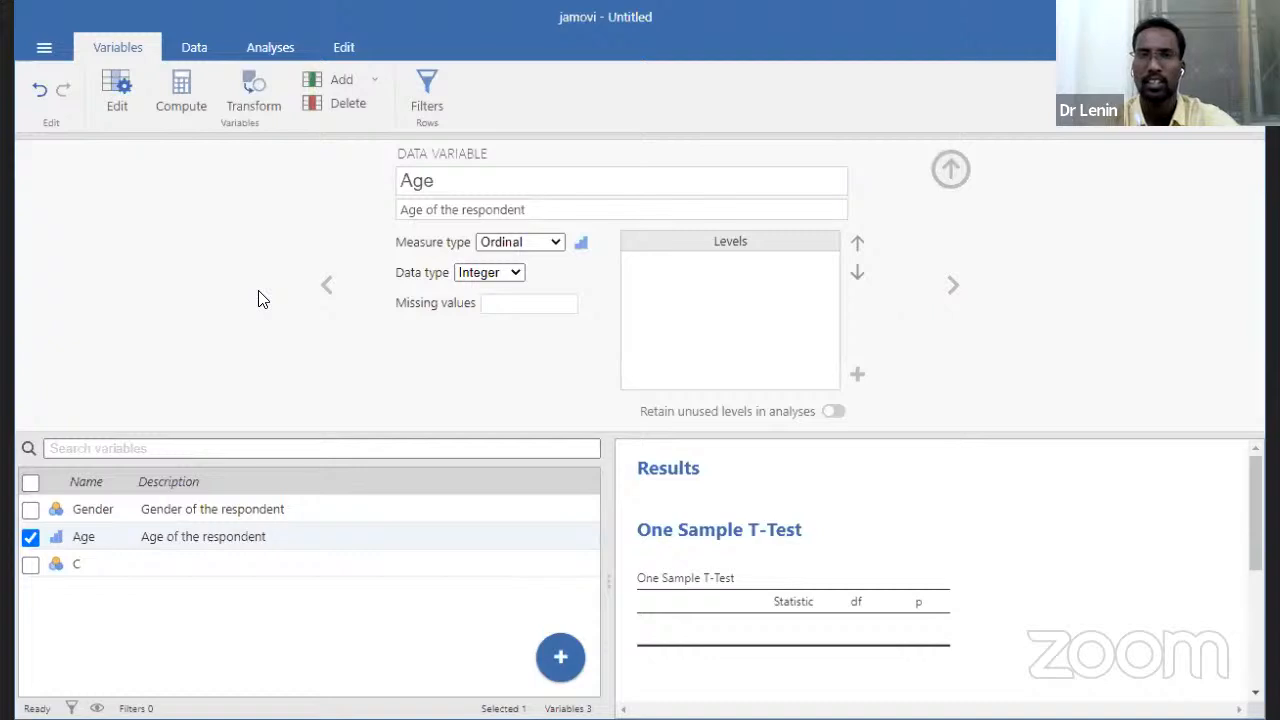
In the data sheet, fill Age rows 1 to 3 with Less than 20 yrs, 41 to 50 yrs and 31 to 40 yrs
click(192, 48)
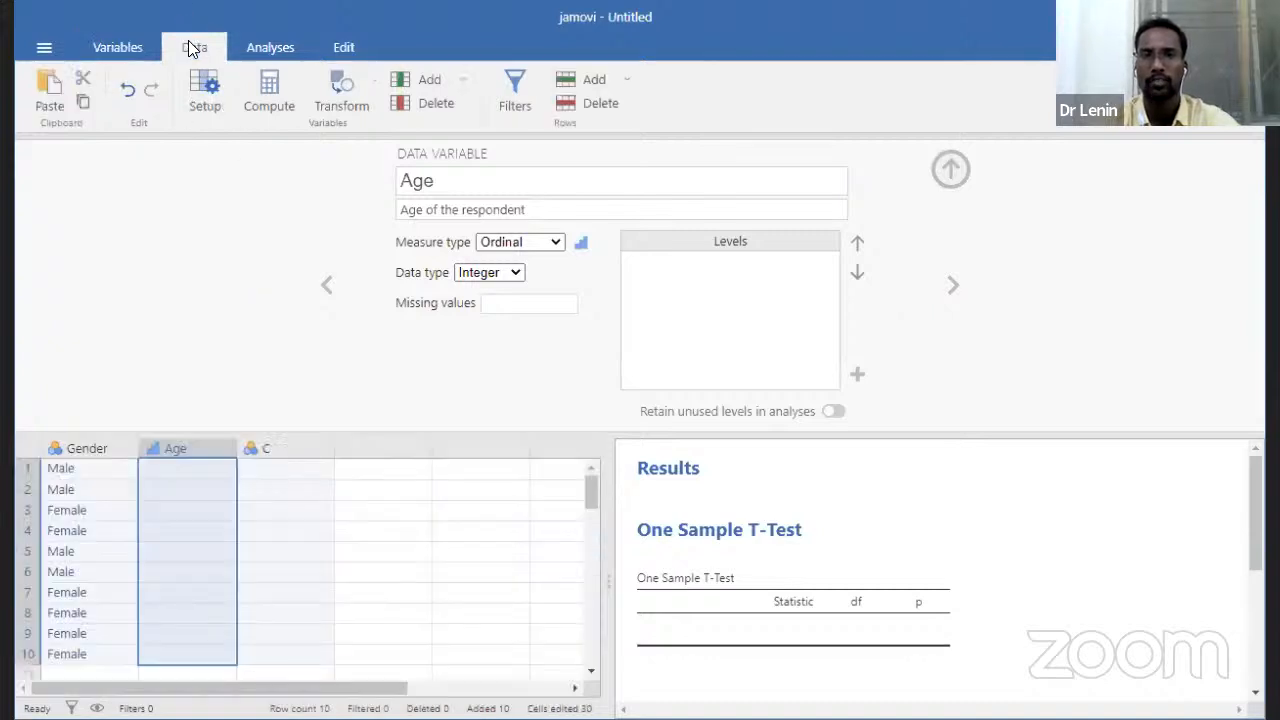
click(190, 466)
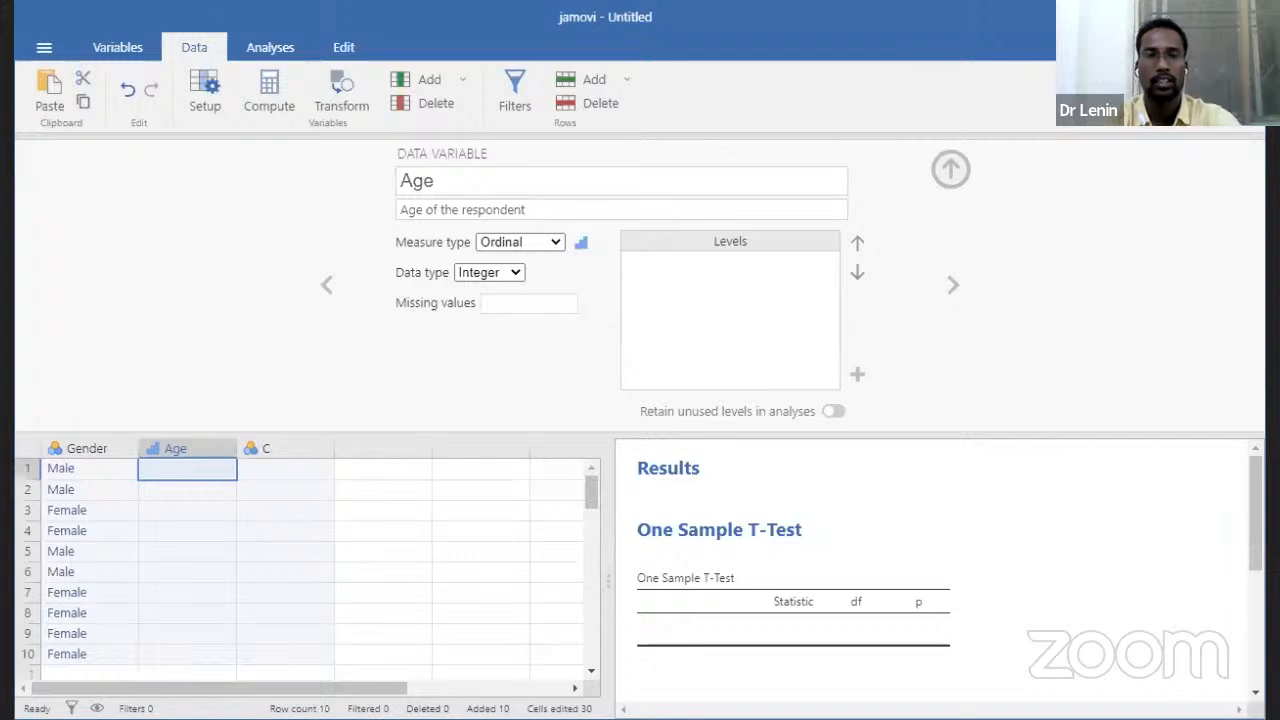
double_click(187, 469)
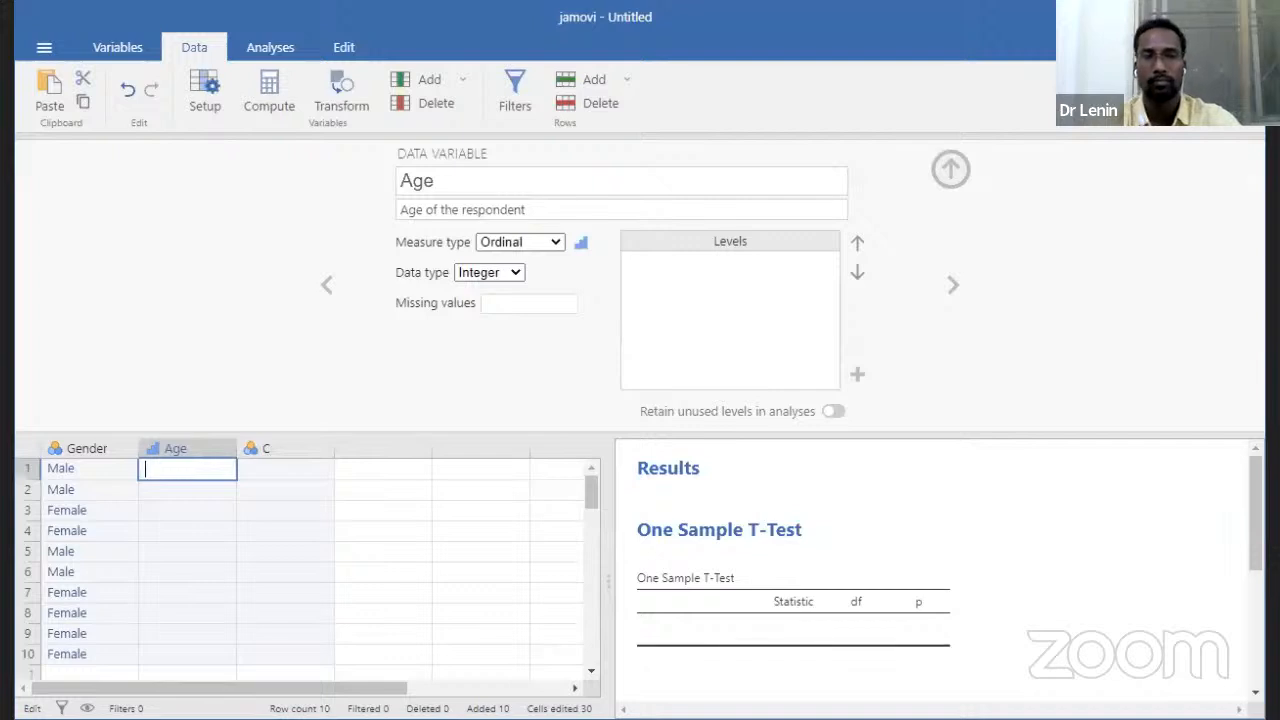
text(1)
key(Return)
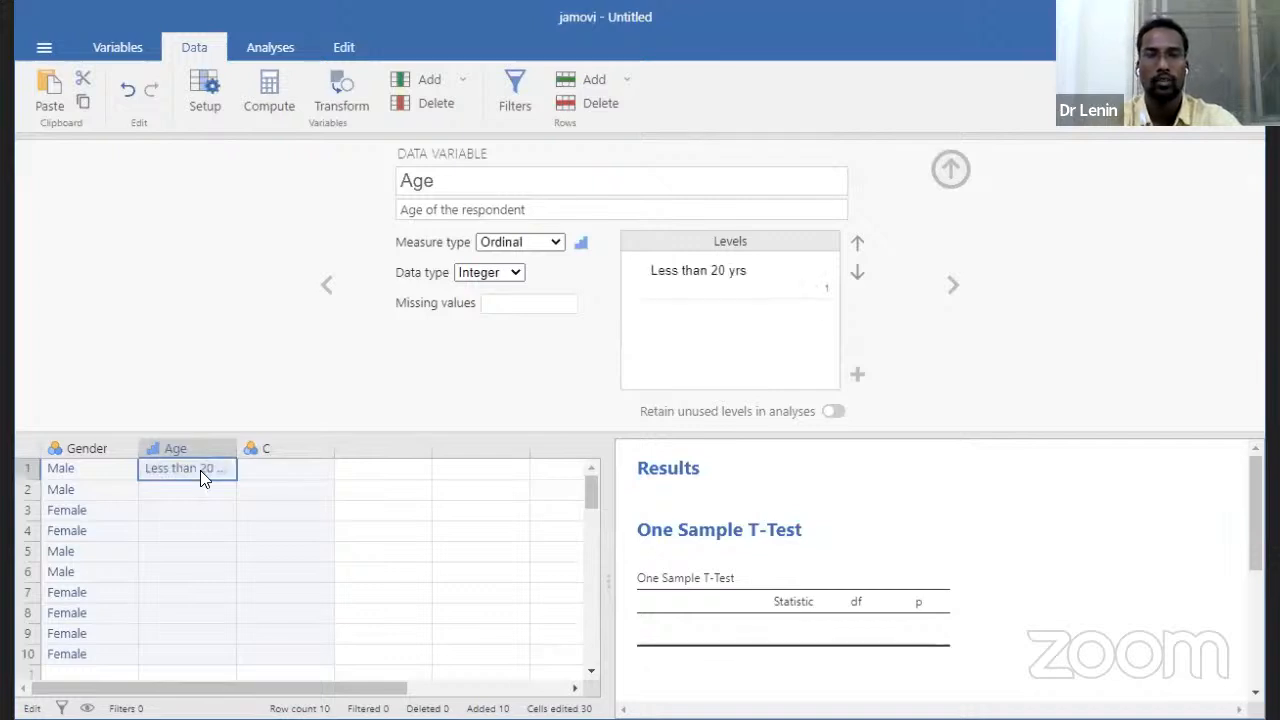
click(190, 488)
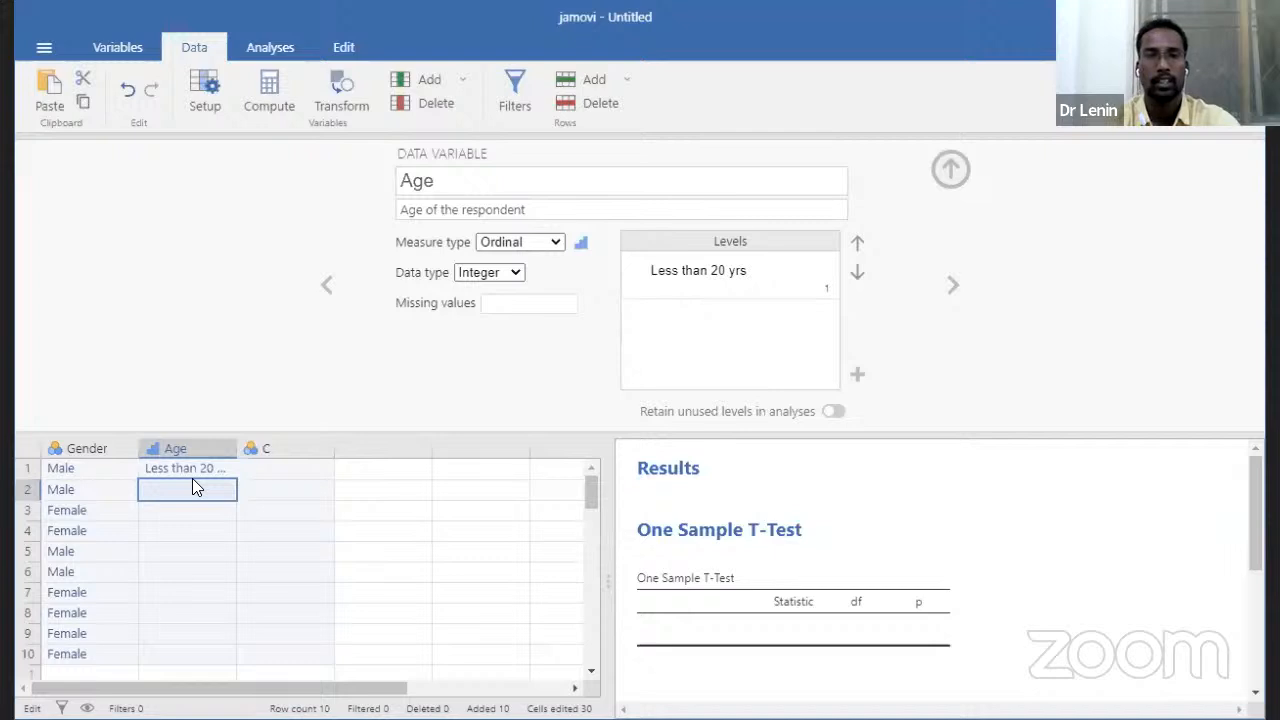
text(41 to 50 yrs)
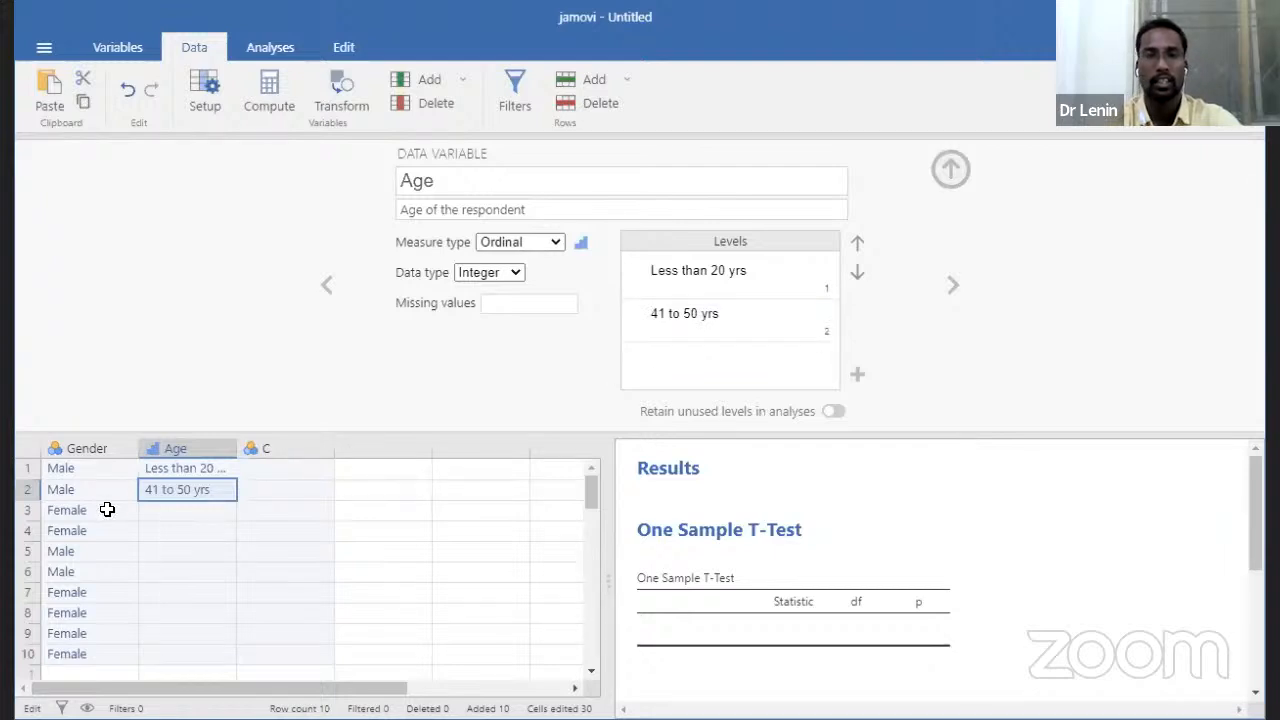
click(200, 511)
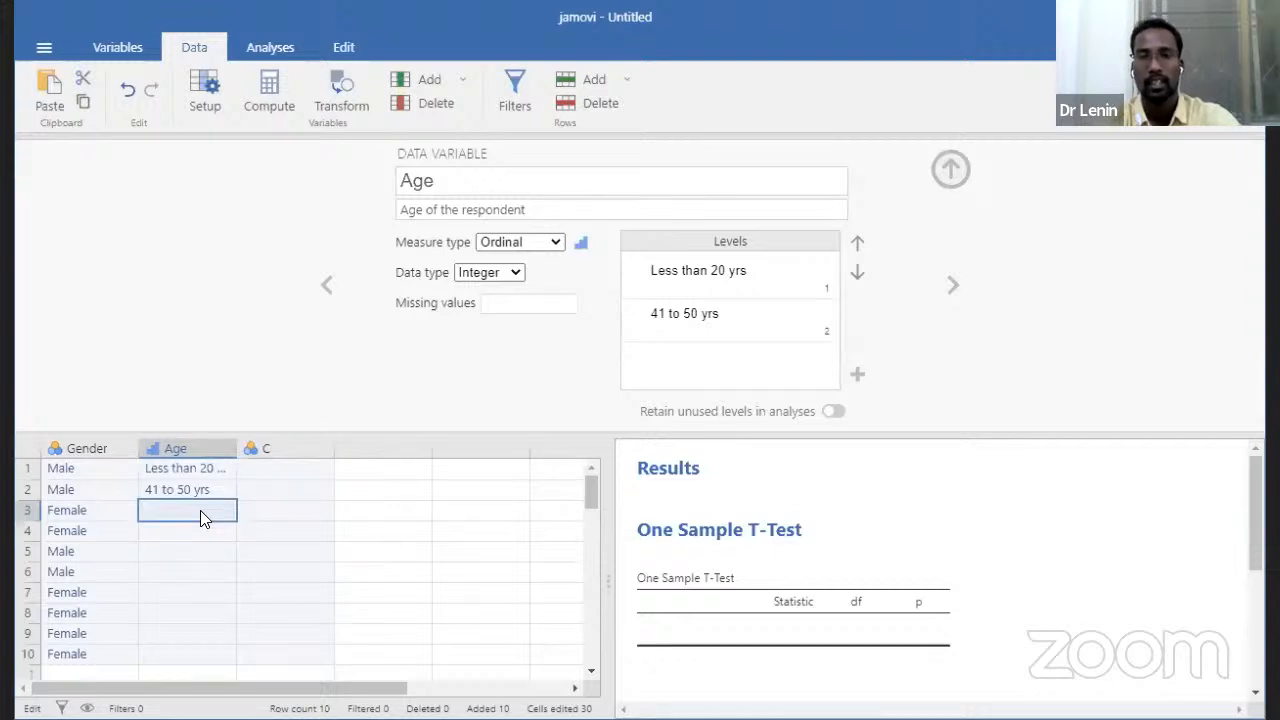
text(31 to 40 yrs)
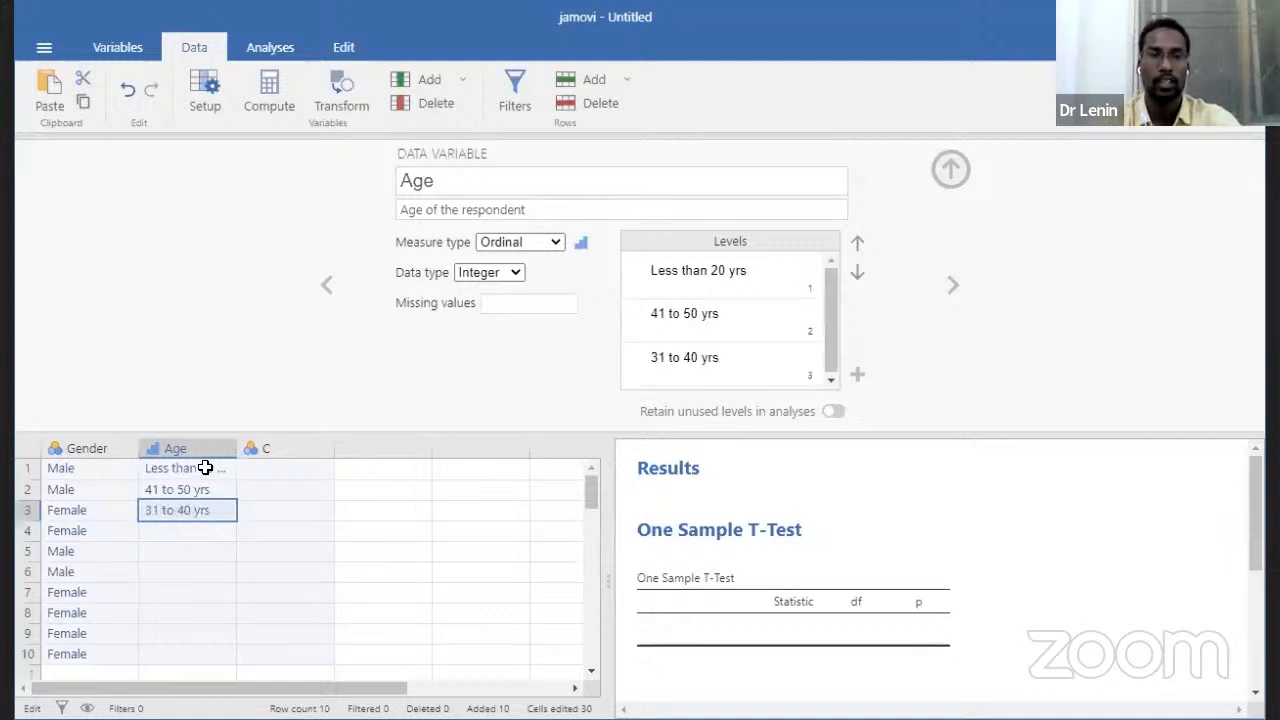
Fill Age rows 4 to 6 with Less than 20 yrs, 21 to 30 yrs and Above 50 yrs
click(205, 467)
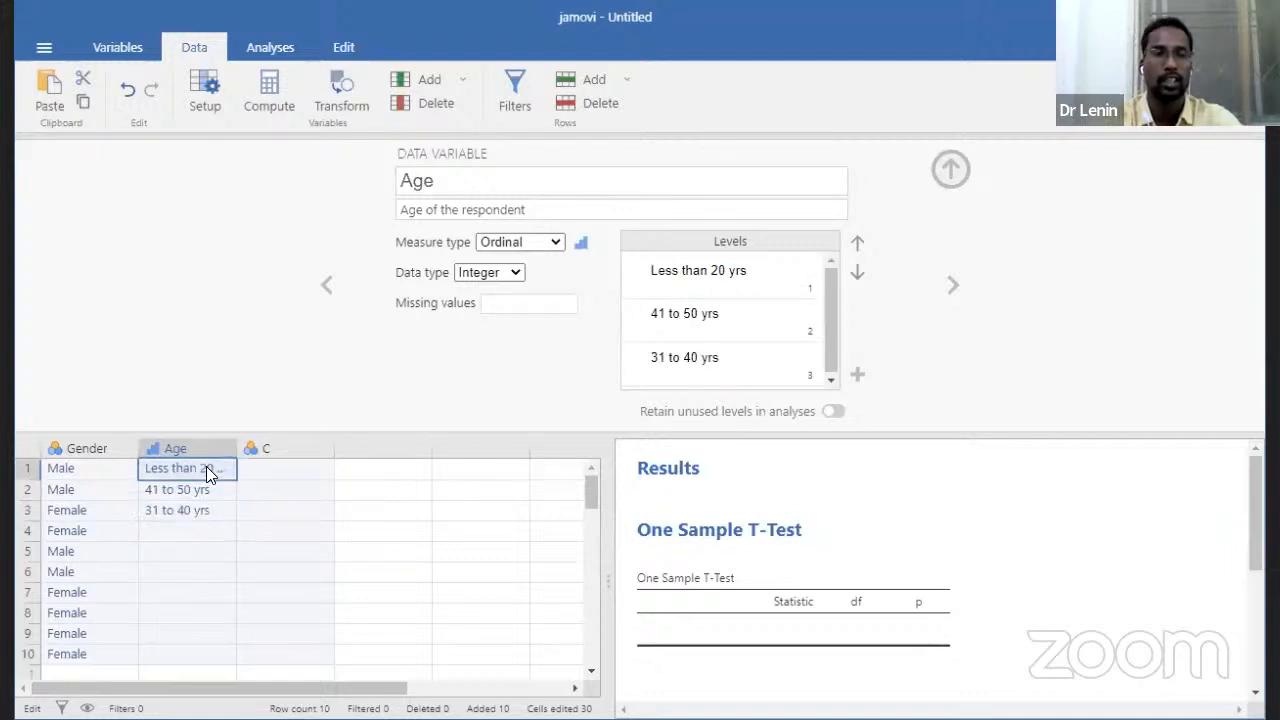
click(176, 537)
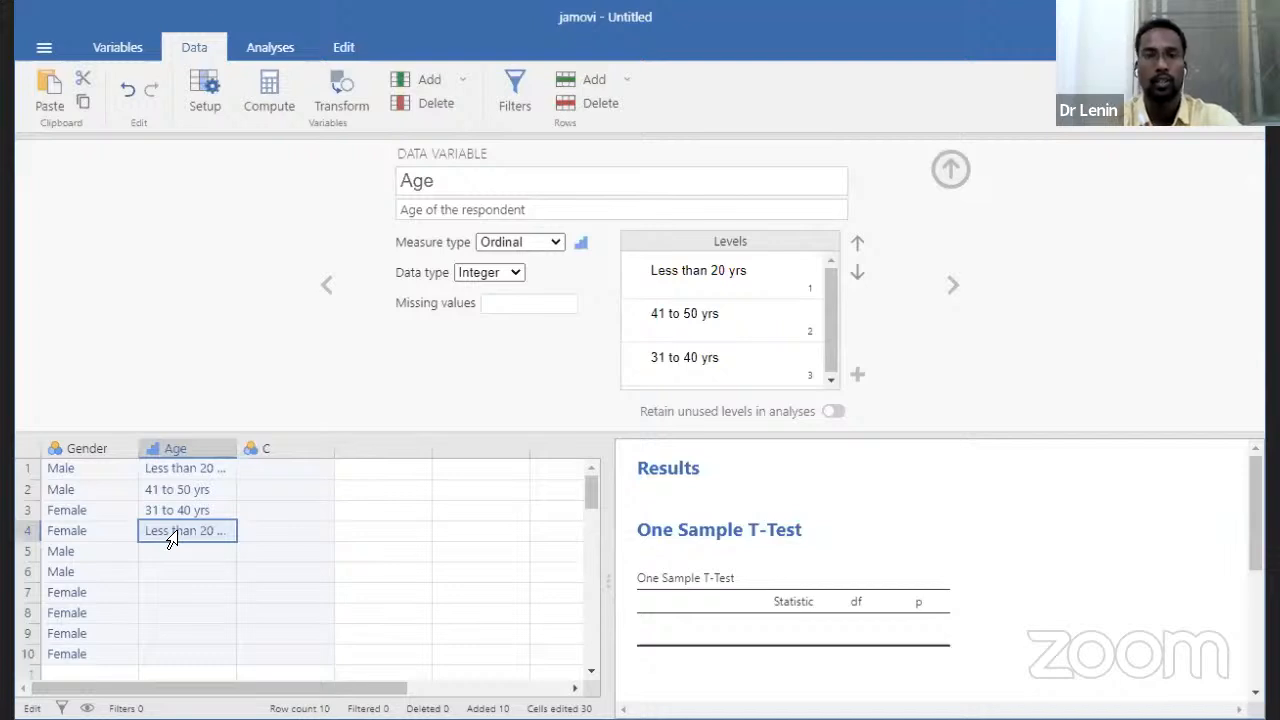
click(187, 558)
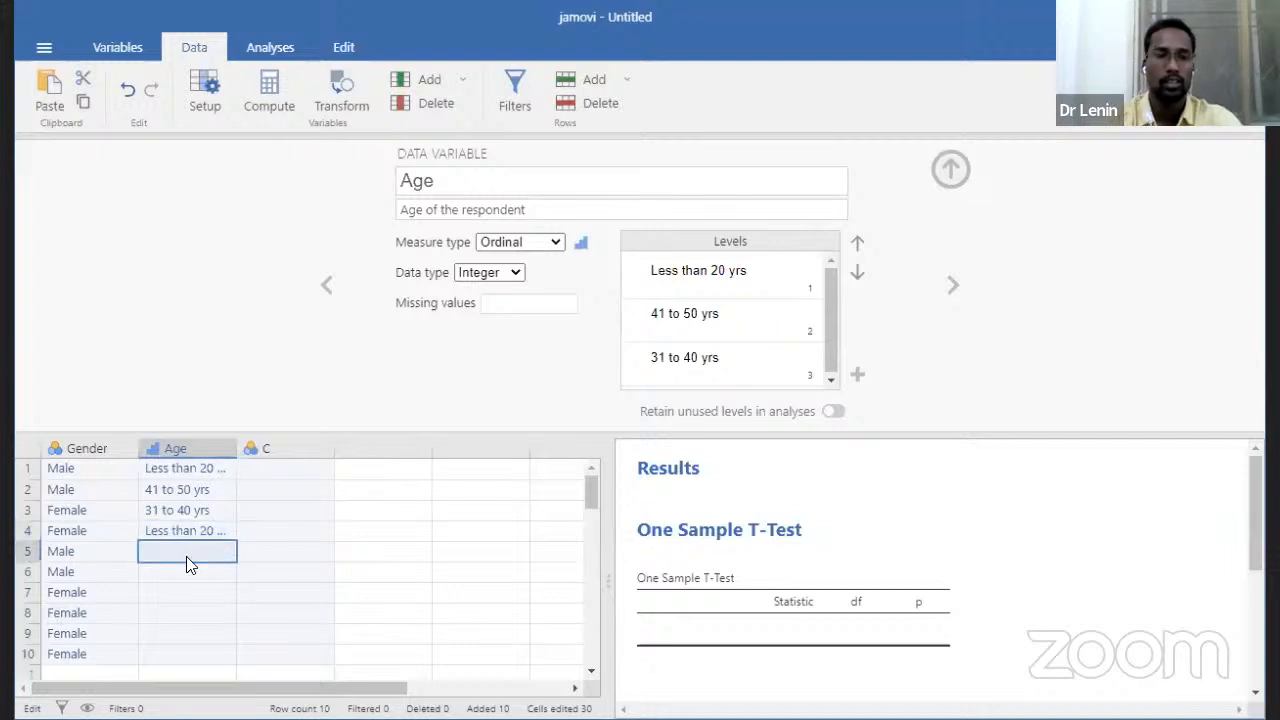
text(4)
key(Return)
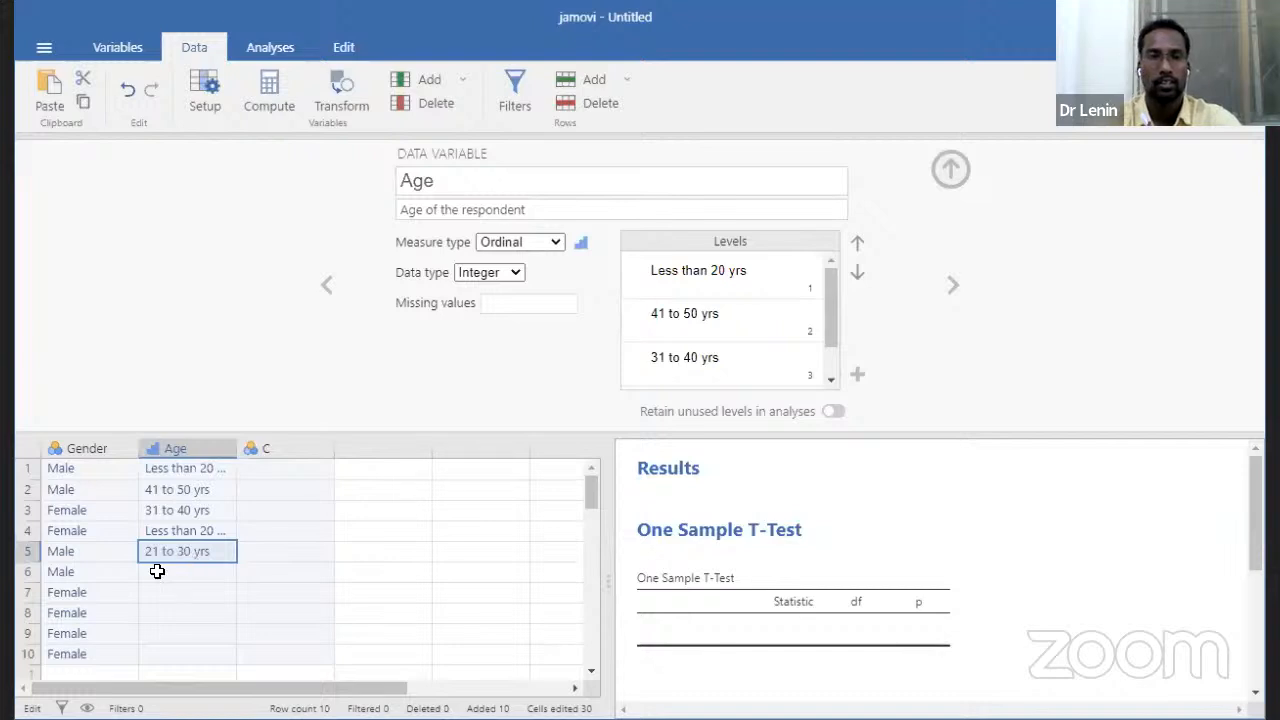
click(160, 577)
text(Above 50 yrs)
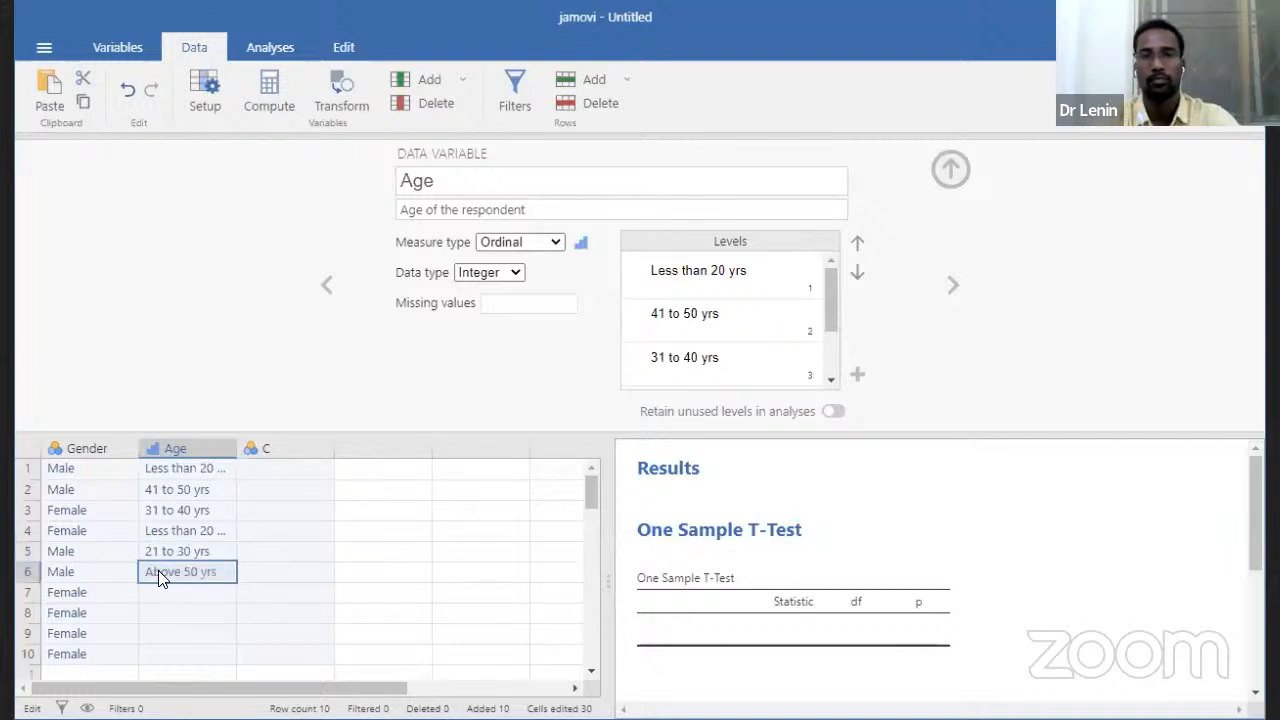
Move the 41 to 50 yrs level of Age down two places, below 21 to 30 yrs
click(656, 322)
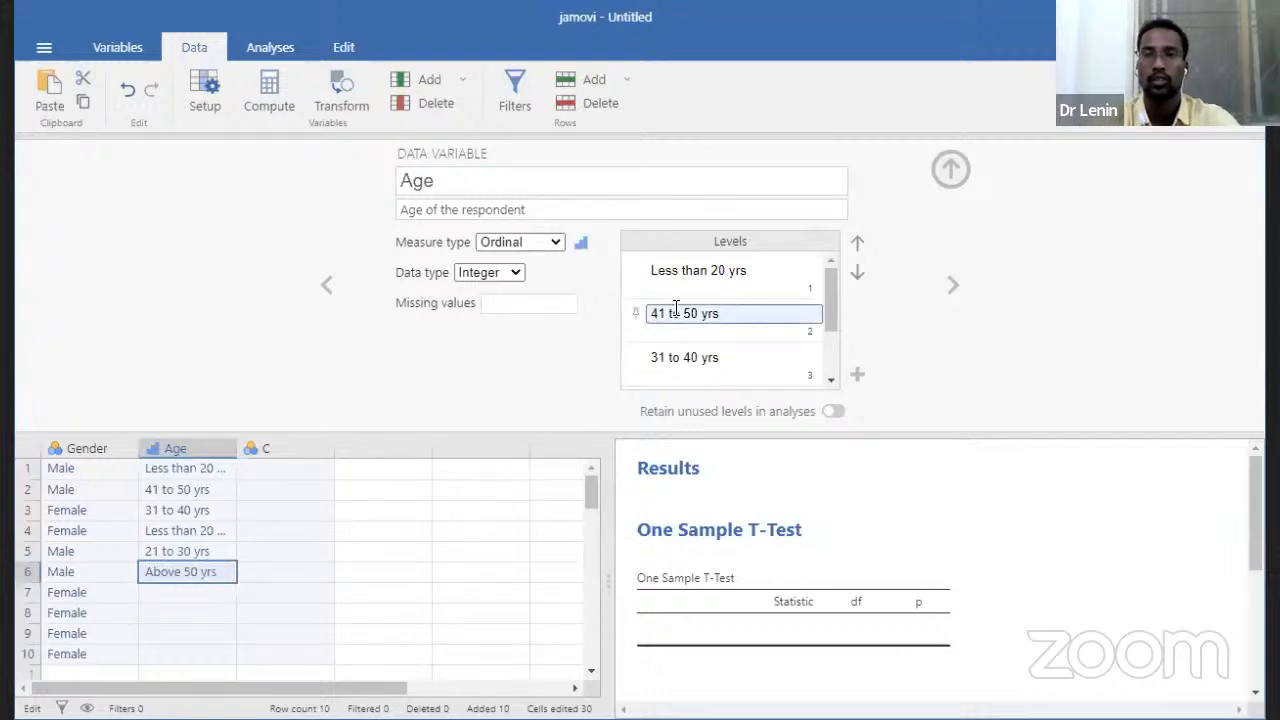
click(755, 279)
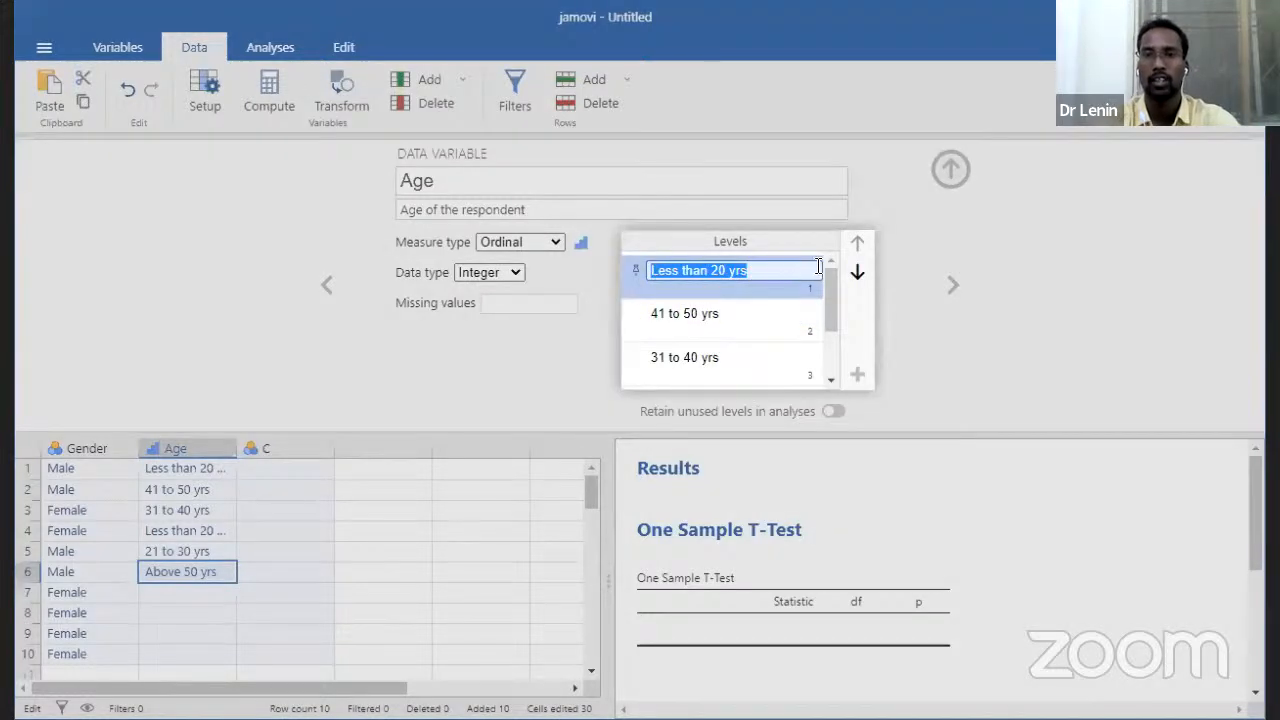
click(780, 326)
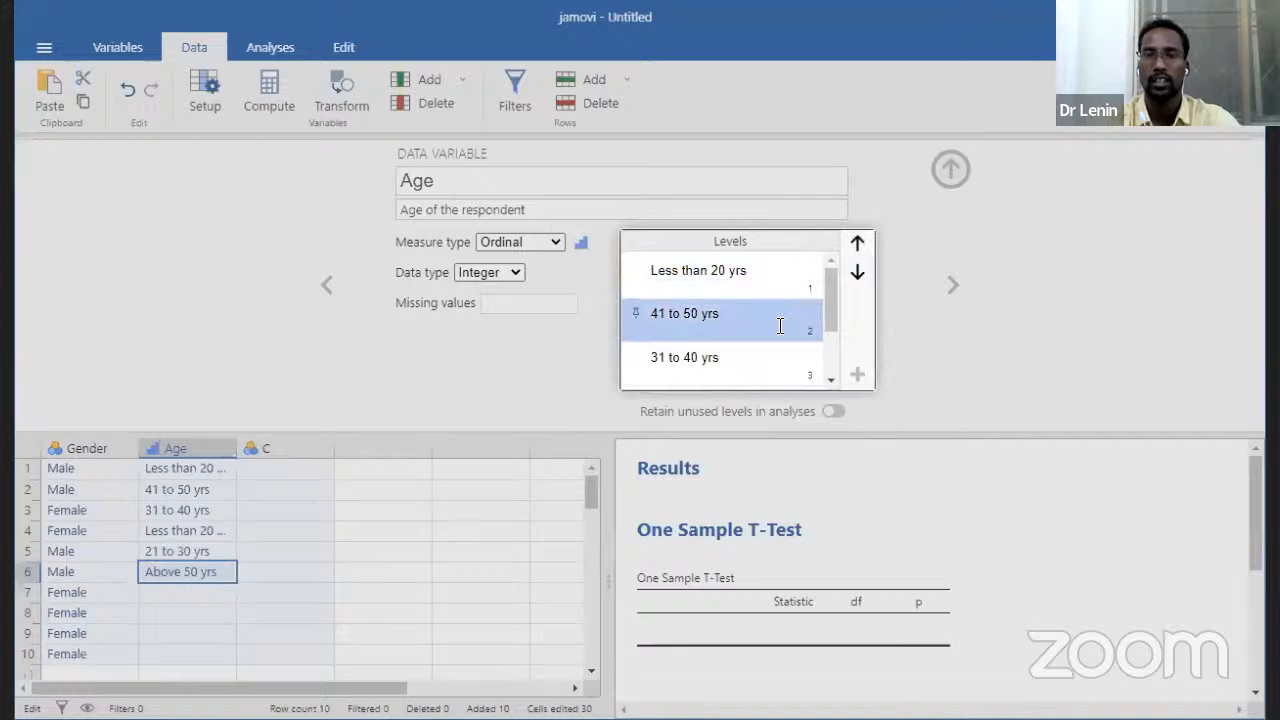
click(775, 316)
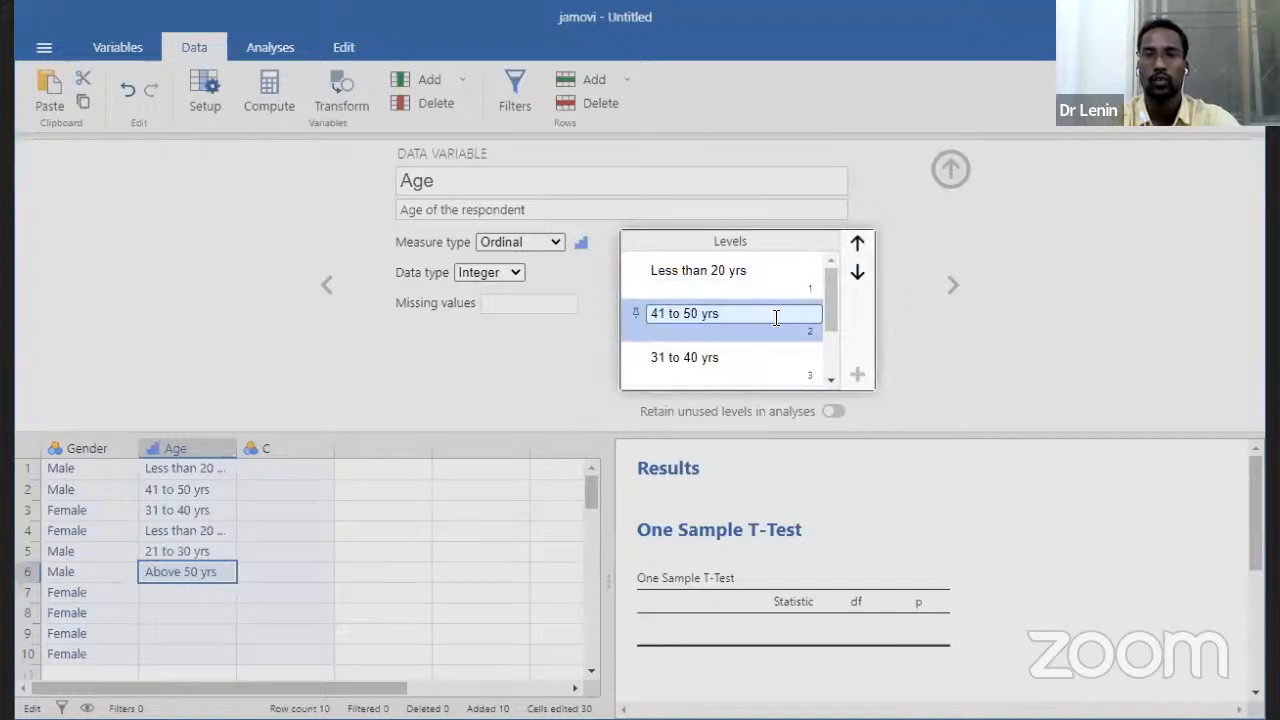
click(856, 275)
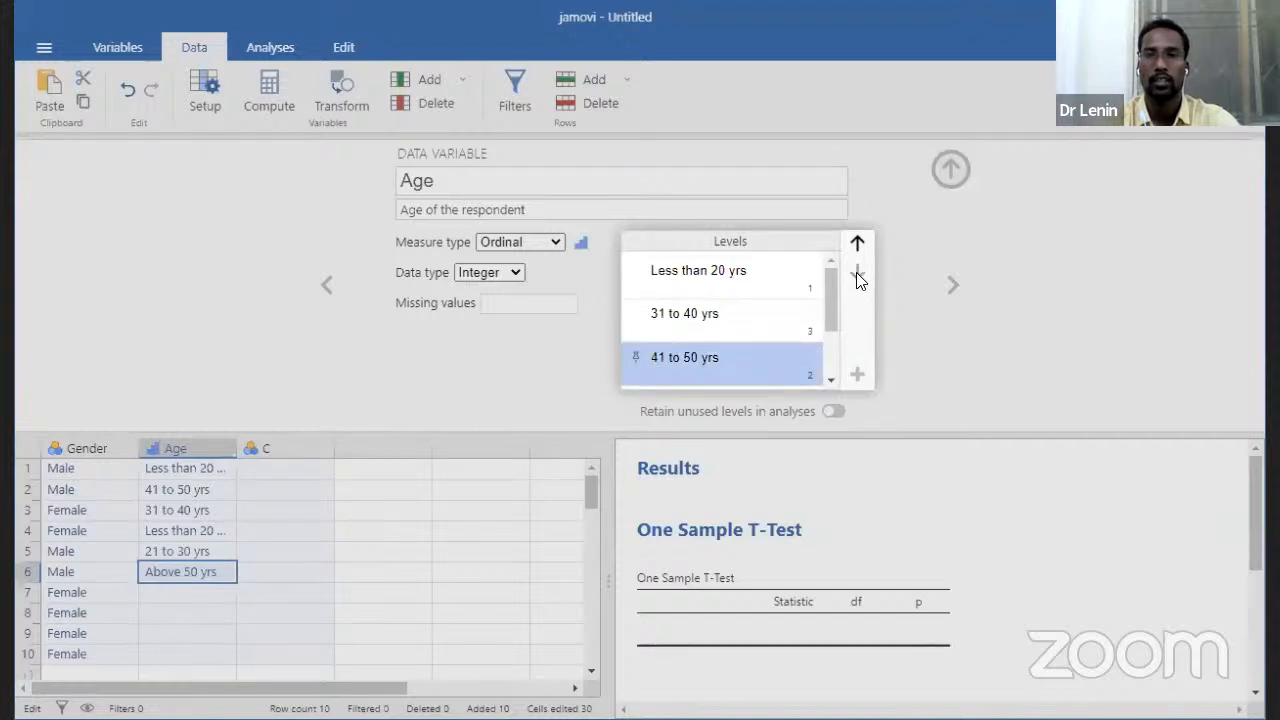
click(856, 274)
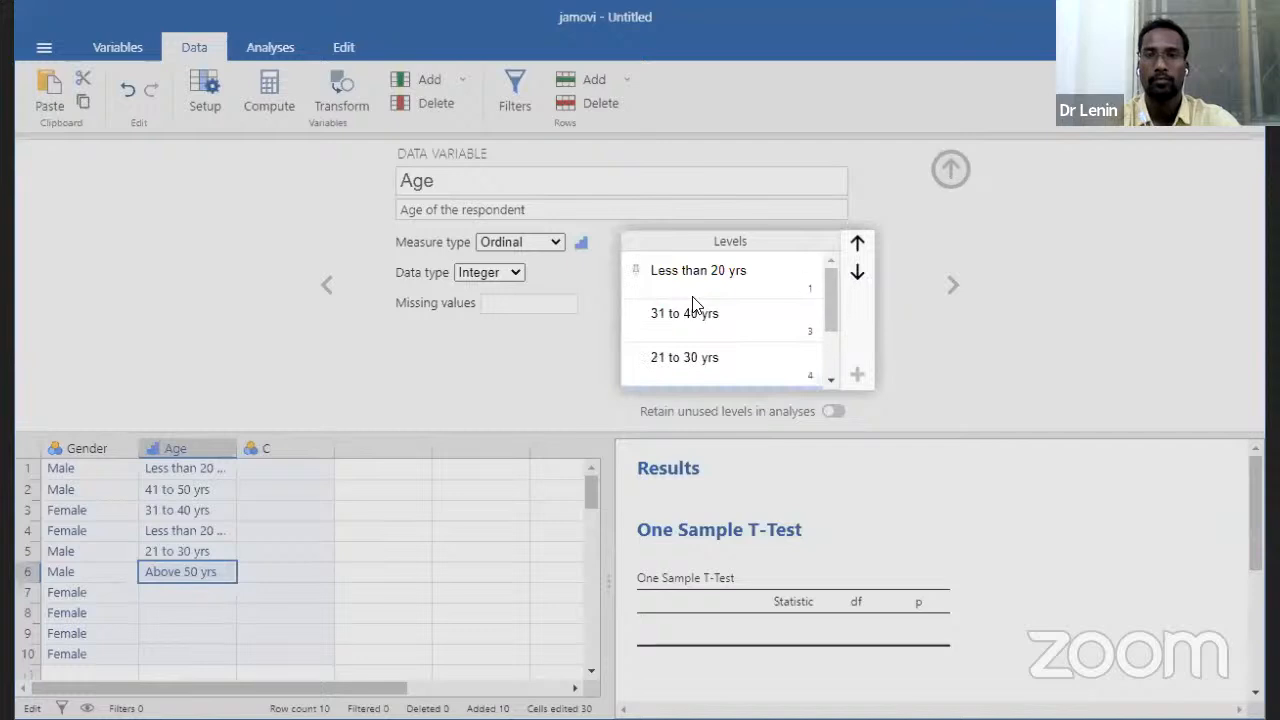
Pin the 31 to 40 yrs level and try to add a level with the value Above 50 yrs to Age
click(637, 316)
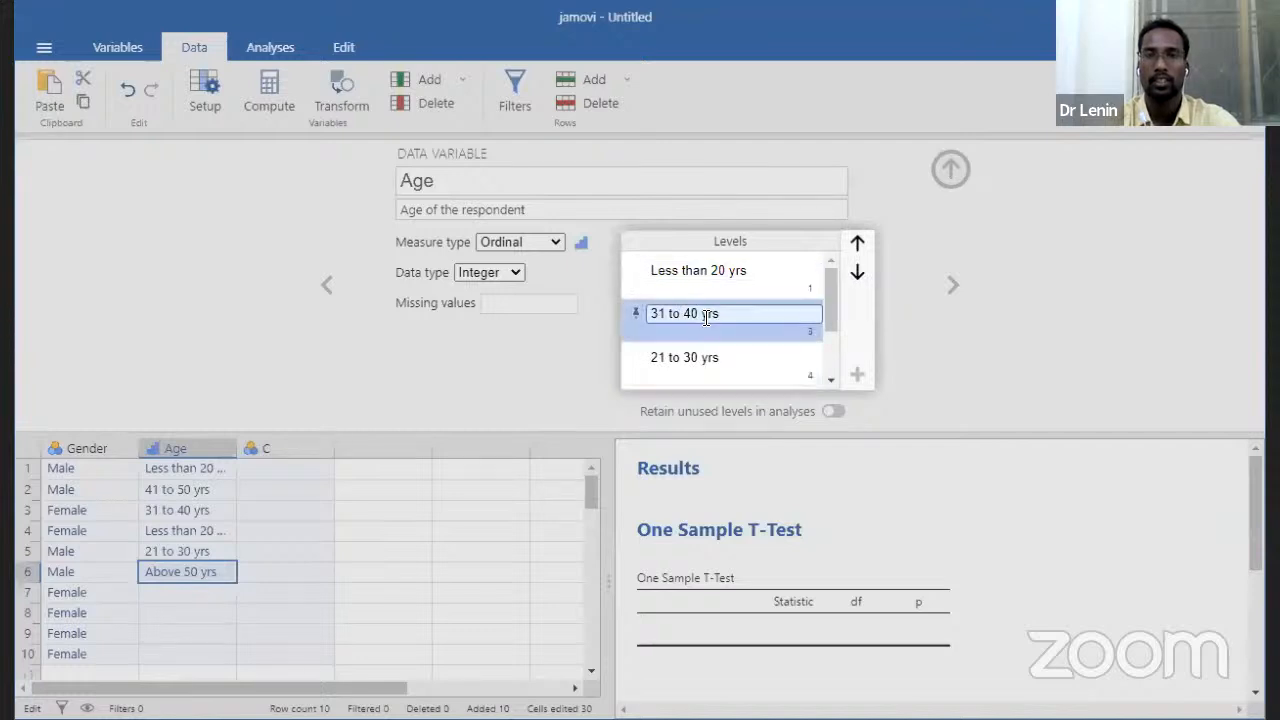
click(794, 370)
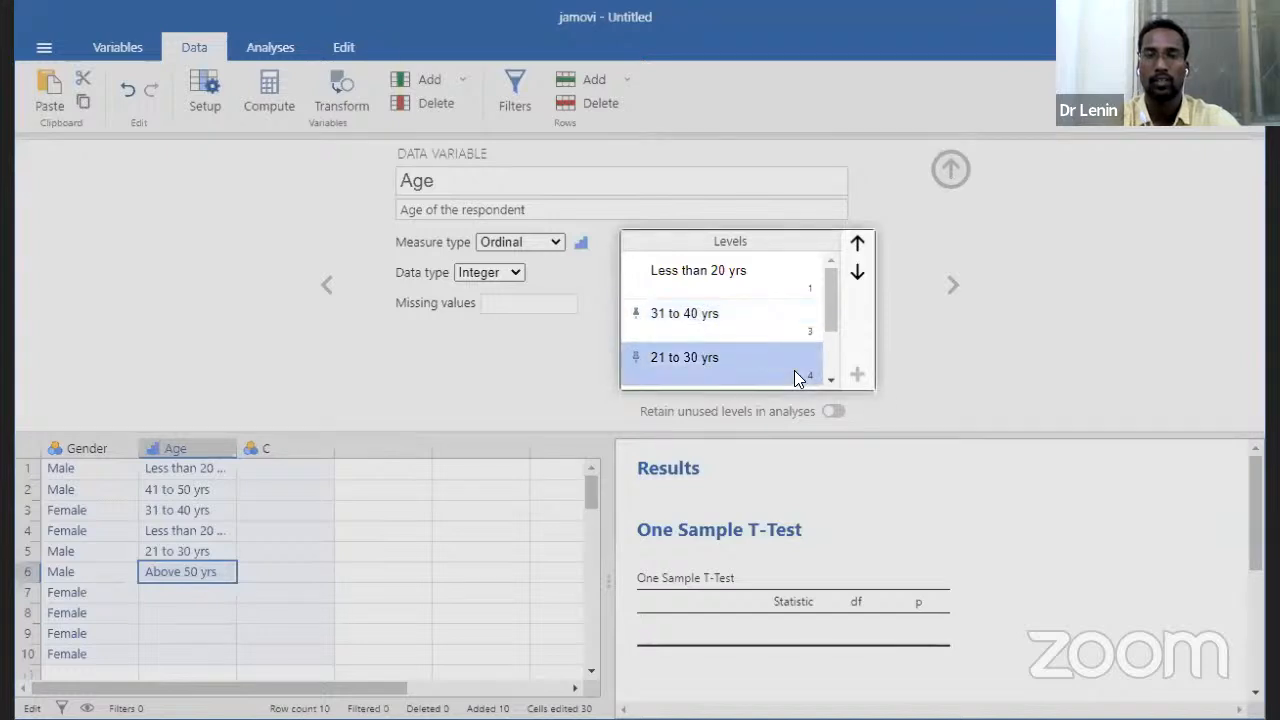
click(742, 360)
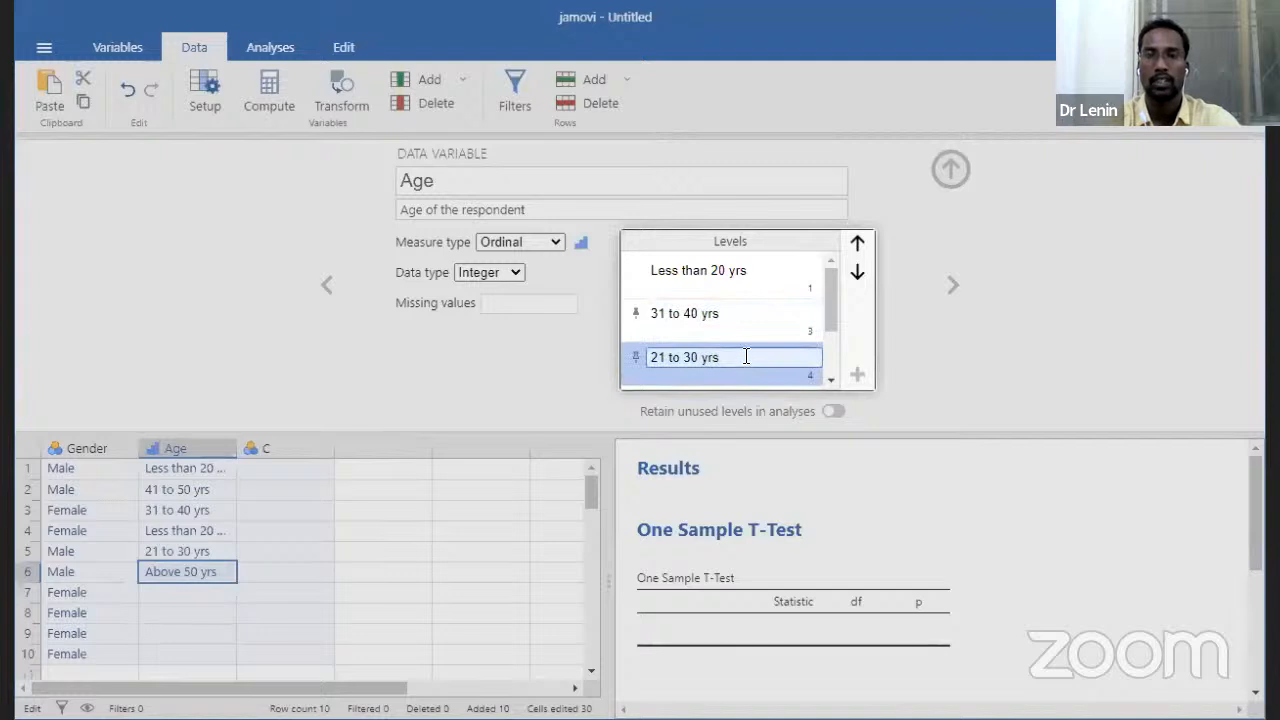
triple_click(746, 356)
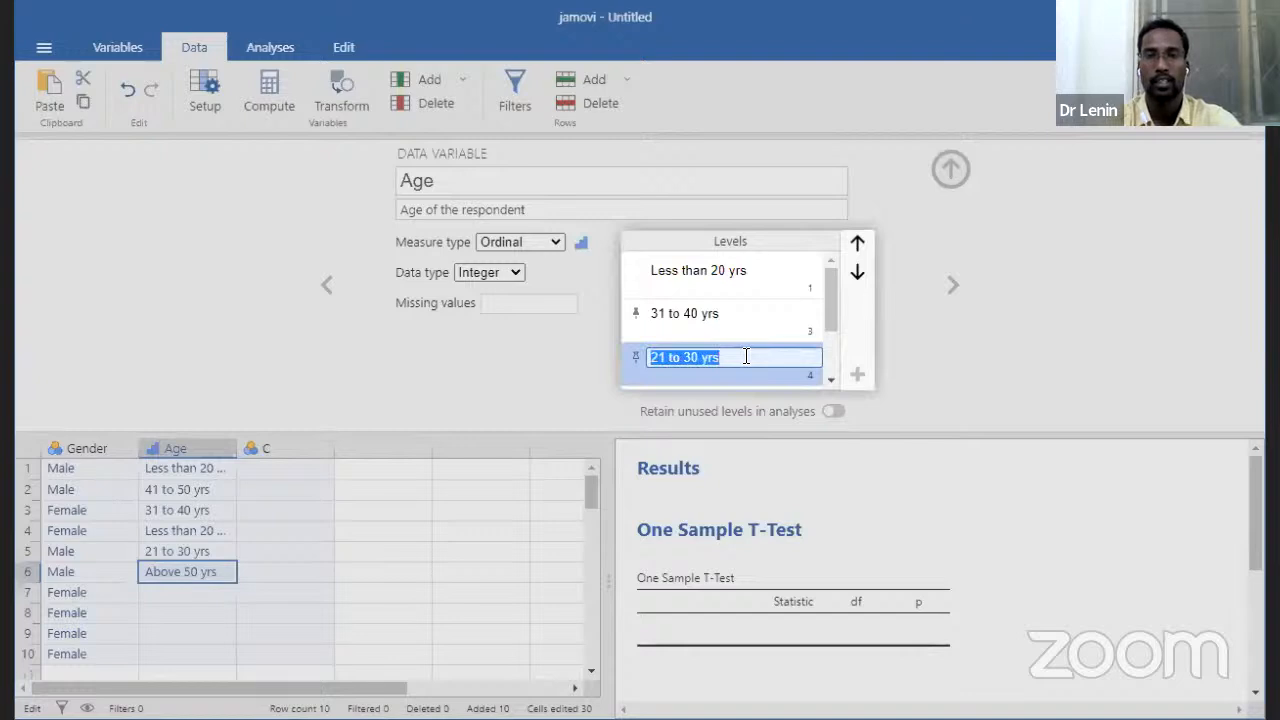
click(858, 375)
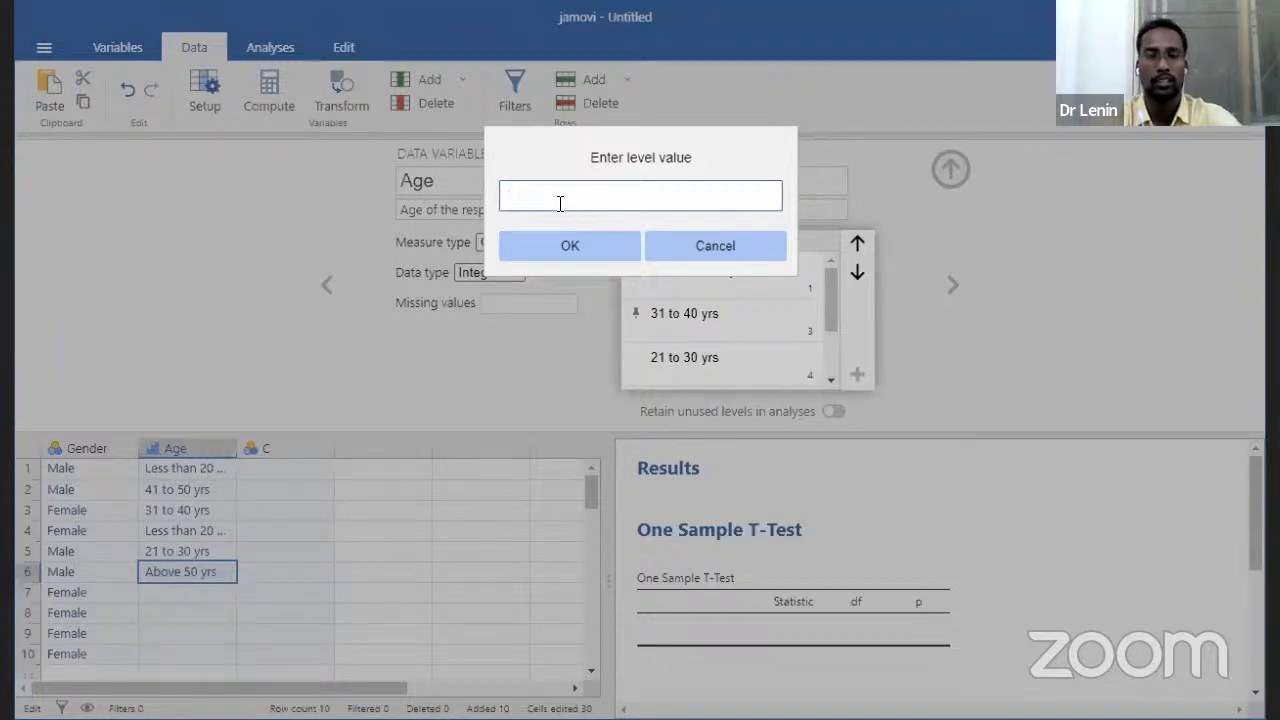
text(Above 50 yrs)
click(568, 246)
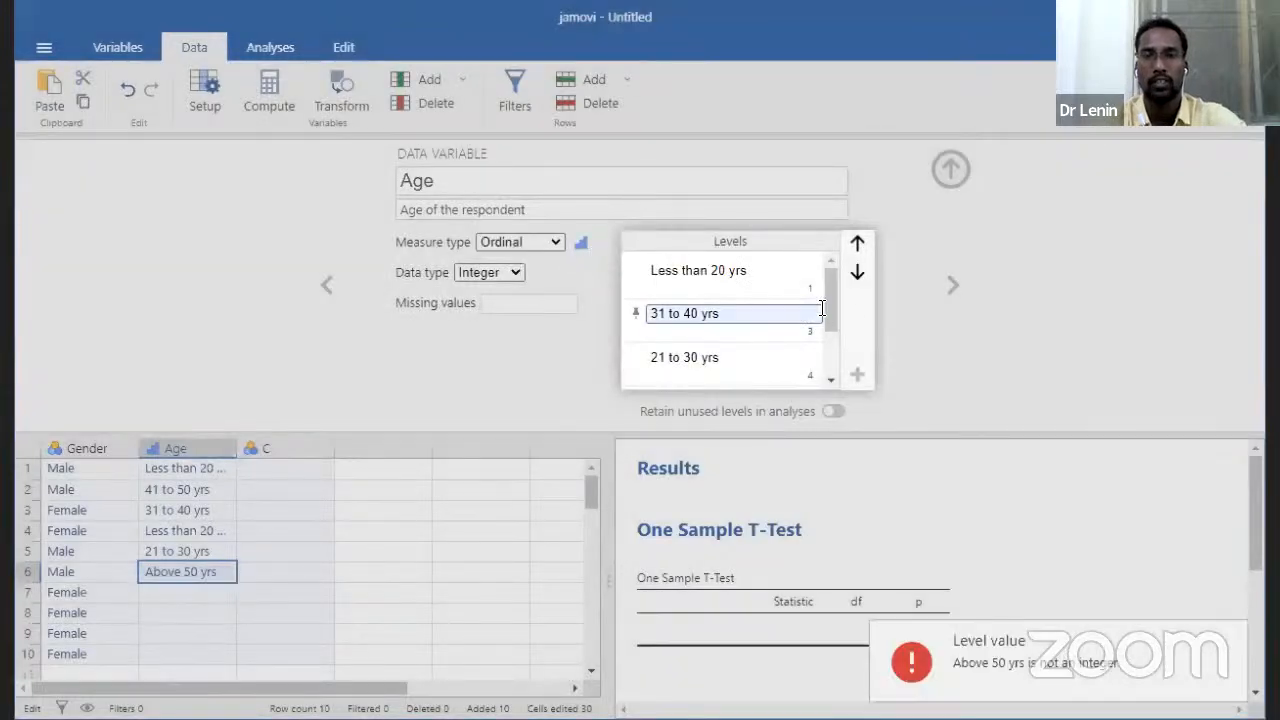
Review the order of the Age levels and try to add a level with the value 2
drag(830, 296, 826, 344)
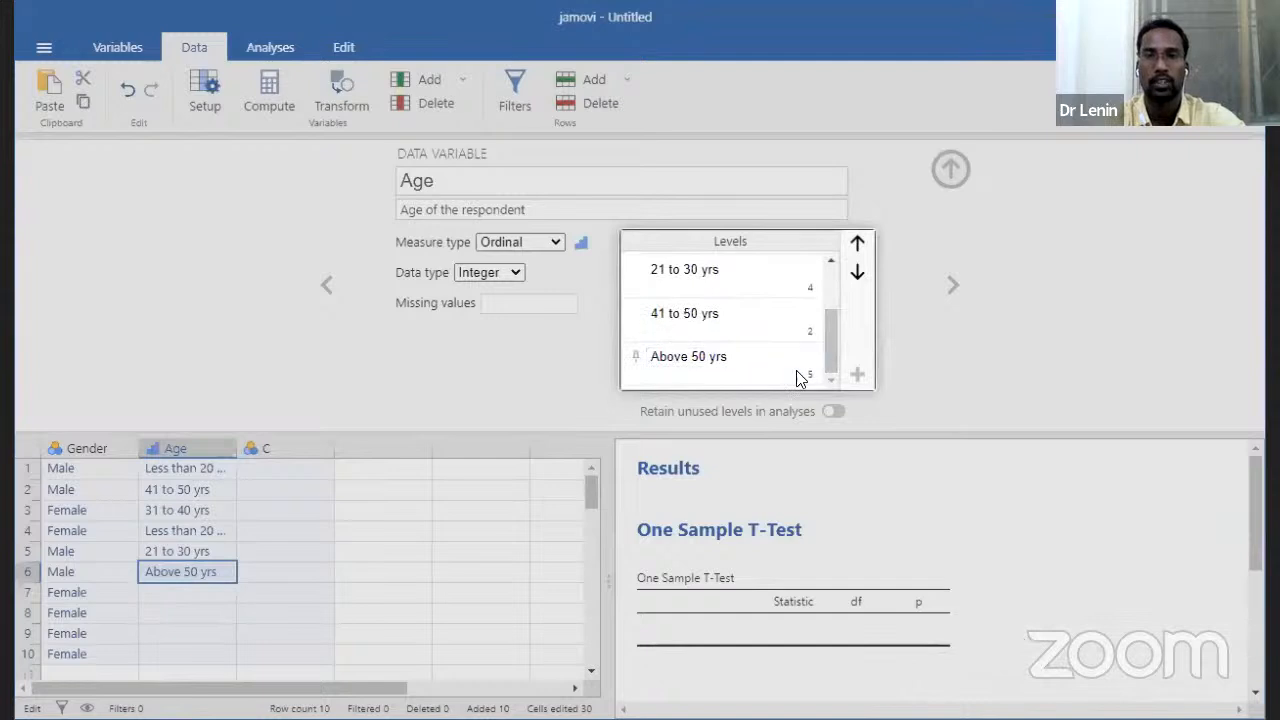
drag(832, 344, 832, 285)
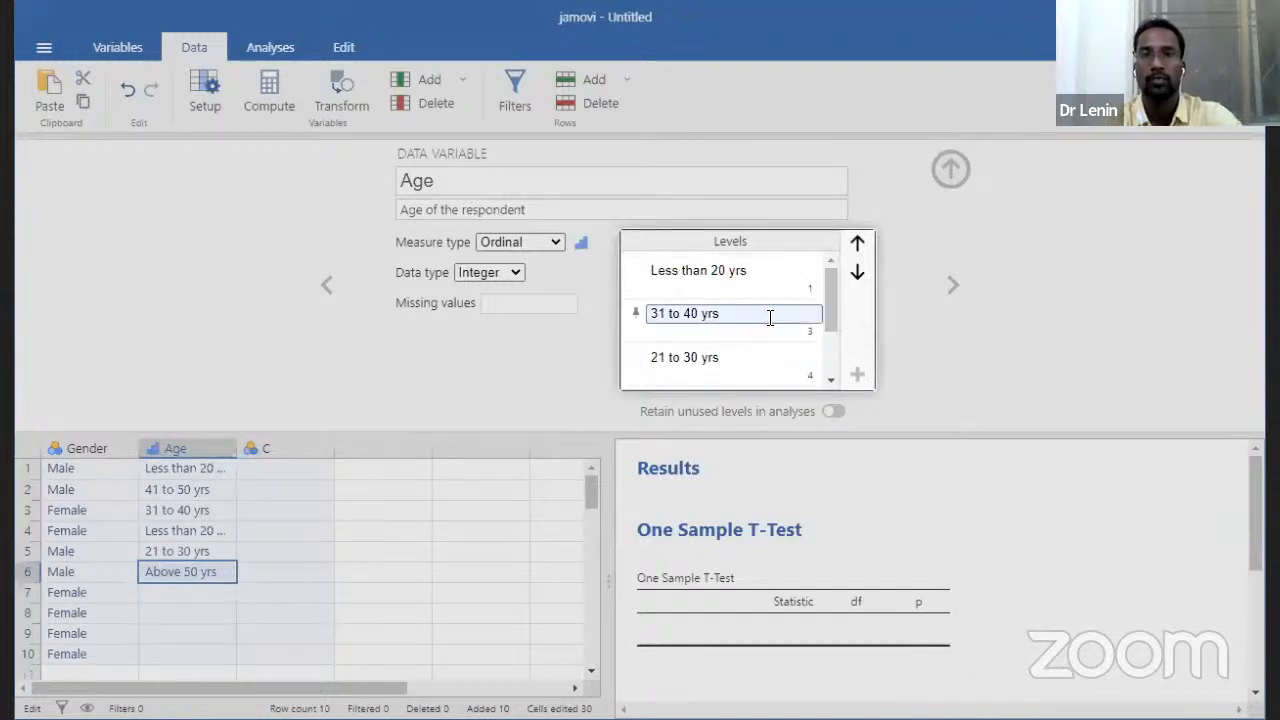
click(751, 358)
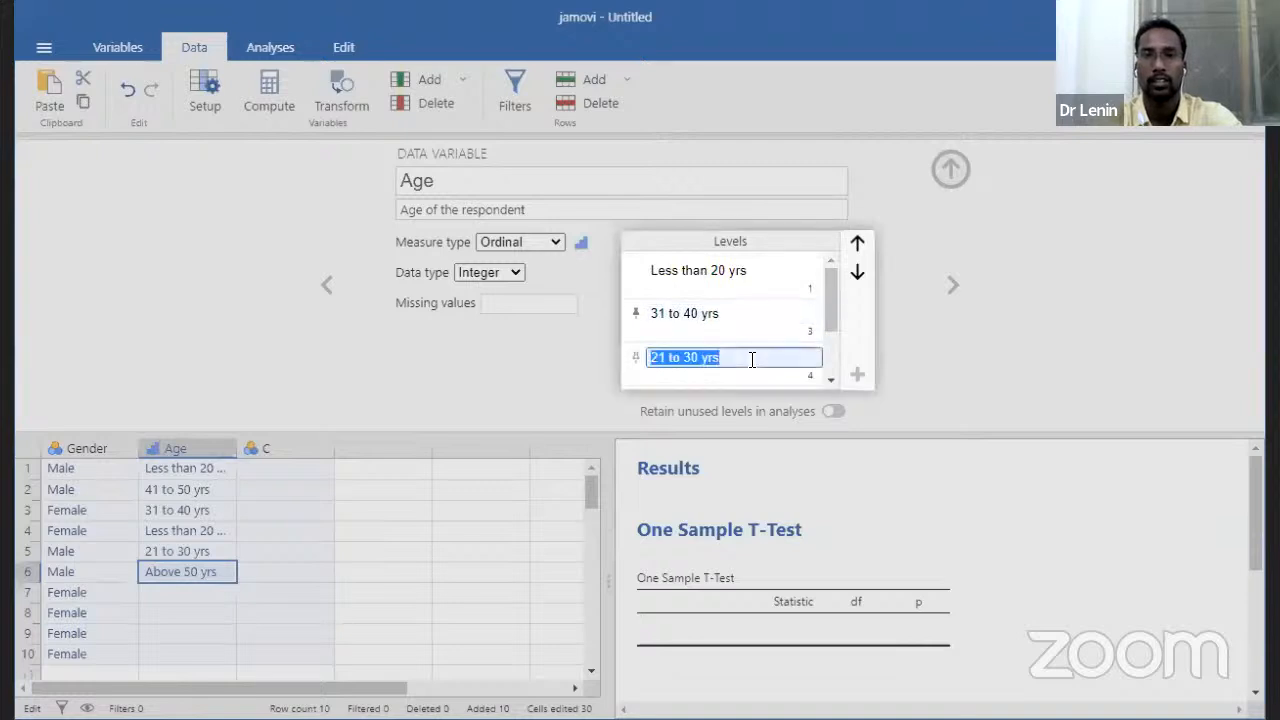
click(858, 376)
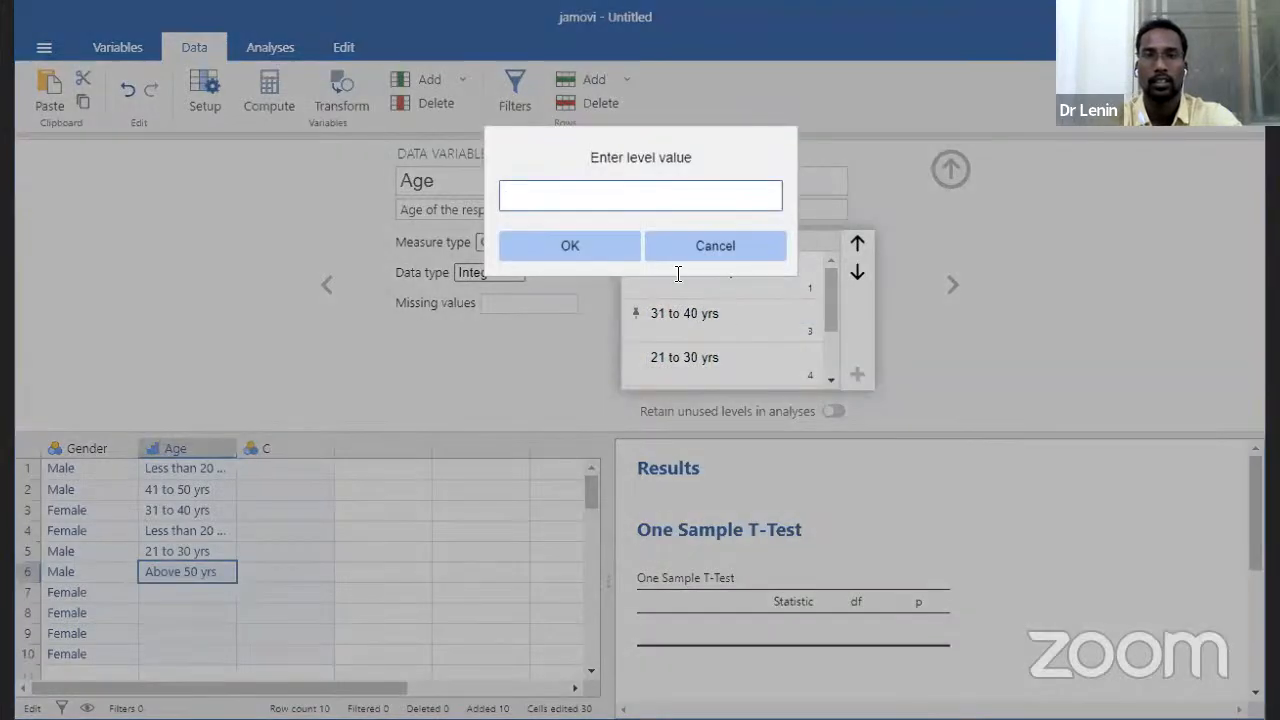
text(2)
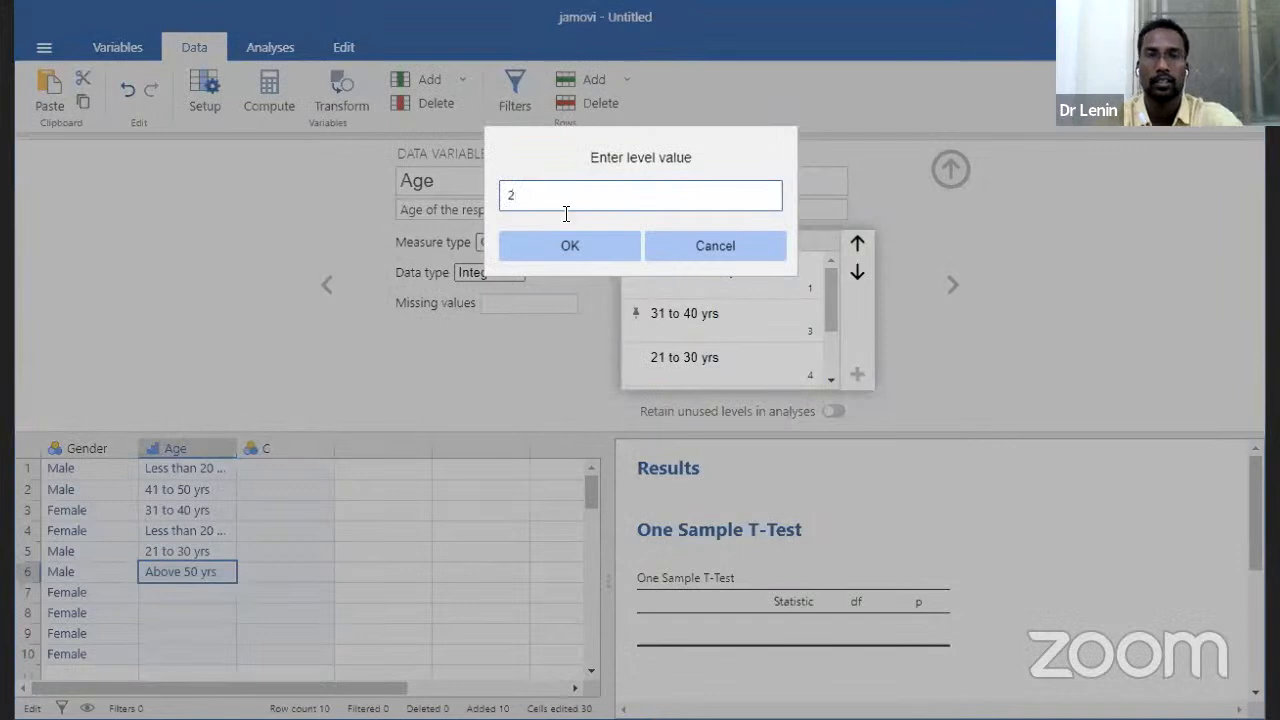
click(560, 245)
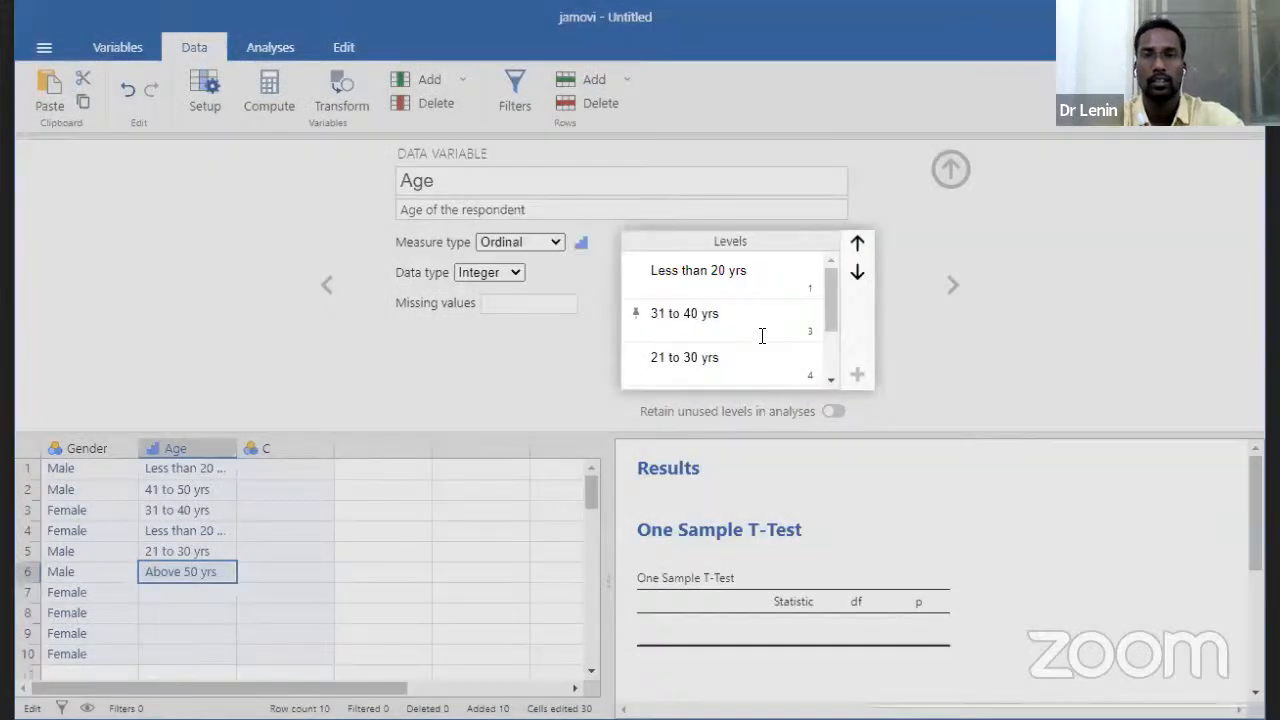
Select the label of the 41 to 50 yrs level and discard the pending changes to the Age levels
click(813, 322)
drag(828, 314, 816, 378)
scroll(816, 385, down, 2)
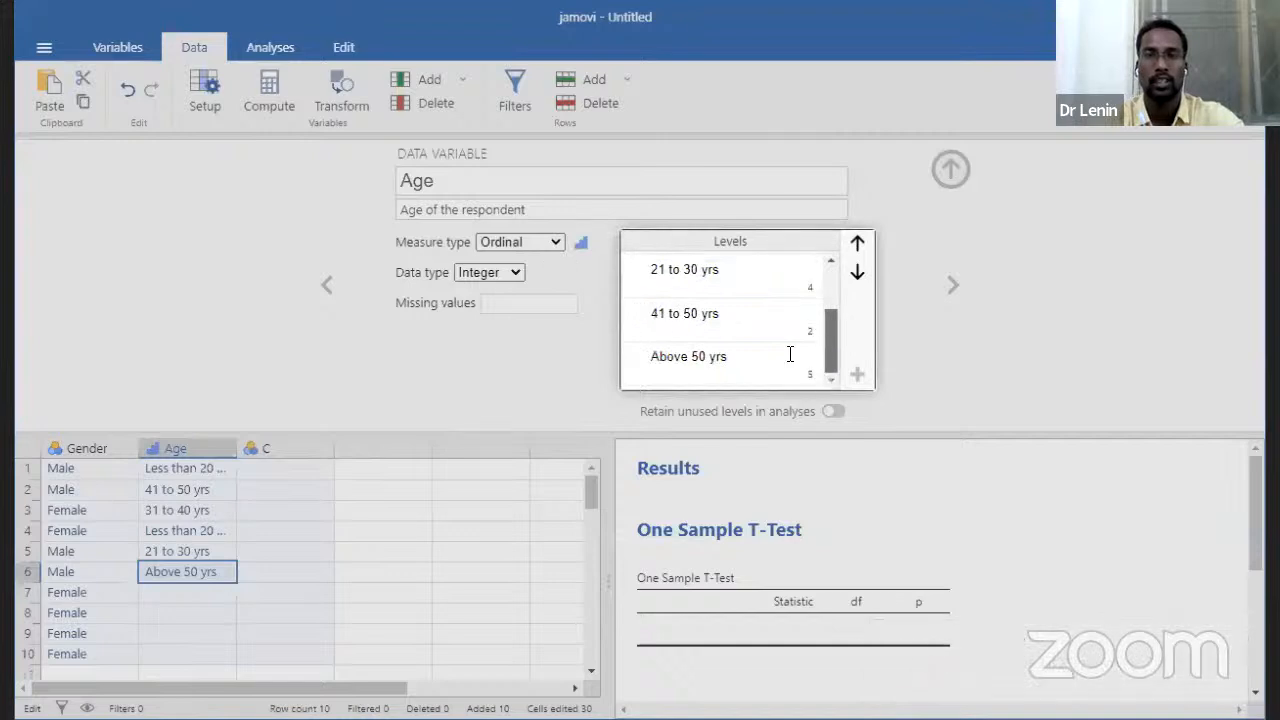
click(715, 356)
click(714, 331)
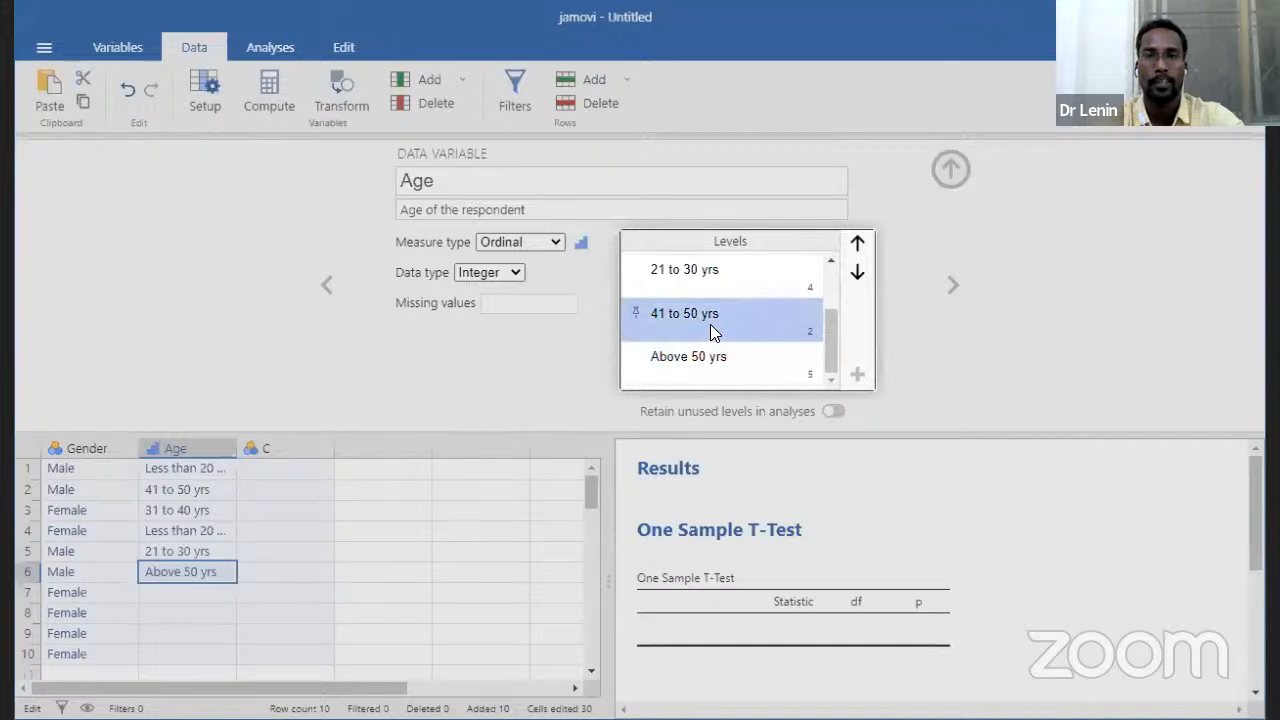
click(689, 317)
key(ctrl+c)
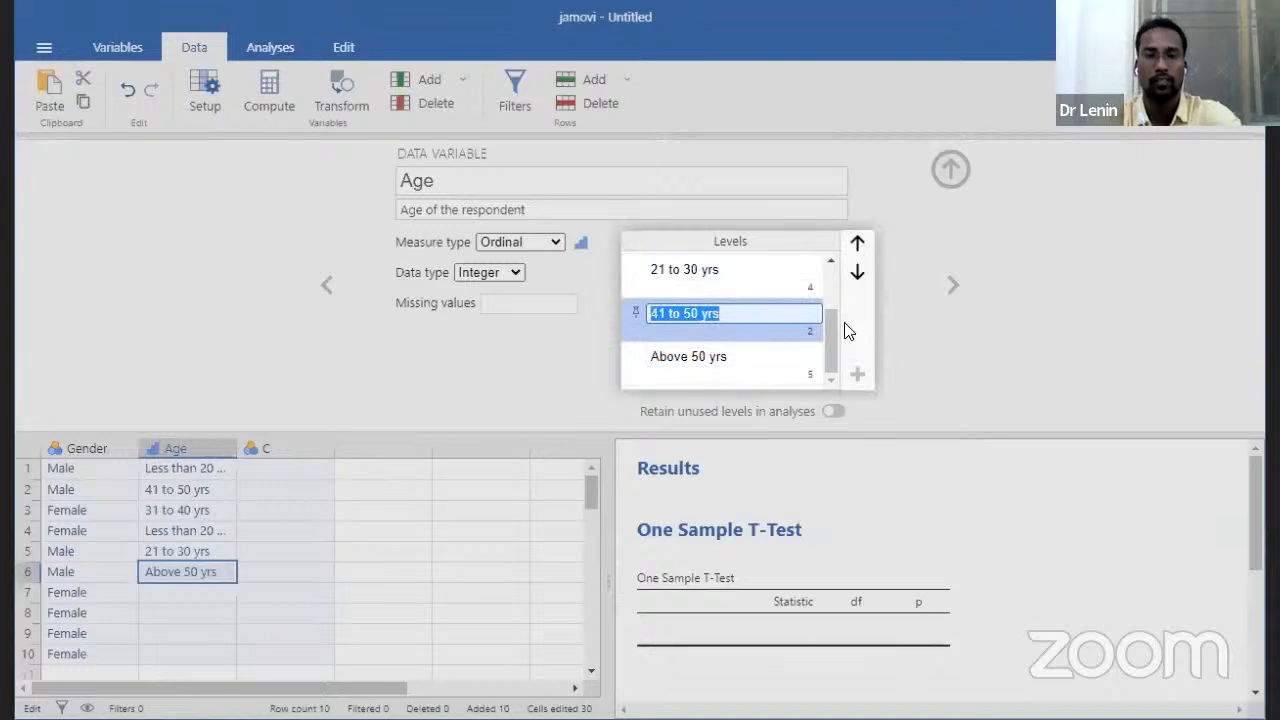
key(Escape)
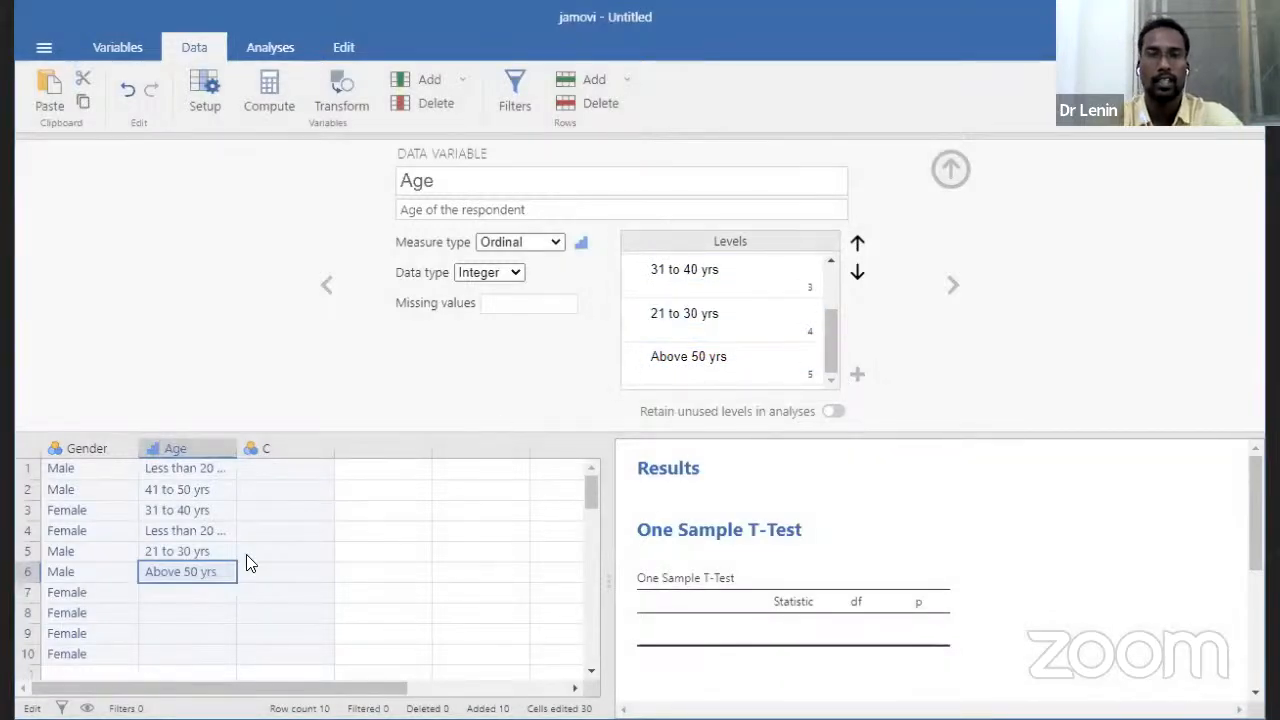
In the data sheet, fill Age row 7 with Less than 20 yrs and row 8 with 21 to 30 yrs
click(188, 471)
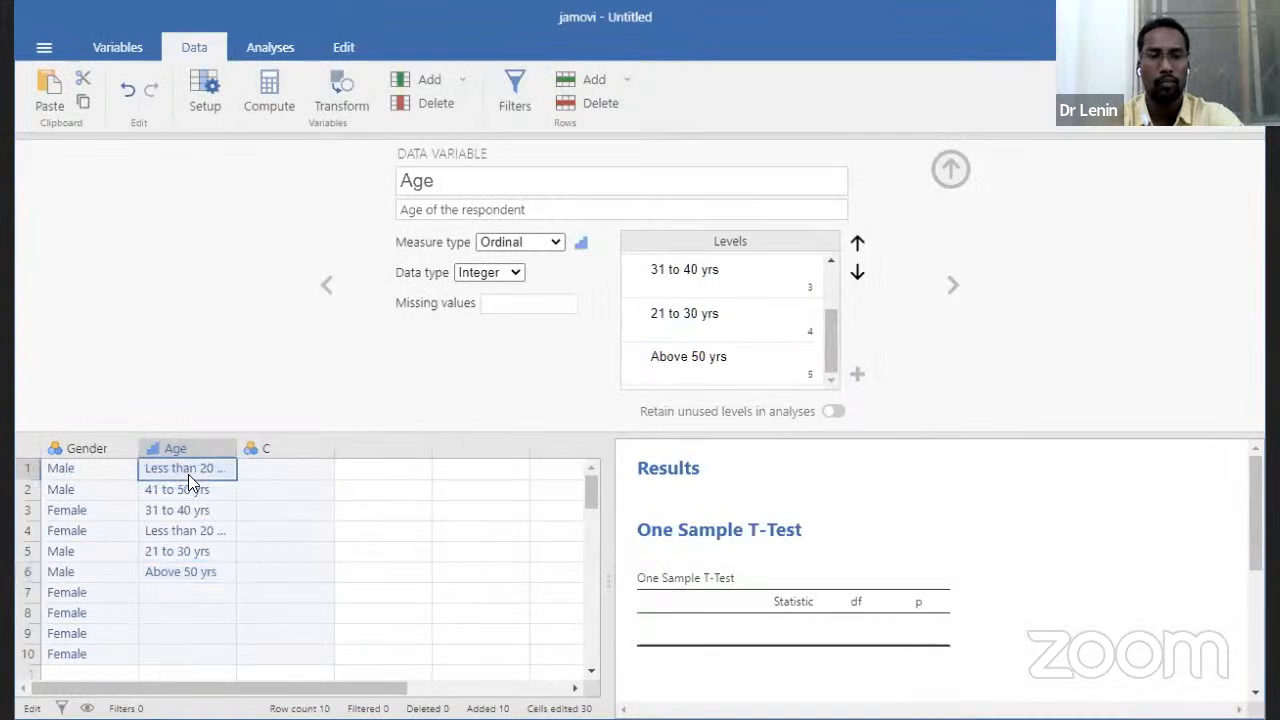
click(189, 528)
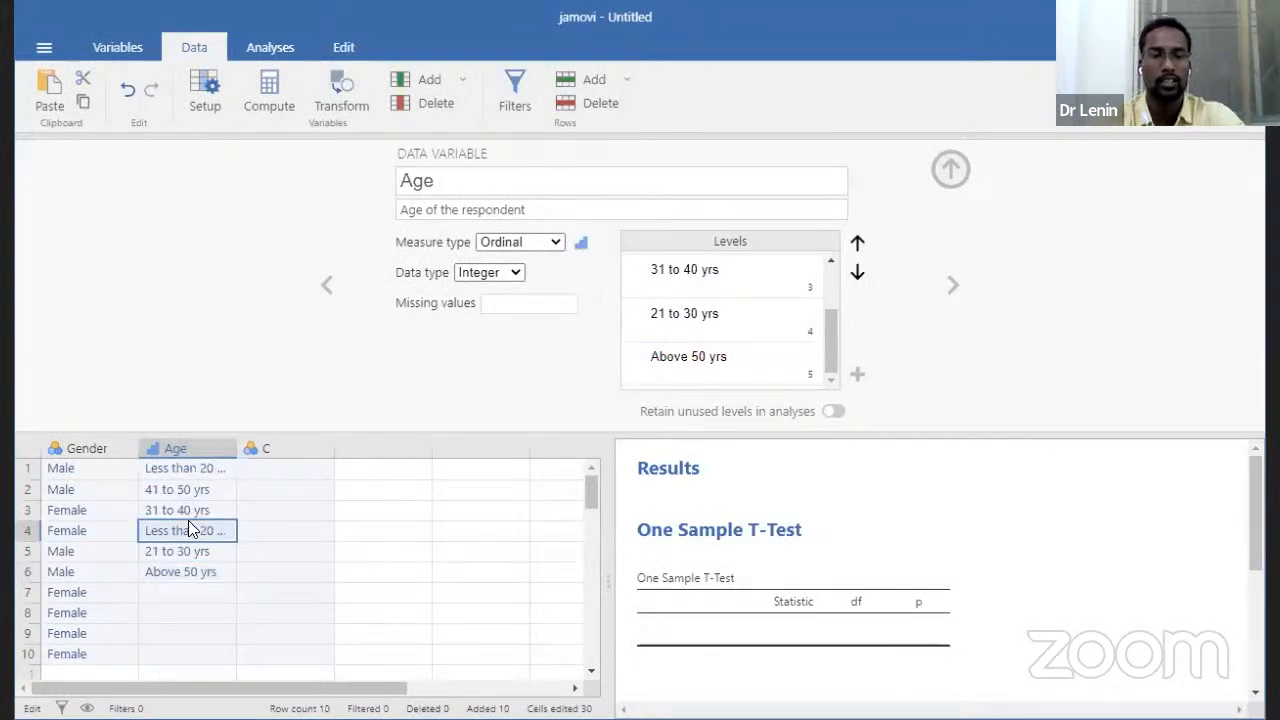
click(171, 598)
text(Less than 20 yrs)
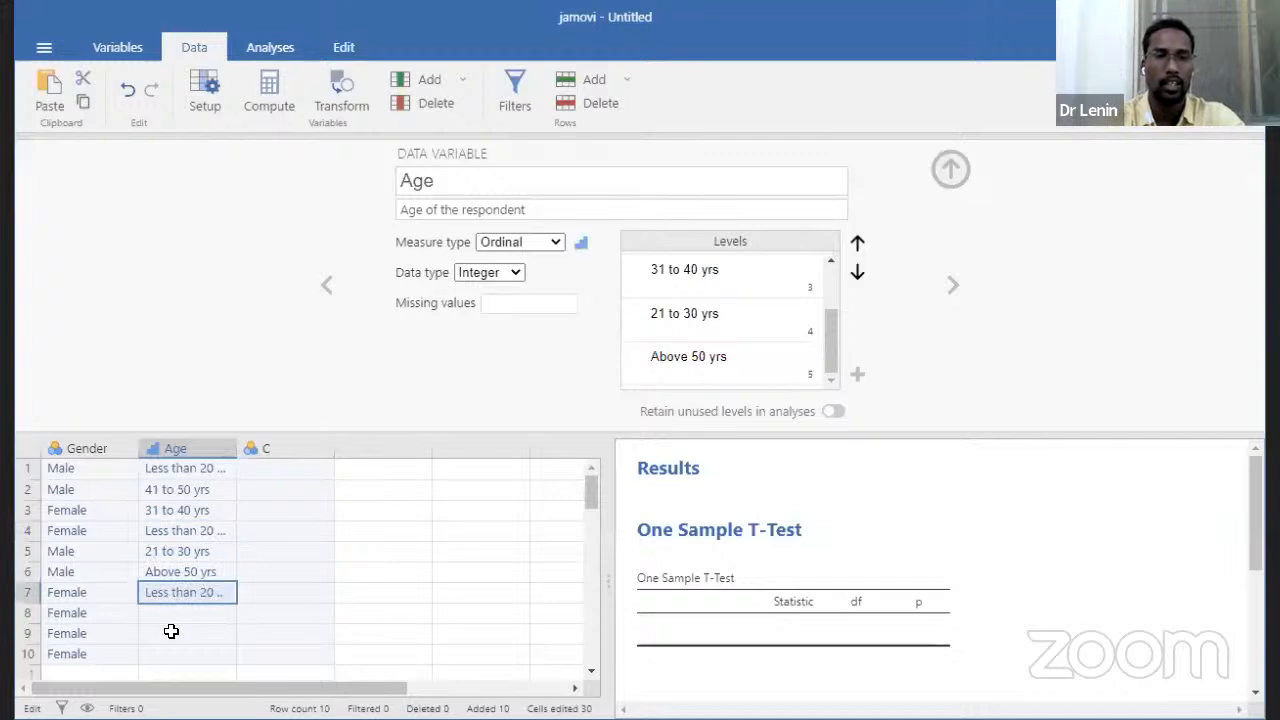
click(170, 636)
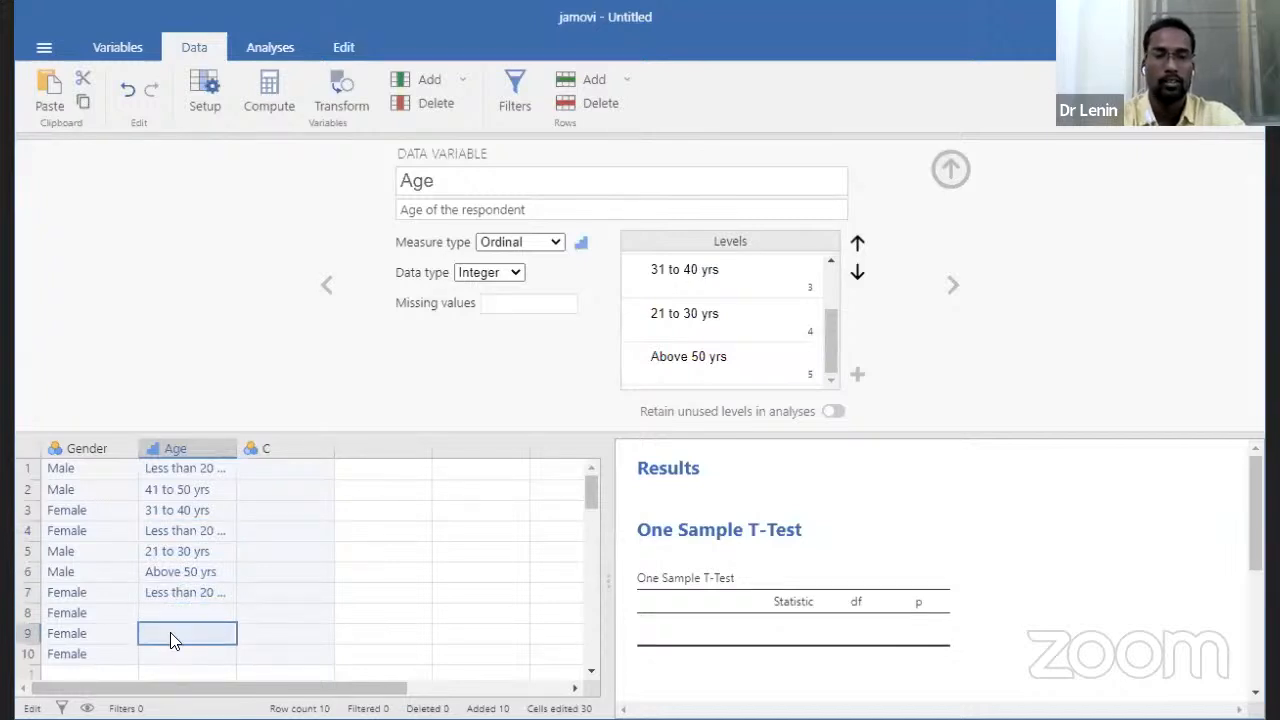
click(177, 550)
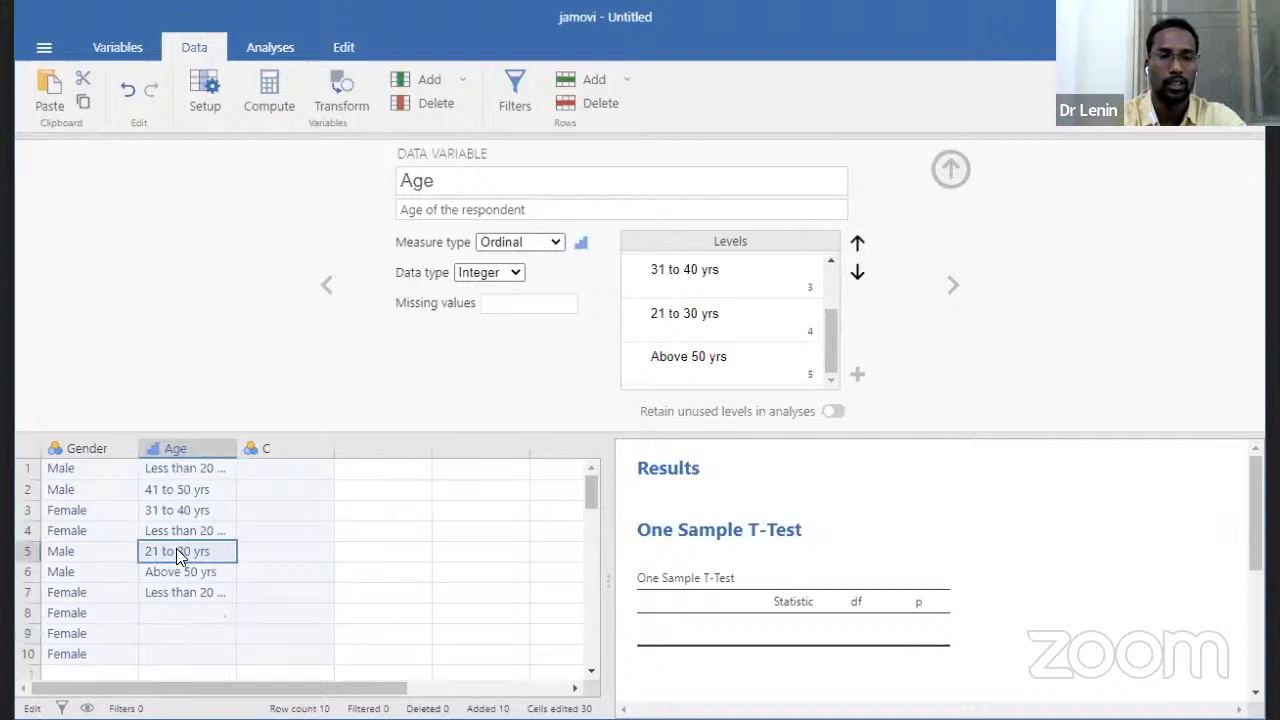
click(160, 612)
text(21 to 30 yrs)
Fill Age row 9 with 41 to 50 yrs and row 10 with 31 to 40 yrs
click(164, 642)
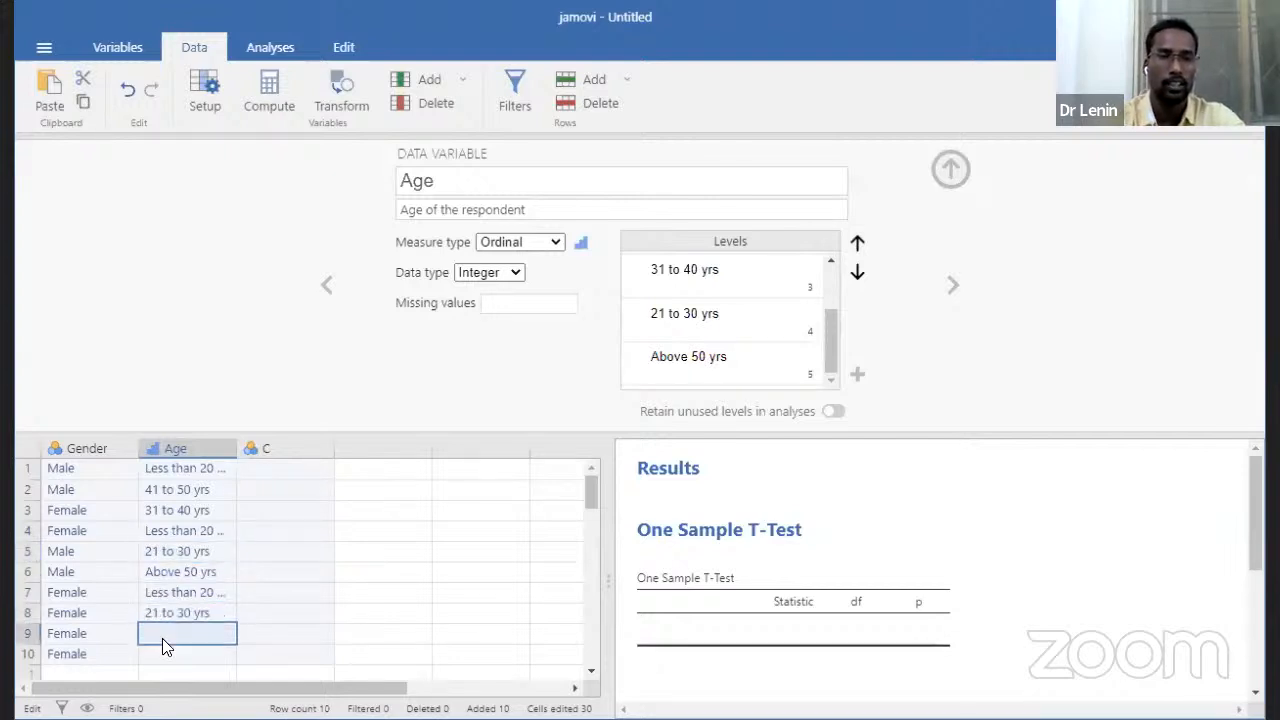
click(180, 551)
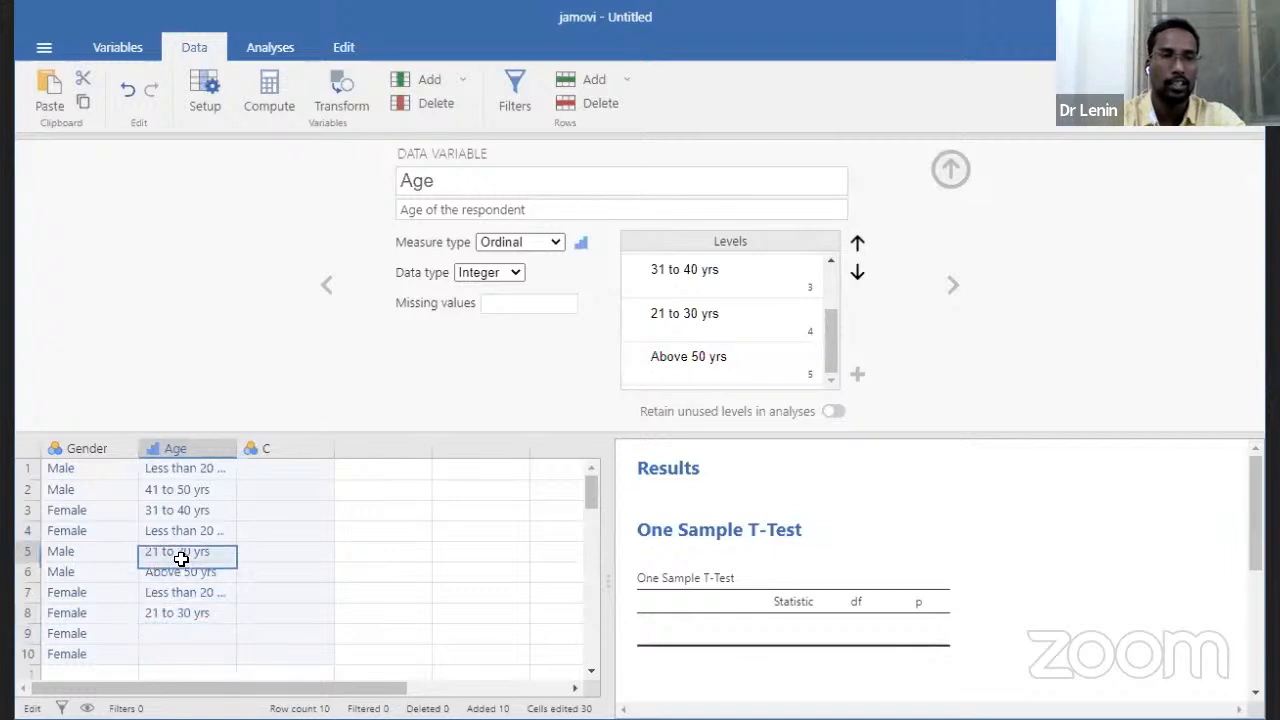
click(199, 494)
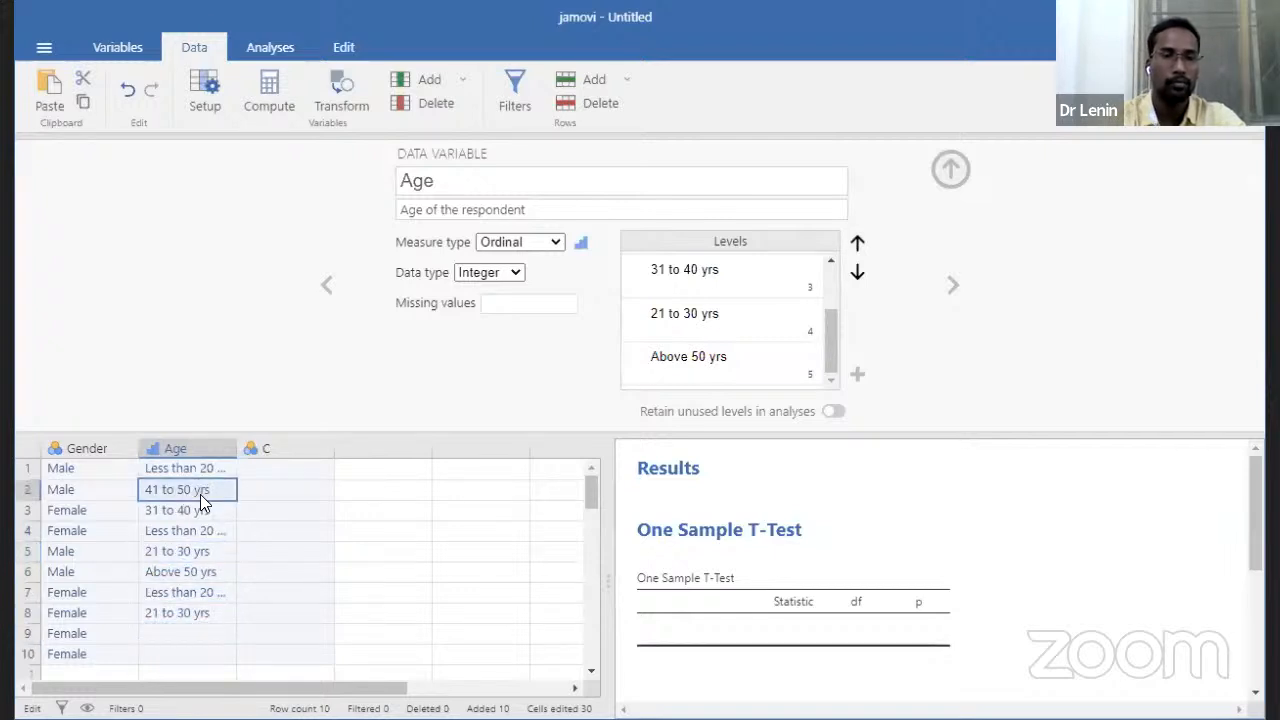
click(183, 640)
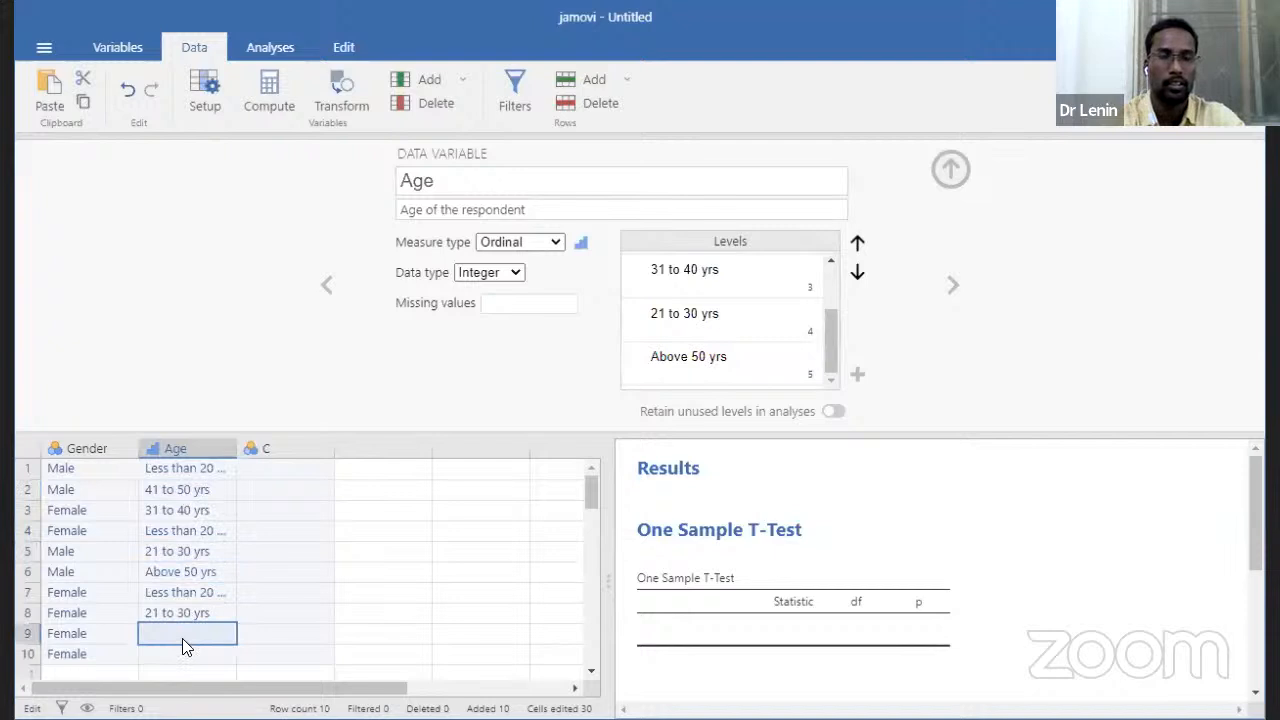
key(ctrl+v)
click(187, 513)
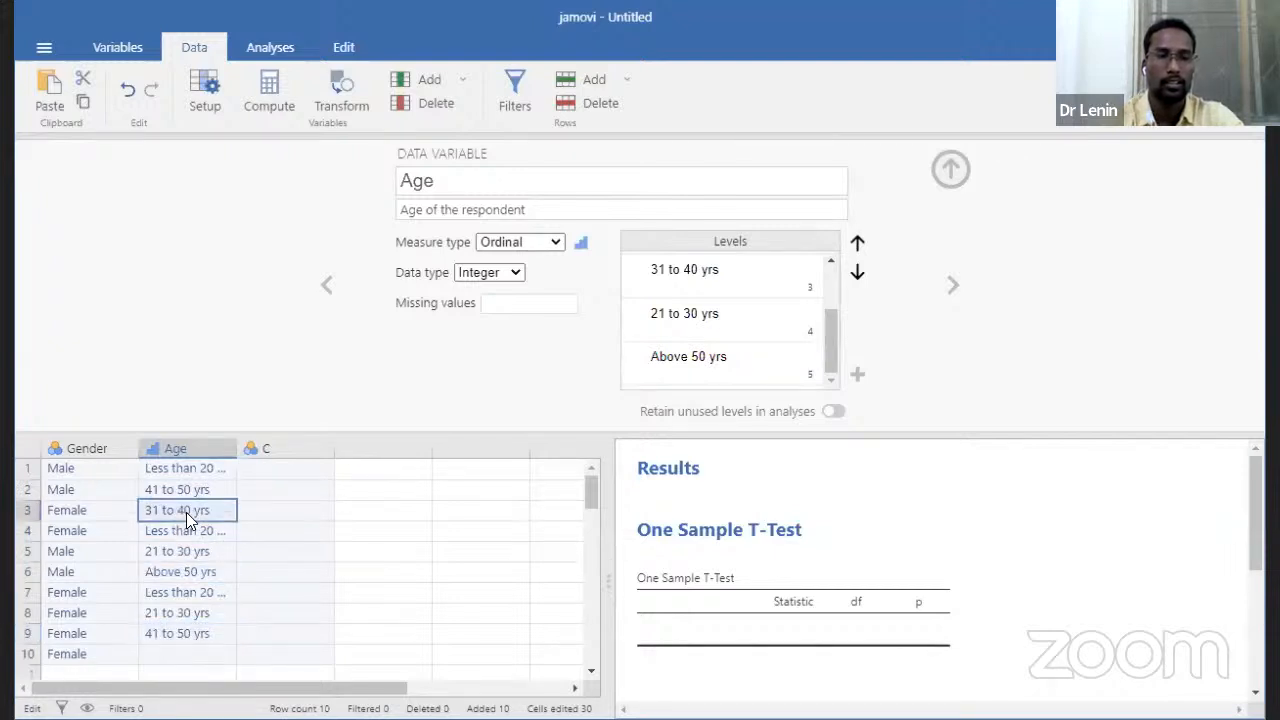
click(177, 654)
text(31 to 40 yrs)
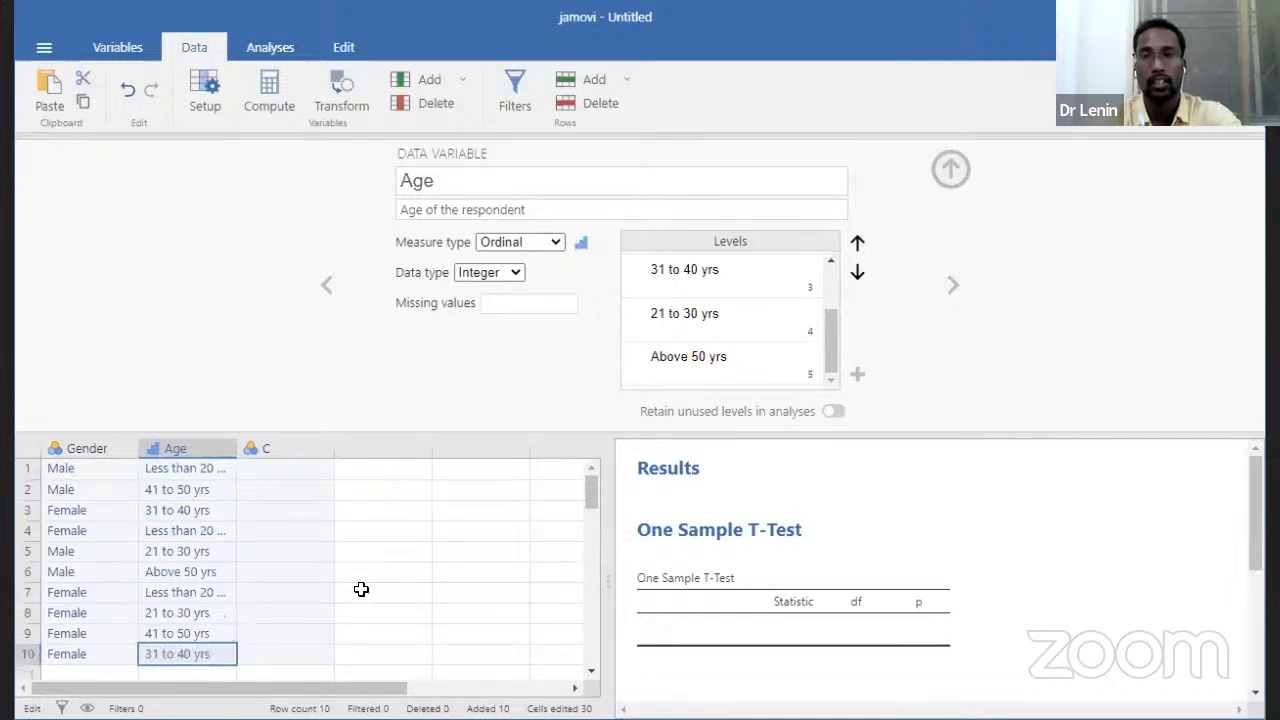
key(alt)
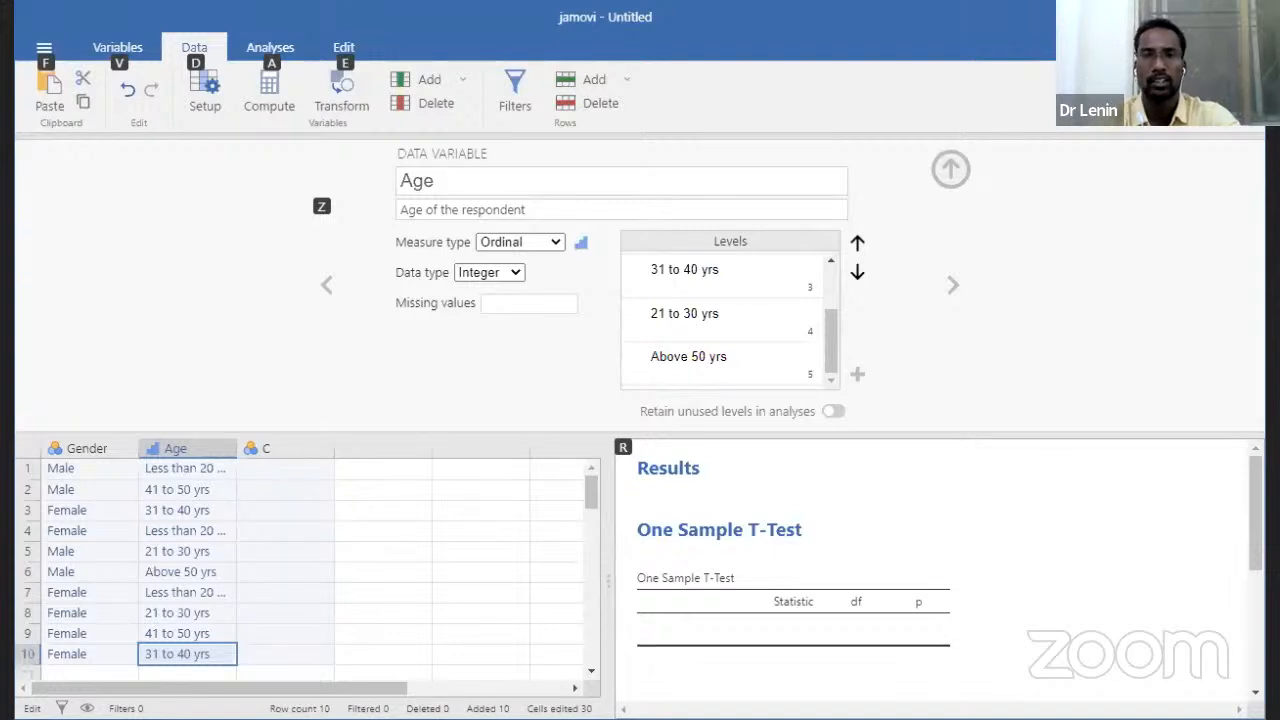
click(366, 514)
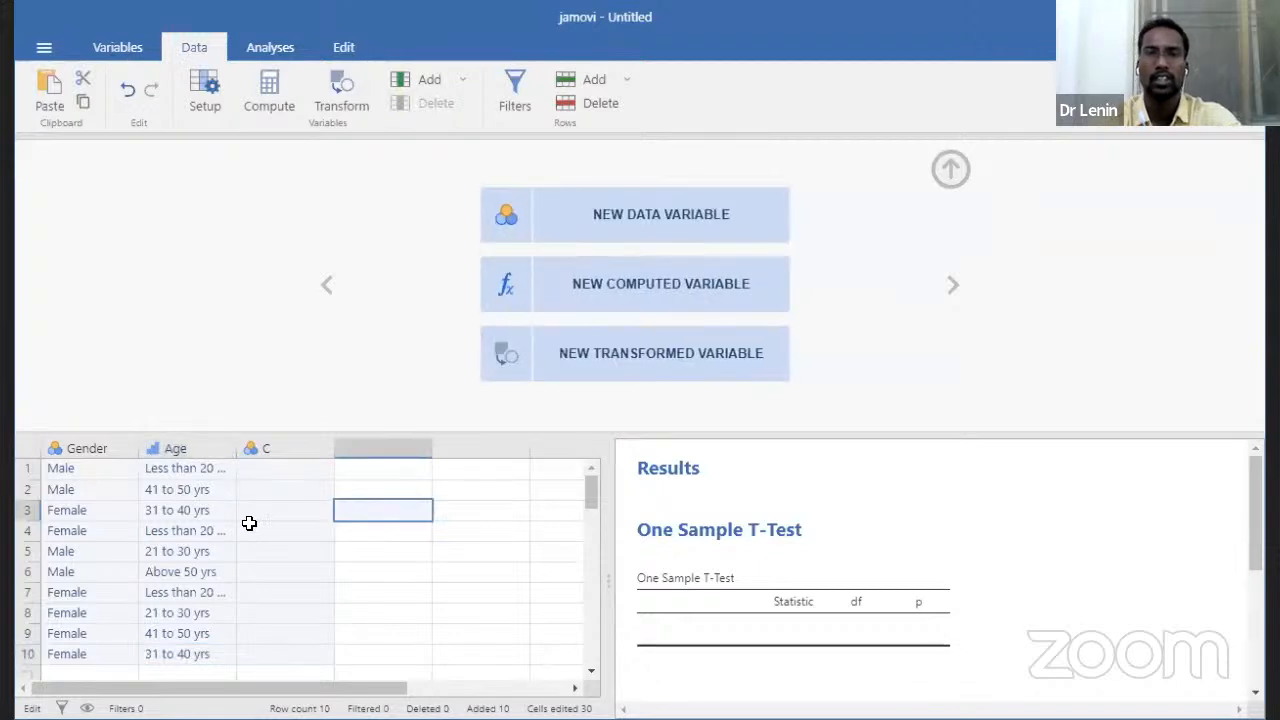
Close the new-variable pane and start a Descriptives analysis
click(949, 172)
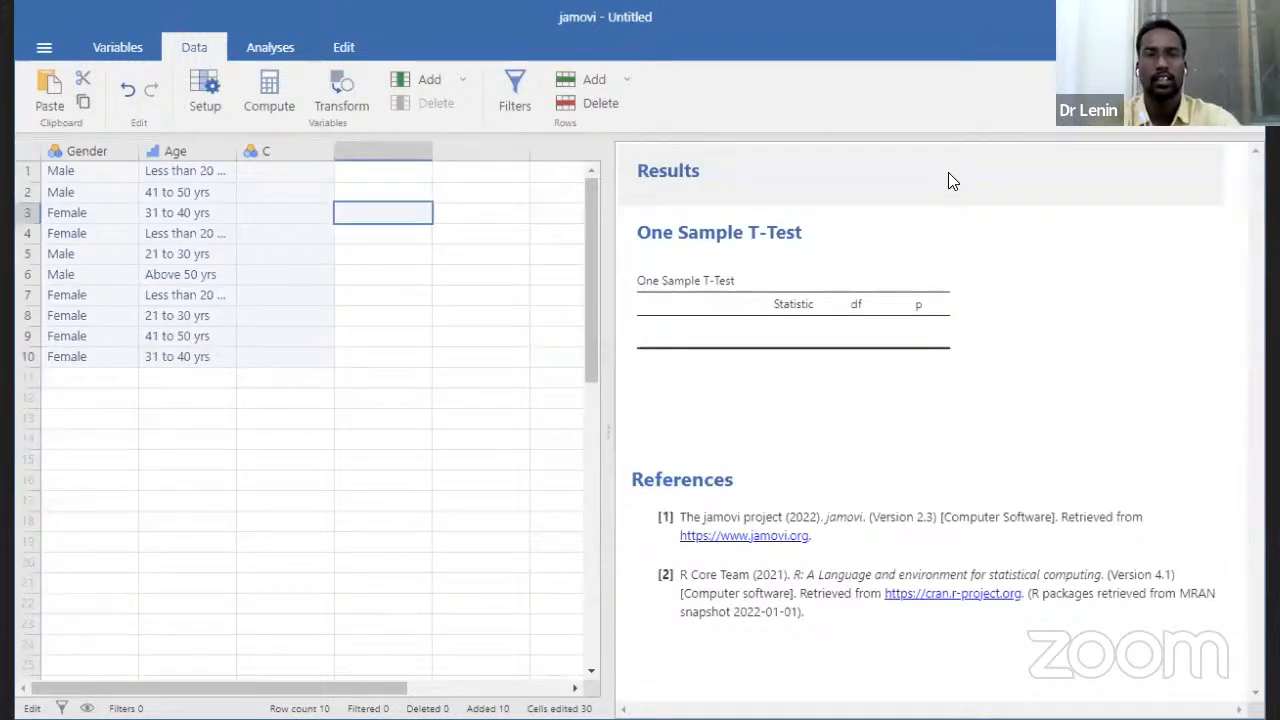
click(190, 438)
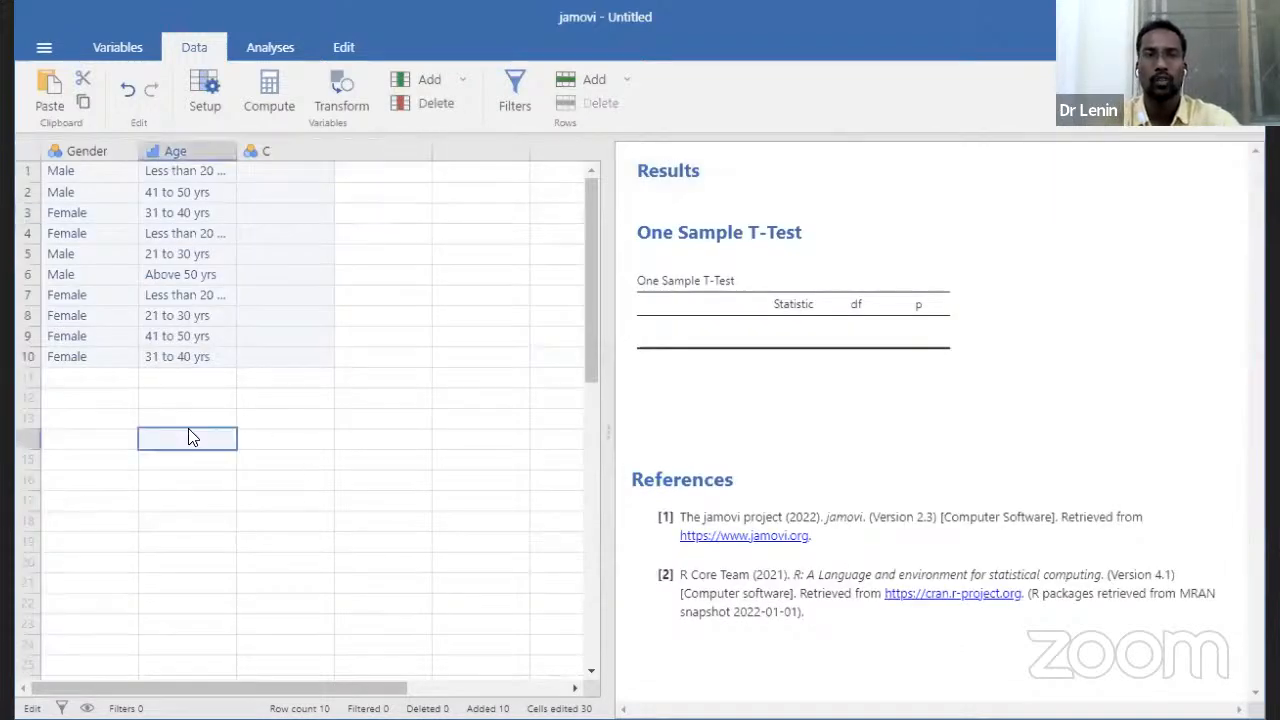
click(279, 45)
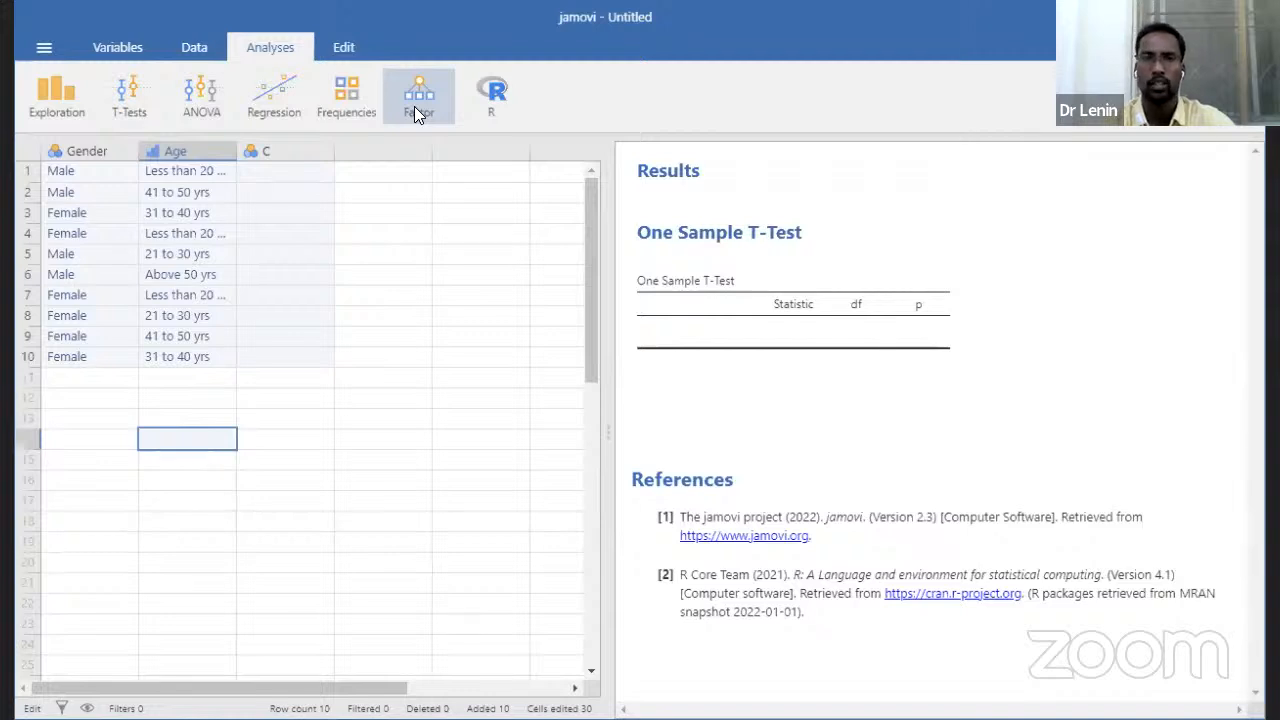
click(258, 147)
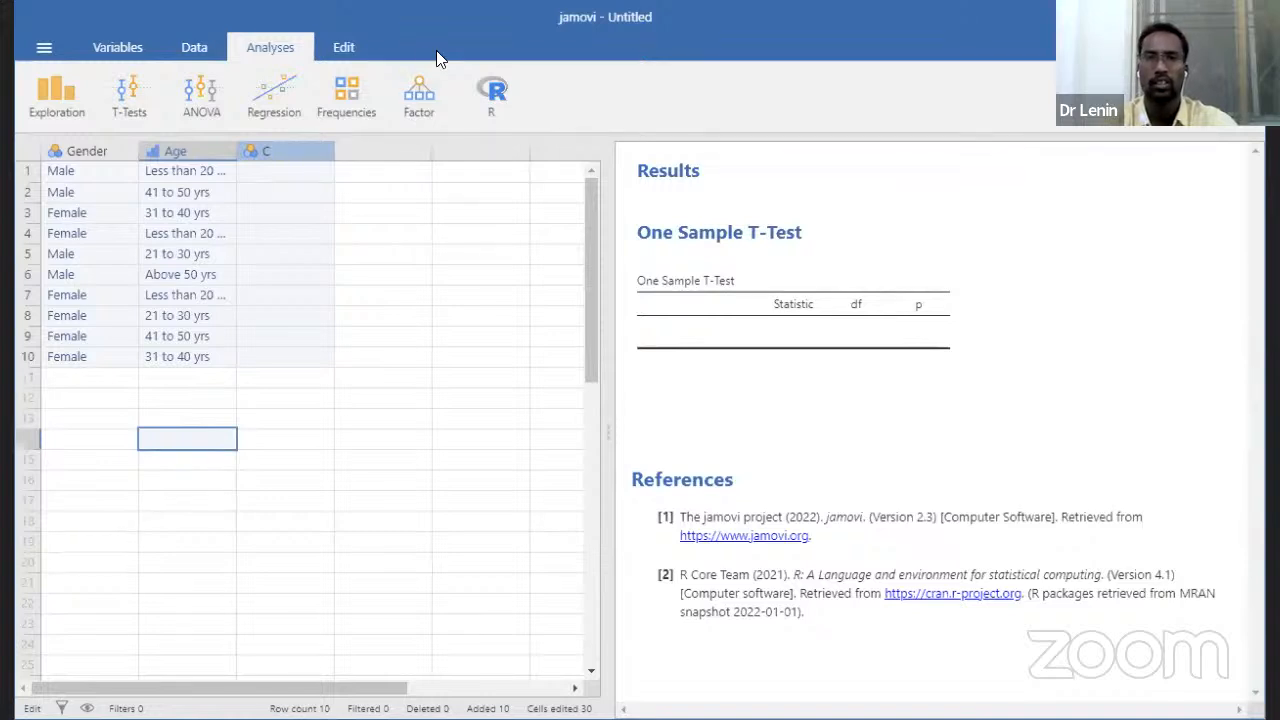
click(352, 98)
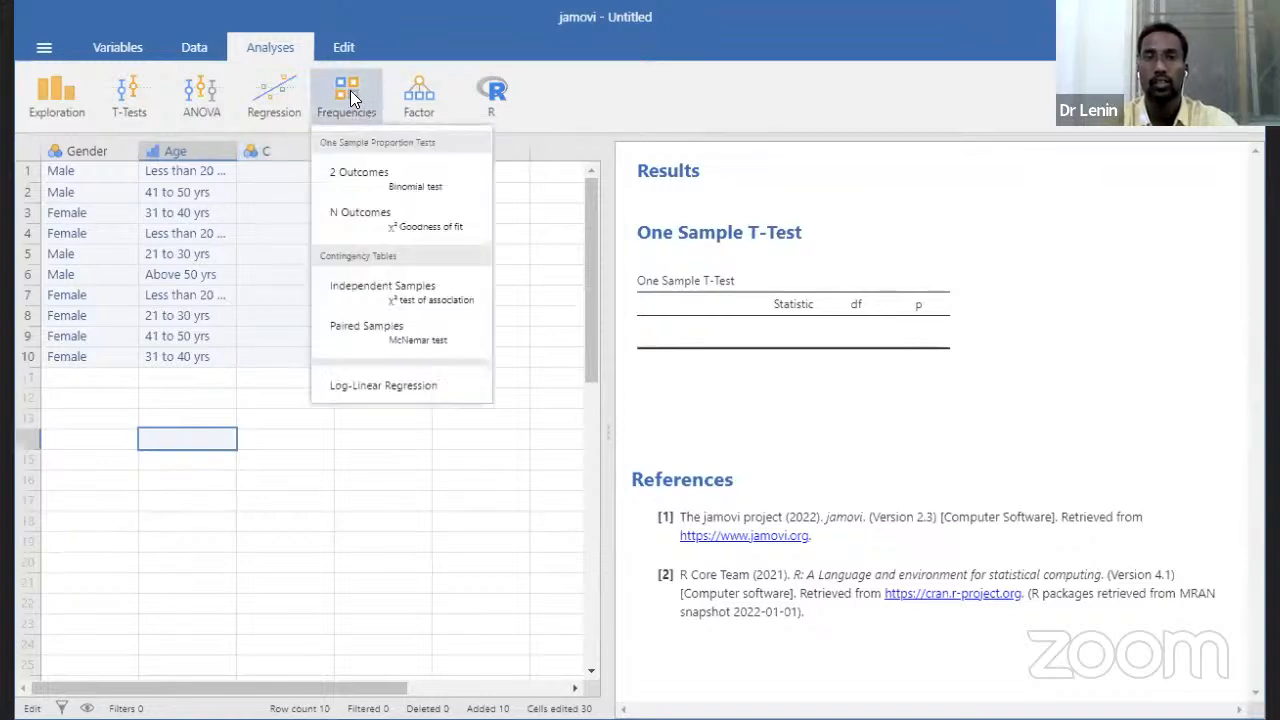
click(74, 100)
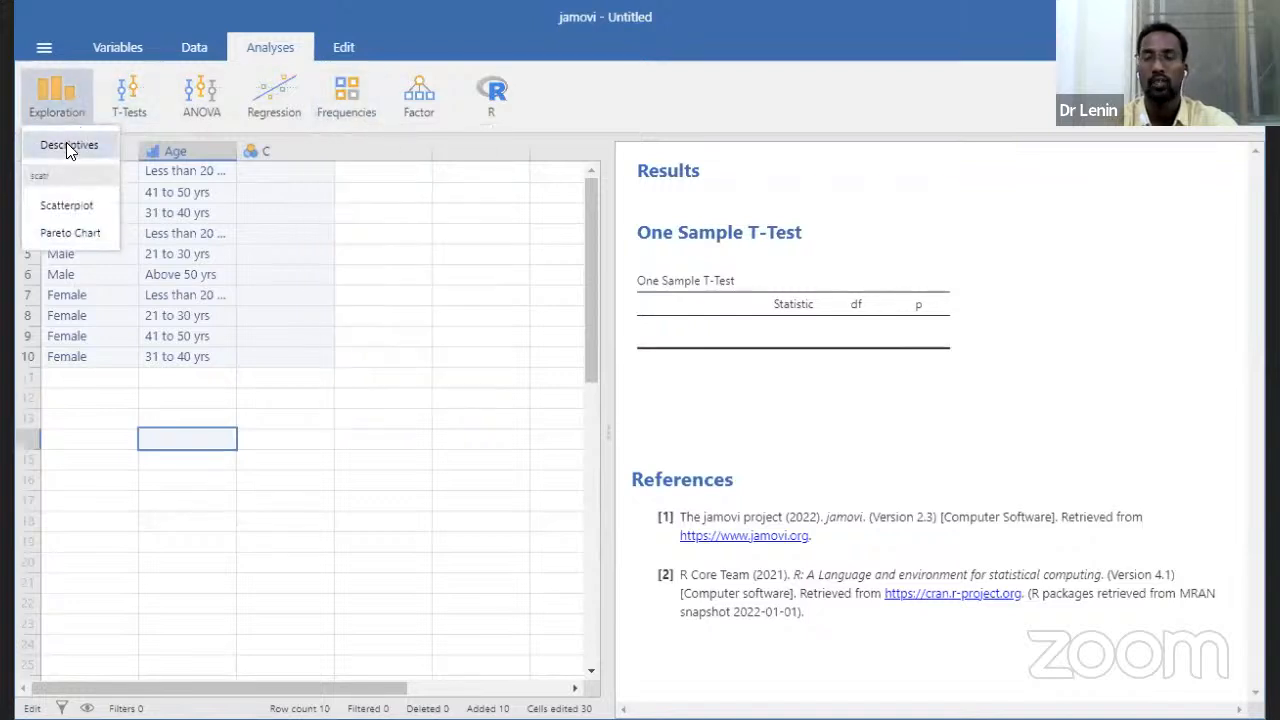
click(67, 145)
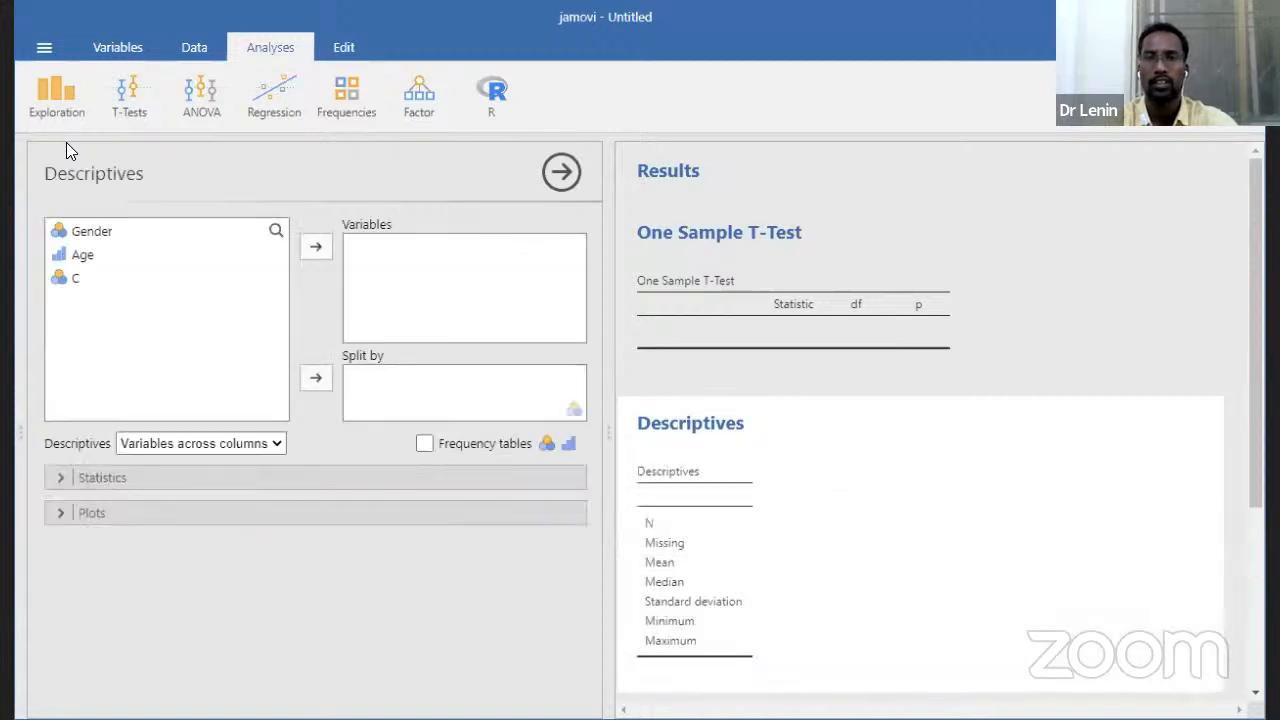
Add Gender to the Descriptives variables and remove it again
click(115, 236)
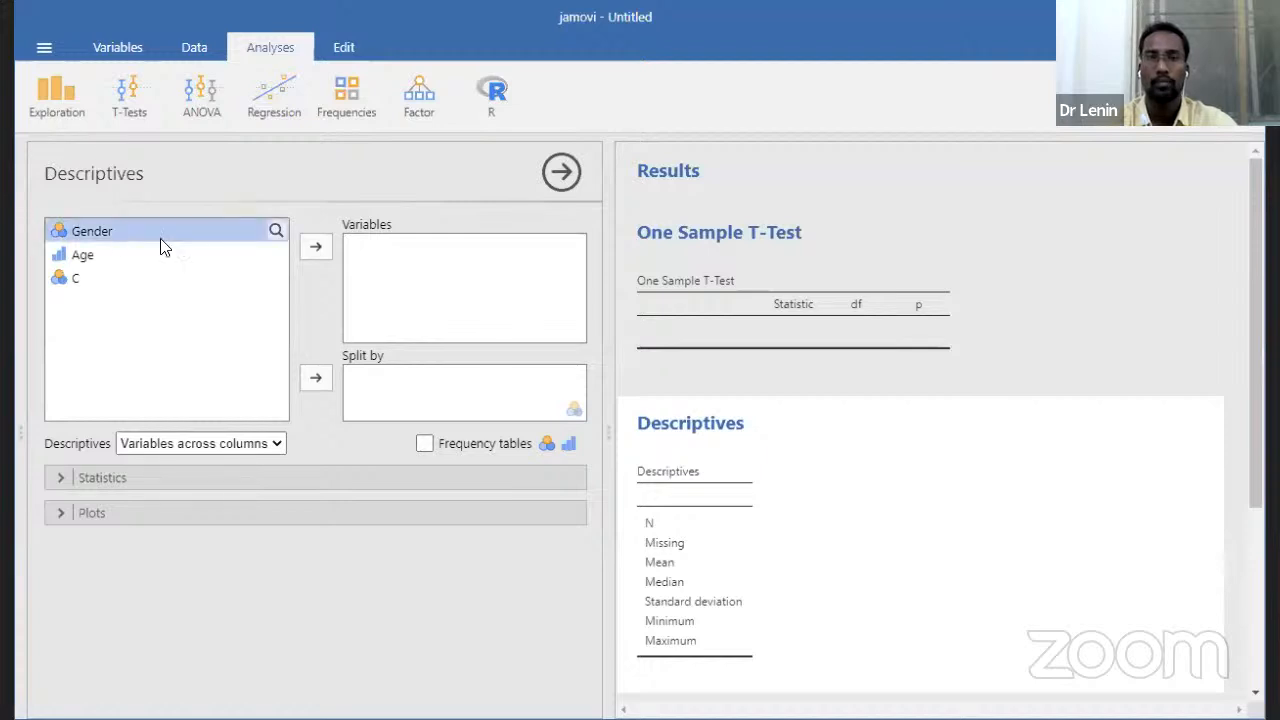
click(324, 243)
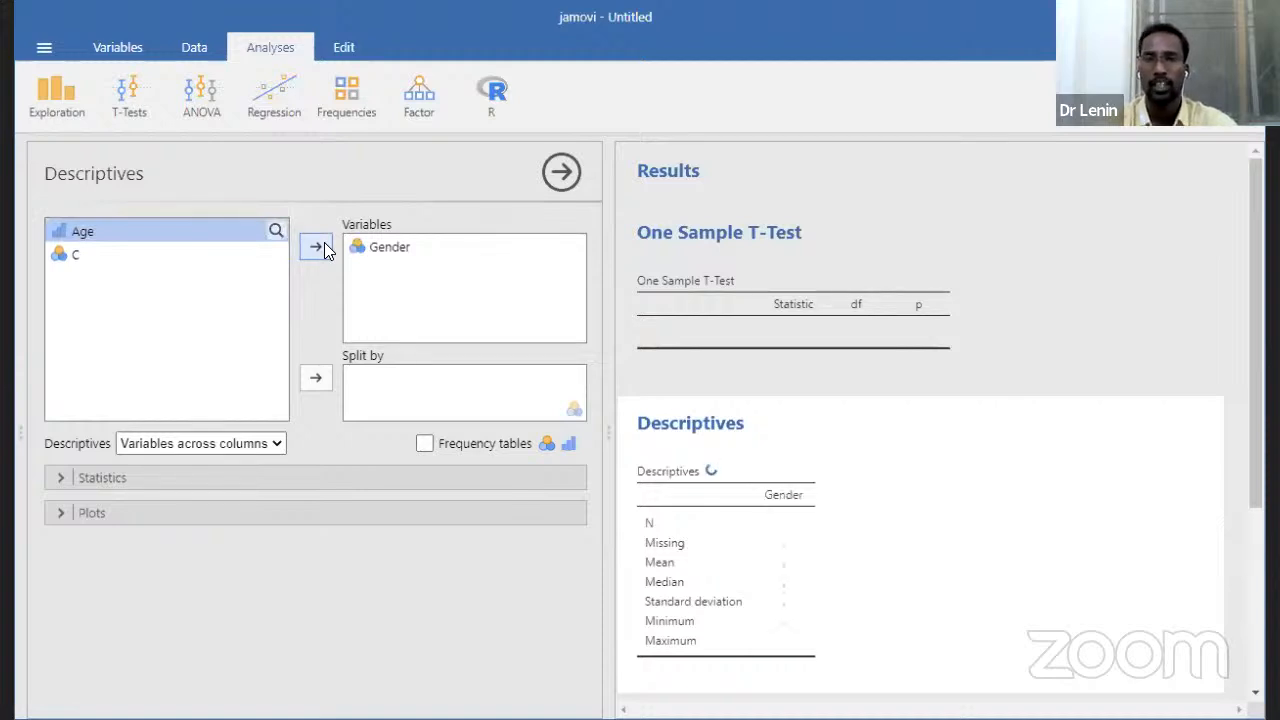
click(406, 246)
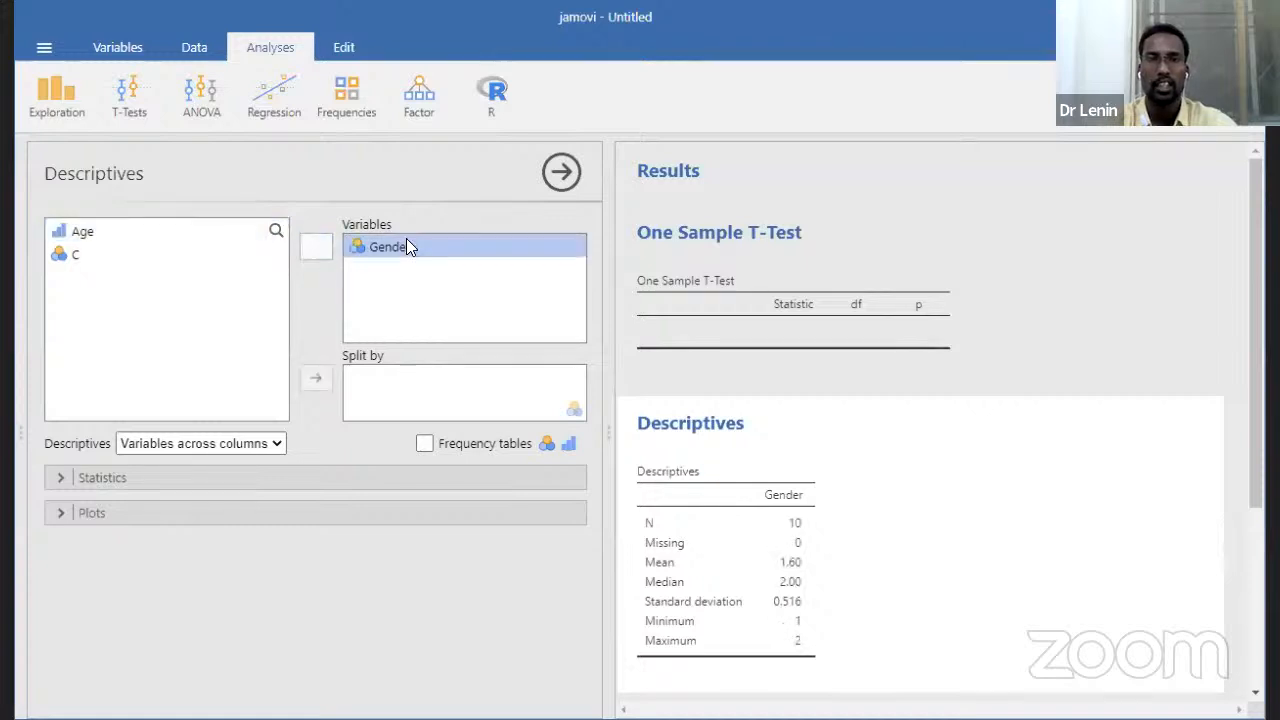
click(318, 242)
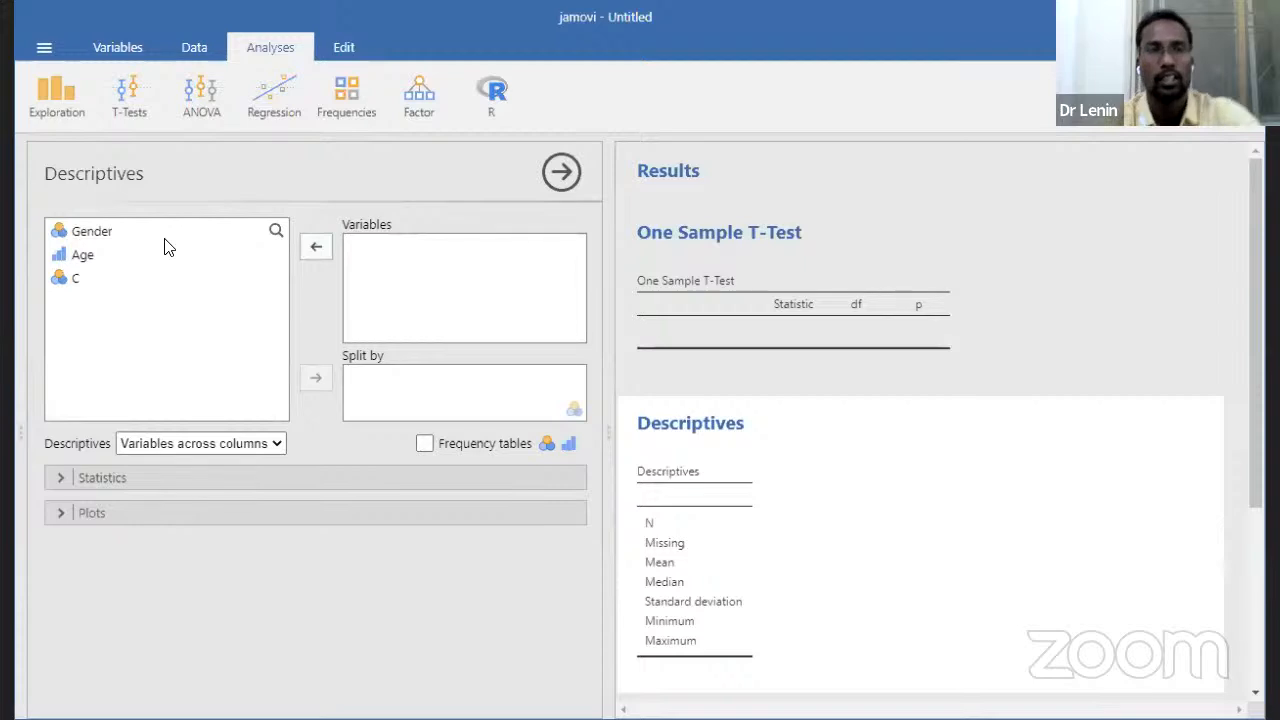
click(58, 90)
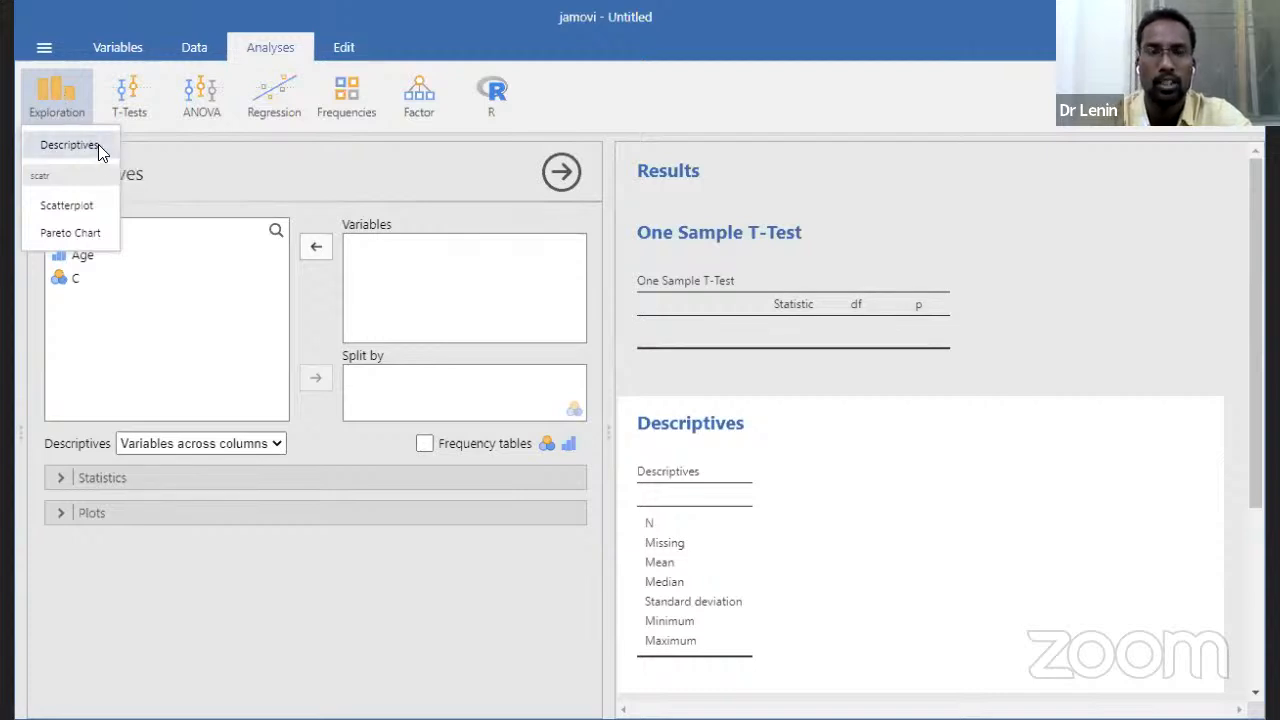
click(236, 178)
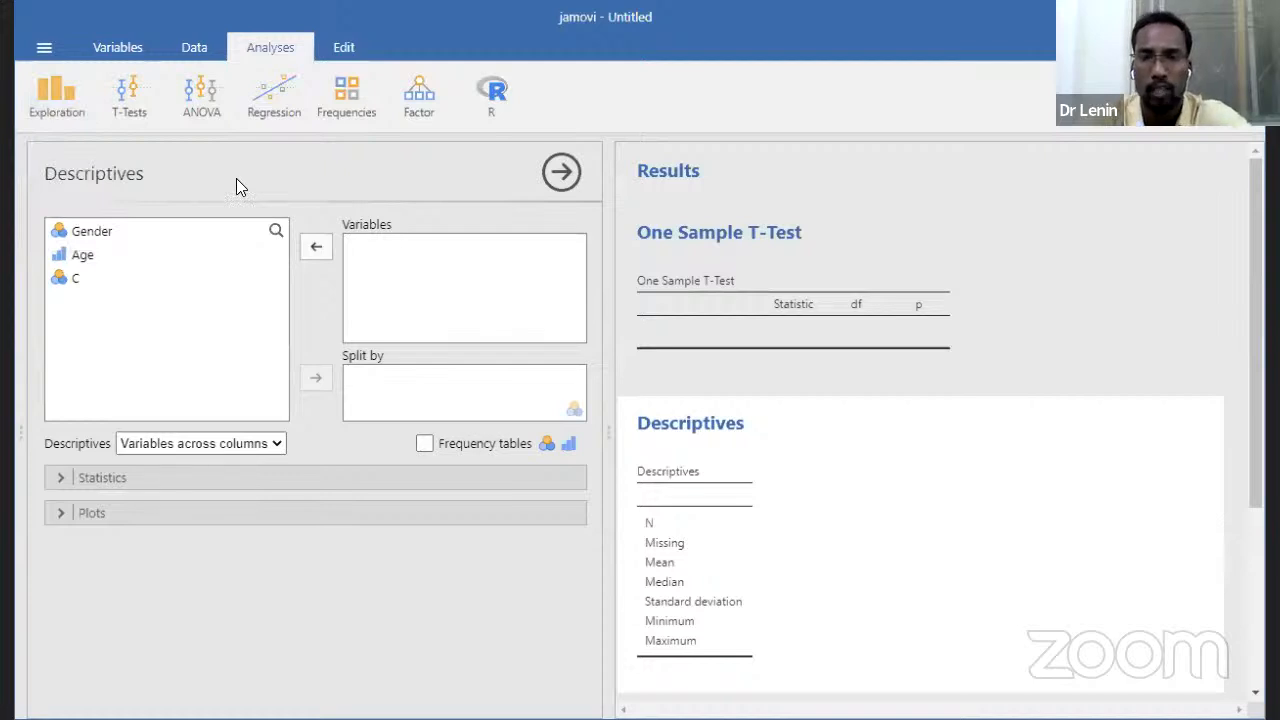
Assign Gender as the Descriptives variable and review its descriptive statistics table
click(114, 232)
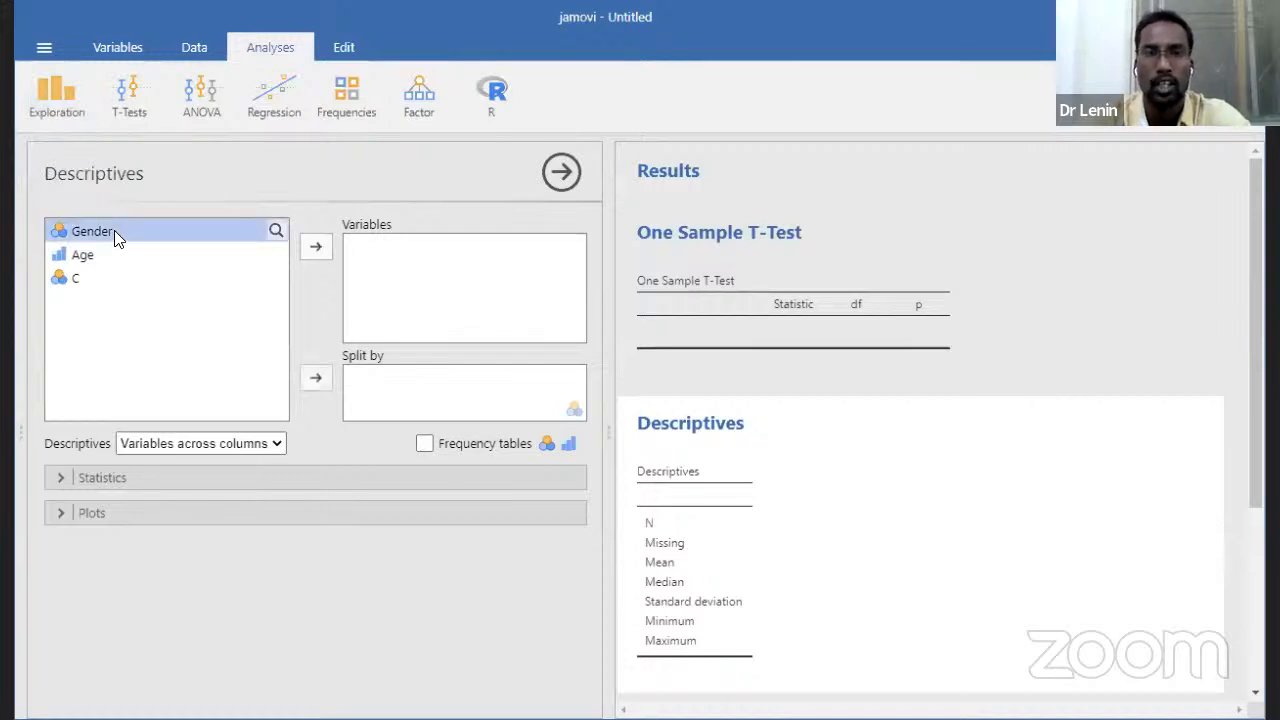
click(314, 250)
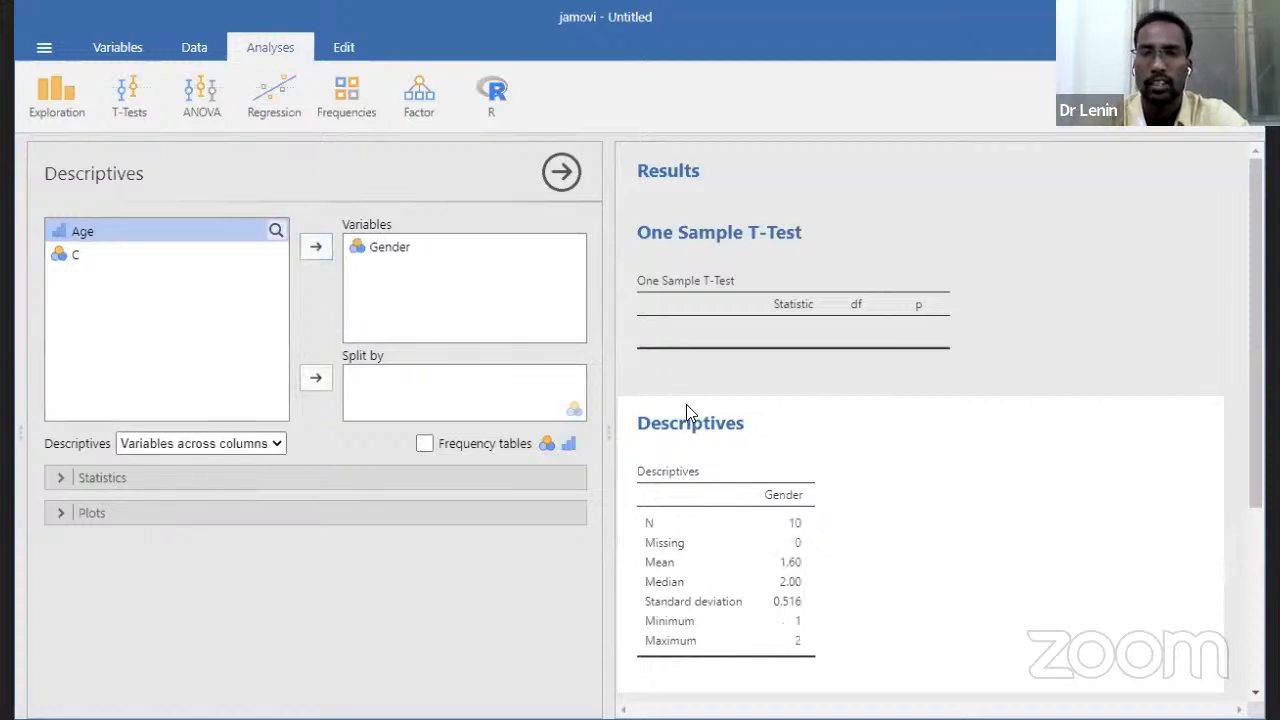
scroll(686, 404, down, 2)
scroll(686, 404, down, 1)
scroll(686, 404, up, 3)
scroll(746, 374, down, 1)
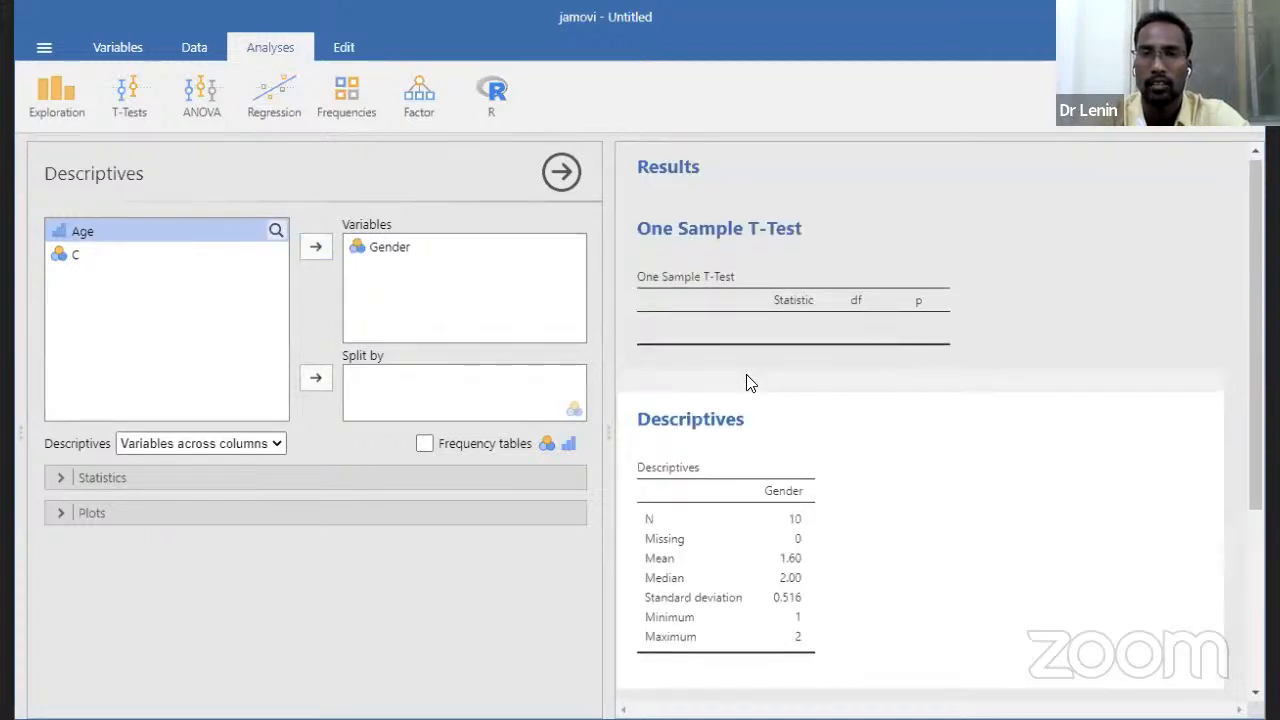
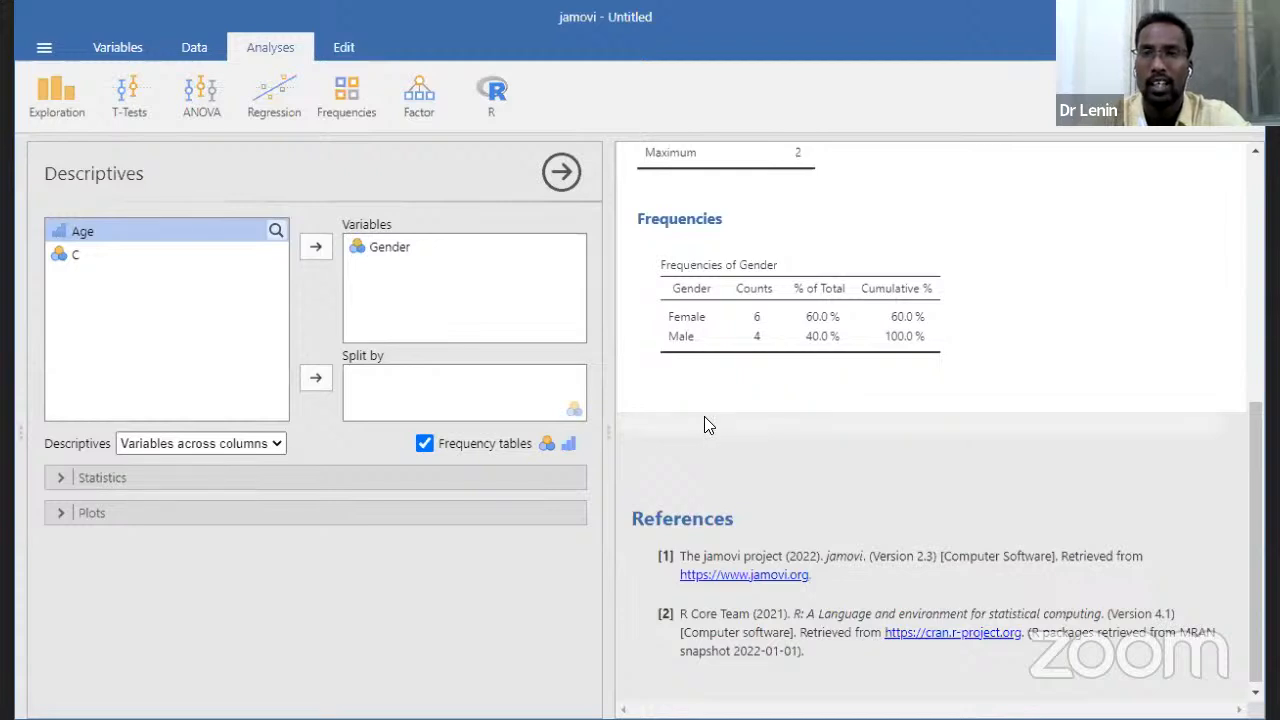
Review the available statistics and include Mode and Sum in the Gender descriptives
click(62, 478)
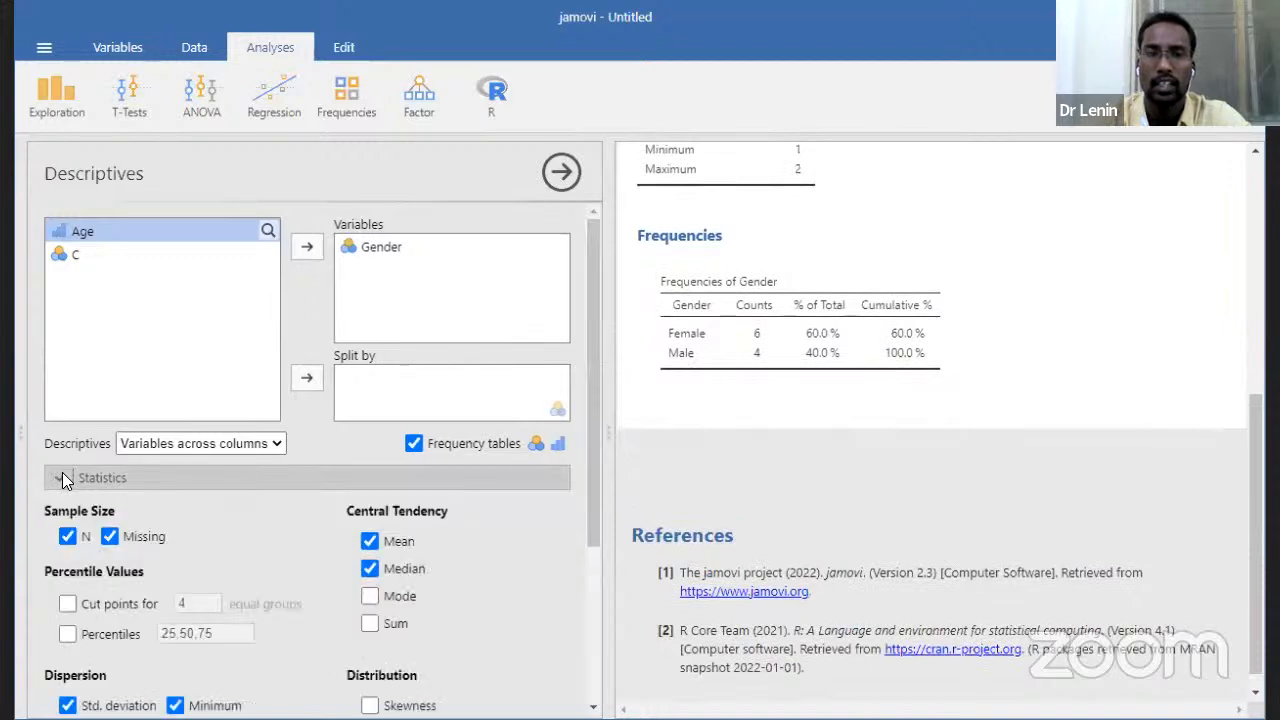
scroll(214, 450, down, 3)
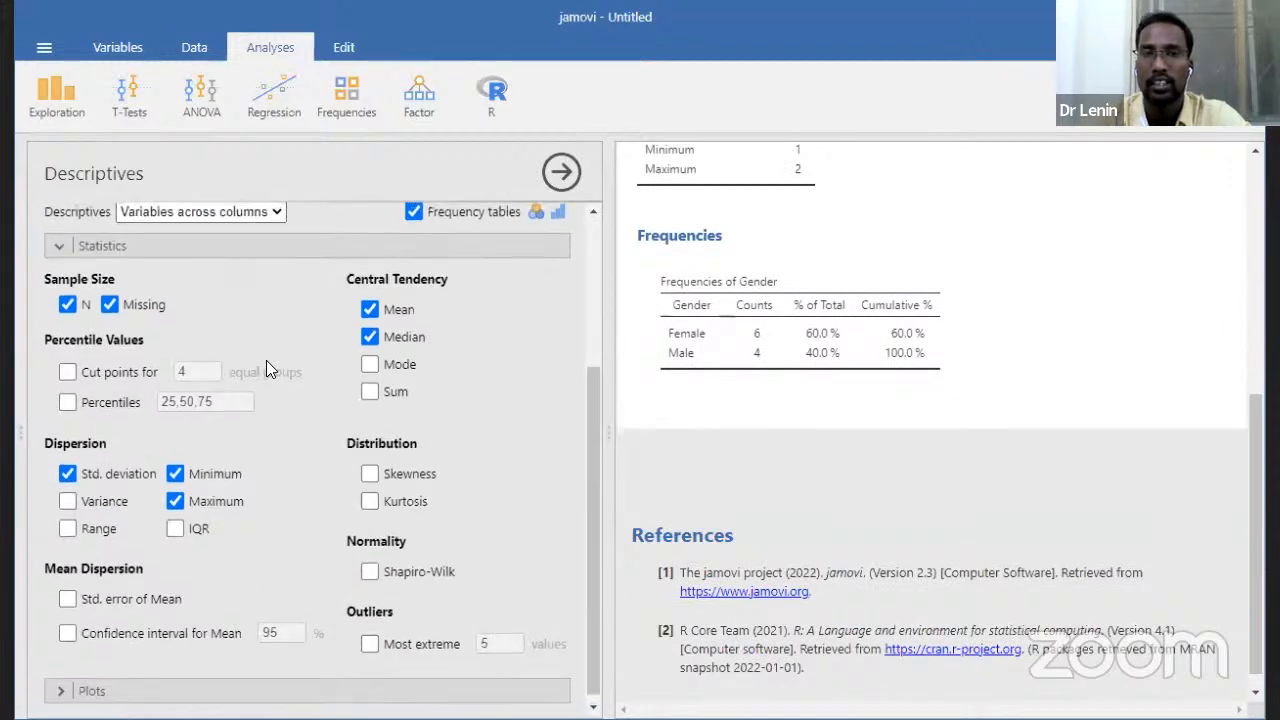
scroll(266, 368, up, 3)
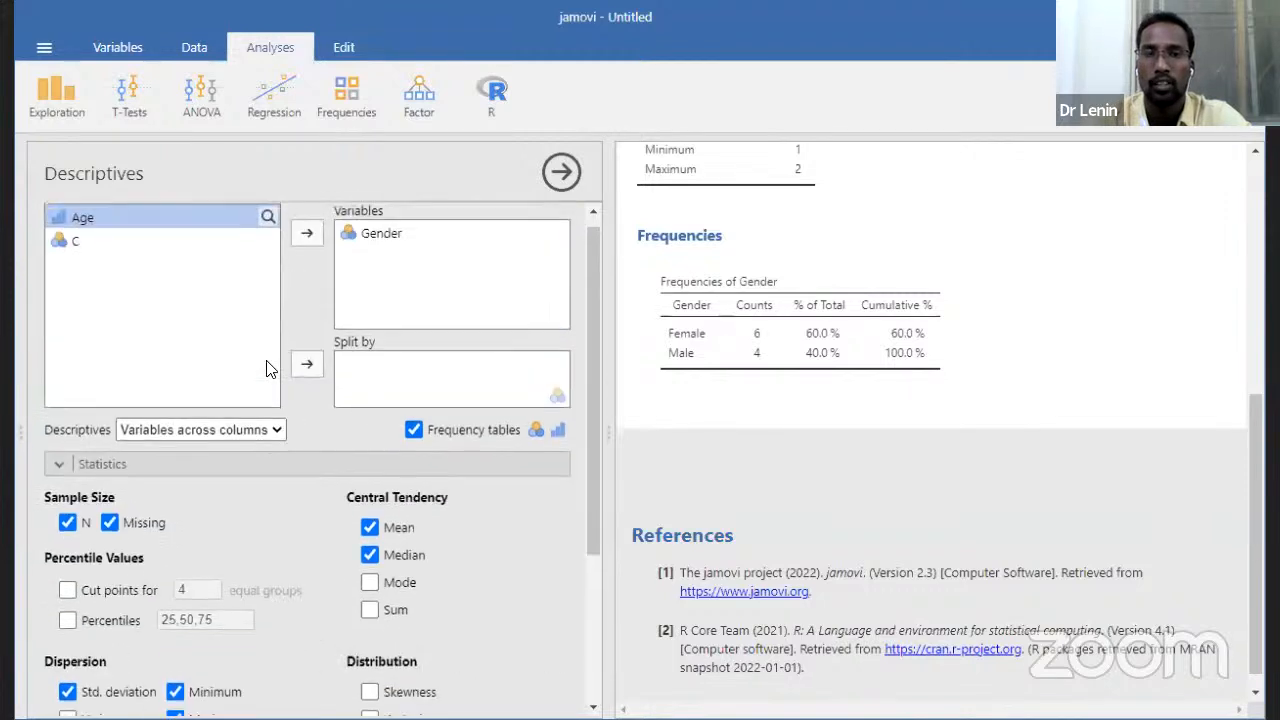
scroll(266, 368, up, 1)
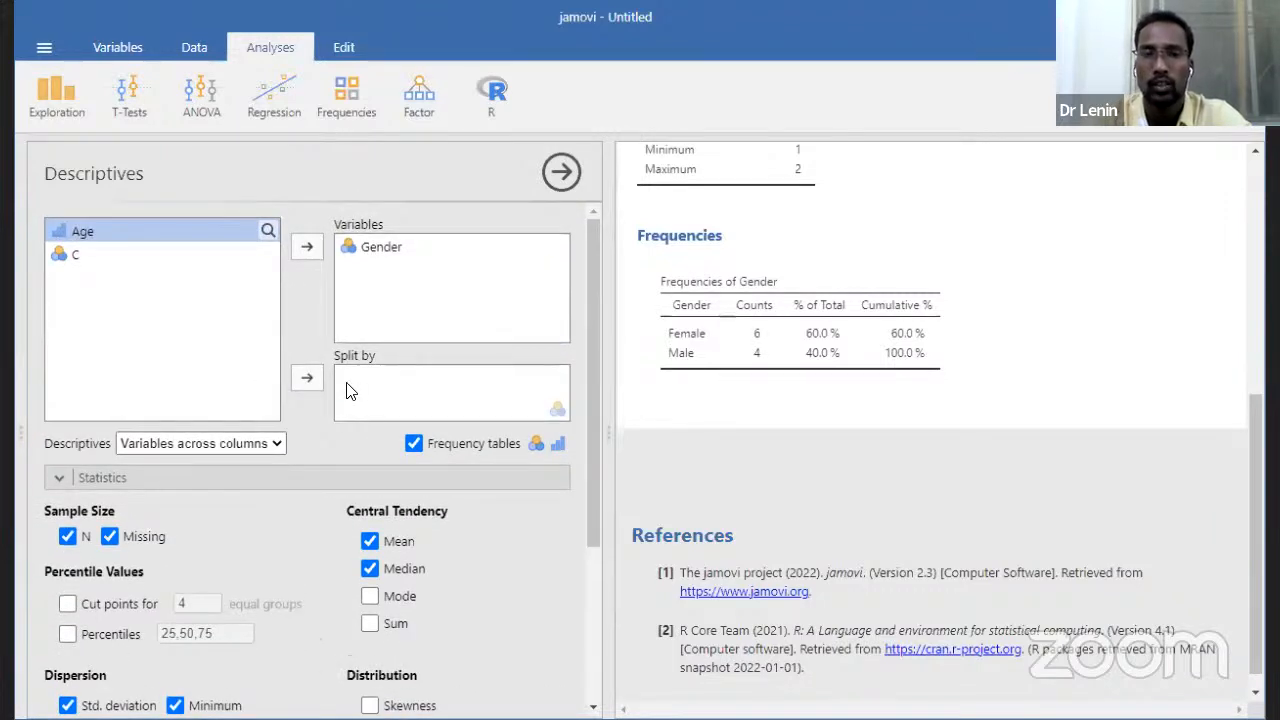
scroll(346, 388, down, 1)
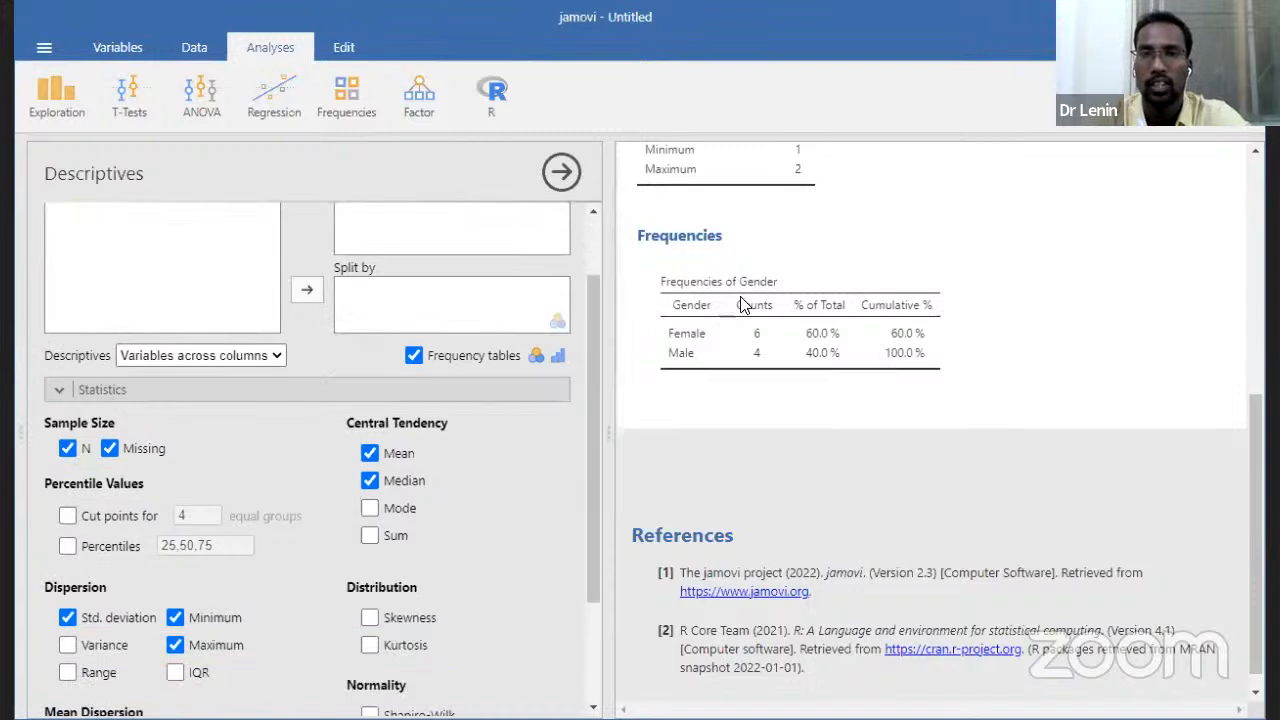
scroll(740, 305, up, 3)
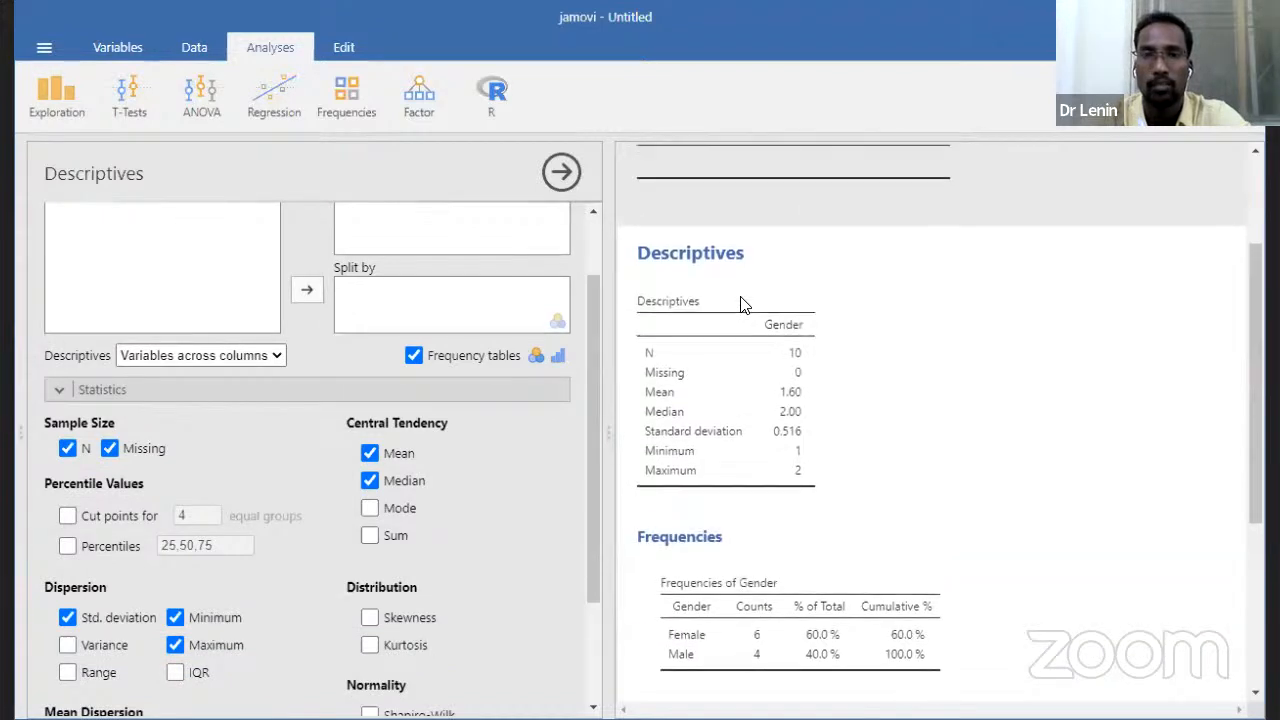
scroll(740, 305, down, 1)
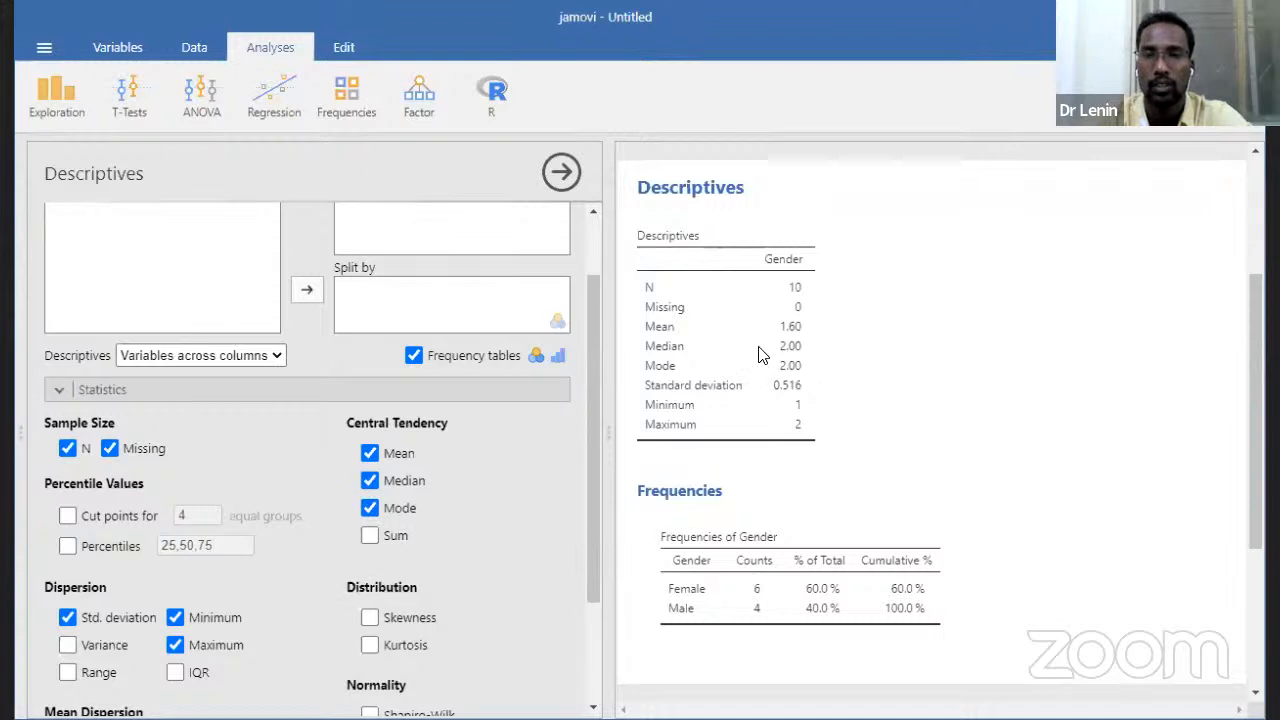
click(371, 536)
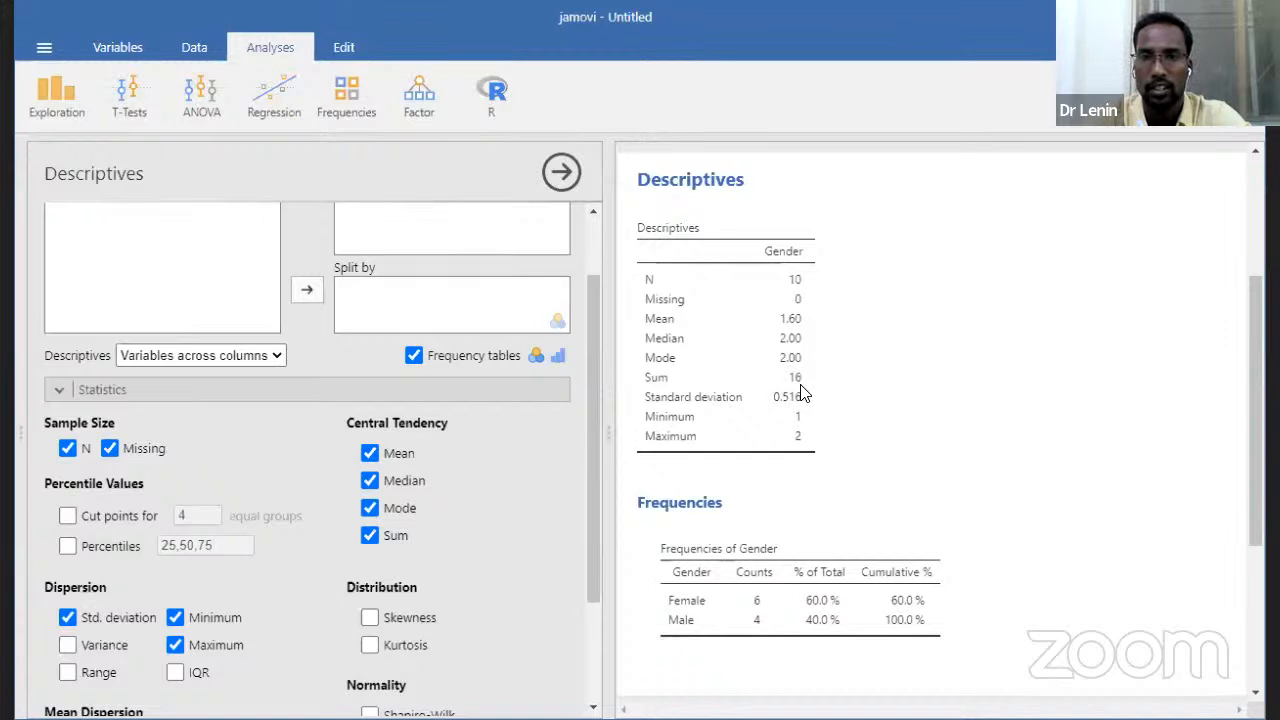
Exclude Minimum and Maximum from the Gender statistics and include the Shapiro-Wilk normality test
scroll(394, 508, down, 3)
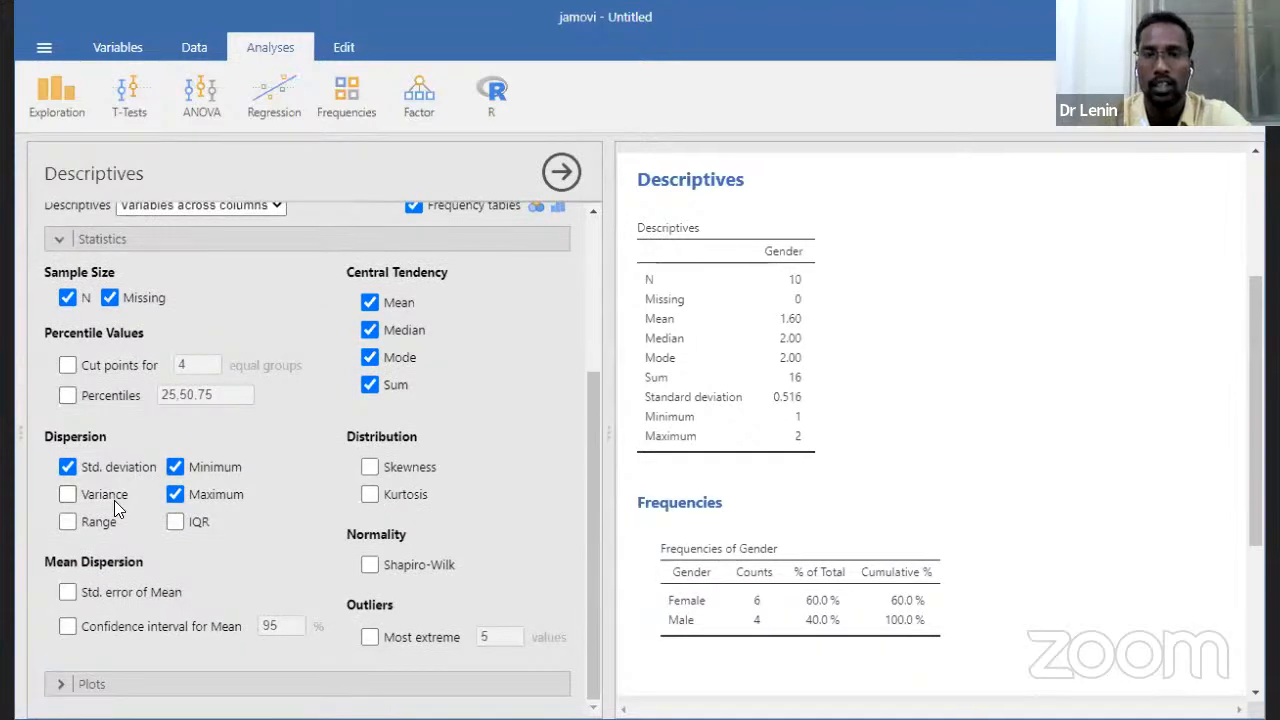
click(174, 472)
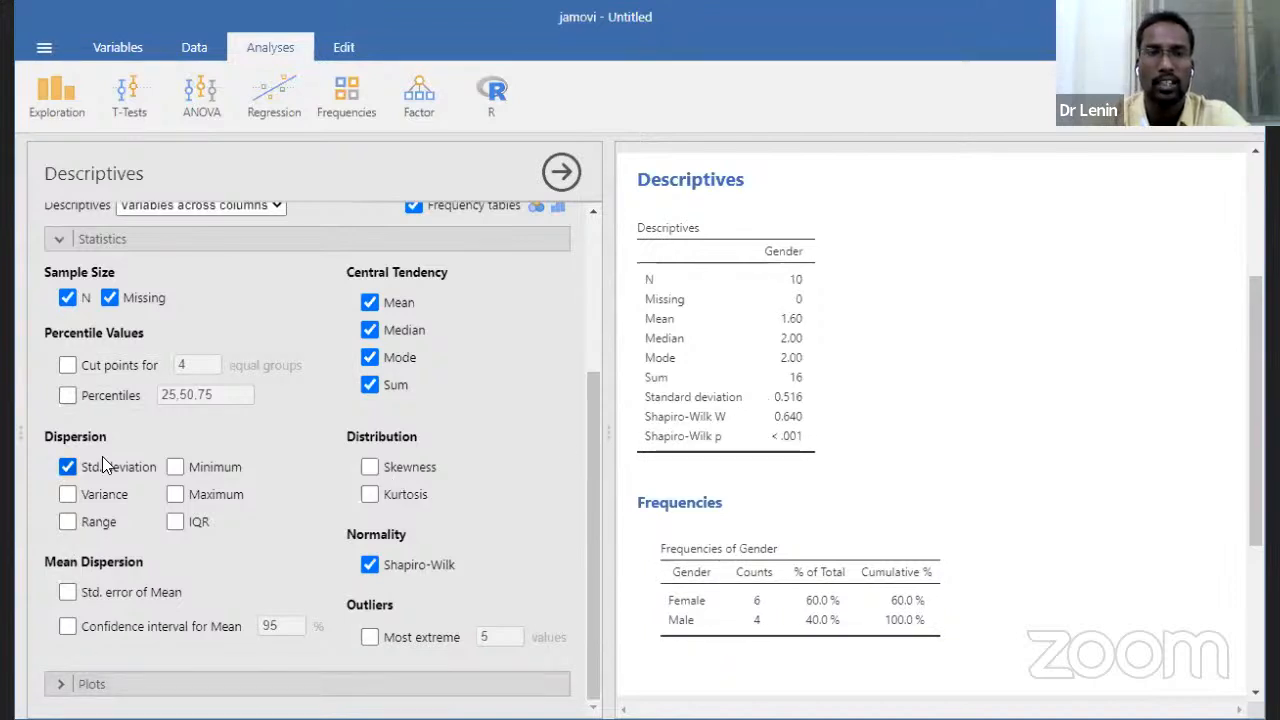
scroll(103, 460, up, 1)
scroll(102, 456, up, 4)
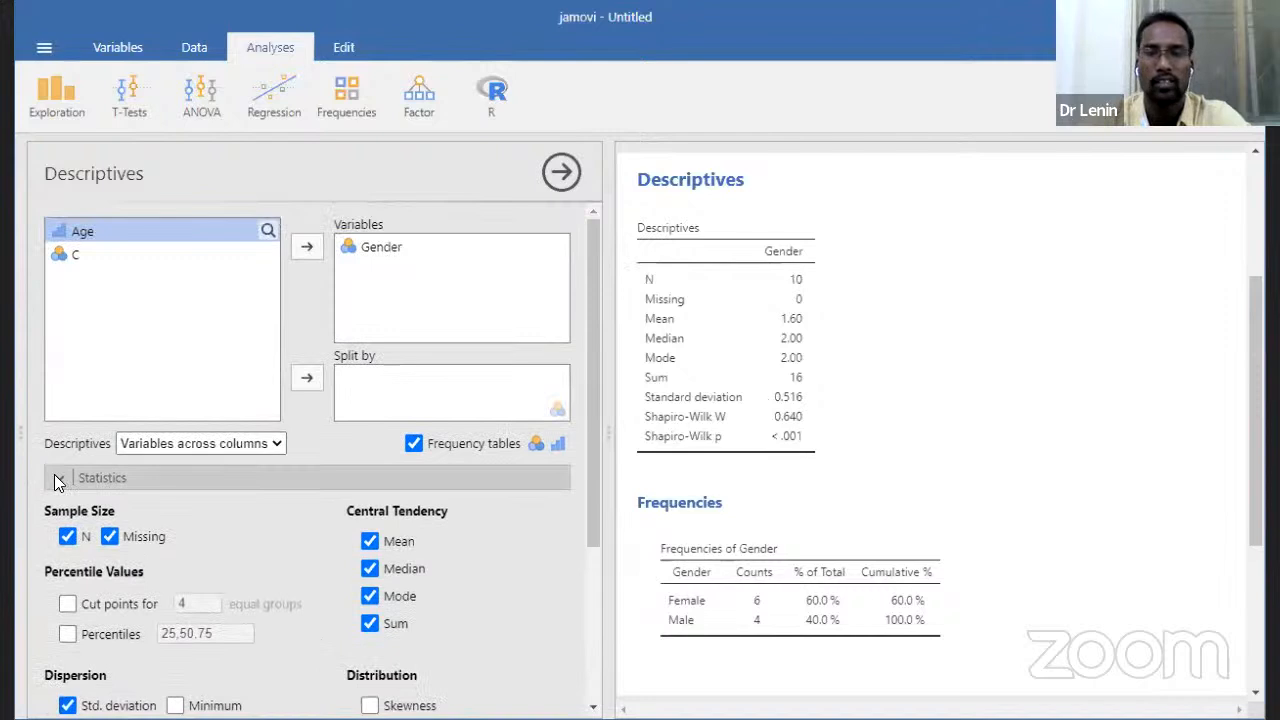
click(184, 468)
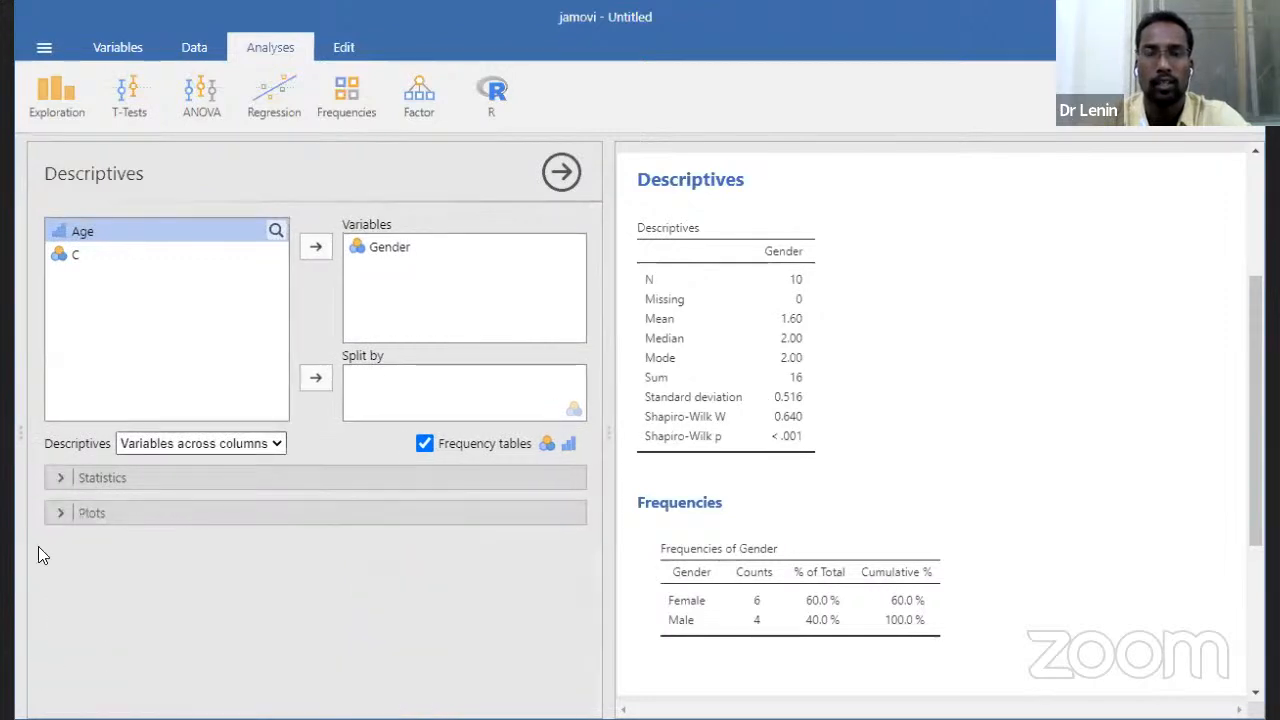
Add a box plot of Gender to the Descriptives results and examine it
click(60, 514)
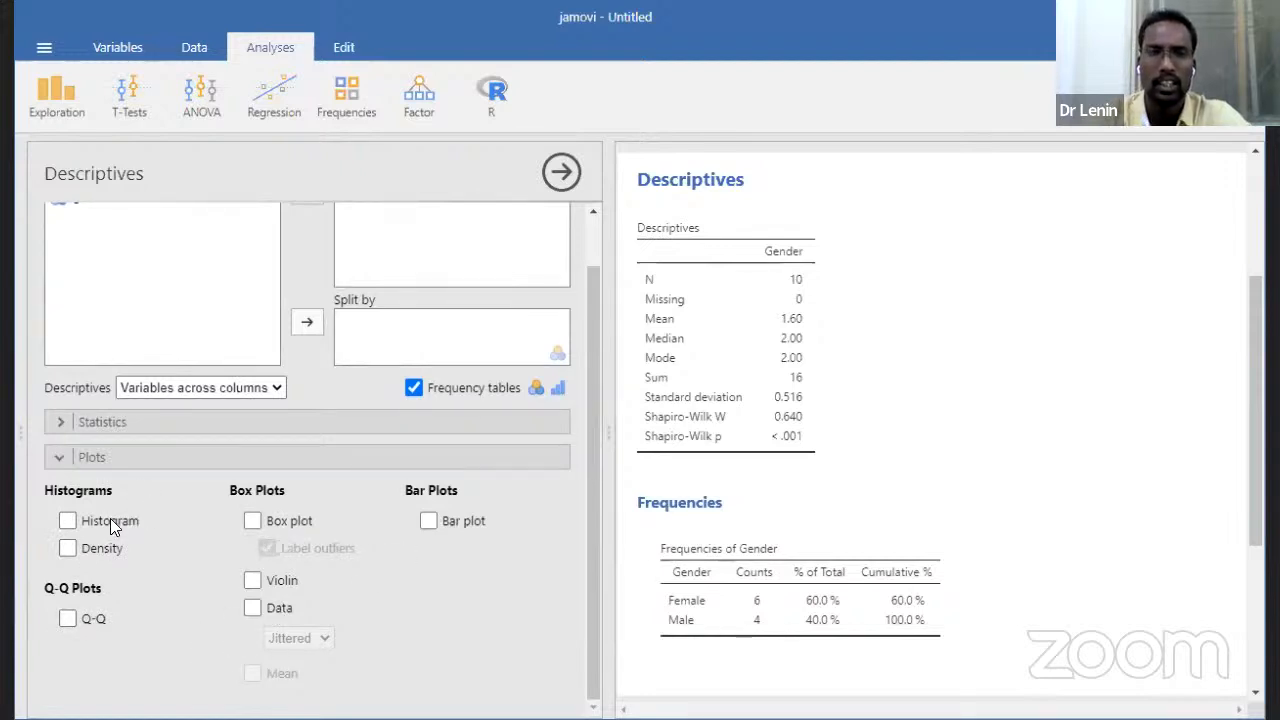
click(252, 520)
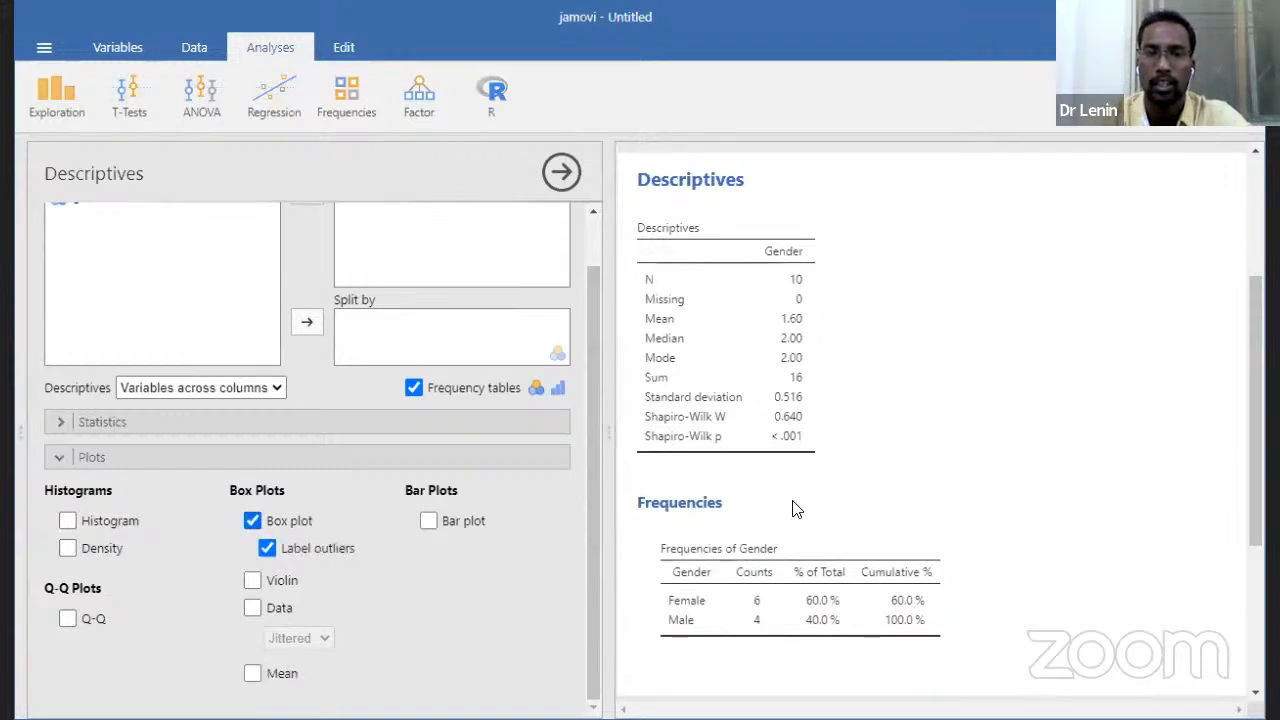
scroll(793, 505, down, 3)
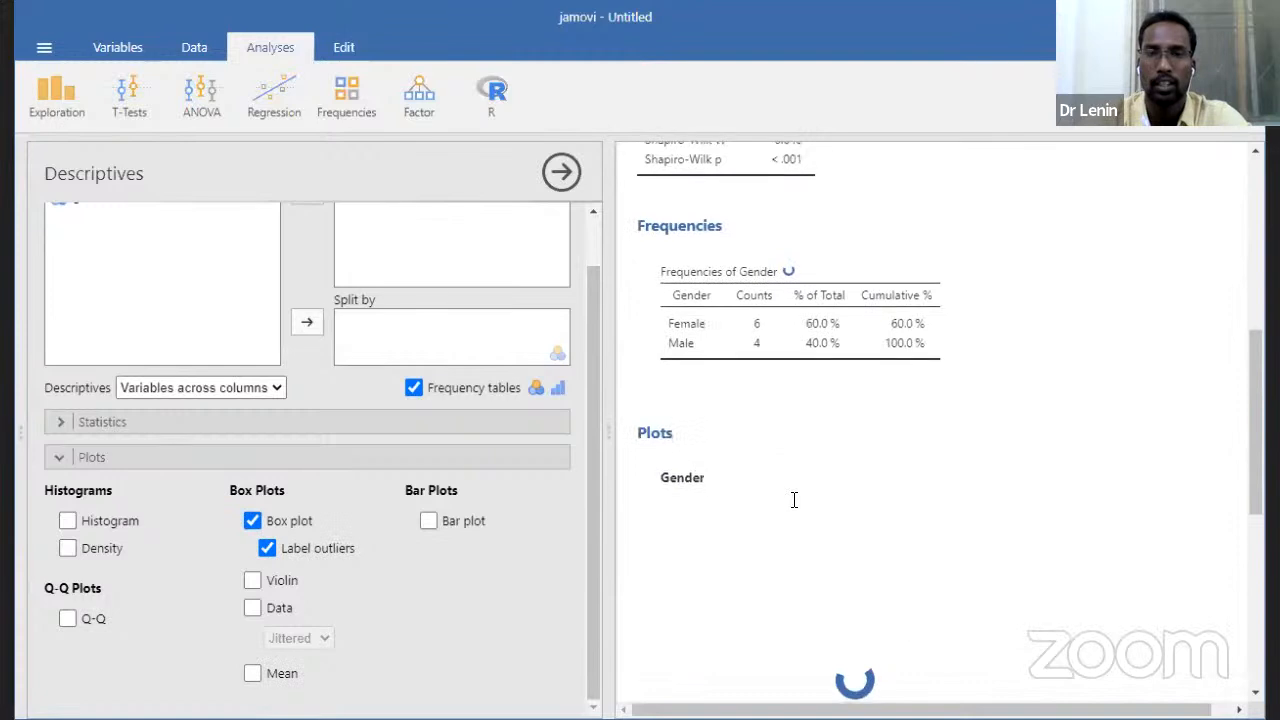
scroll(794, 505, down, 2)
scroll(793, 510, down, 1)
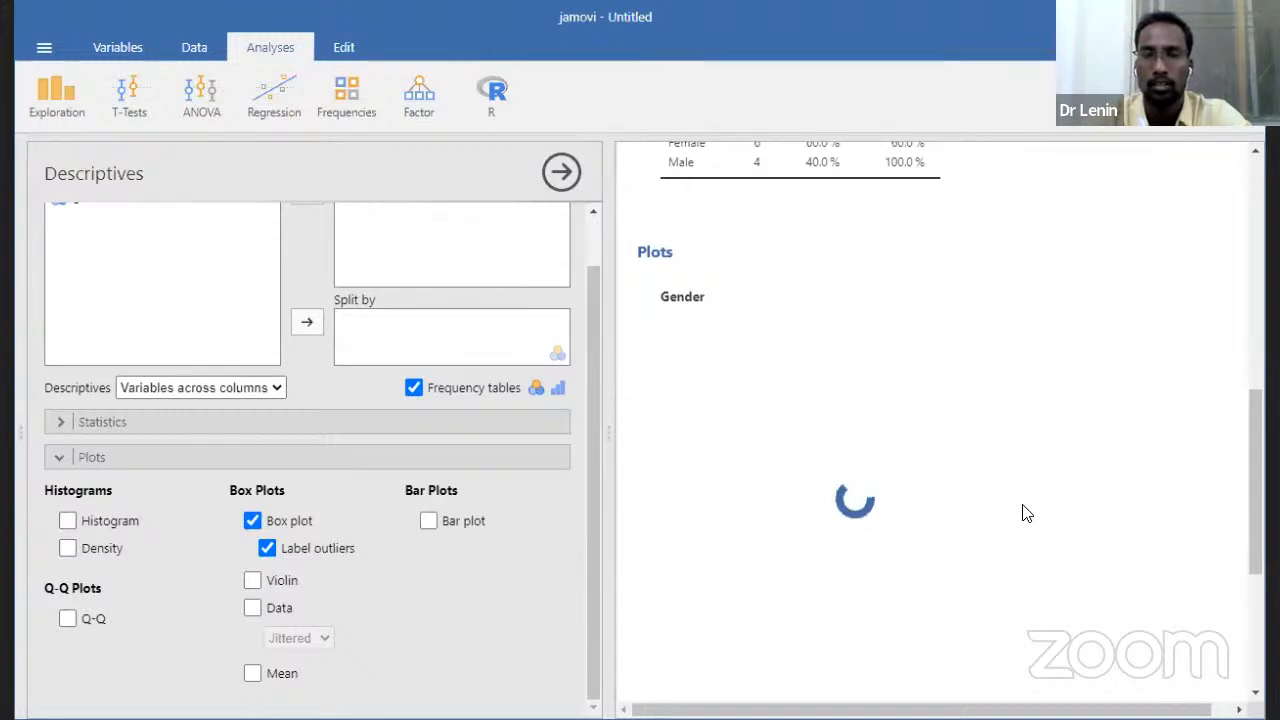
scroll(1022, 513, down, 3)
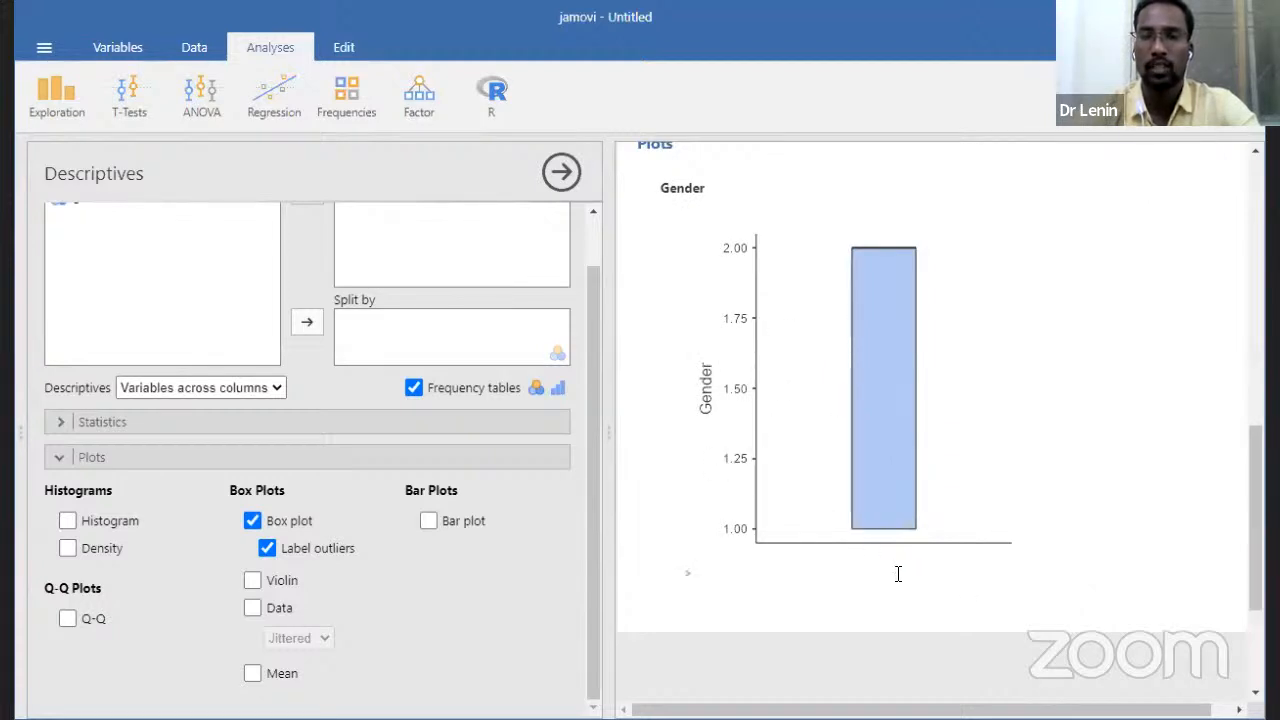
Replace the Gender box plot with a histogram
click(253, 520)
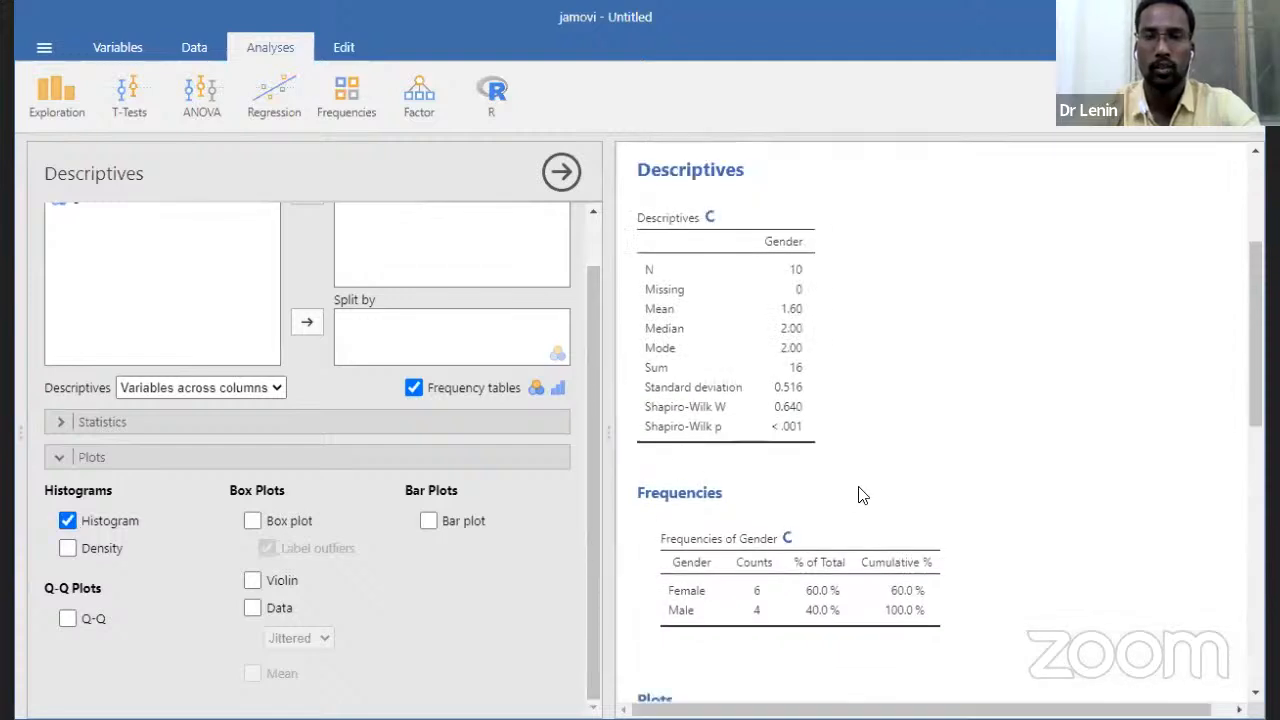
Check the Gender histogram and split the Gender descriptives by Age
scroll(862, 495, down, 10)
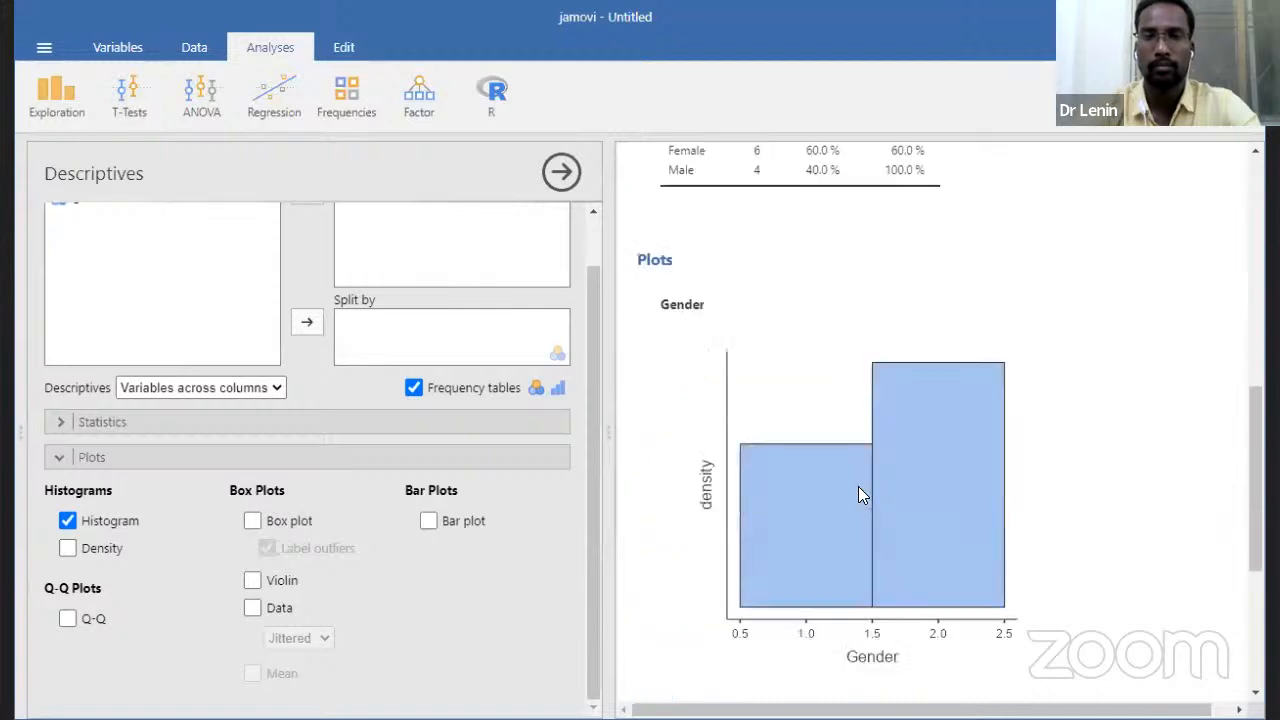
scroll(858, 486, up, 3)
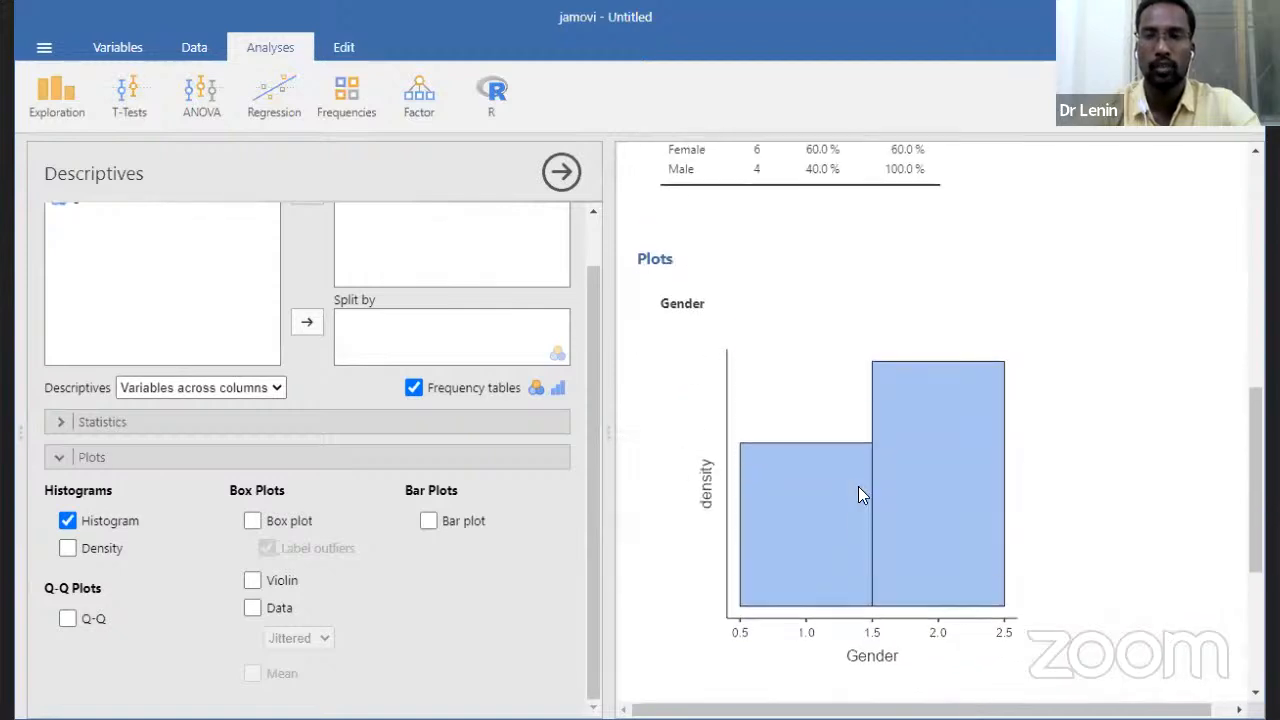
scroll(858, 486, down, 1)
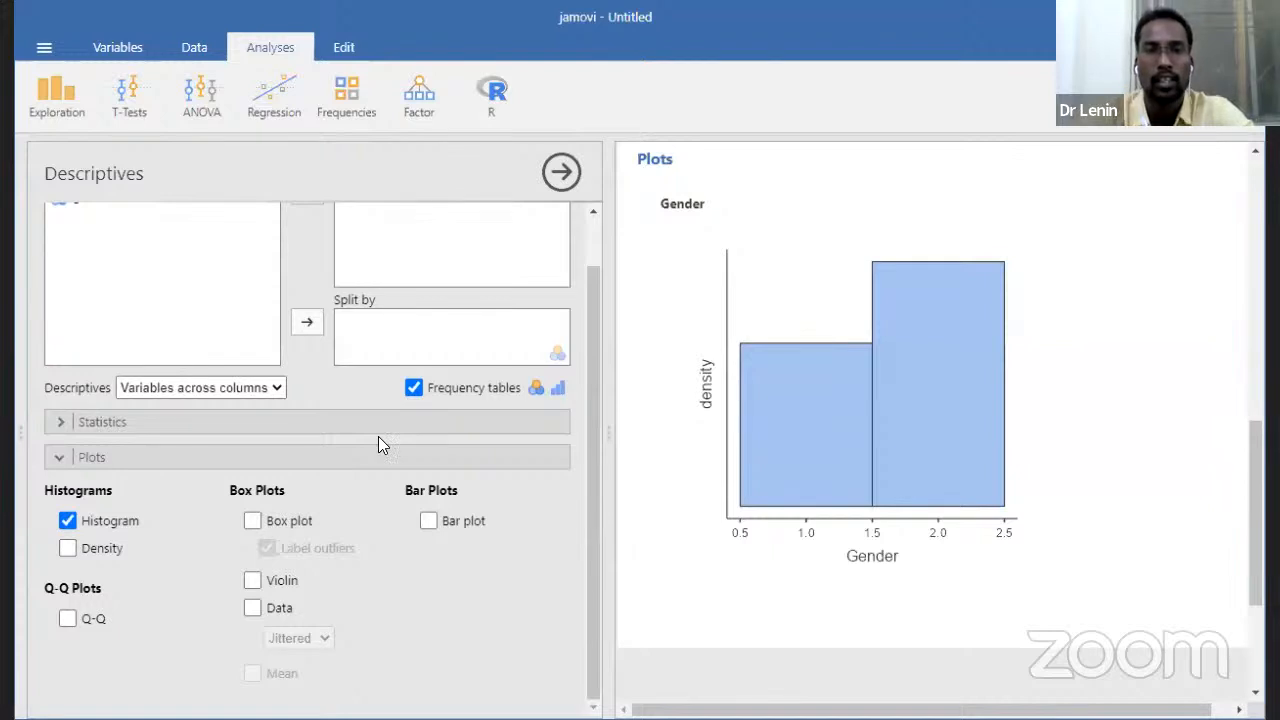
scroll(435, 331, up, 1)
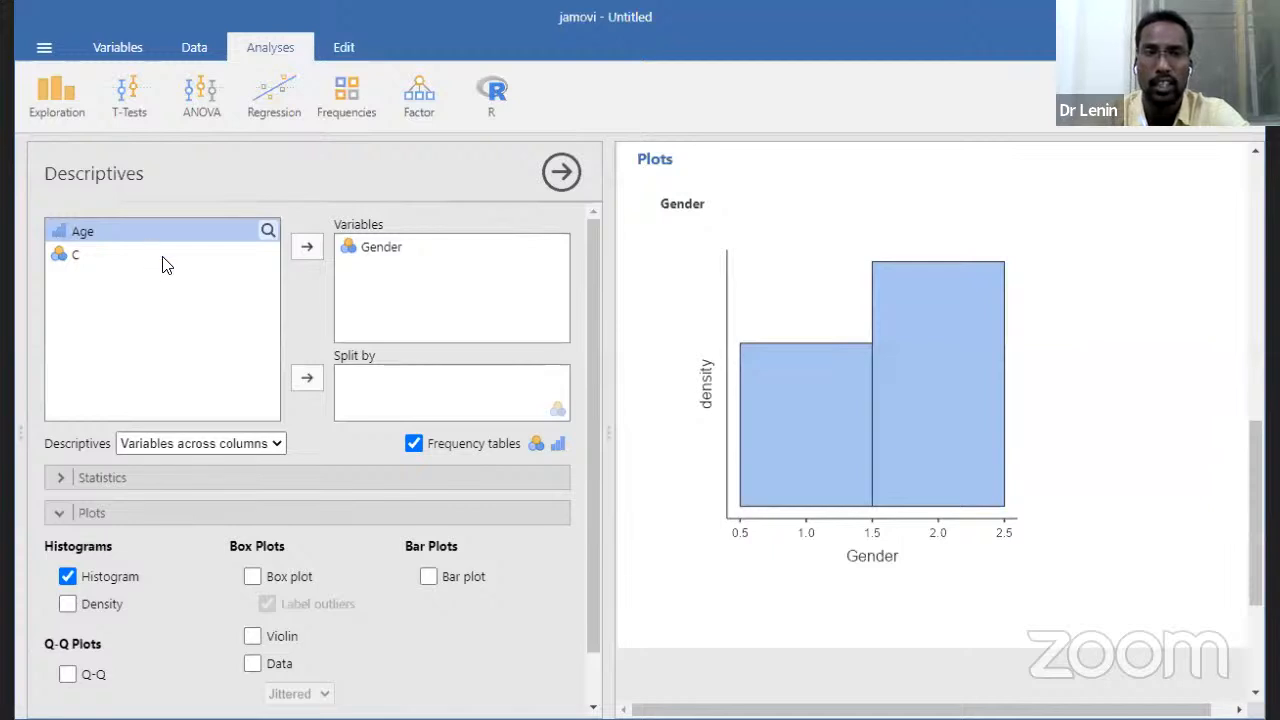
click(306, 381)
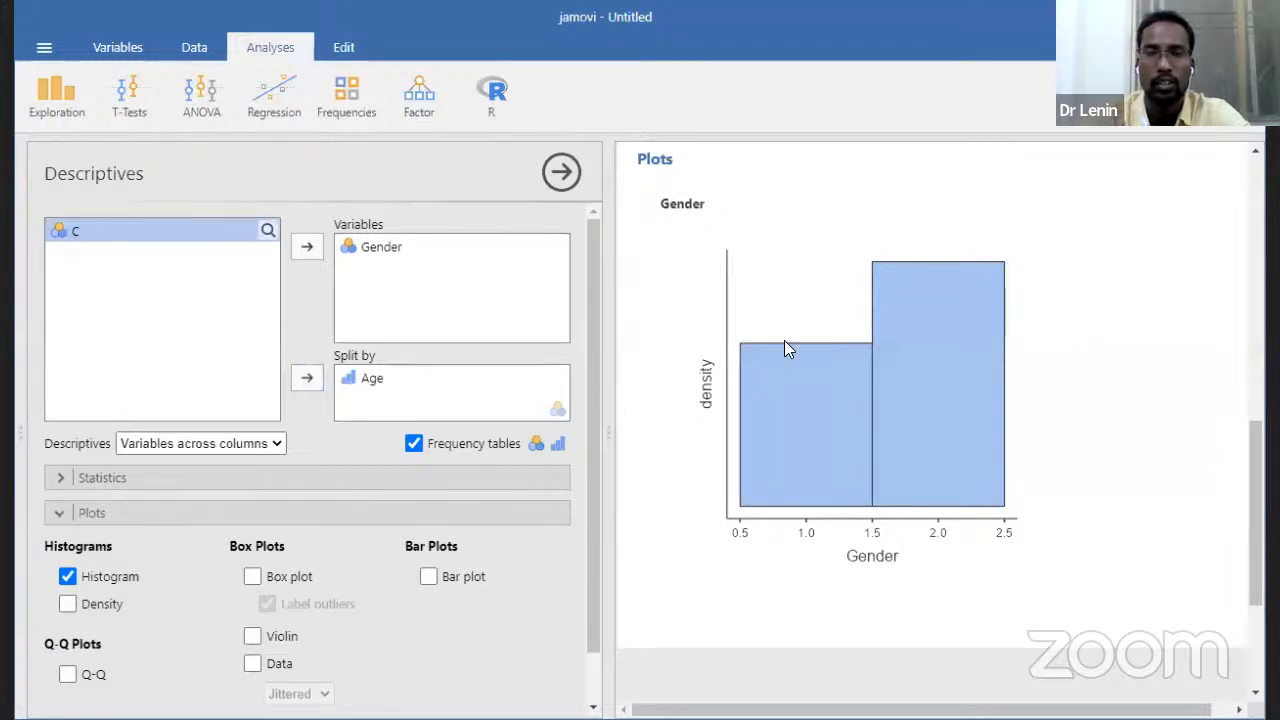
scroll(784, 342, up, 5)
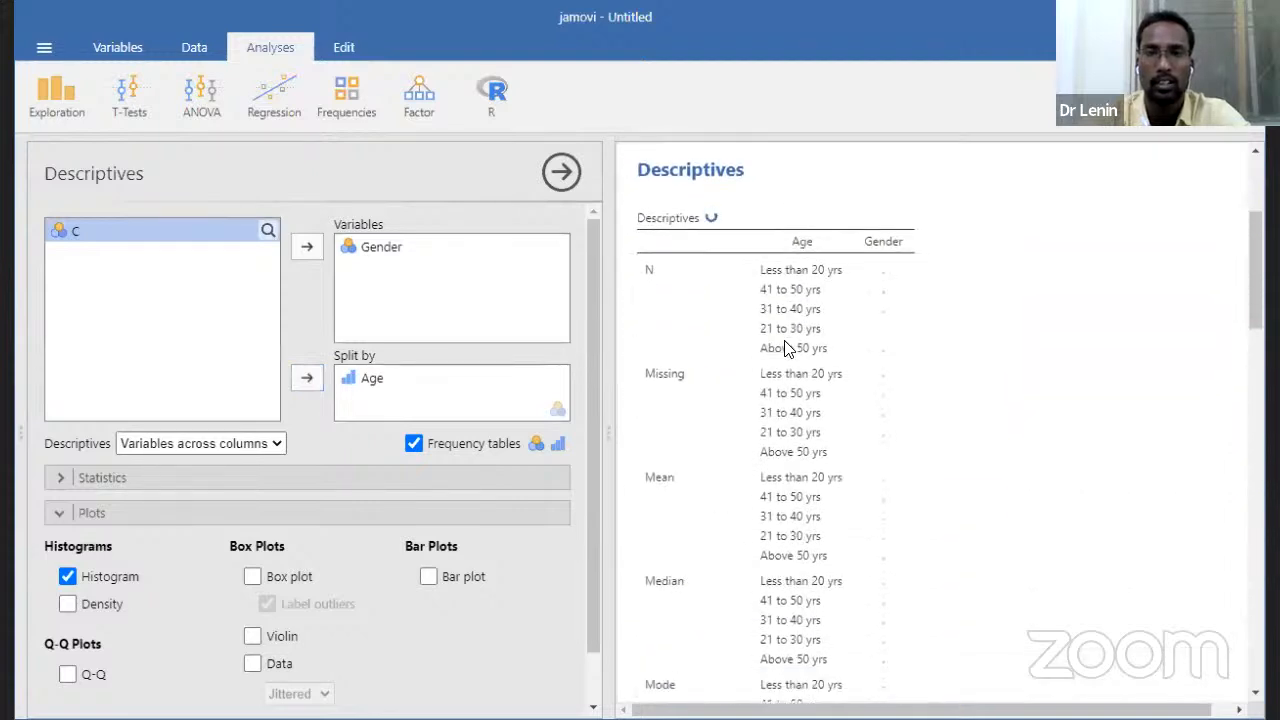
Examine the Gender descriptives for each age group, from N and Mean to the Shapiro-Wilk values
scroll(784, 347, down, 3)
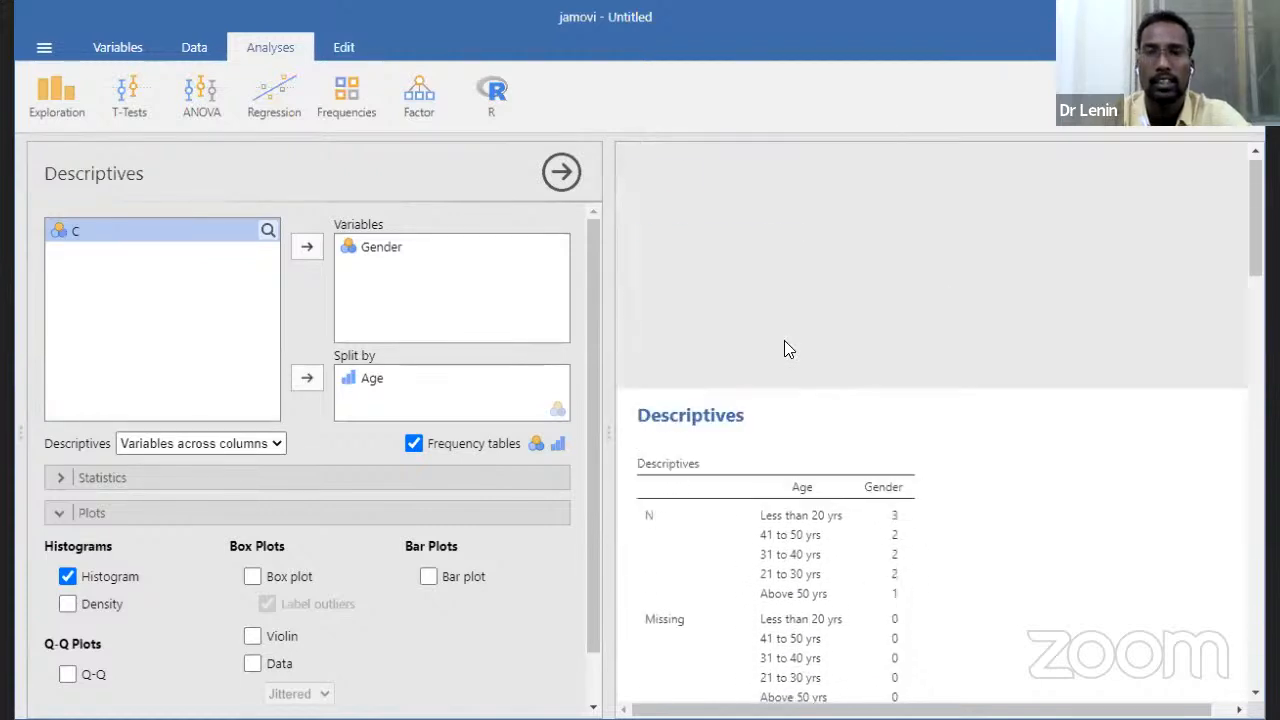
scroll(784, 347, down, 6)
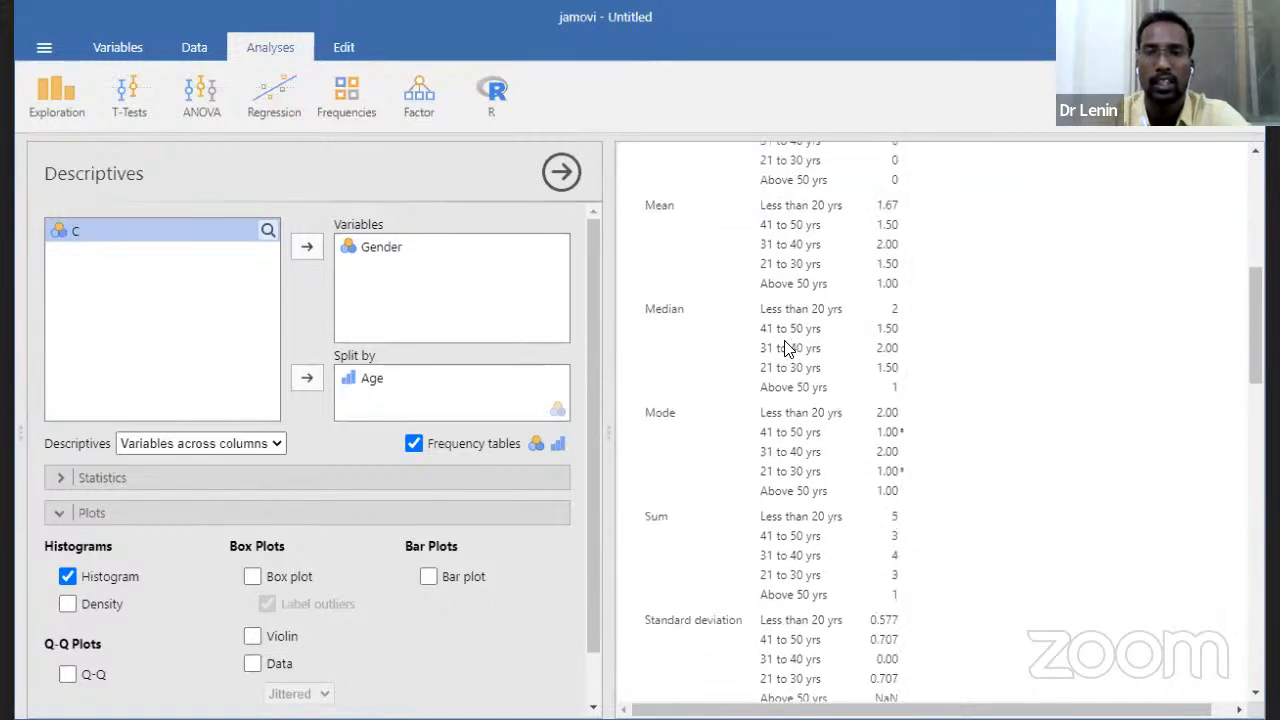
scroll(784, 347, up, 5)
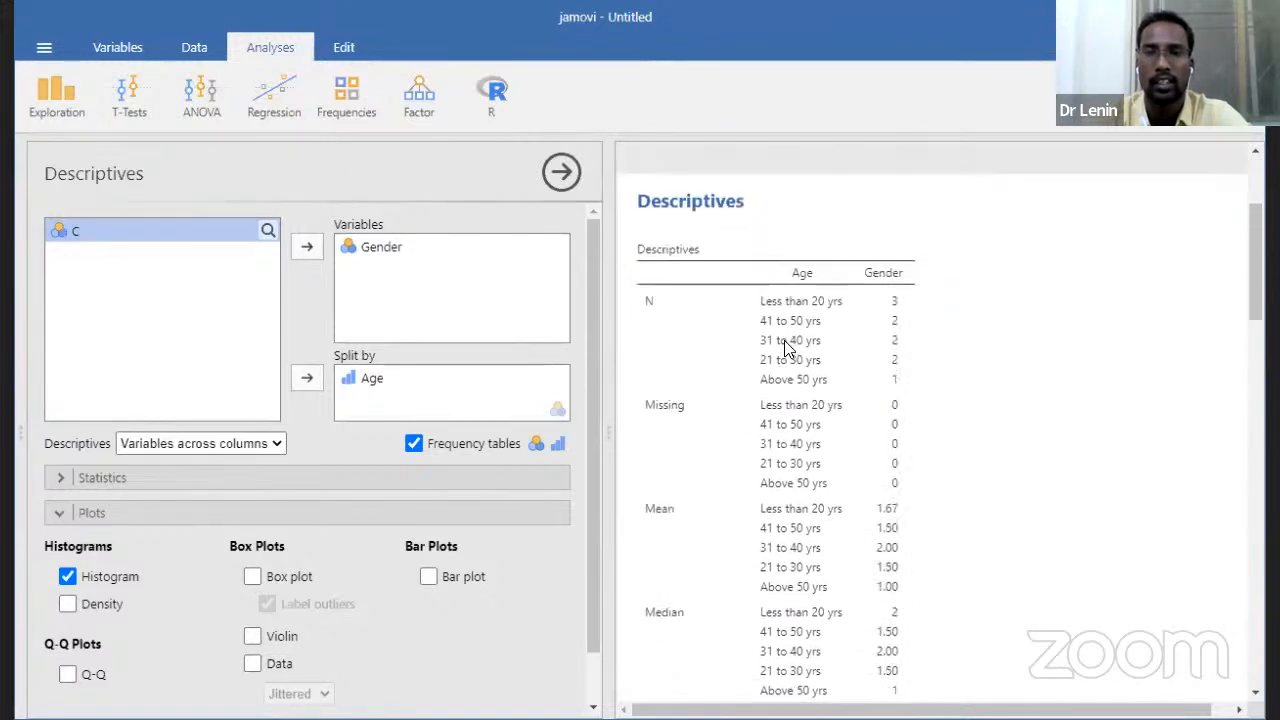
scroll(784, 347, down, 3)
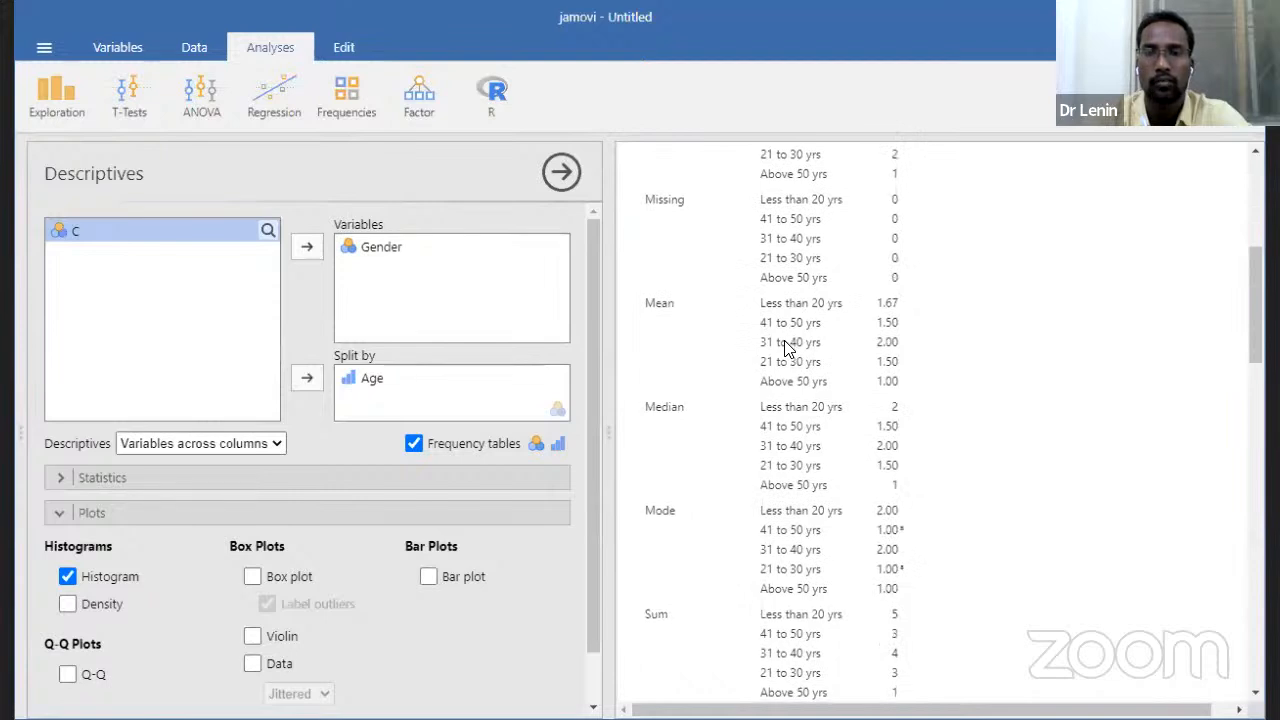
scroll(784, 347, up, 1)
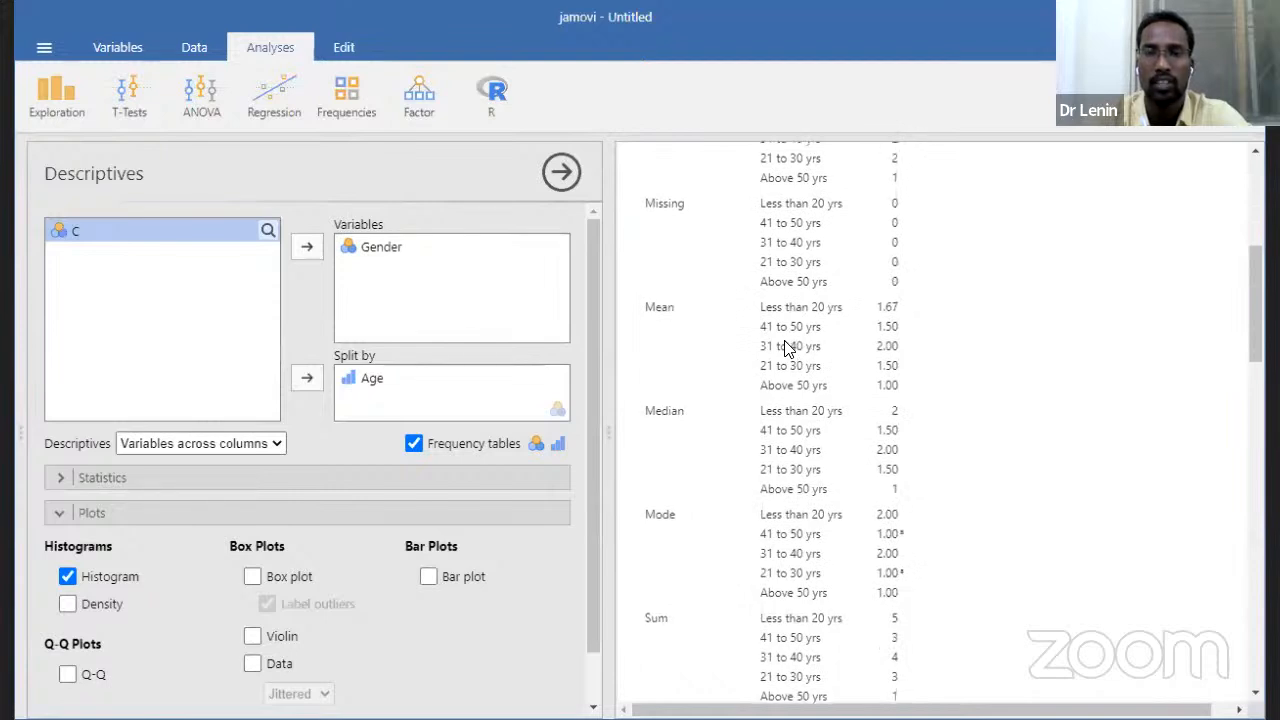
scroll(784, 347, down, 3)
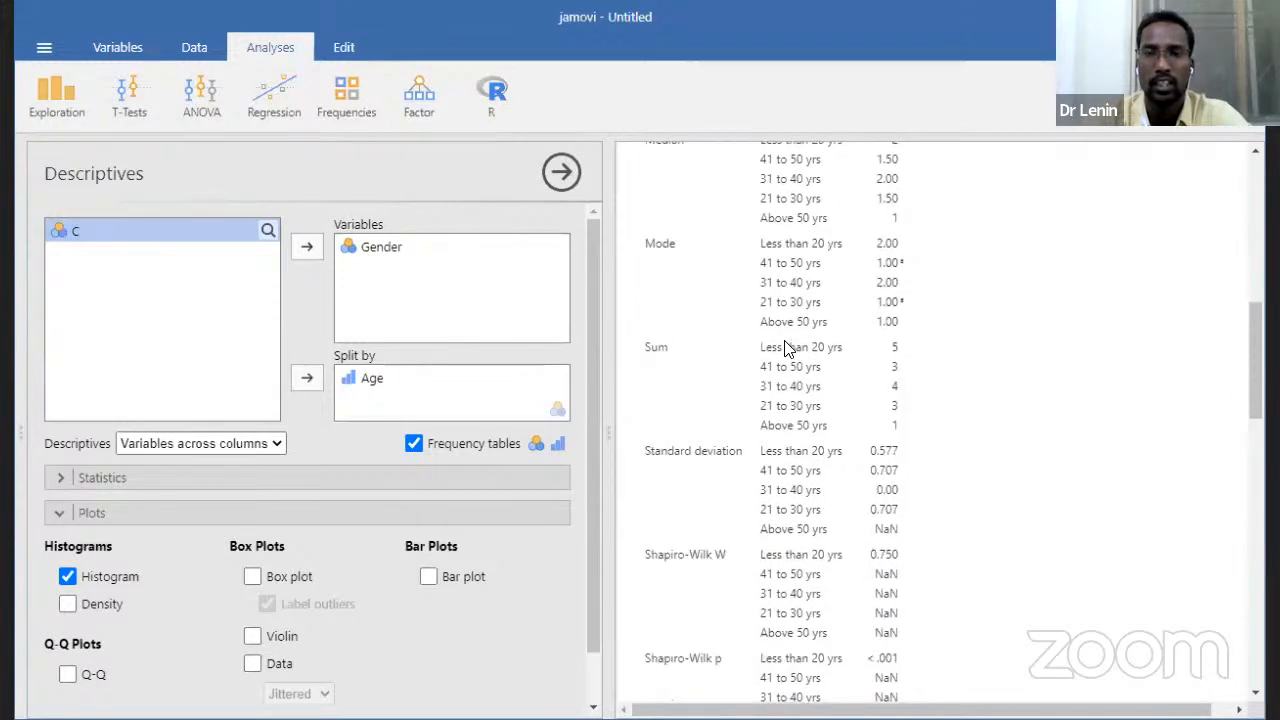
scroll(784, 347, down, 4)
scroll(784, 347, down, 3)
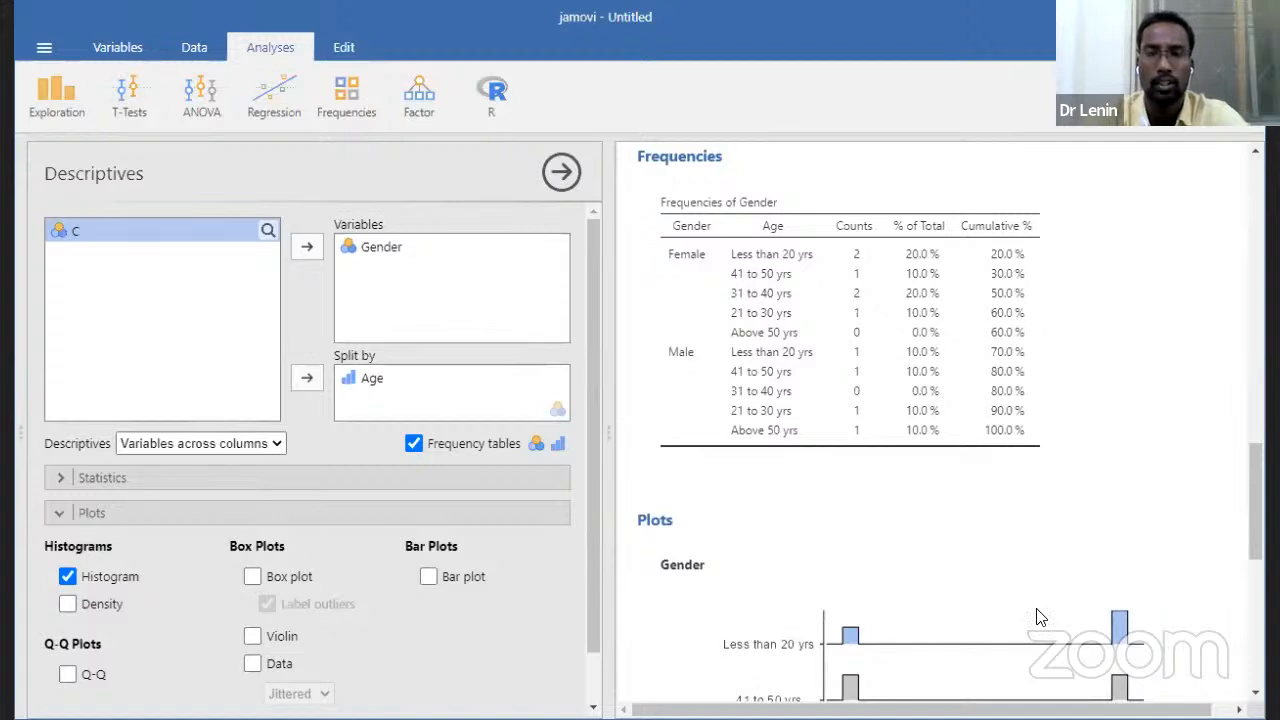
Compare the Gender frequency table split by Age with the Gender histogram for each age group
scroll(1074, 471, down, 3)
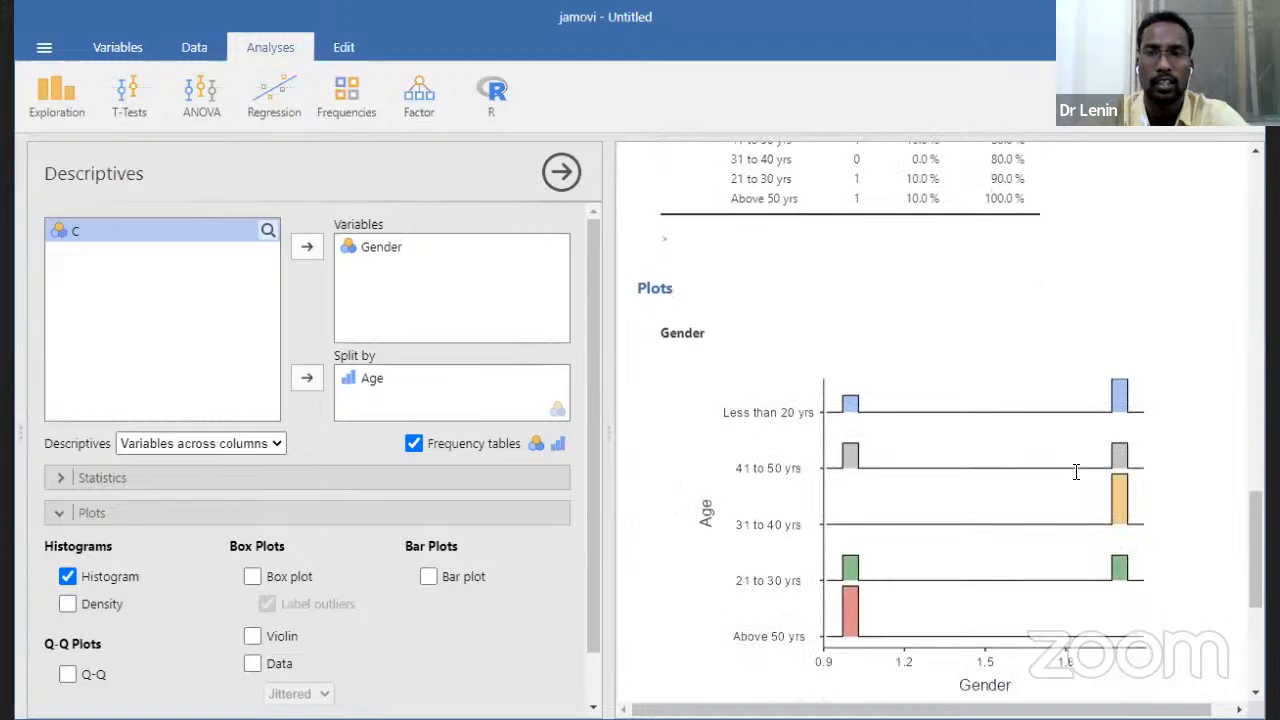
scroll(1076, 471, down, 3)
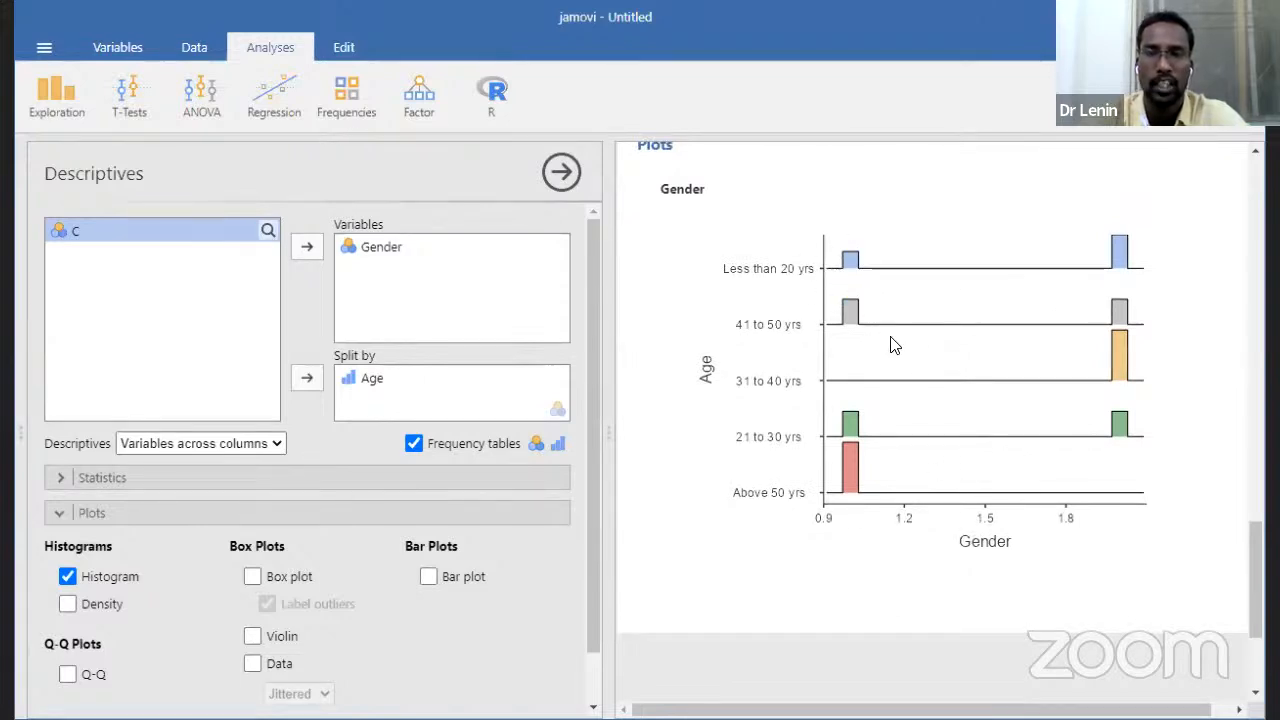
scroll(894, 345, up, 5)
scroll(826, 500, down, 1)
scroll(808, 560, up, 2)
scroll(800, 420, down, 5)
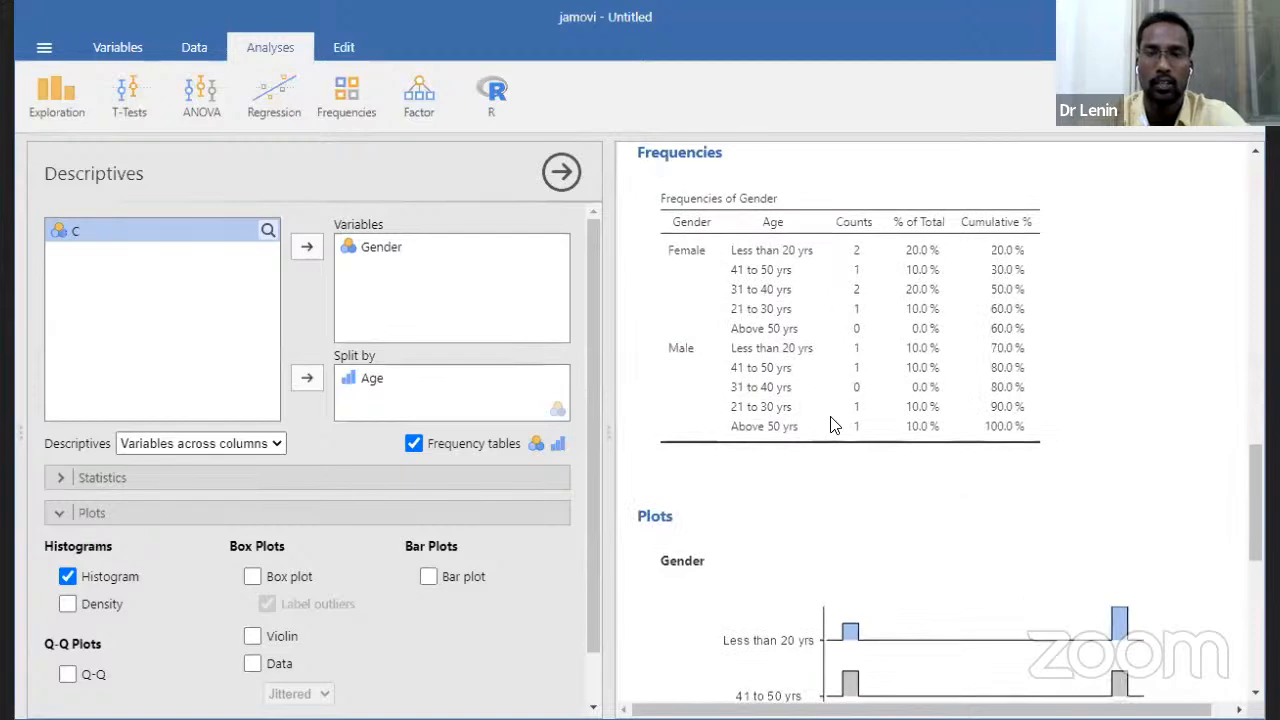
scroll(830, 425, down, 10)
scroll(826, 337, up, 15)
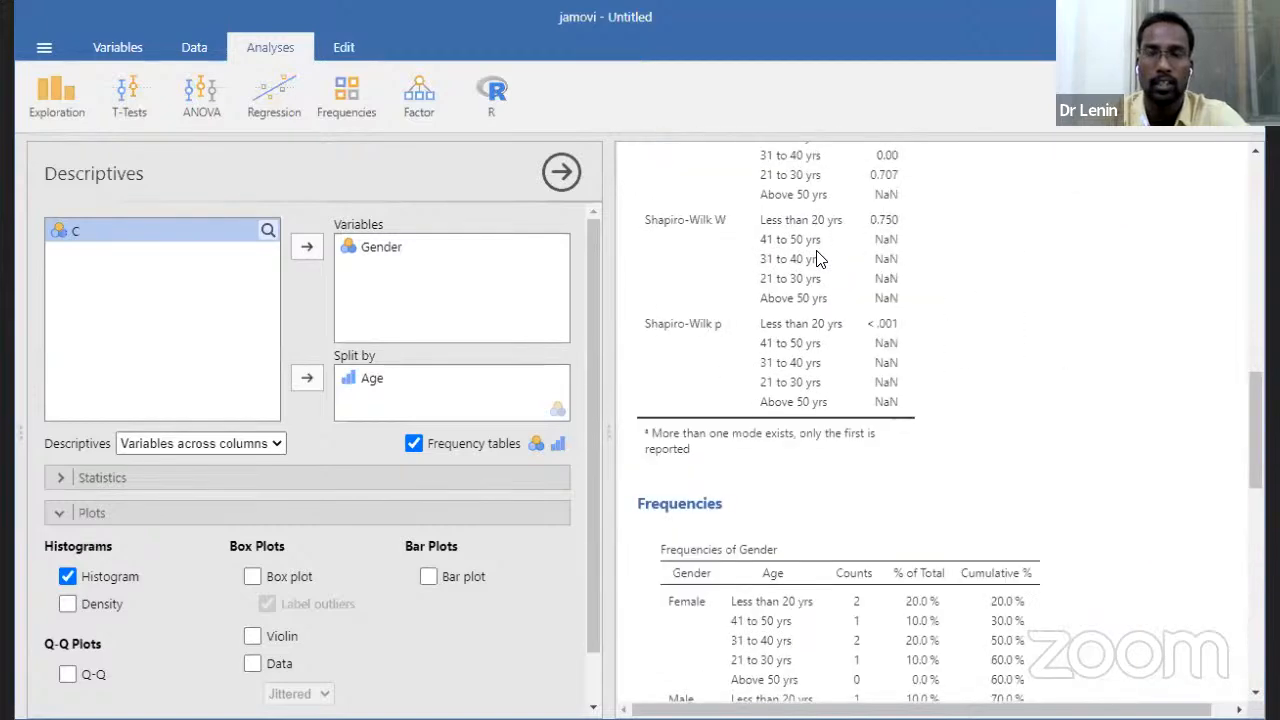
scroll(818, 258, down, 6)
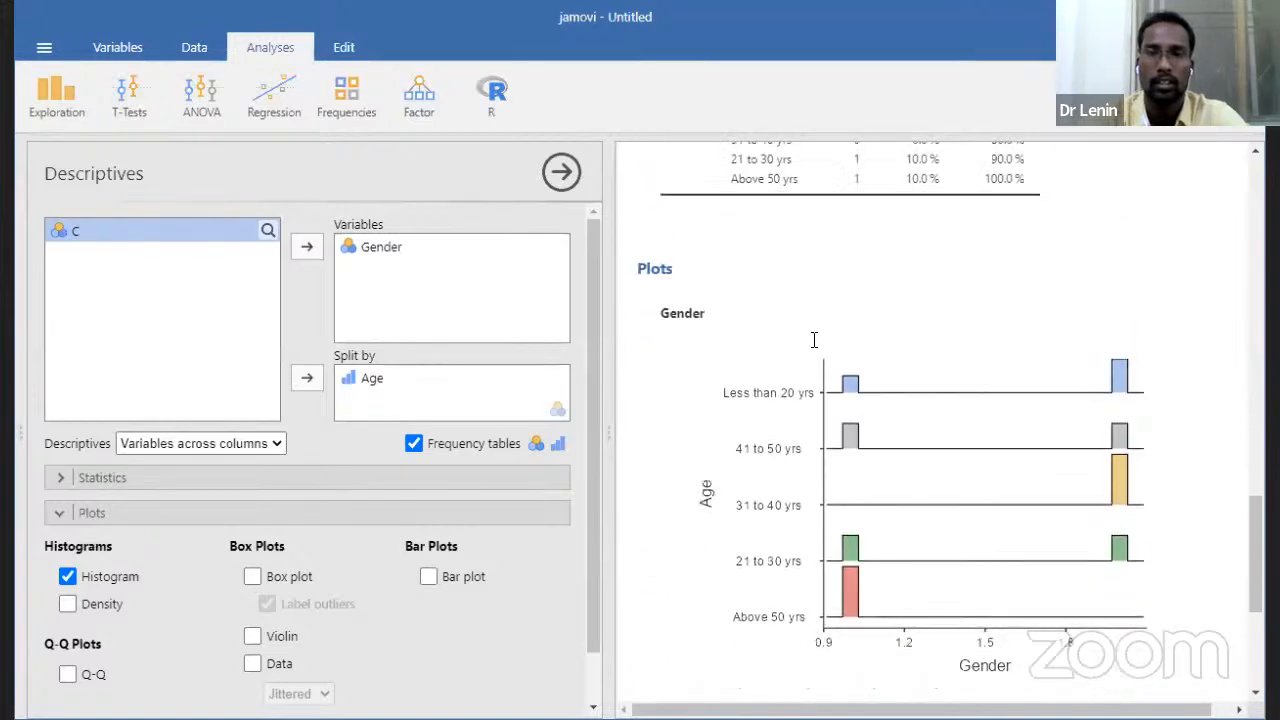
scroll(813, 348, up, 1)
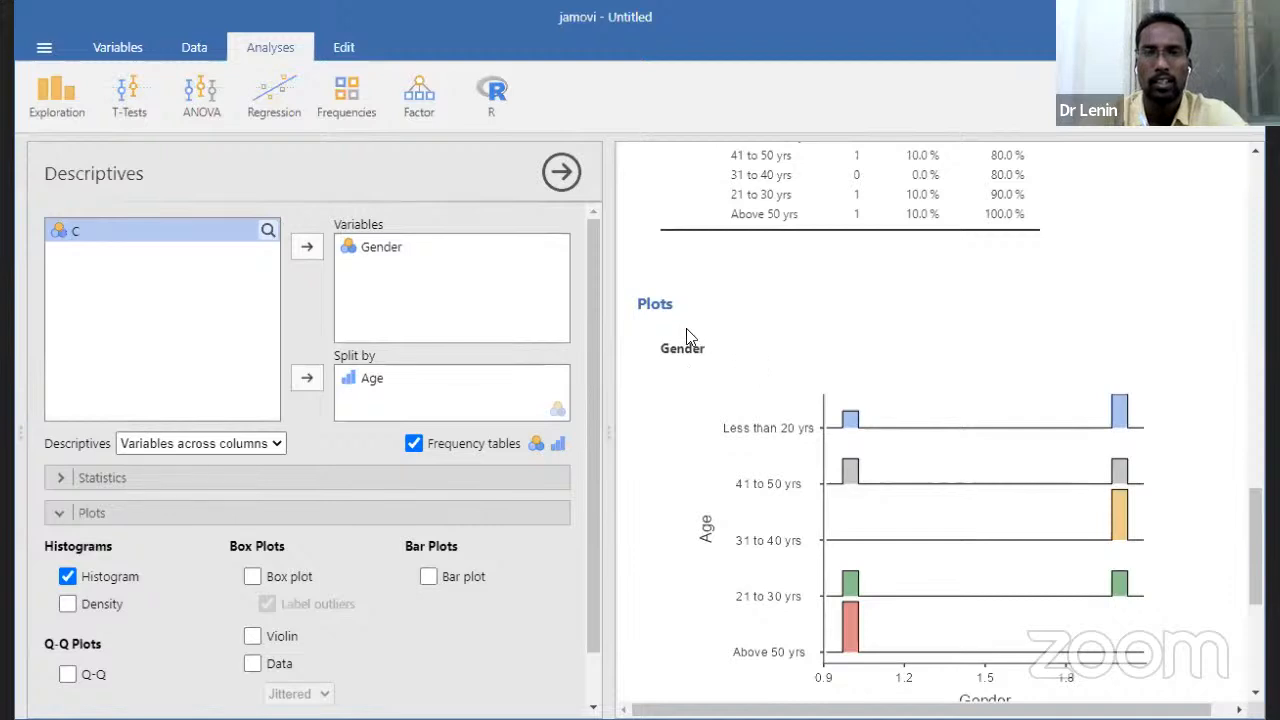
Add an Independent Samples contingency table analysis with the χ² test of association and view its blank tables
click(348, 94)
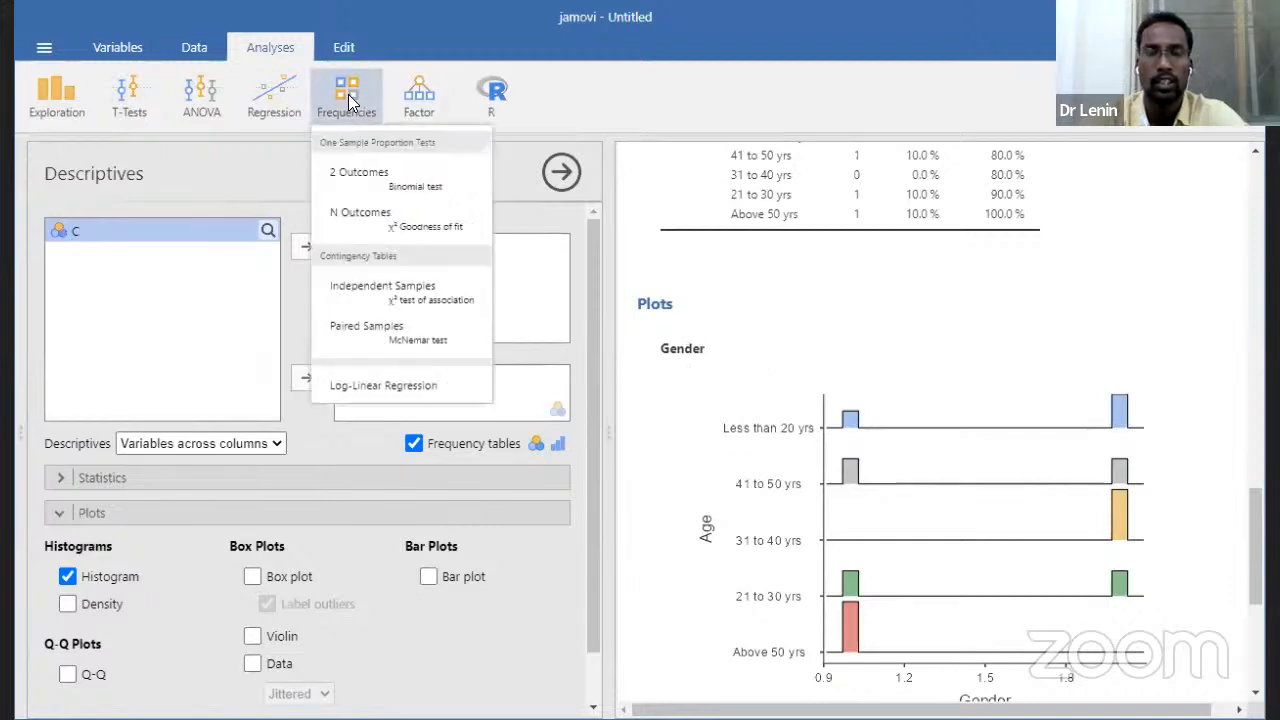
click(389, 297)
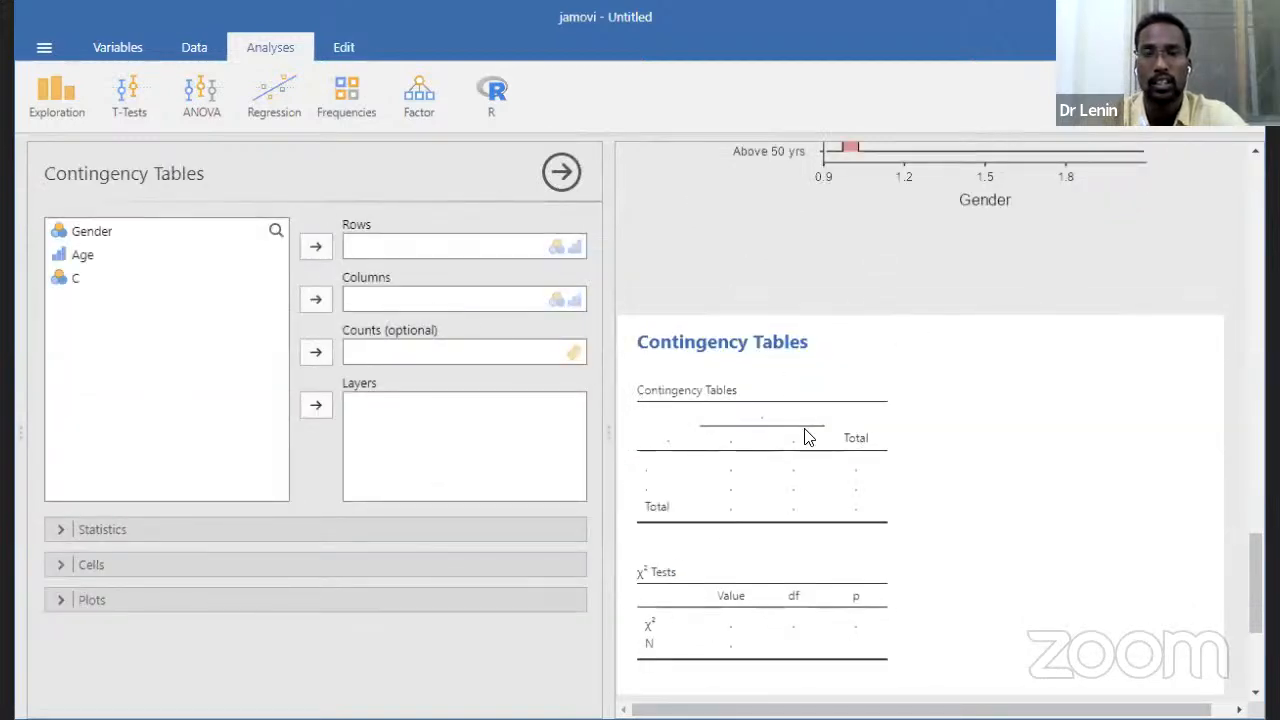
scroll(808, 437, down, 5)
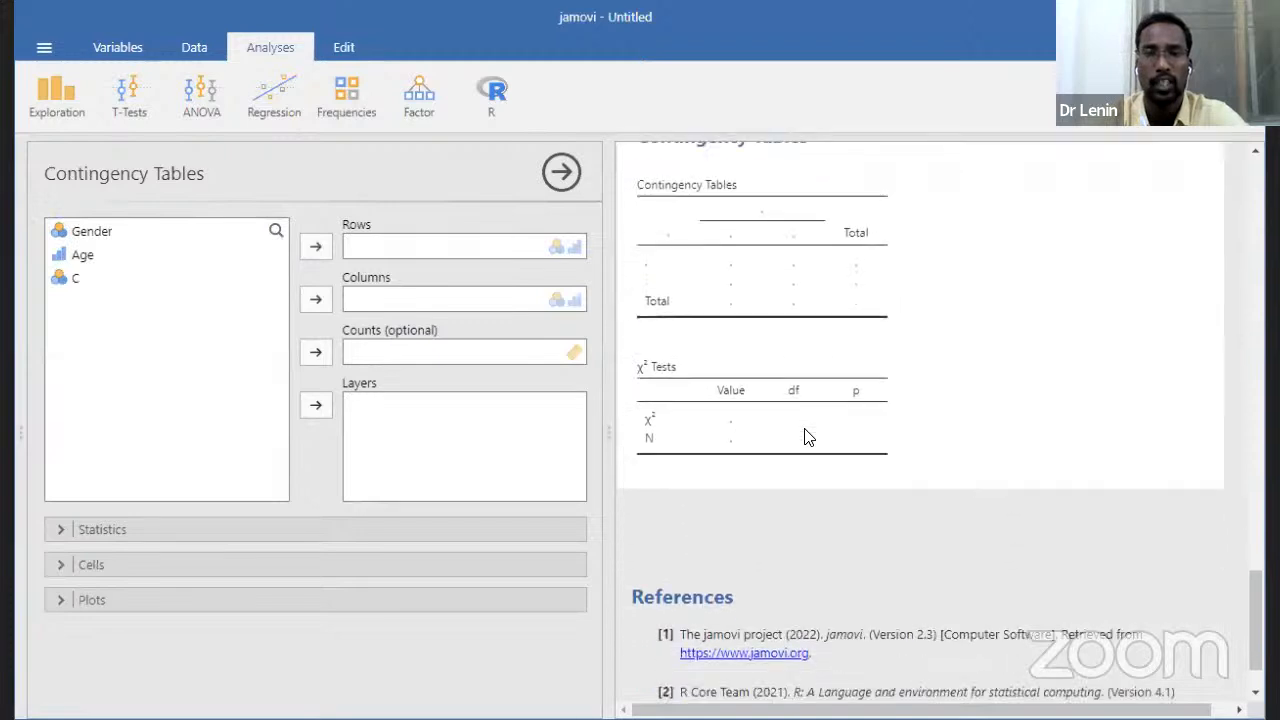
scroll(808, 437, up, 4)
scroll(808, 437, down, 2)
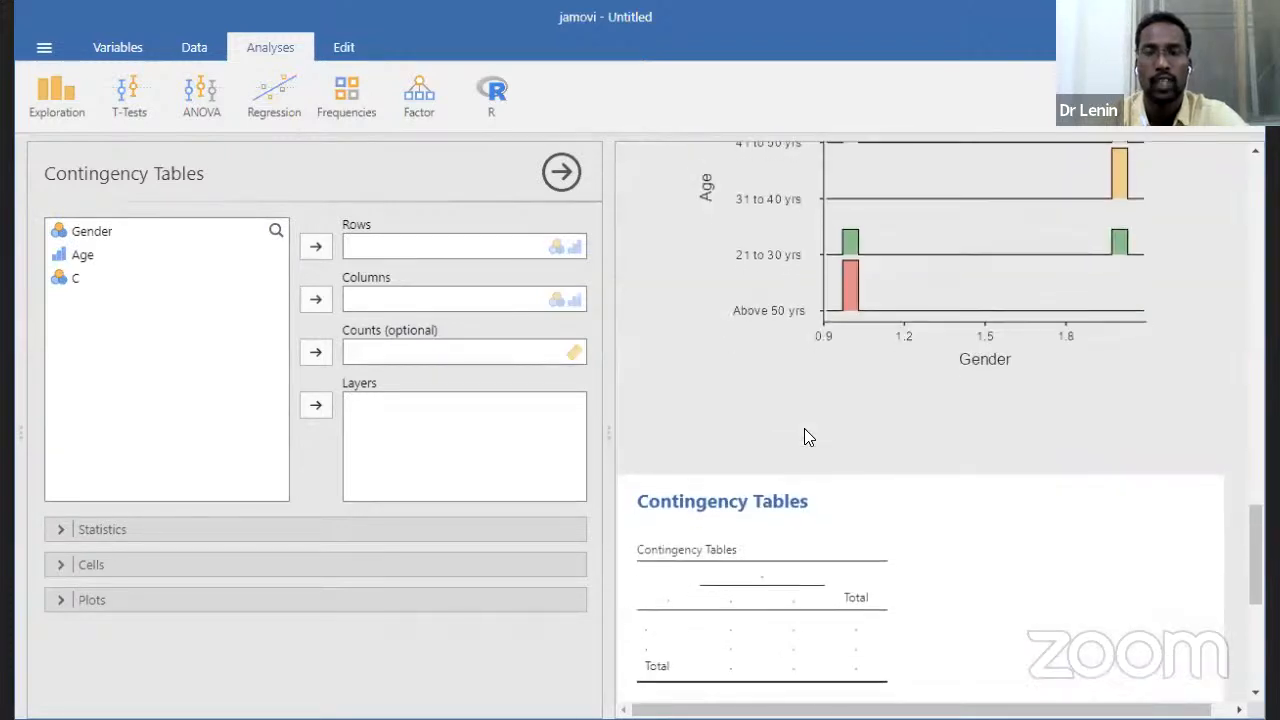
scroll(808, 437, down, 3)
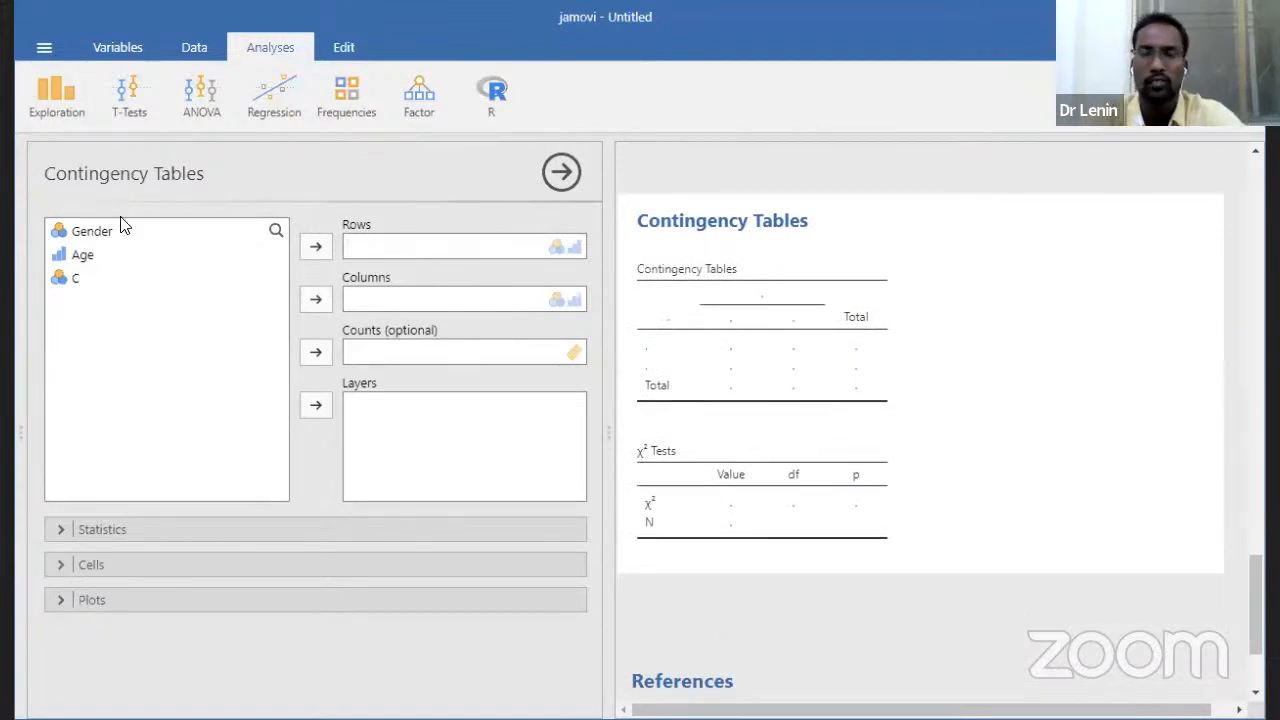
Browse the computer's files for a data file to open
click(45, 50)
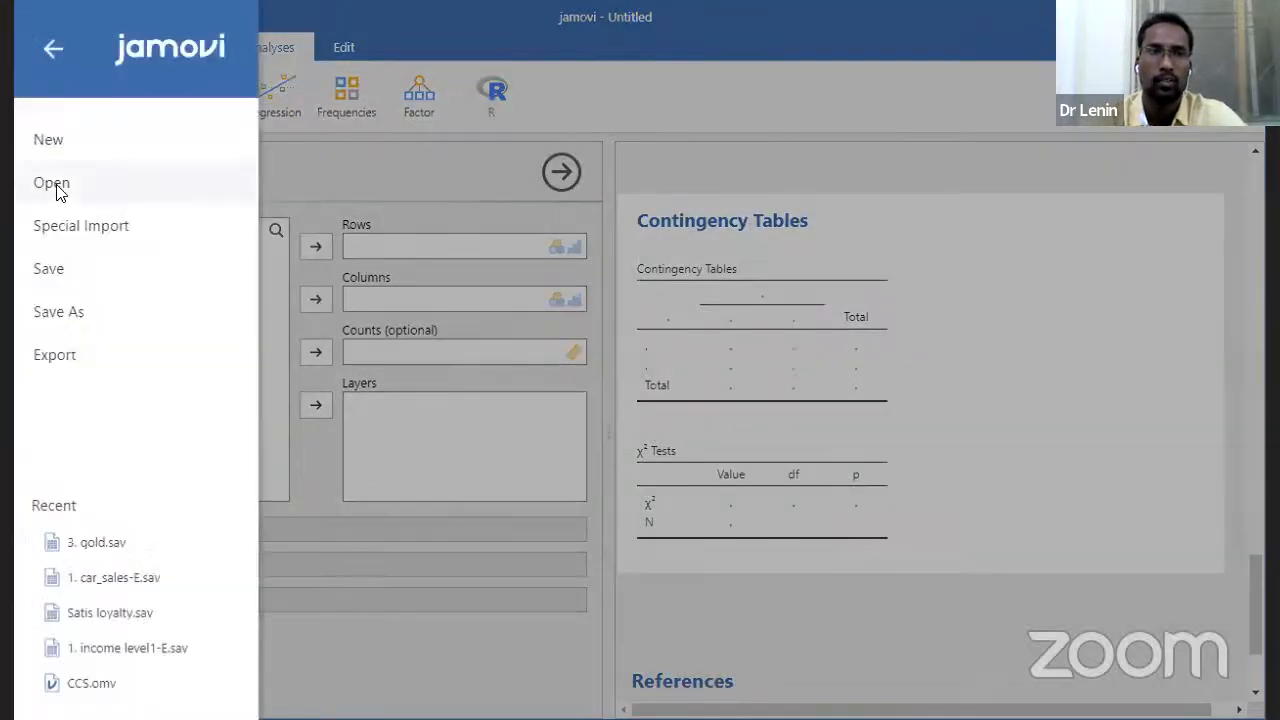
click(52, 186)
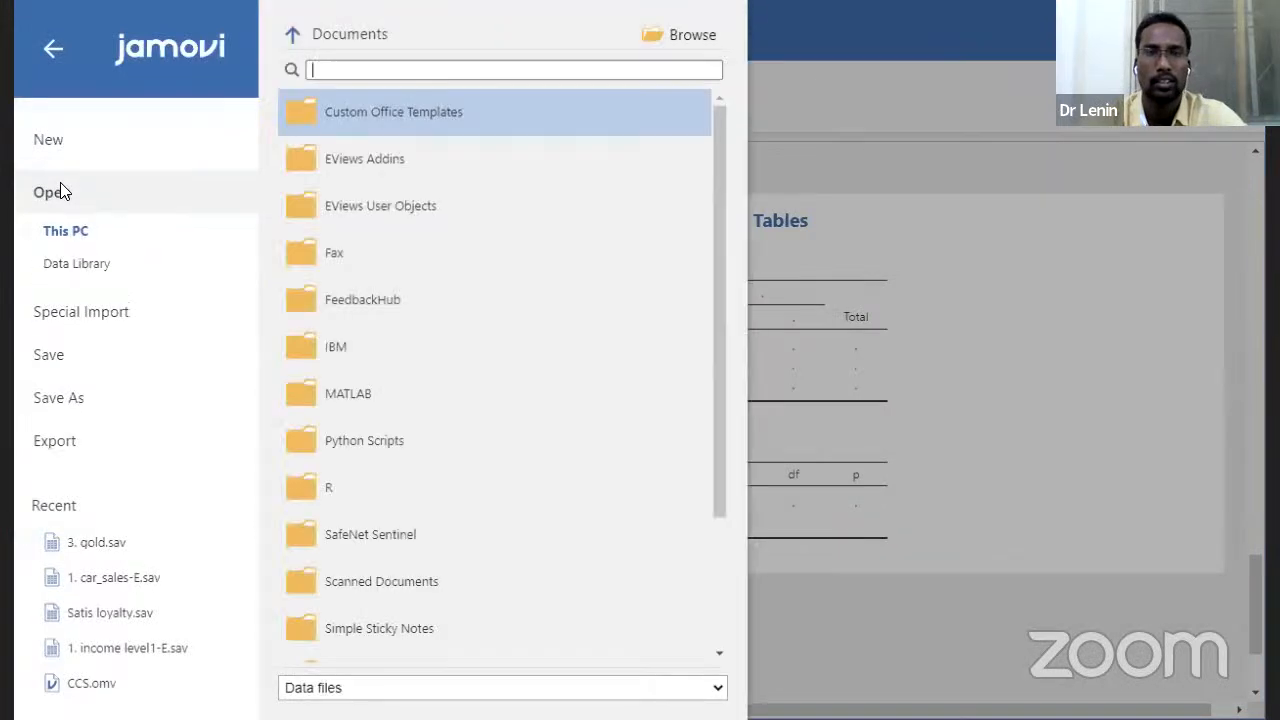
click(692, 35)
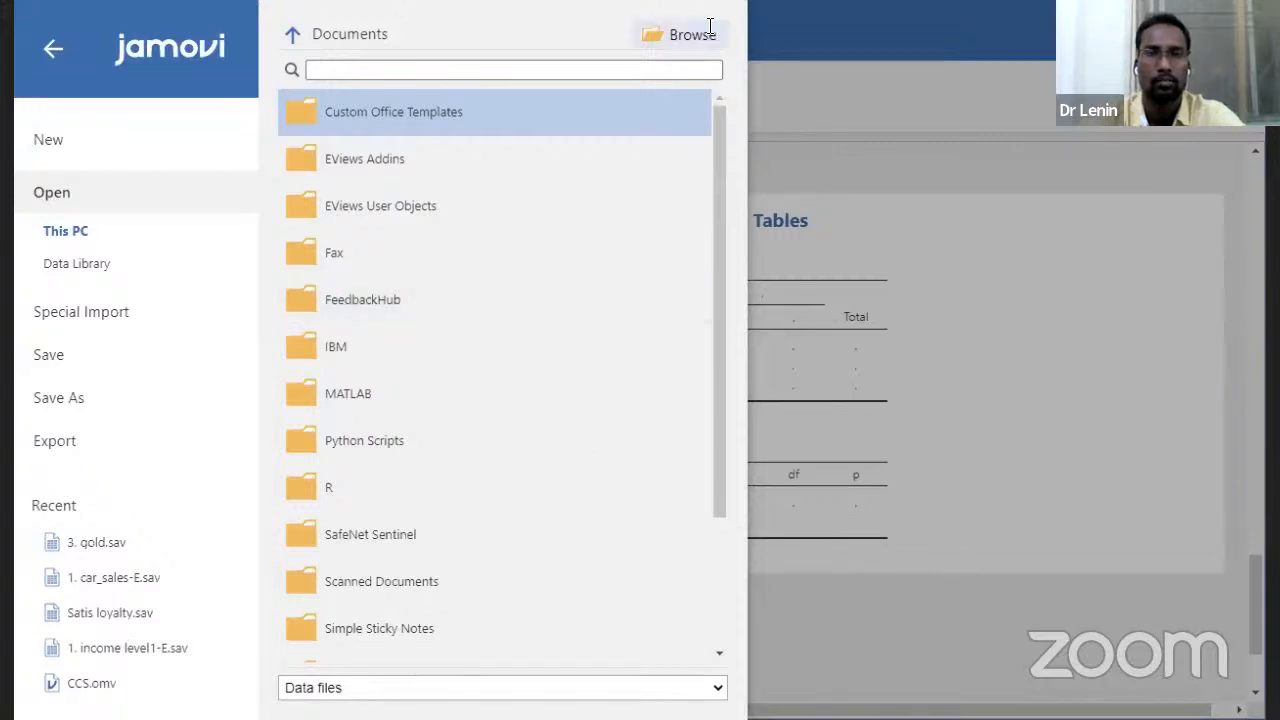
click(561, 112)
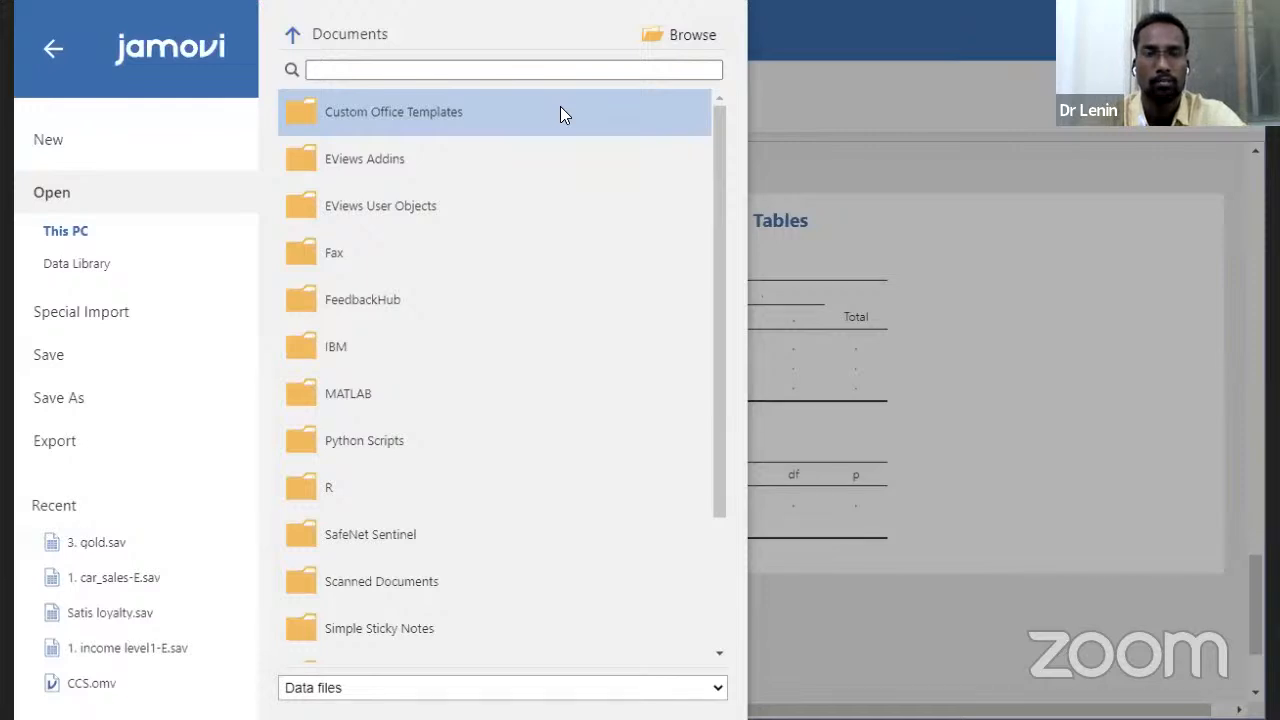
click(476, 438)
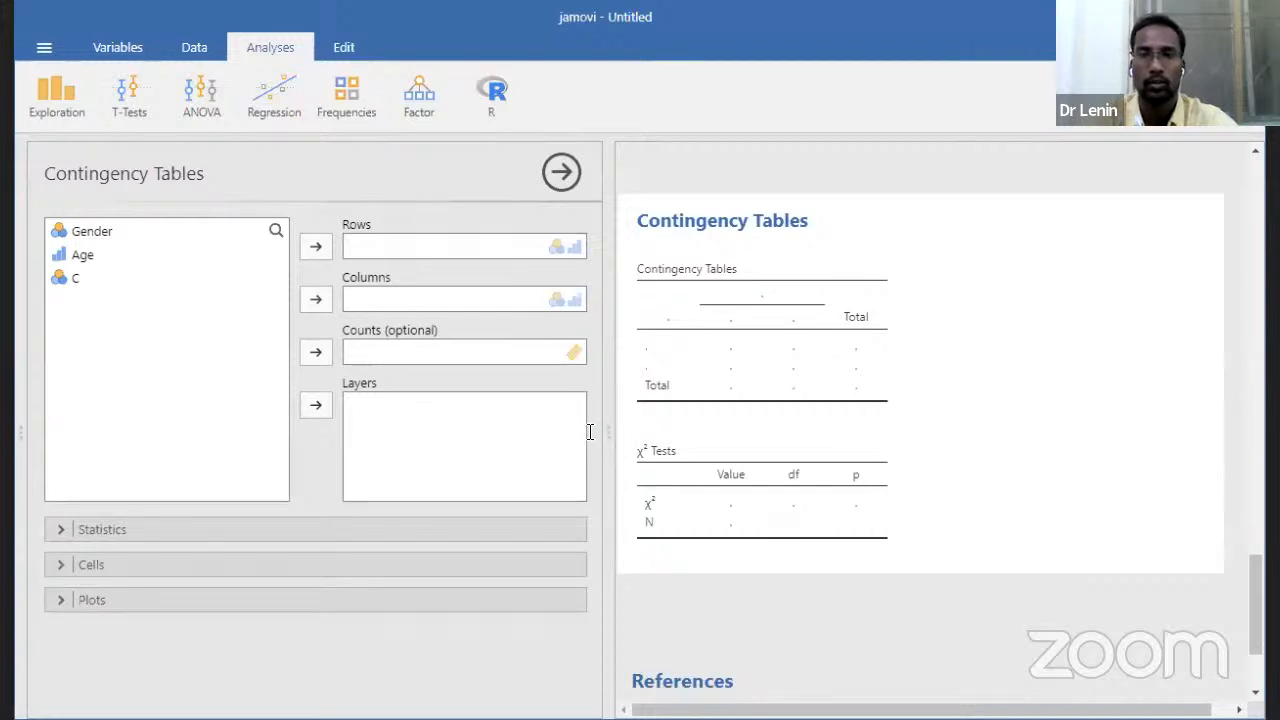
Switch to Data entry.doc in Word and paste the copied One Sample T-Test output below question 13
key(alt+Tab)
scroll(552, 428, down, 10)
scroll(552, 428, up, 5)
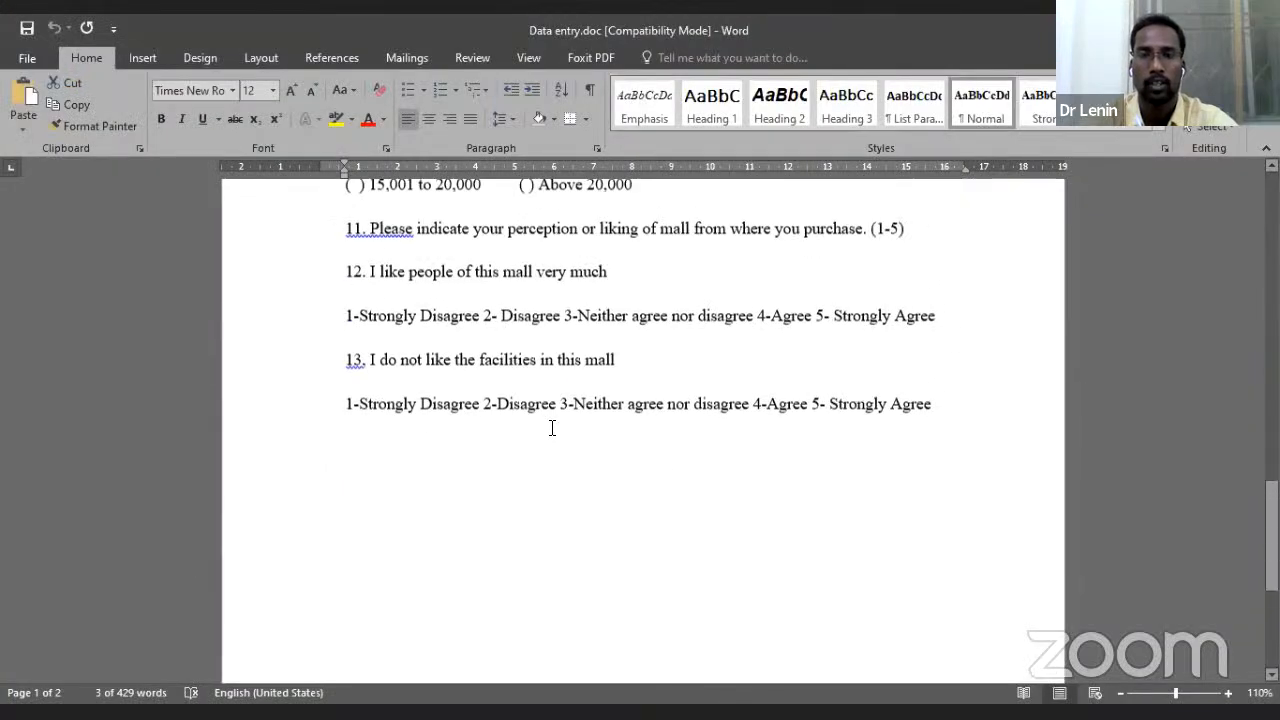
click(664, 470)
key(Return)
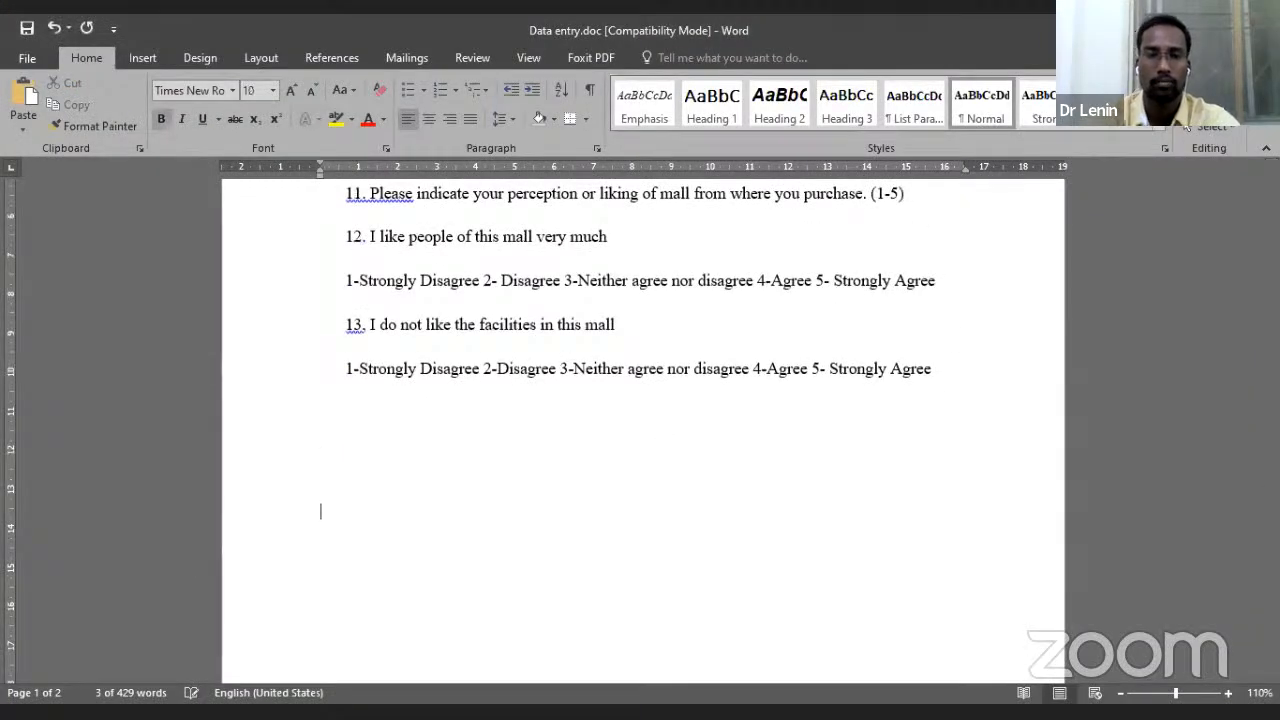
key(ctrl+v)
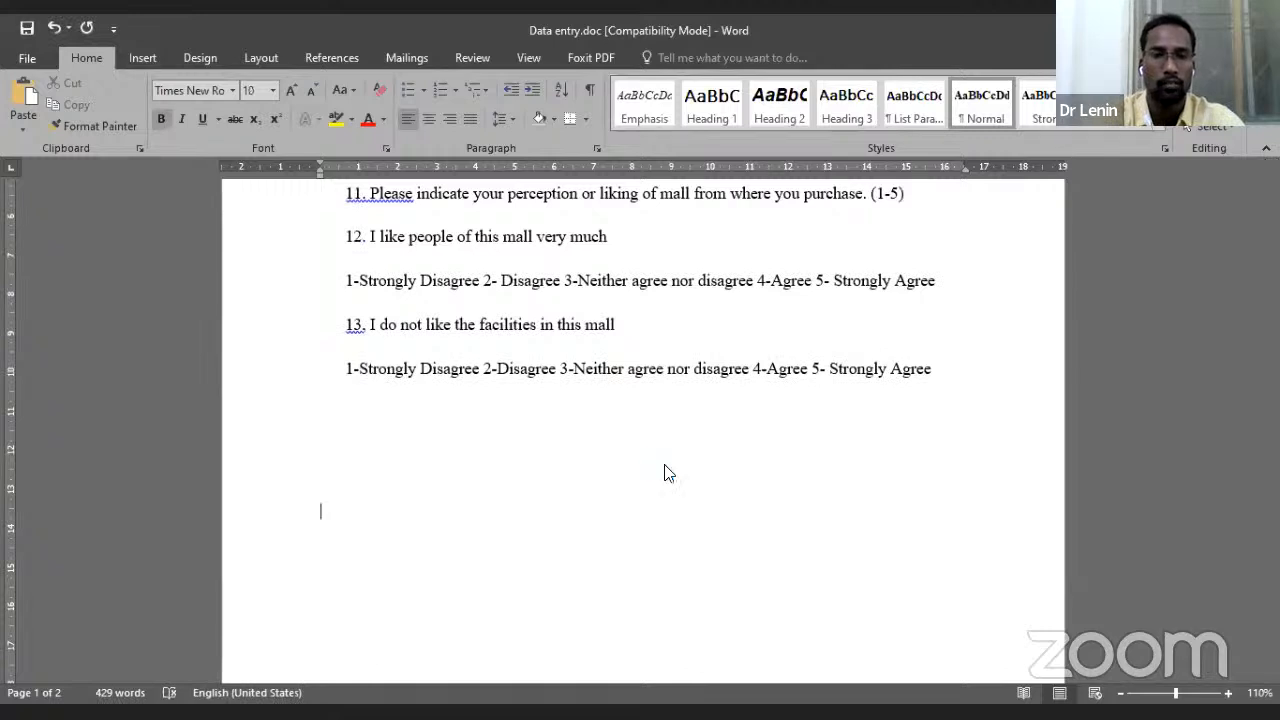
Review the pasted Descriptives, One Sample T-Test and Shapiro-Wilk normality tables in the document
scroll(664, 459, up, 1)
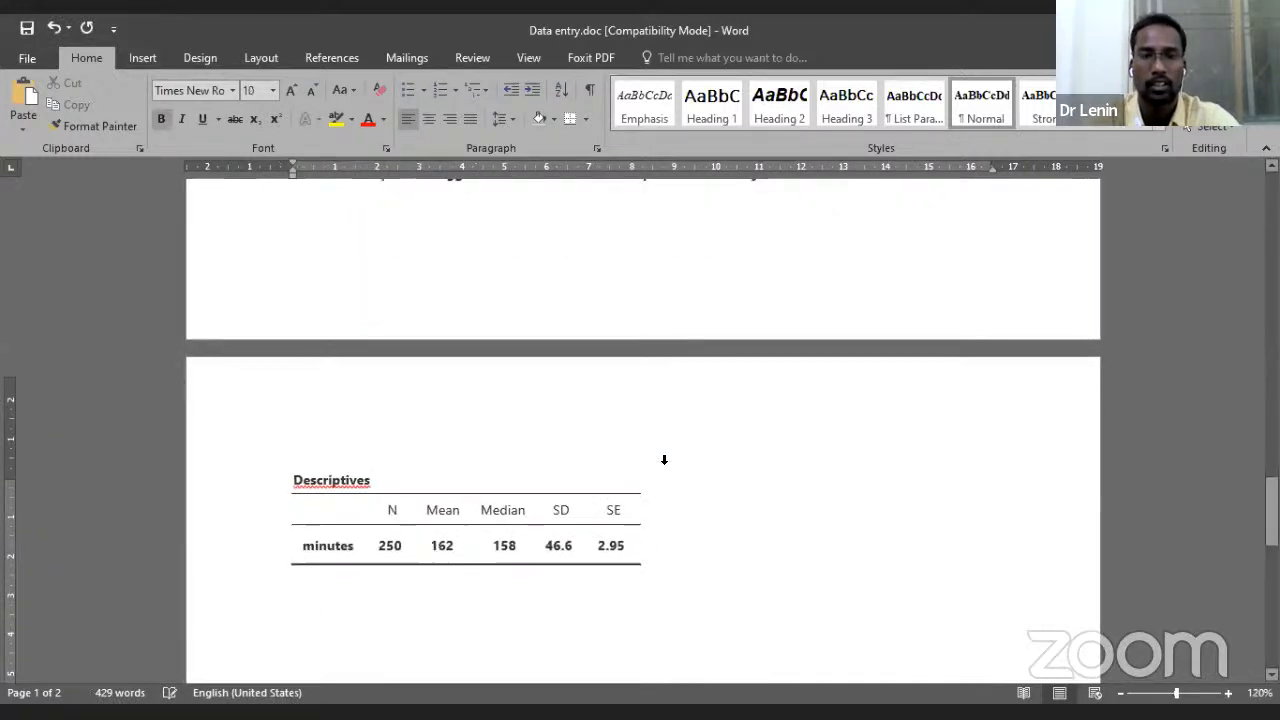
scroll(664, 459, down, 1)
scroll(665, 462, up, 5)
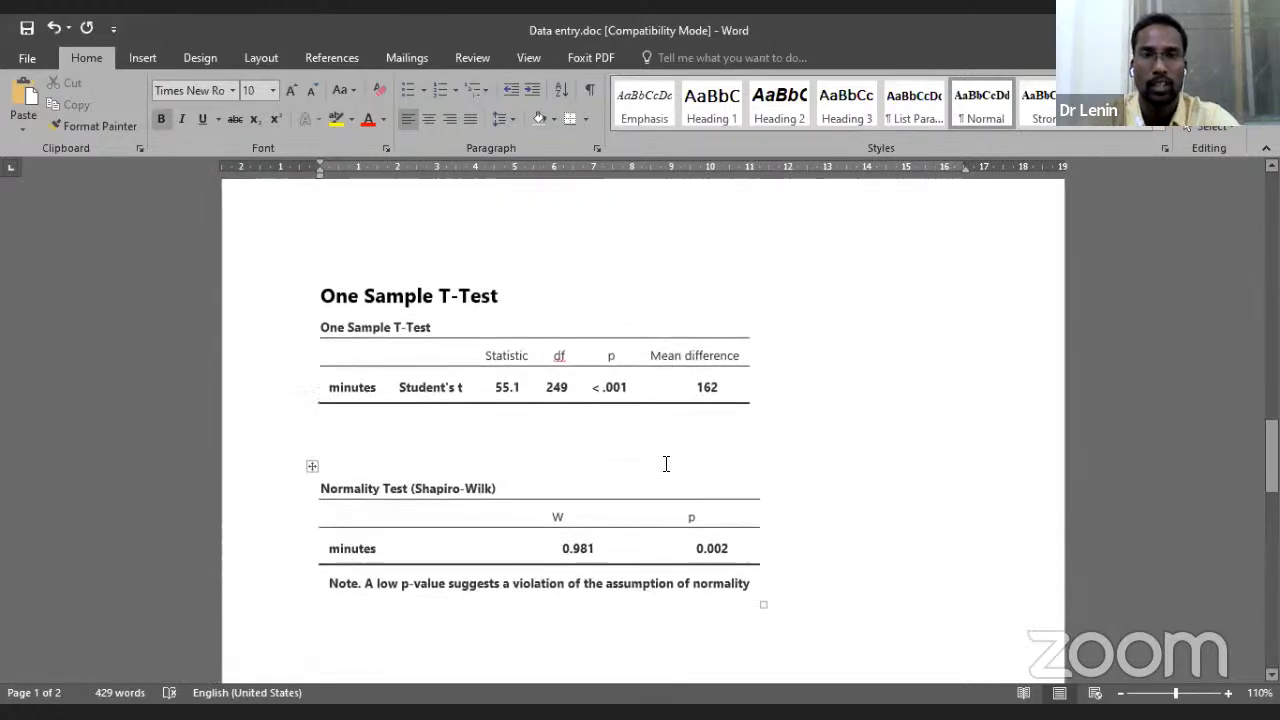
click(455, 436)
click(401, 360)
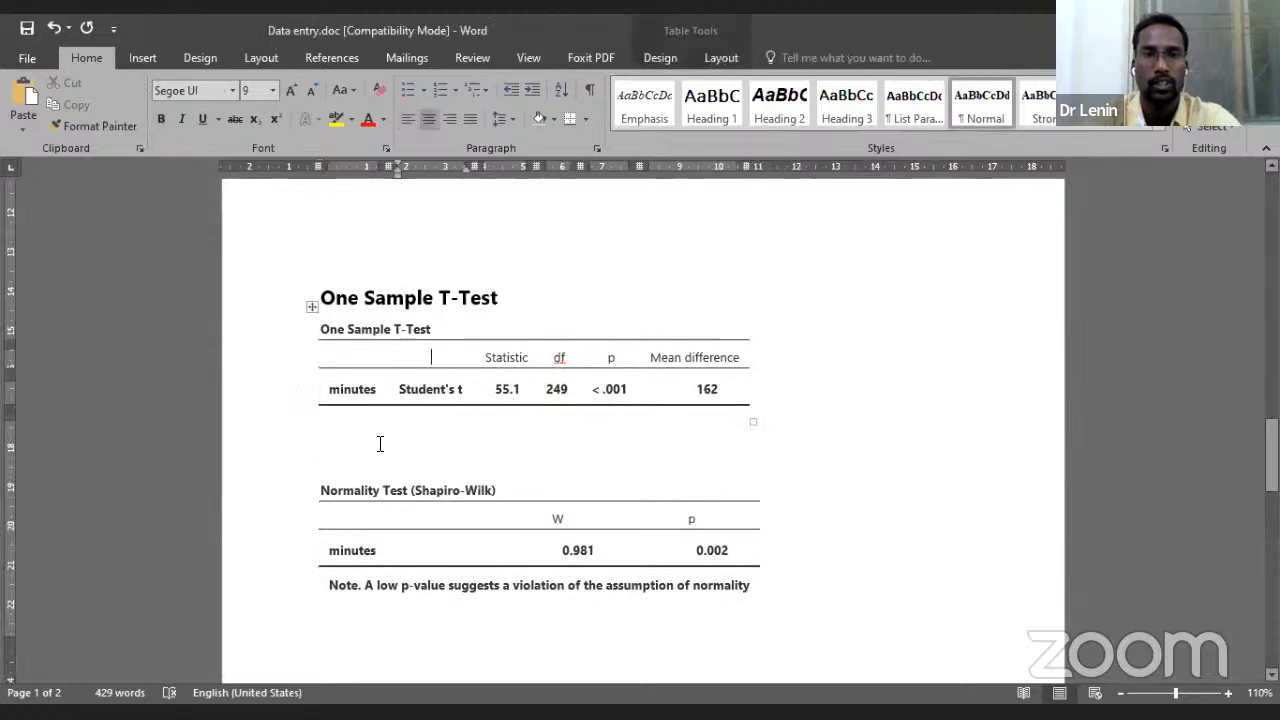
Start an interpretation line between the One Sample T-Test and Normality Test tables reading "From the above table statistic value is 55.1"
click(389, 432)
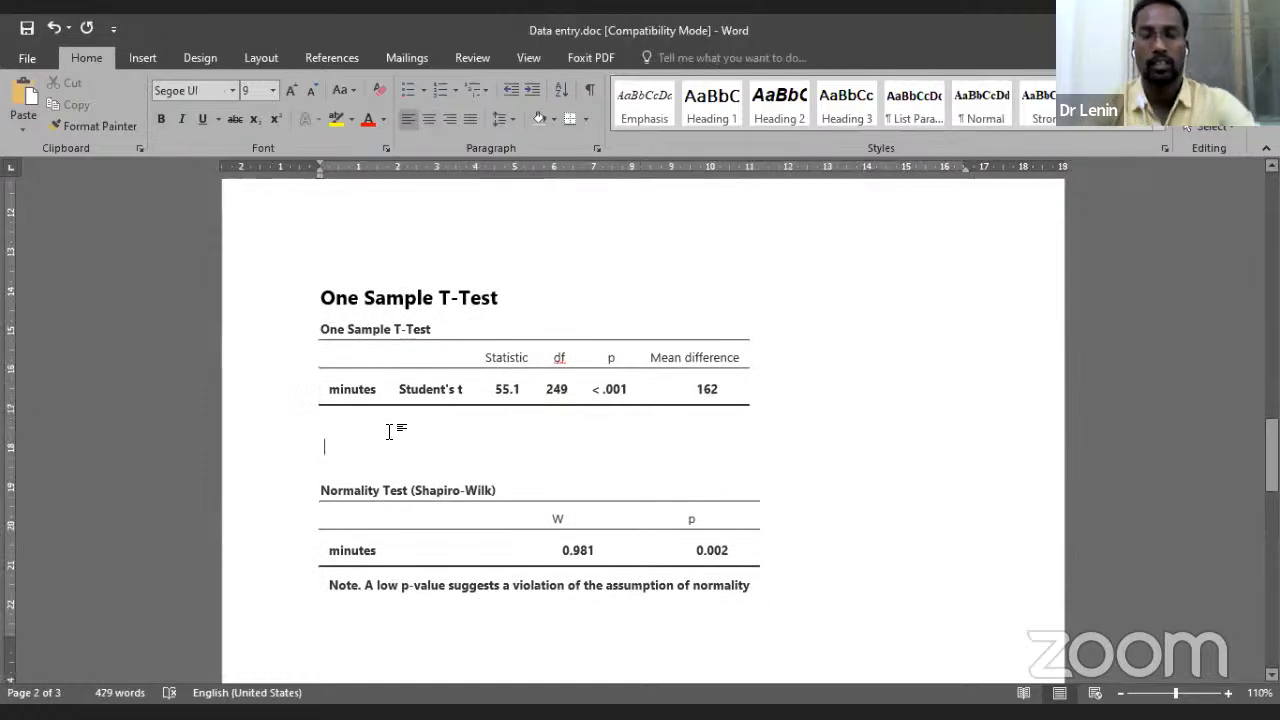
text(From the abo)
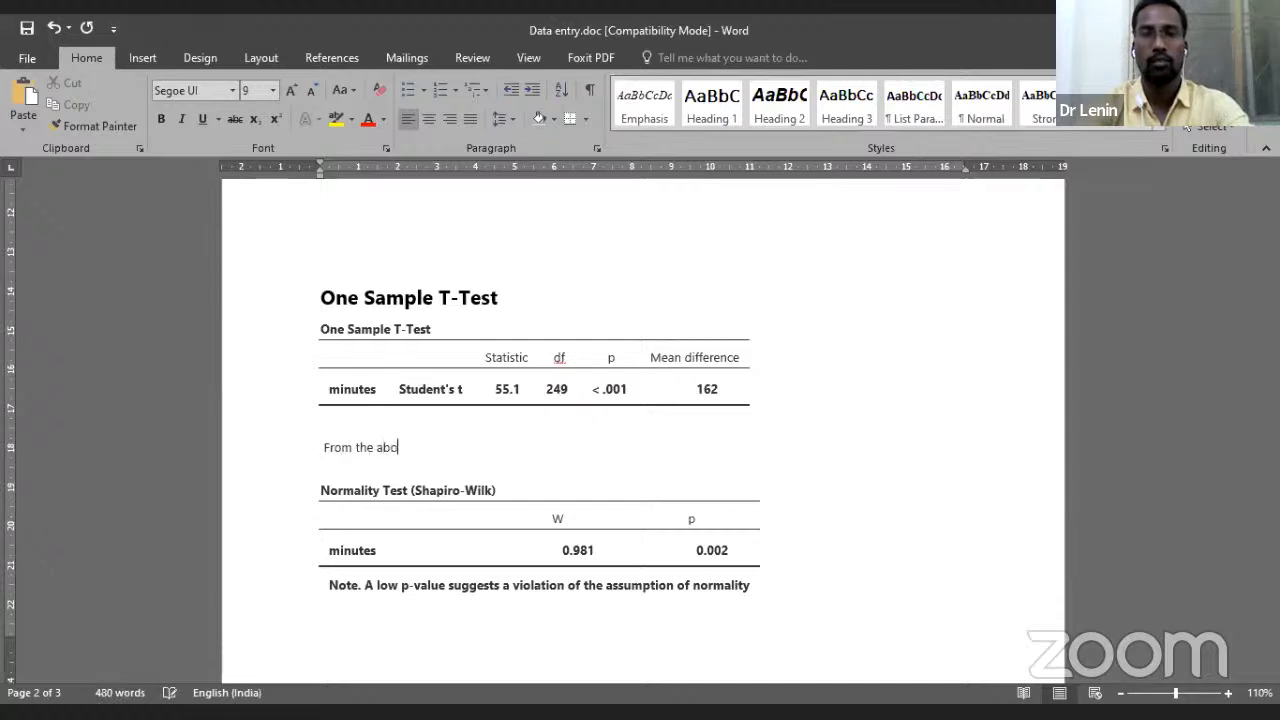
text(ve table )
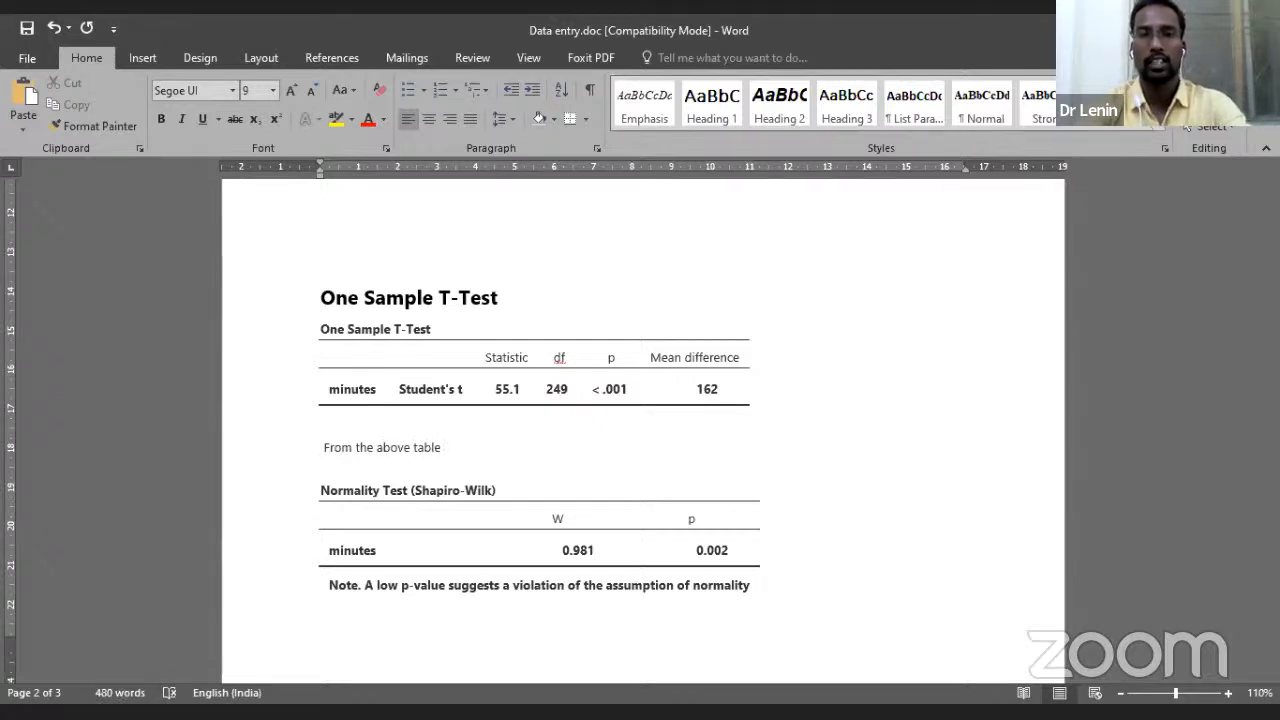
text(statist)
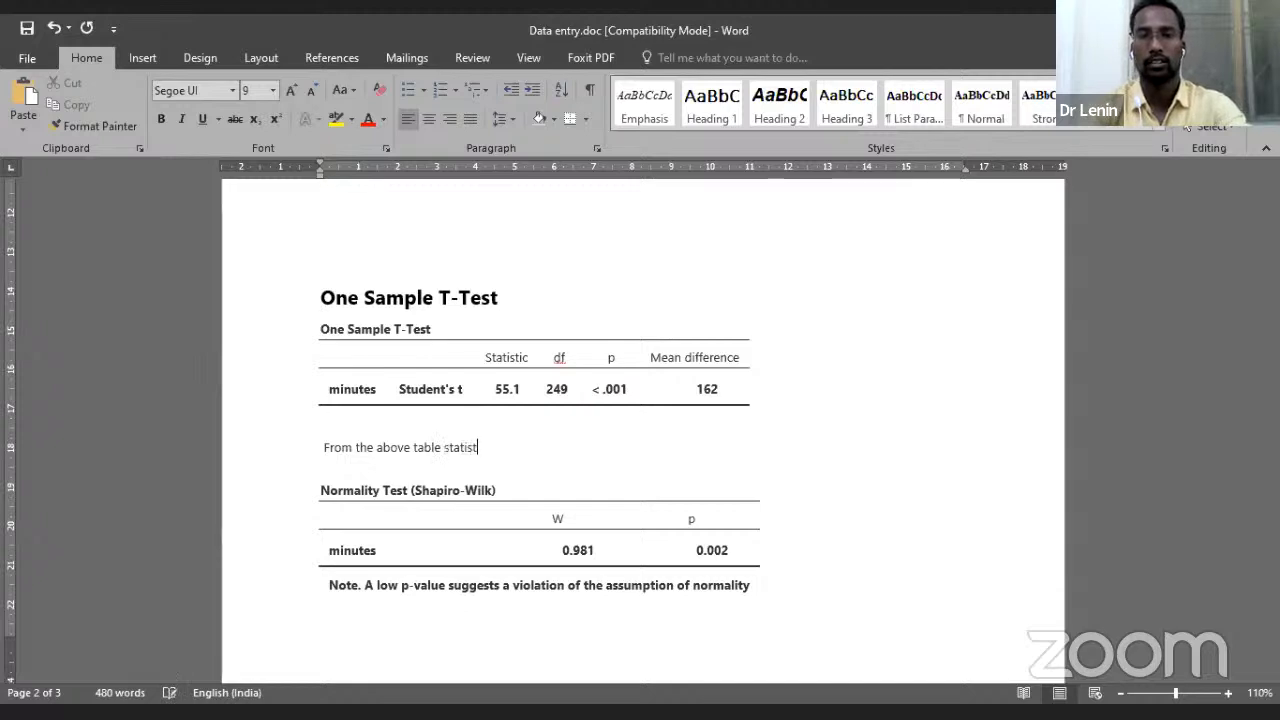
text(ic valuve i)
key(BackSpace)
key(BackSpace)
key(BackSpace)
key(BackSpace)
key(BackSpace)
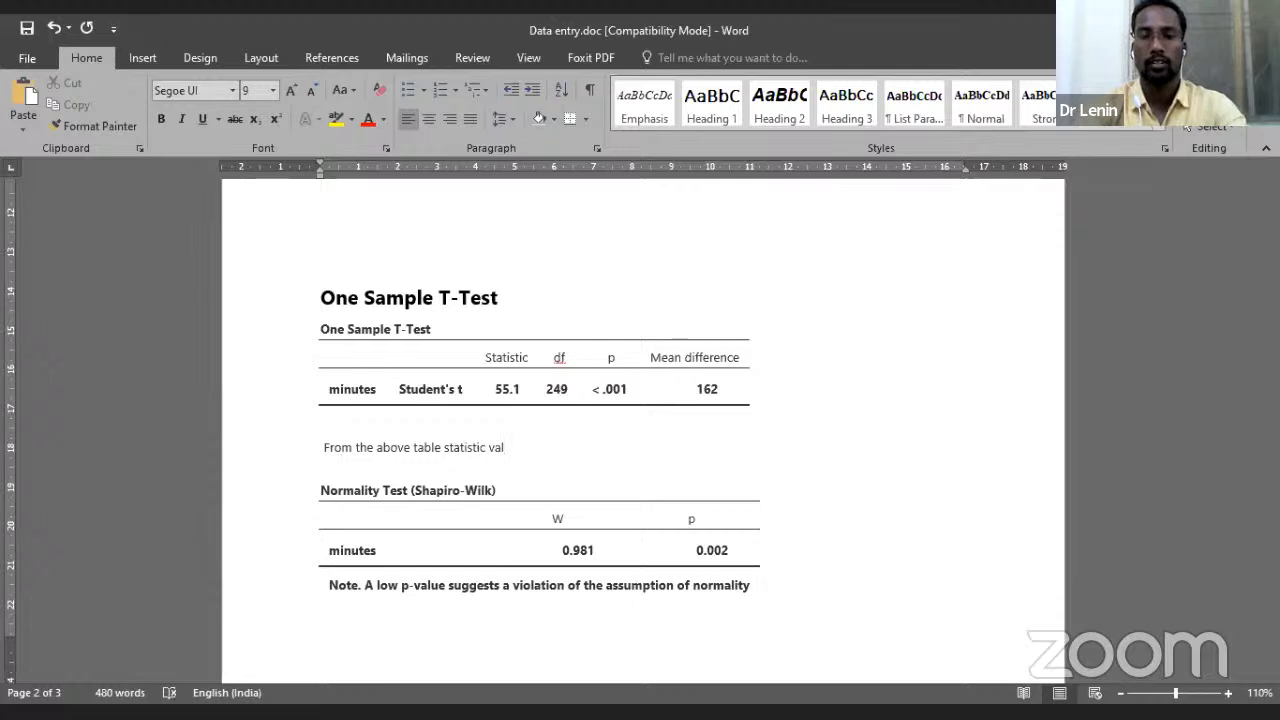
text(ue is )
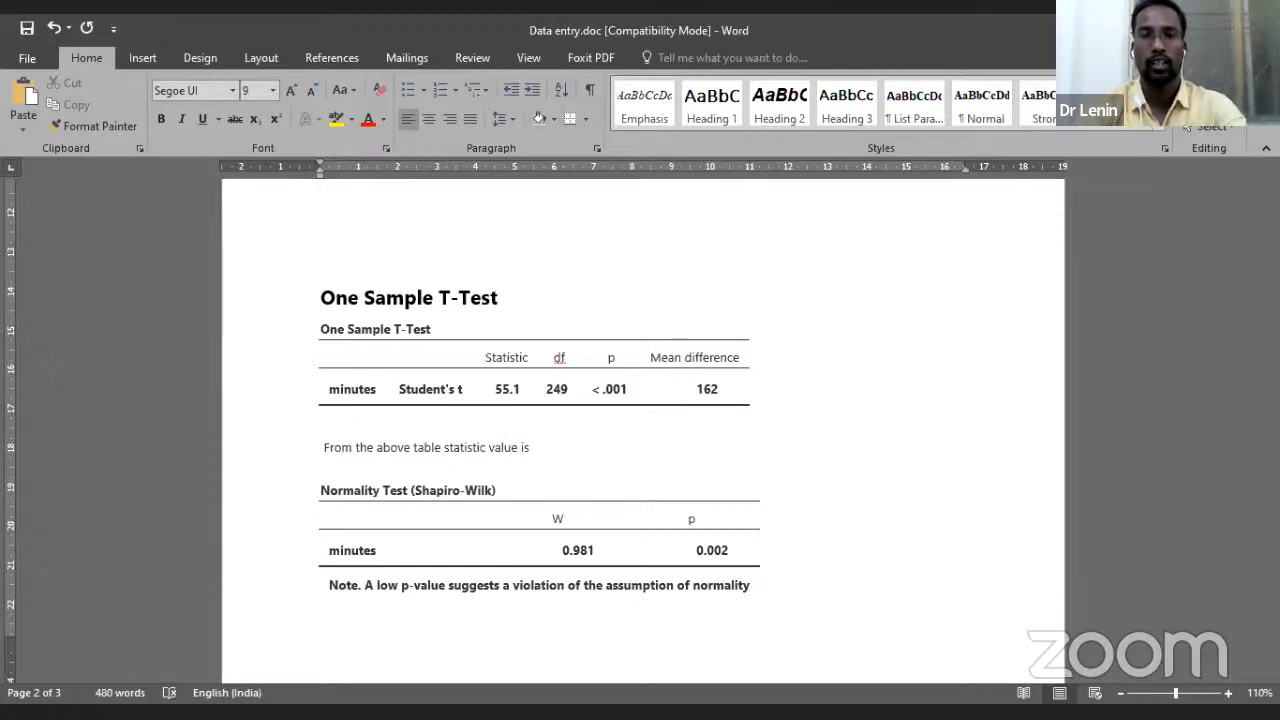
text(55.1)
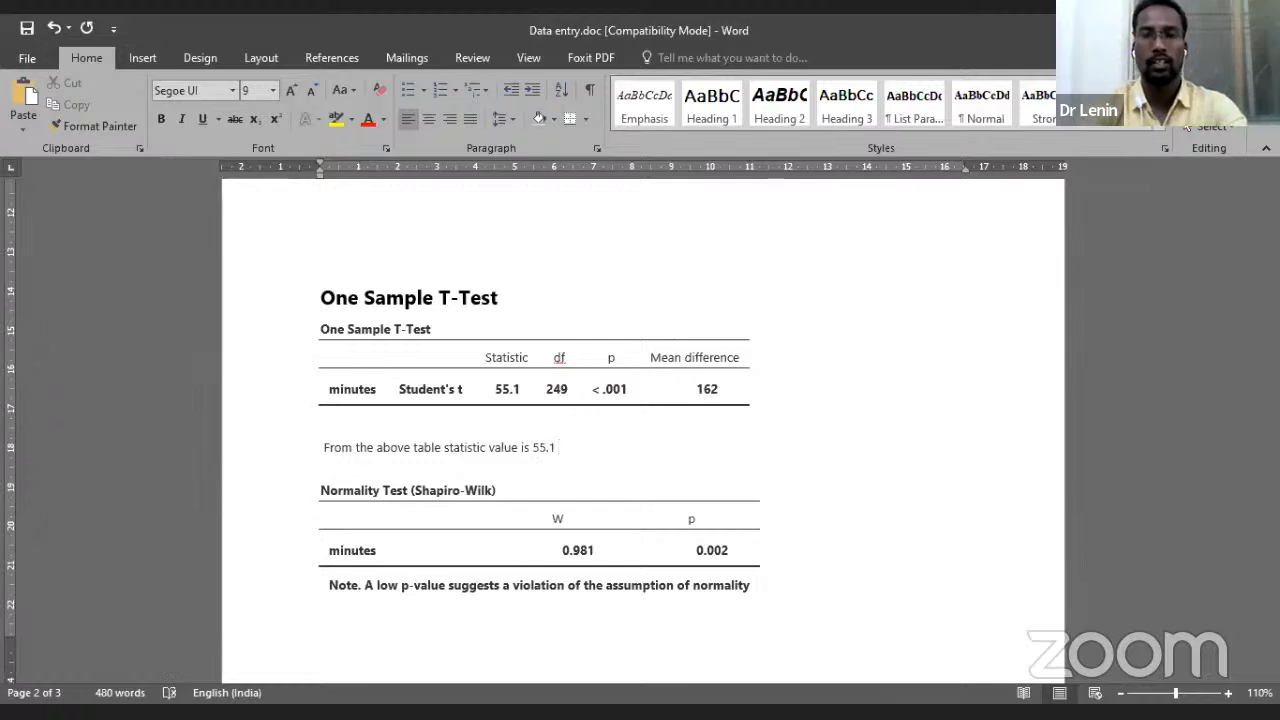
Complete the interpretation's first sentence with "and the degrees of the freedom (df) is 249."
text( and the di)
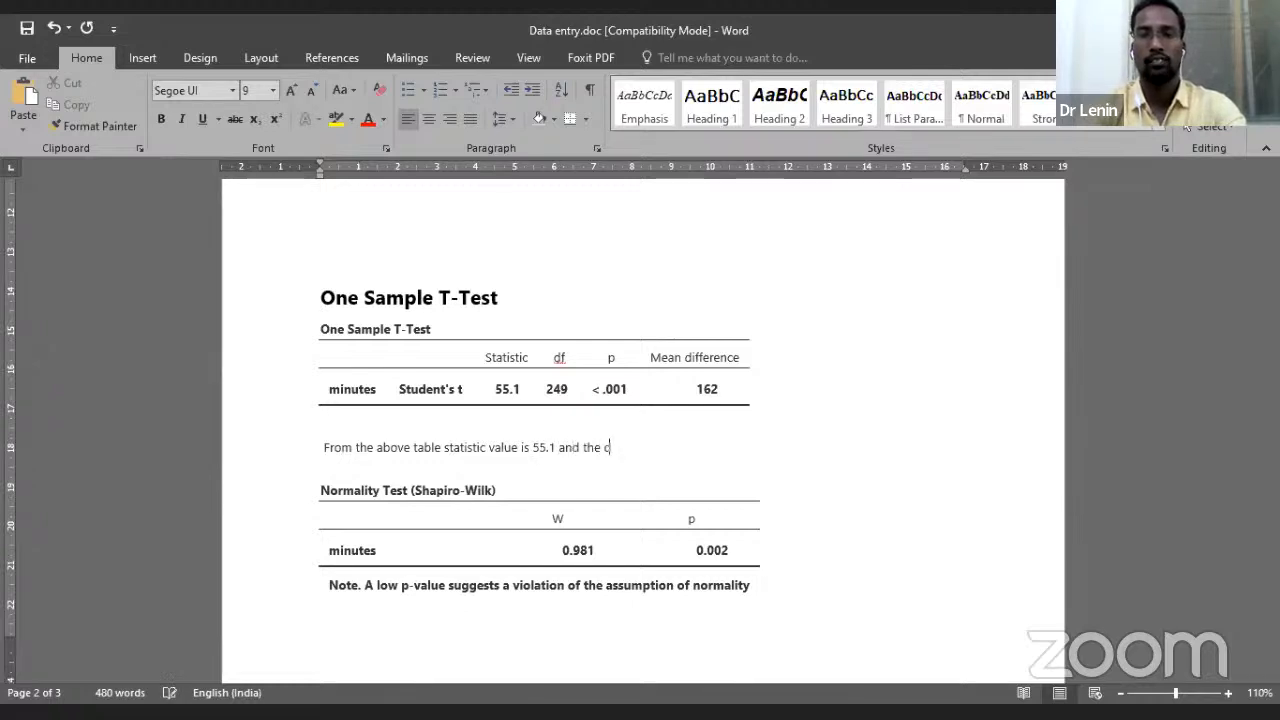
key(BackSpace)
key(BackSpace)
text(degrees )
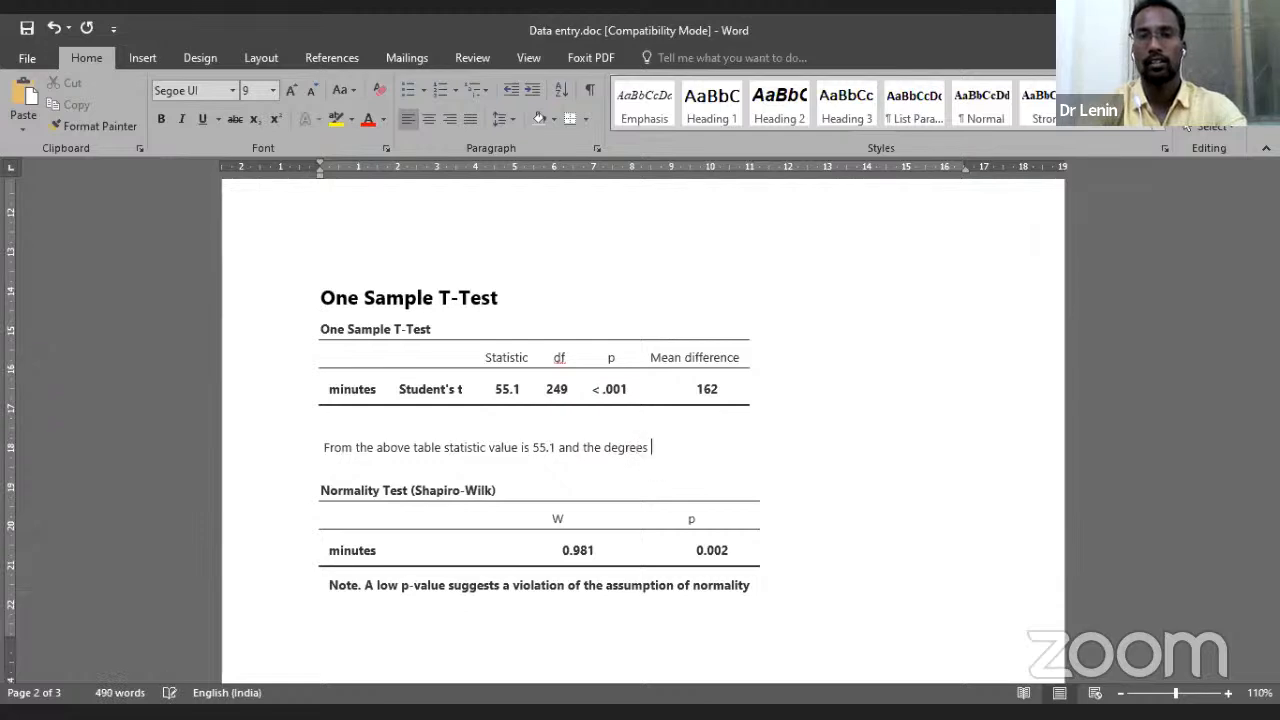
text(of the fr)
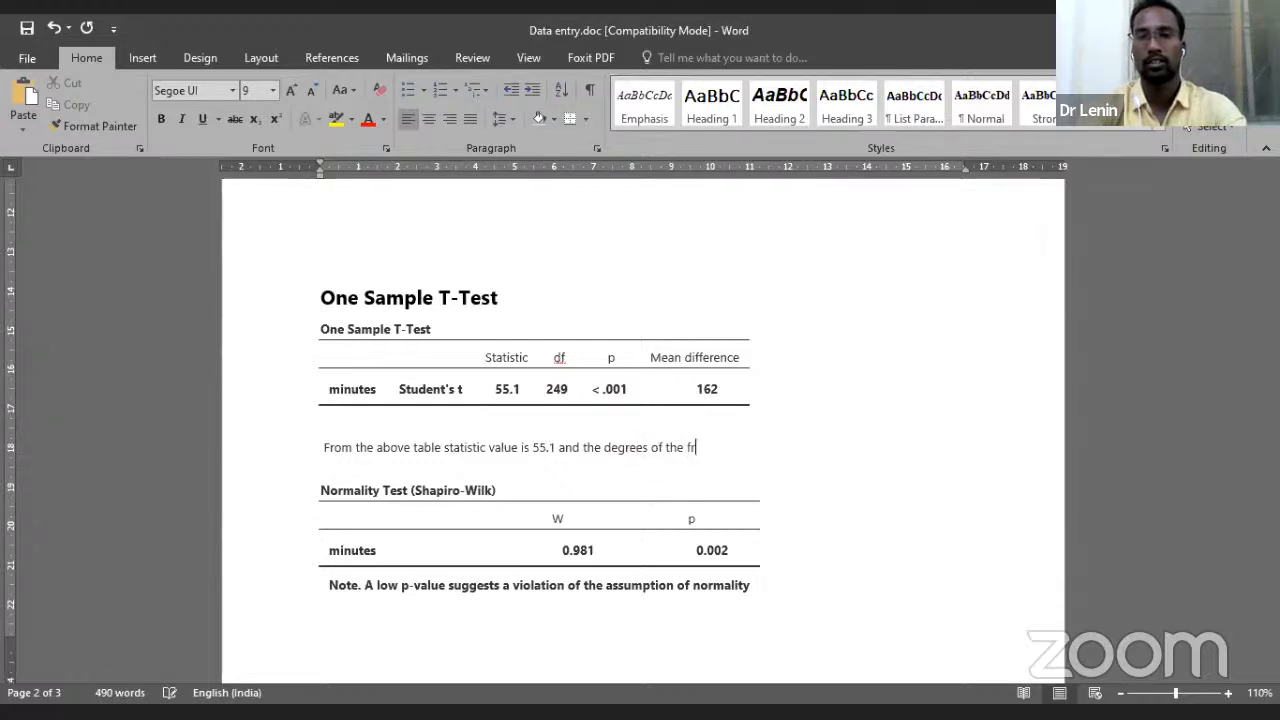
text(eedom )
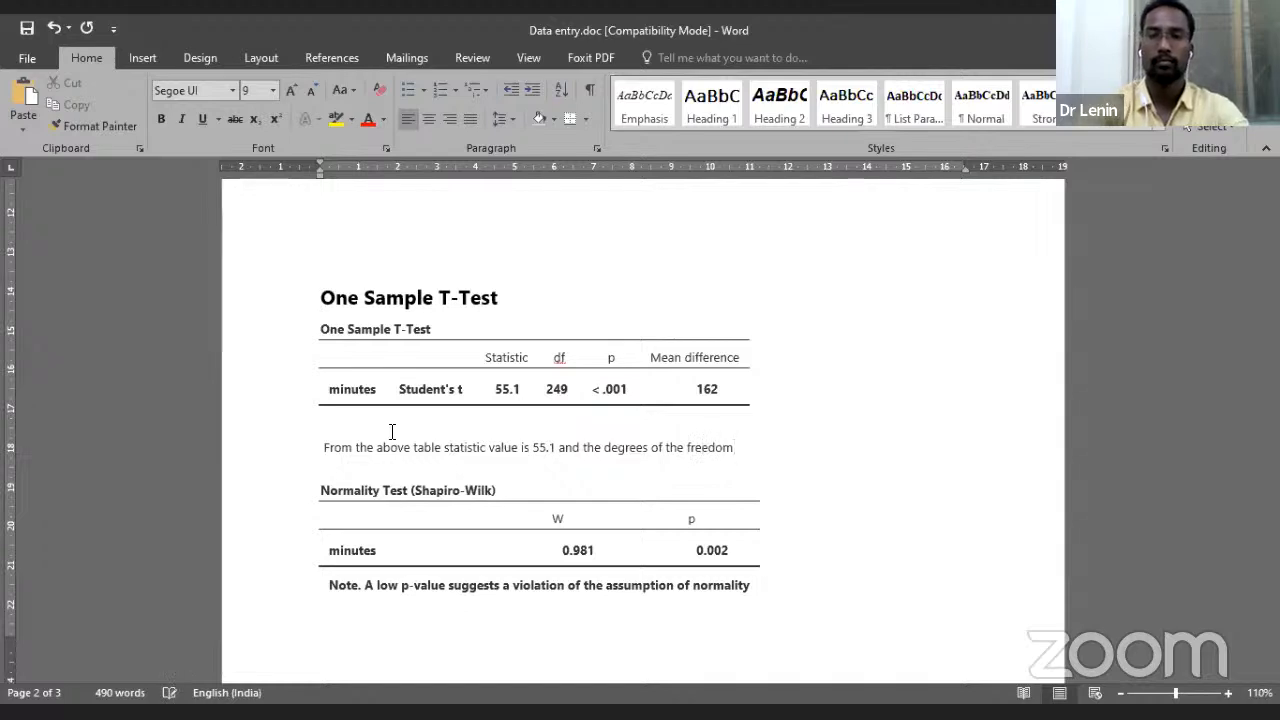
text((Df)
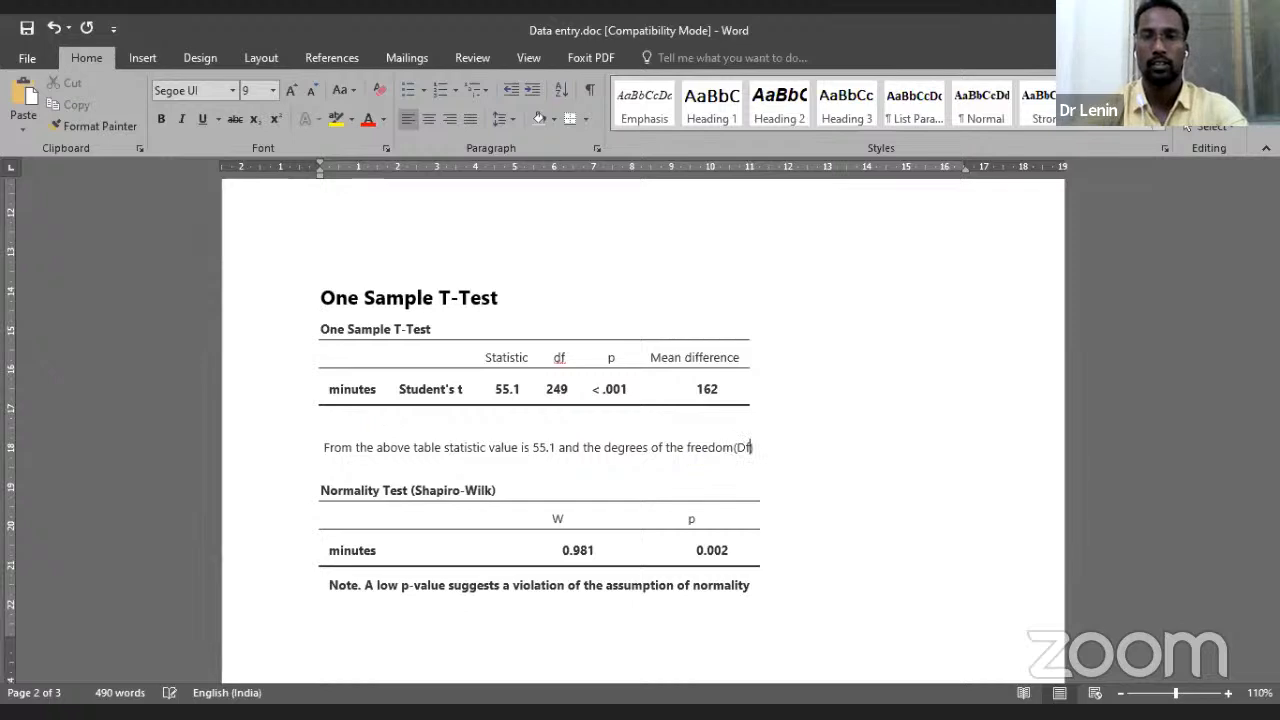
key(Left)
key(Left)
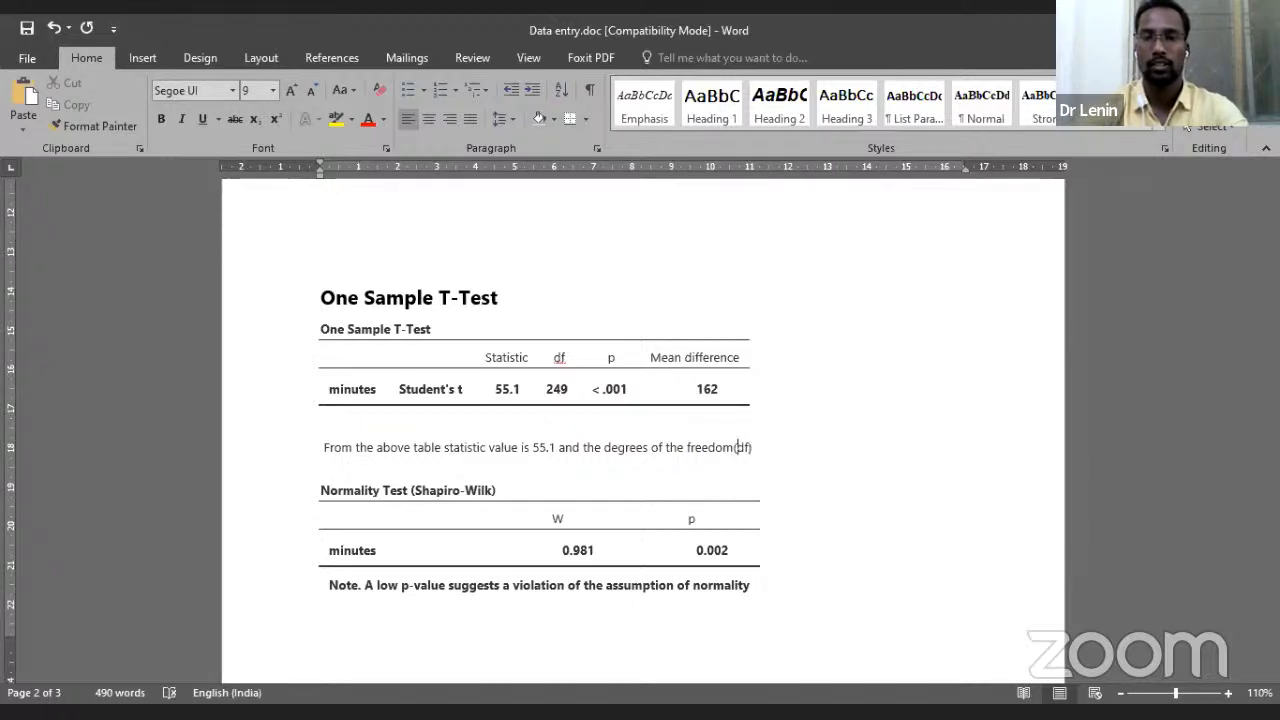
key(Left)
click(753, 447)
text(is 2)
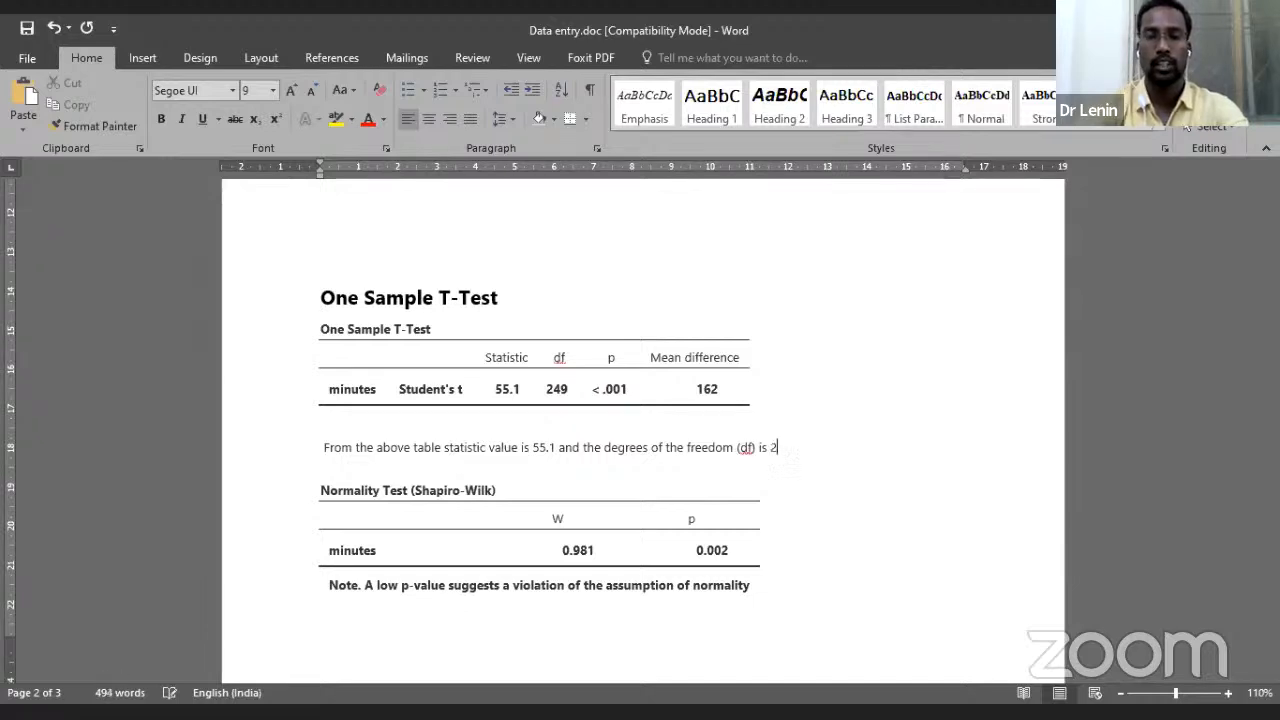
text(49)
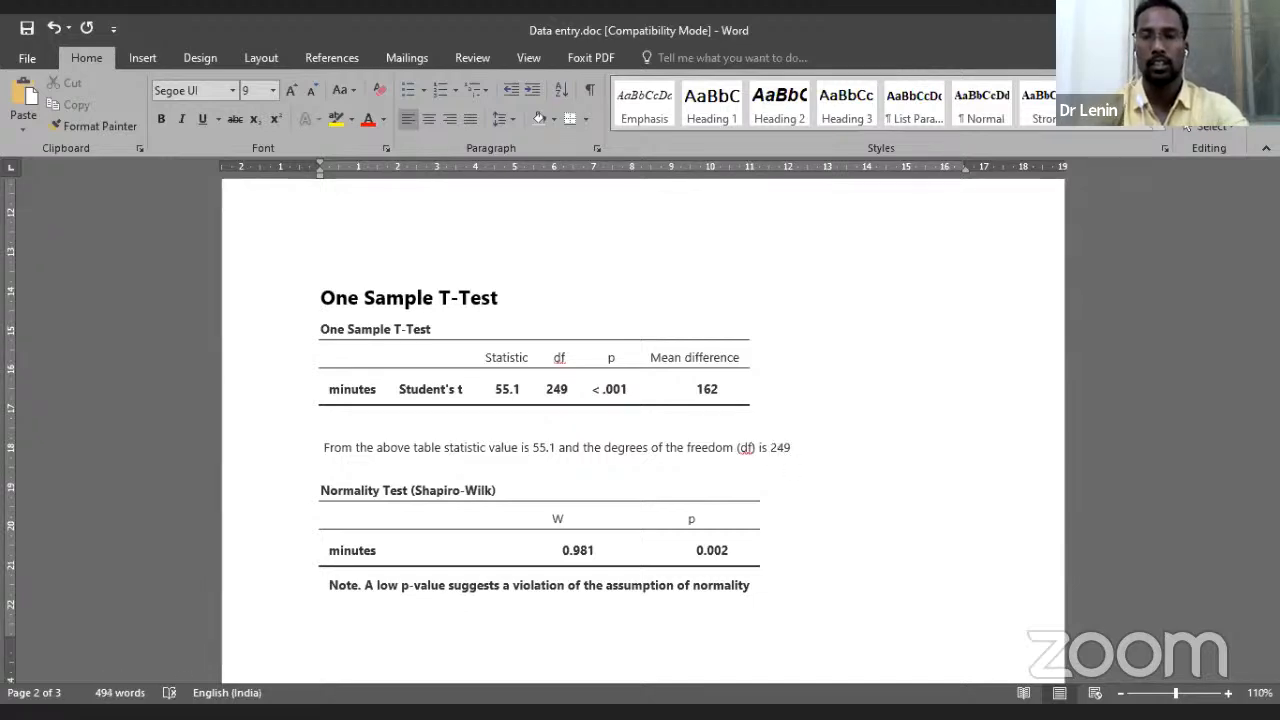
text(. )
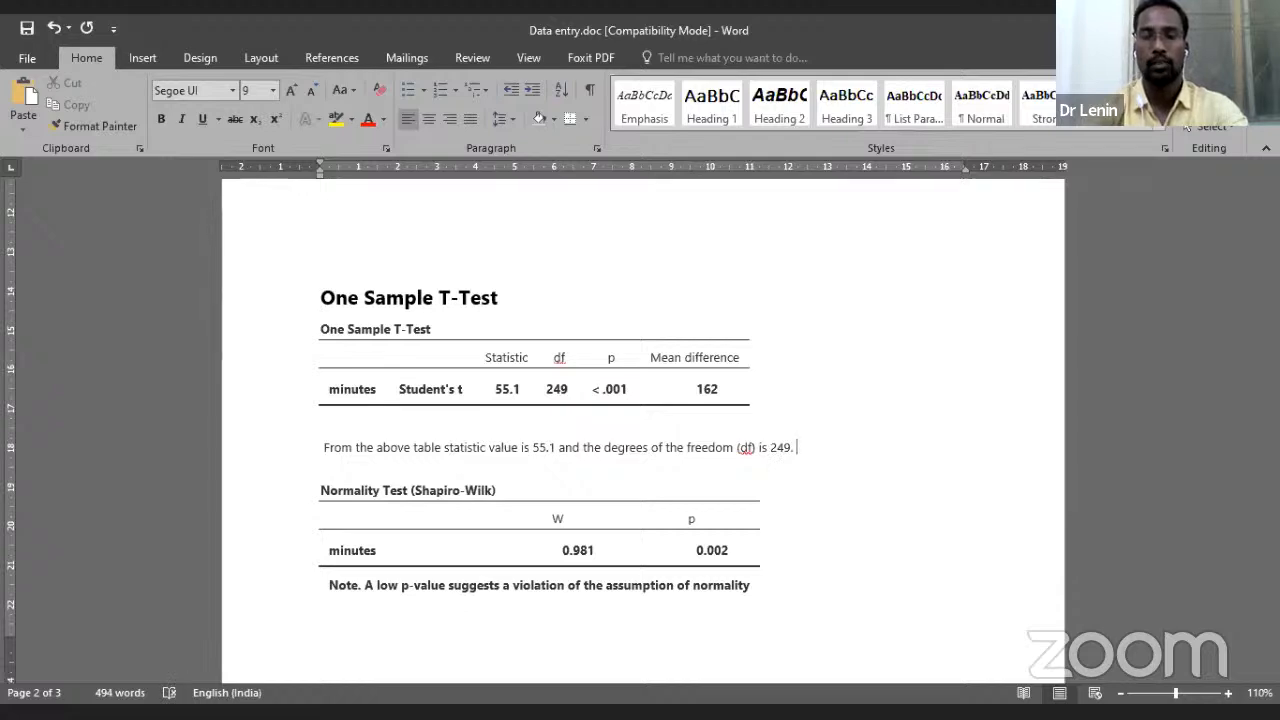
Begin the interpretation's second sentence with "The p value is less than 0.05"
text(the k)
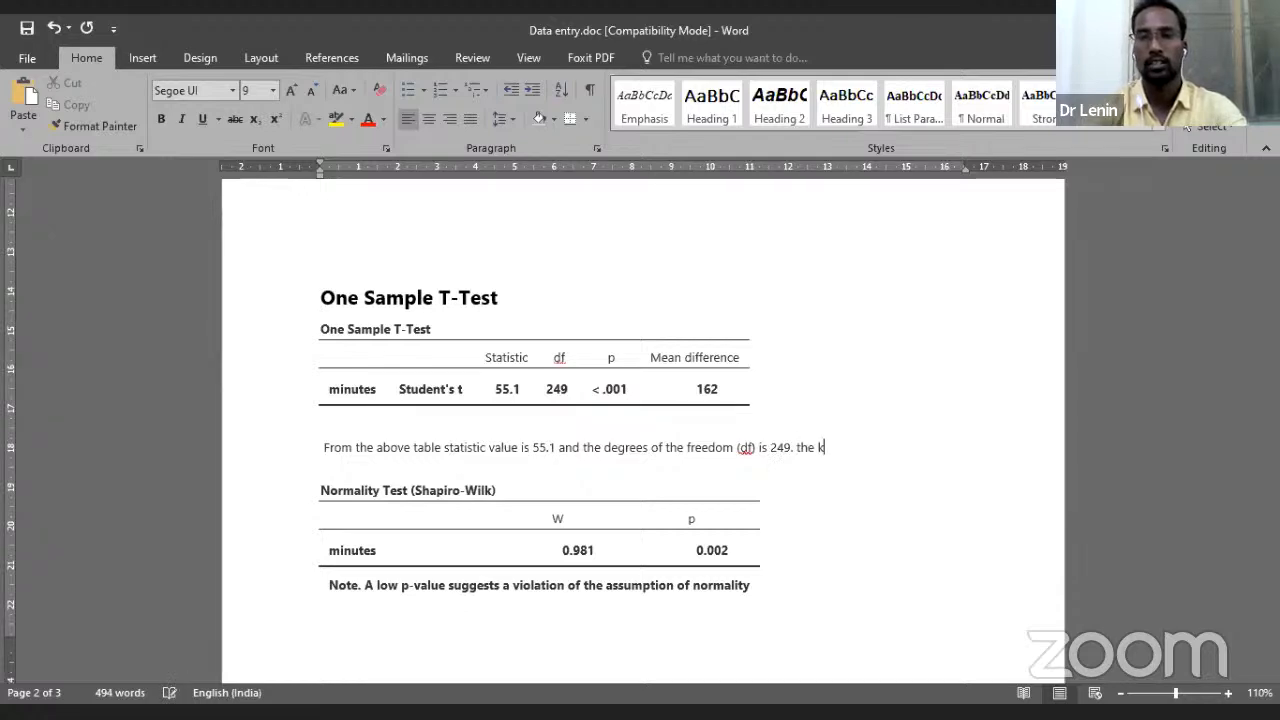
key(BackSpace)
key(BackSpace)
key(BackSpace)
key(BackSpace)
key(BackSpace)
text(The)
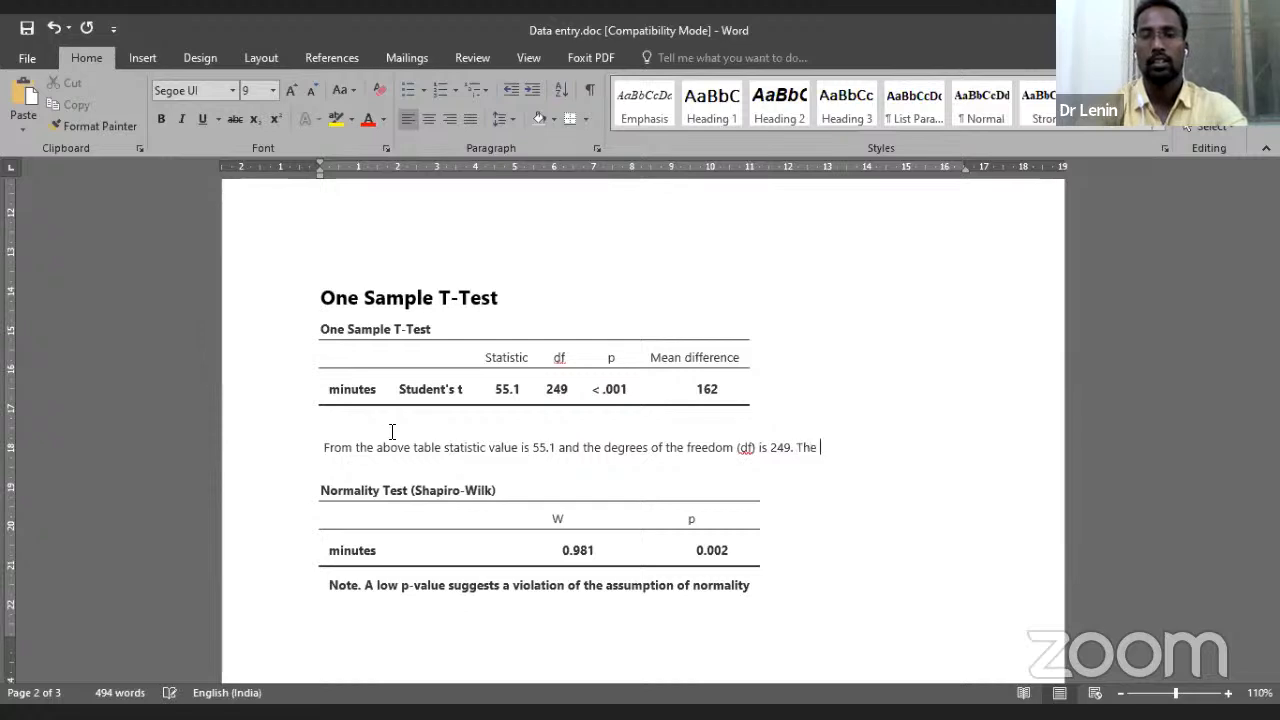
text( p )
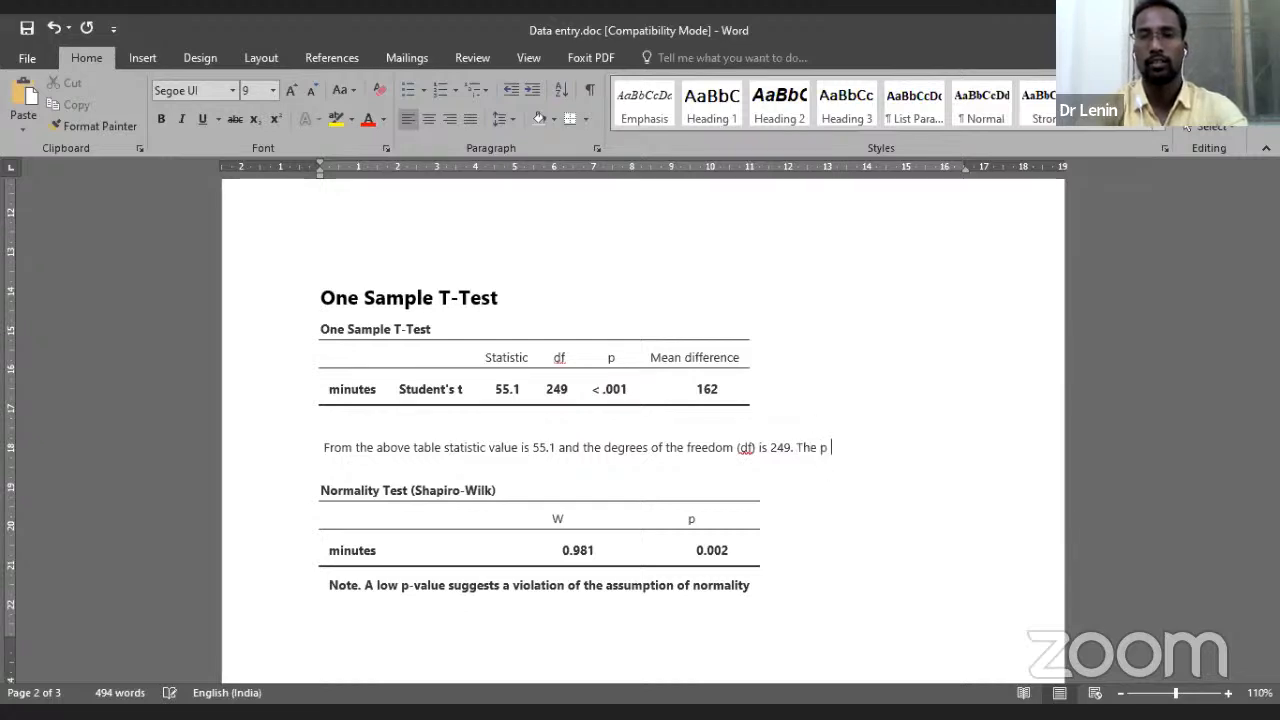
text(val)
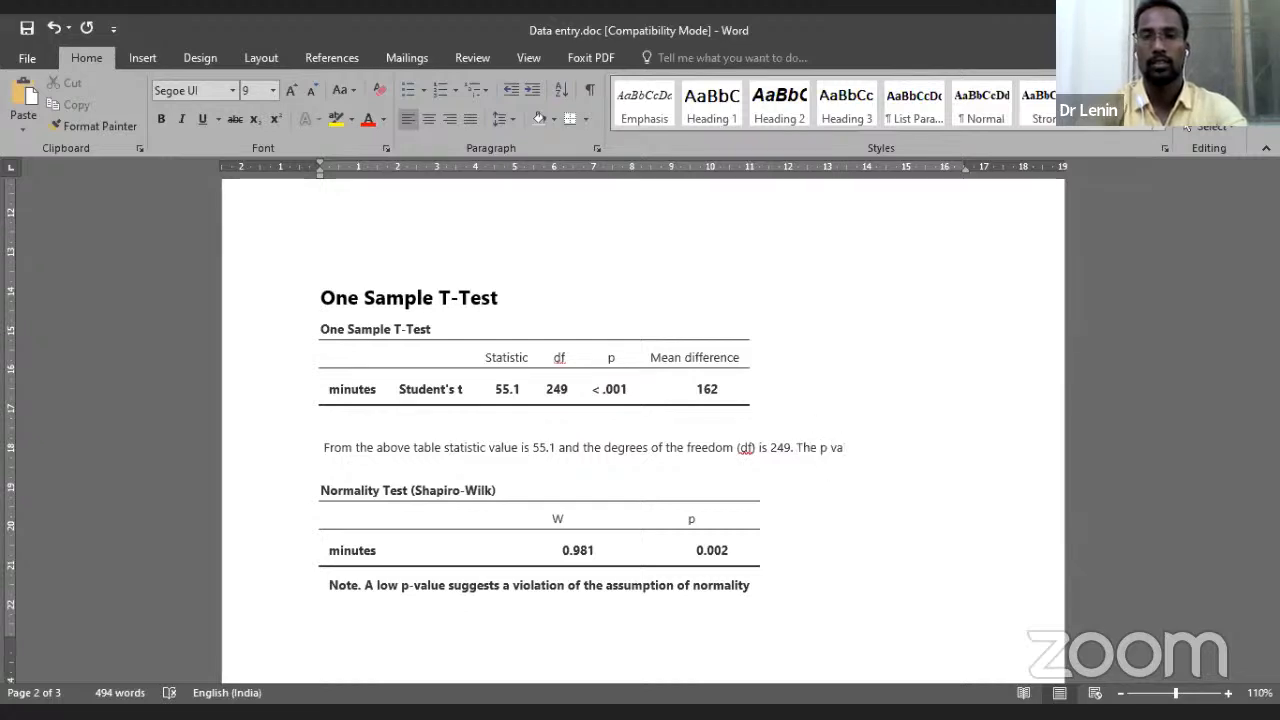
text(l)
text(ue is )
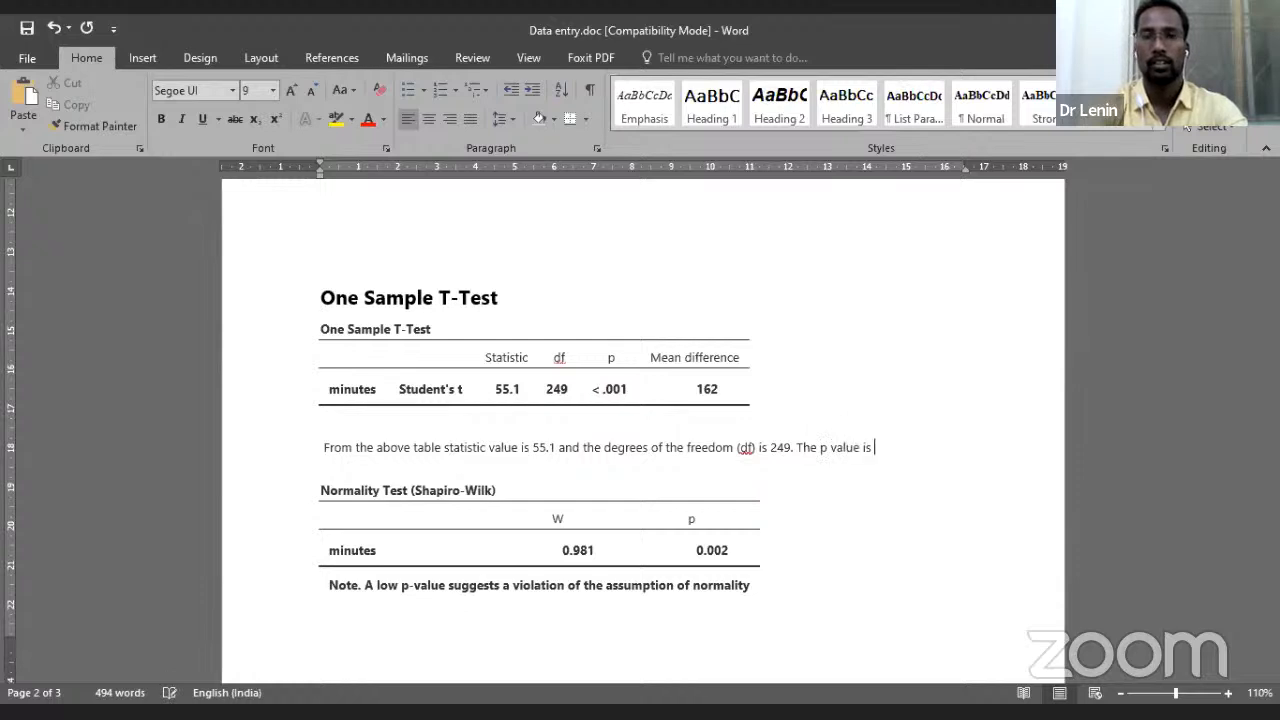
text(less than )
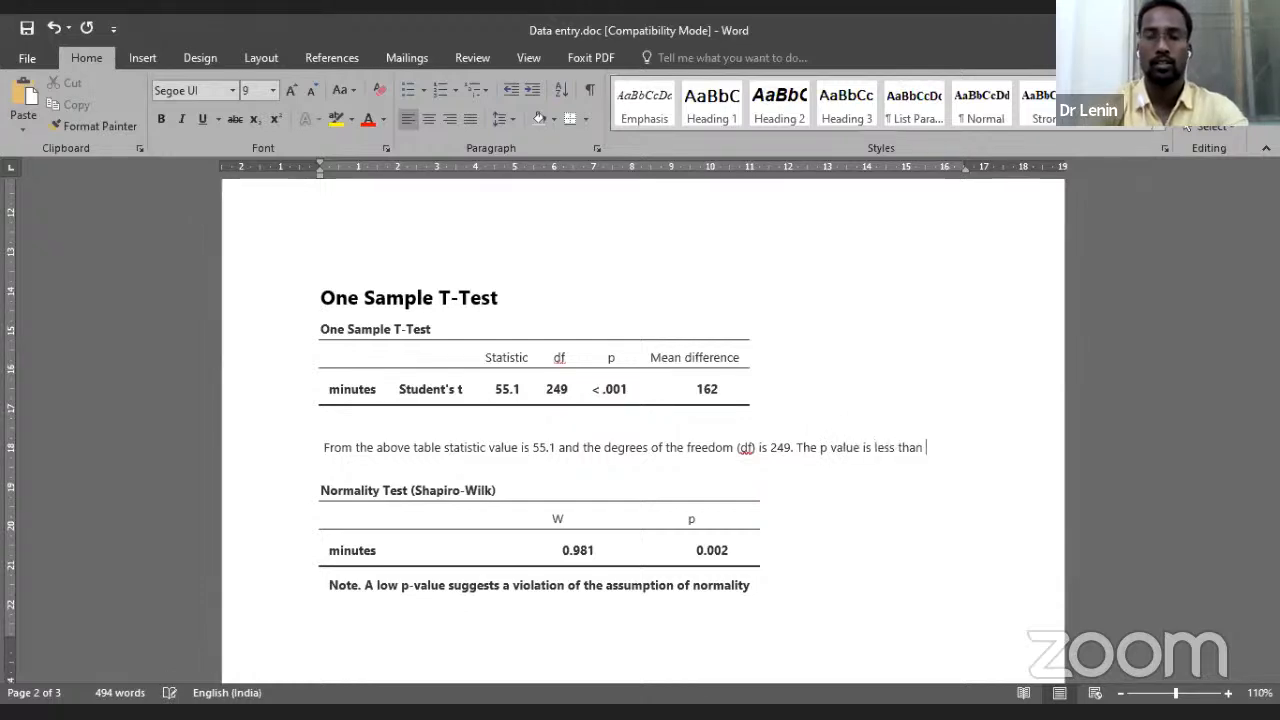
text(0.0)
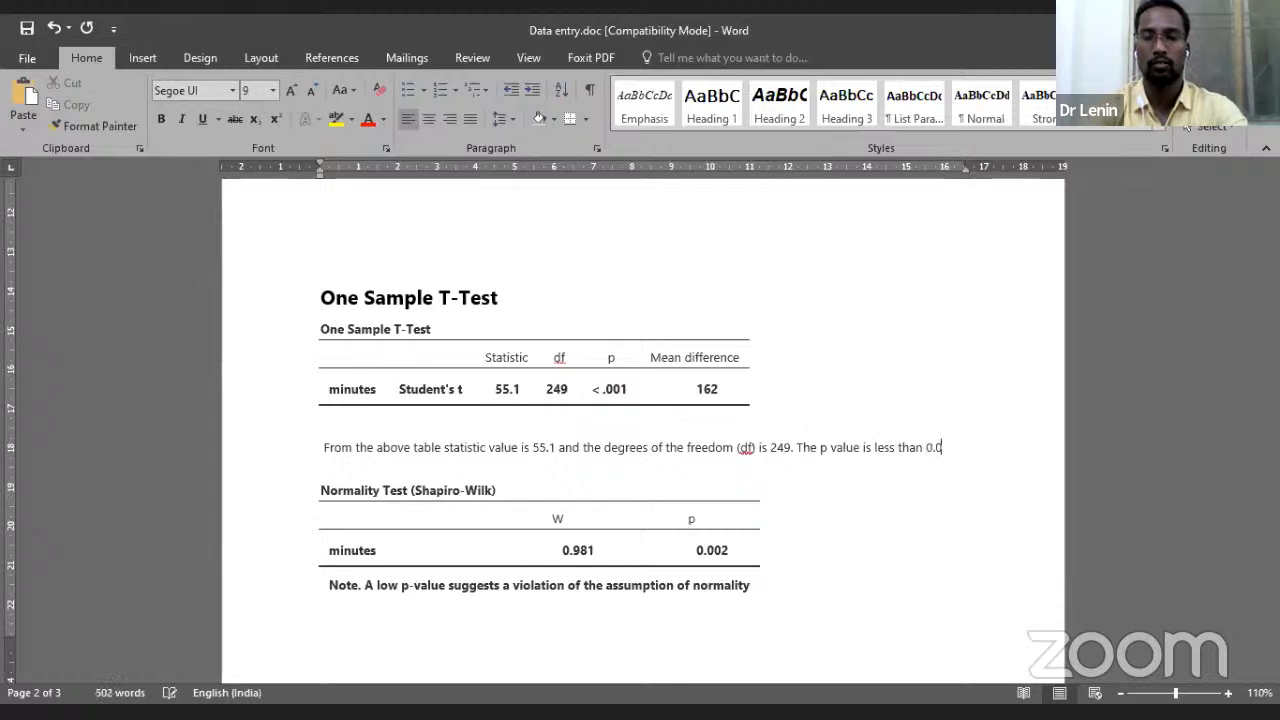
text(5 )
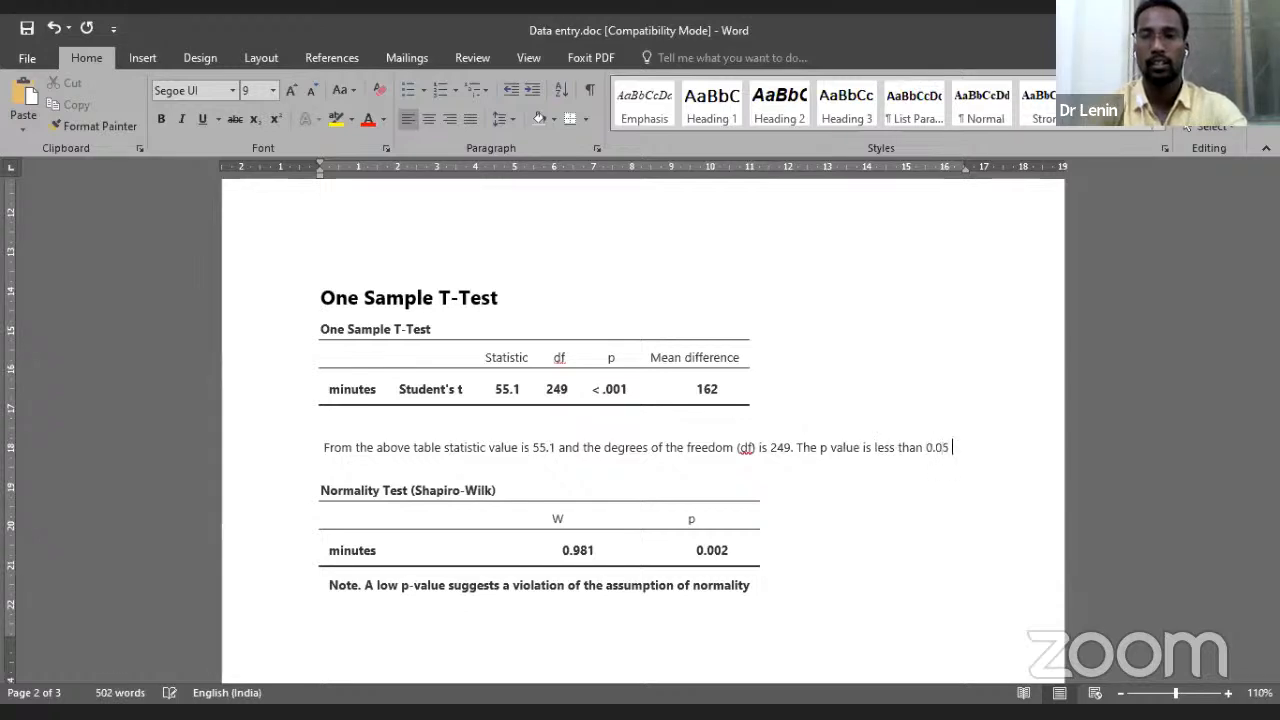
Continue the interpretation's second sentence after "less than 0.05" with "it indicate that rejects the null"
text(it di)
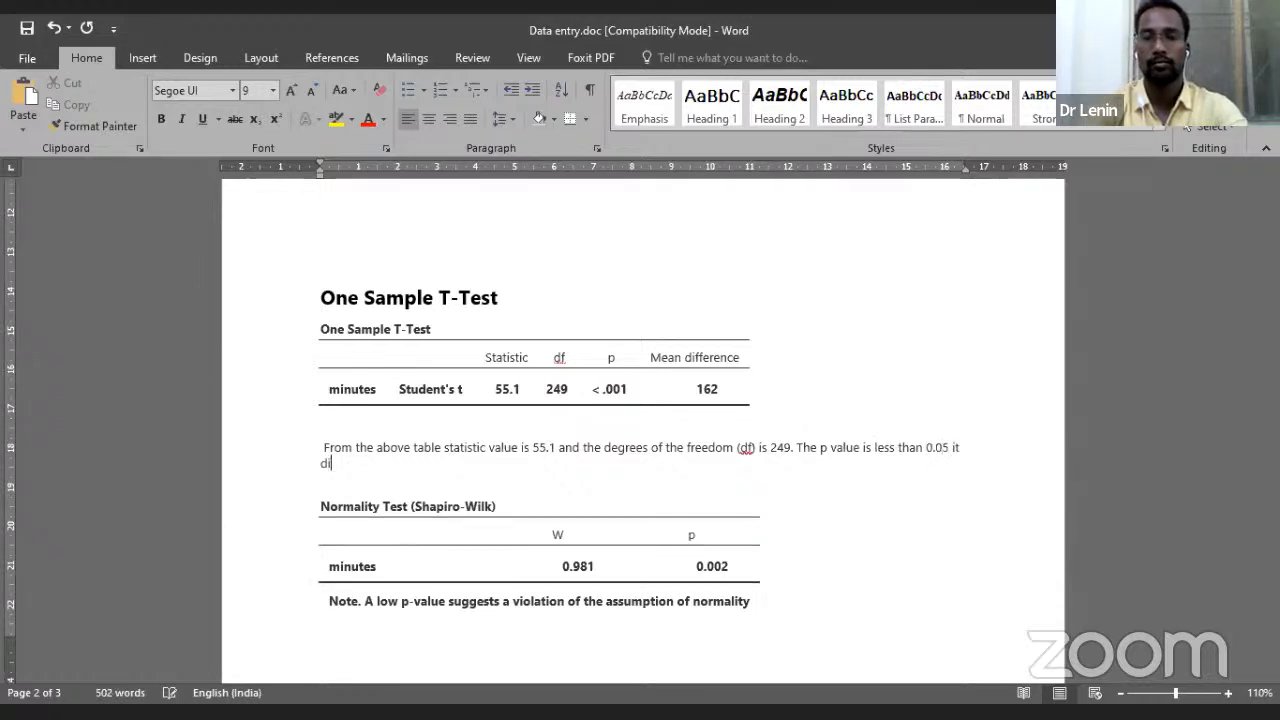
key(BackSpace)
text(in)
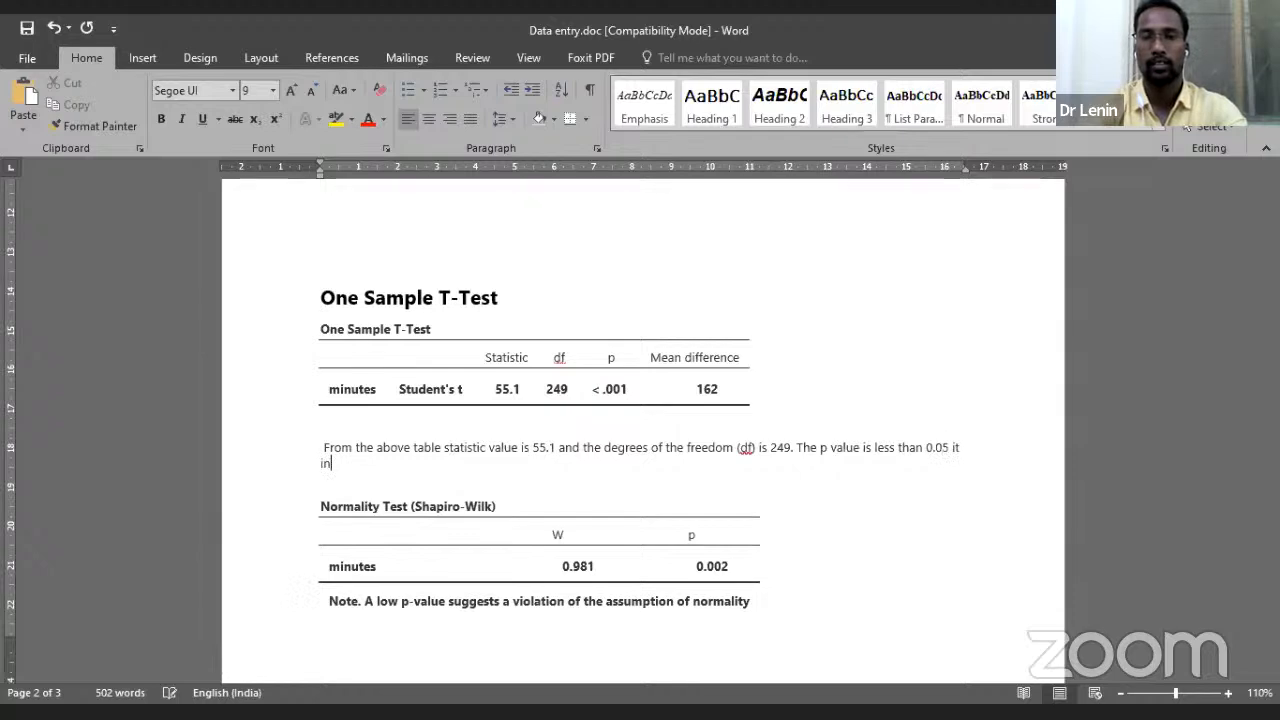
text(d)
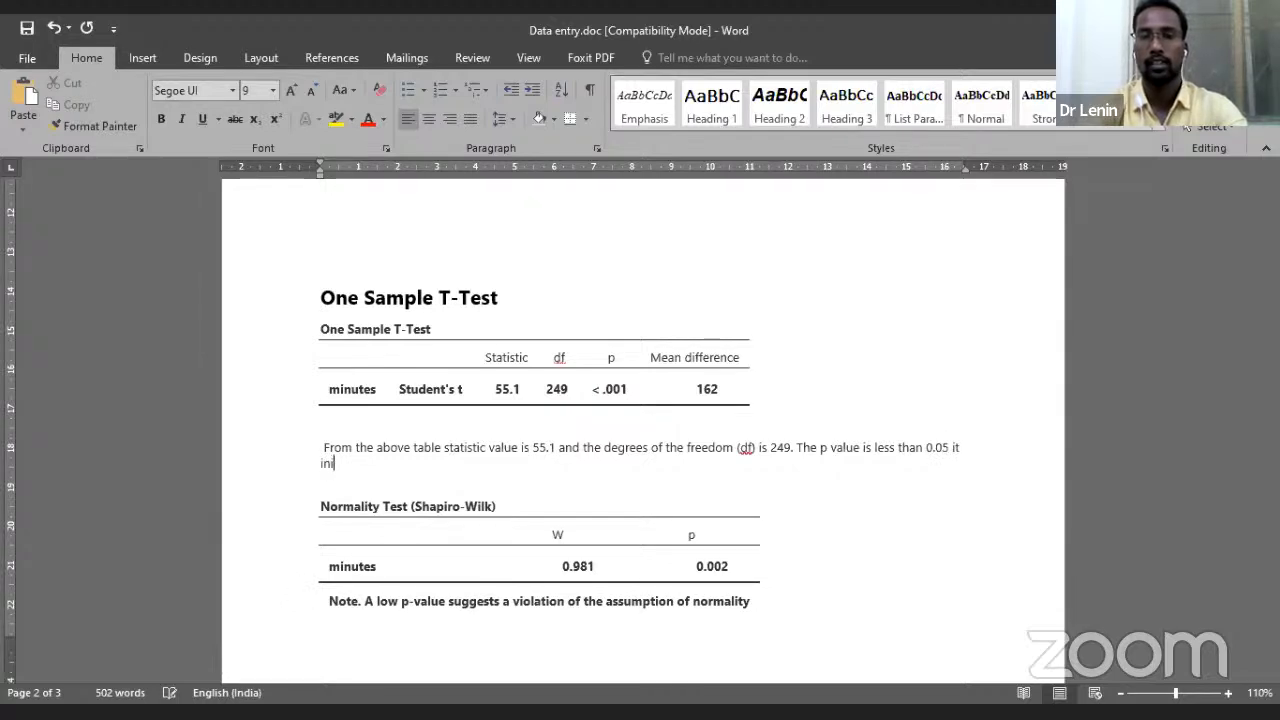
text(icate )
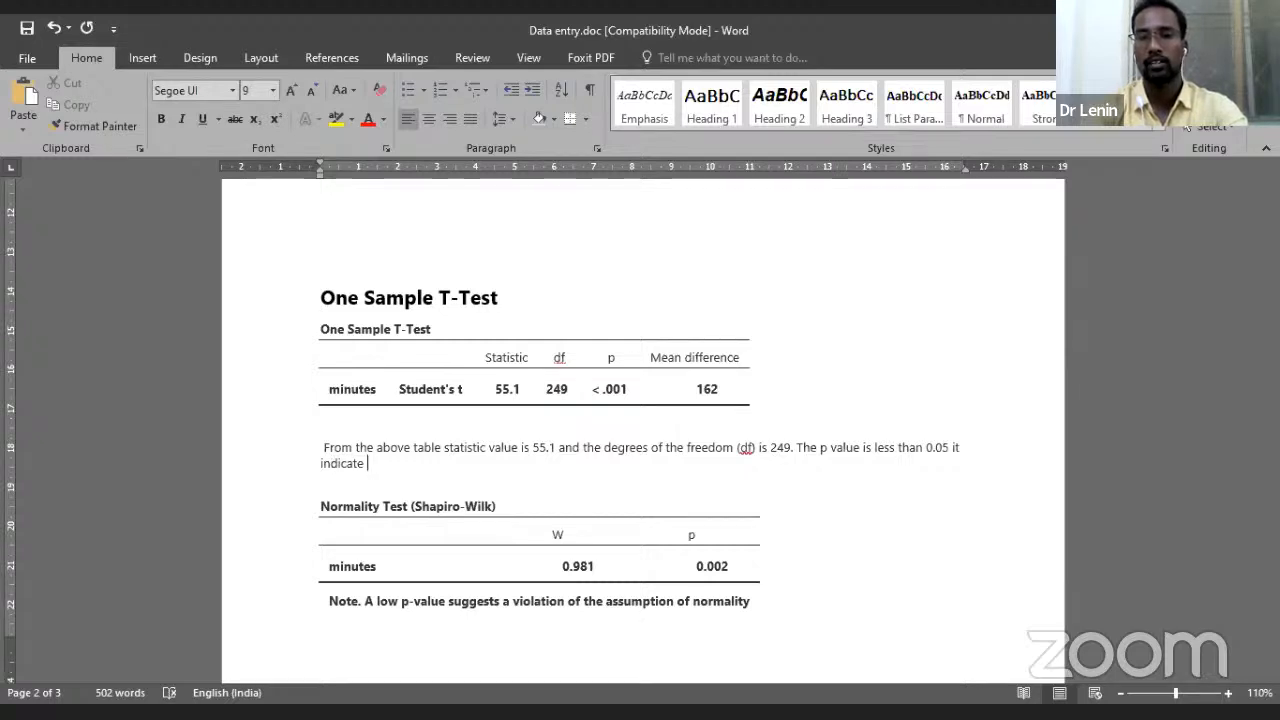
text(re)
key(BackSpace)
key(BackSpace)
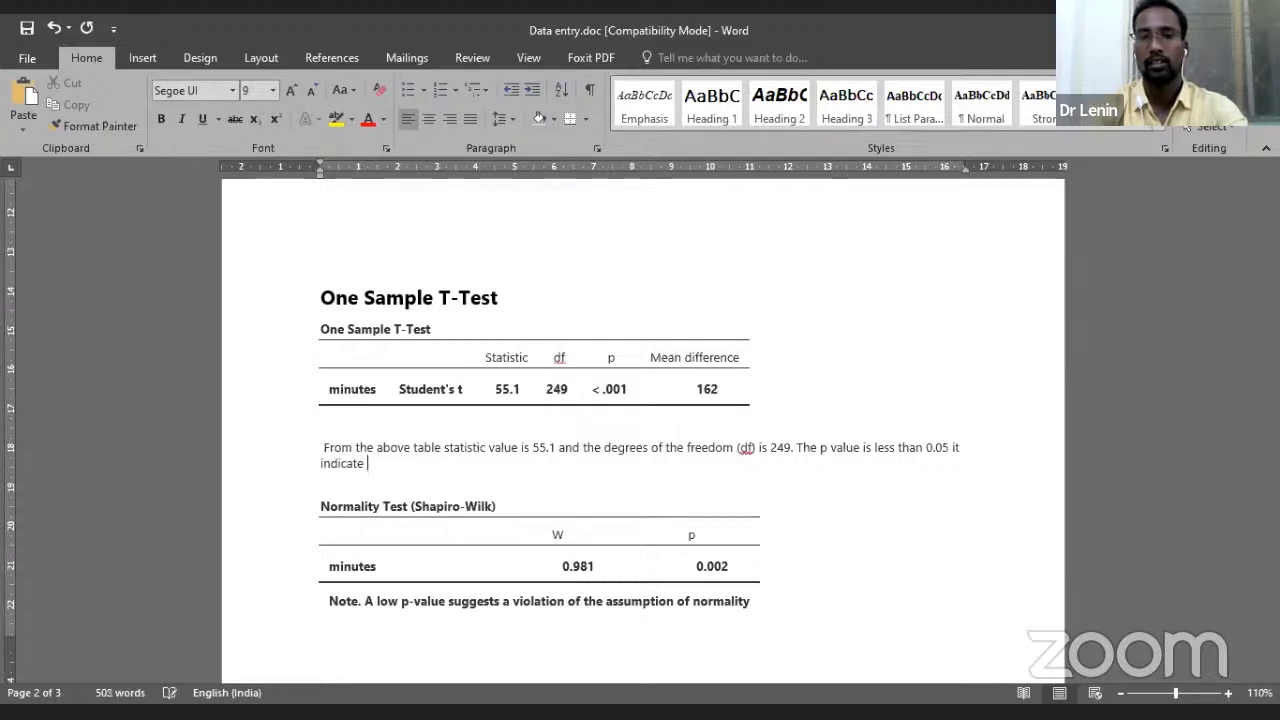
text(that re)
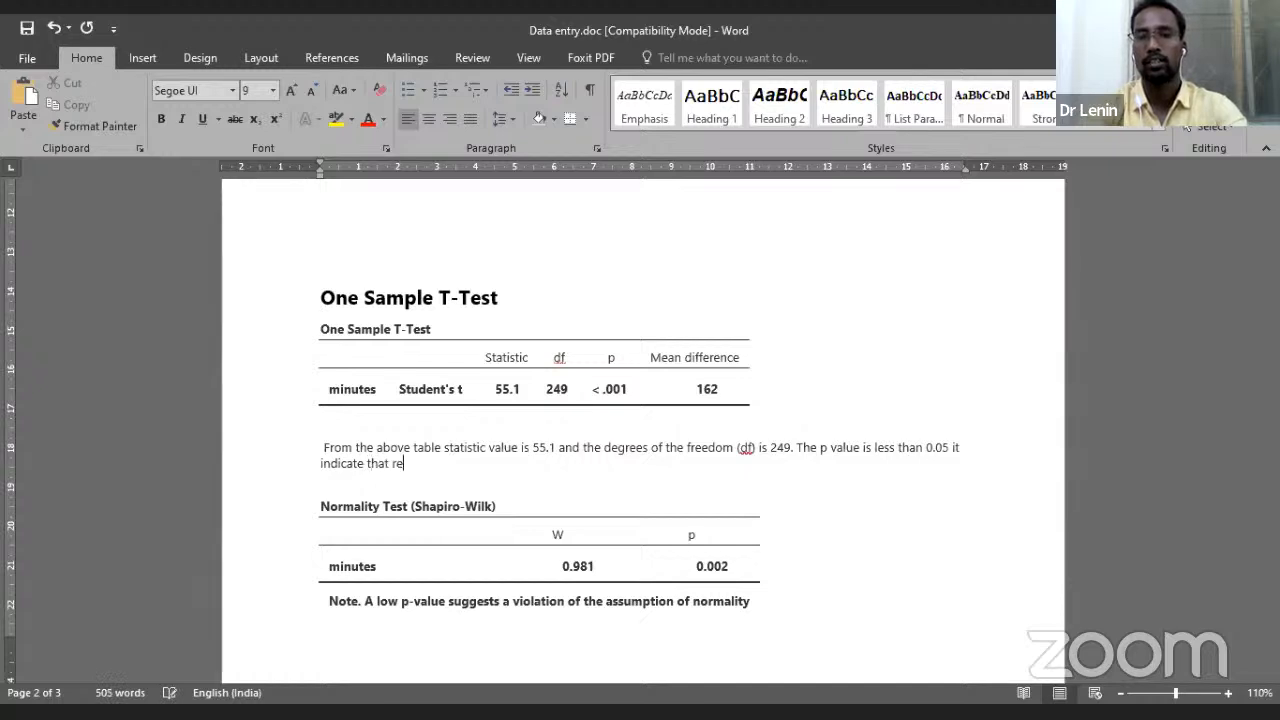
text(jects )
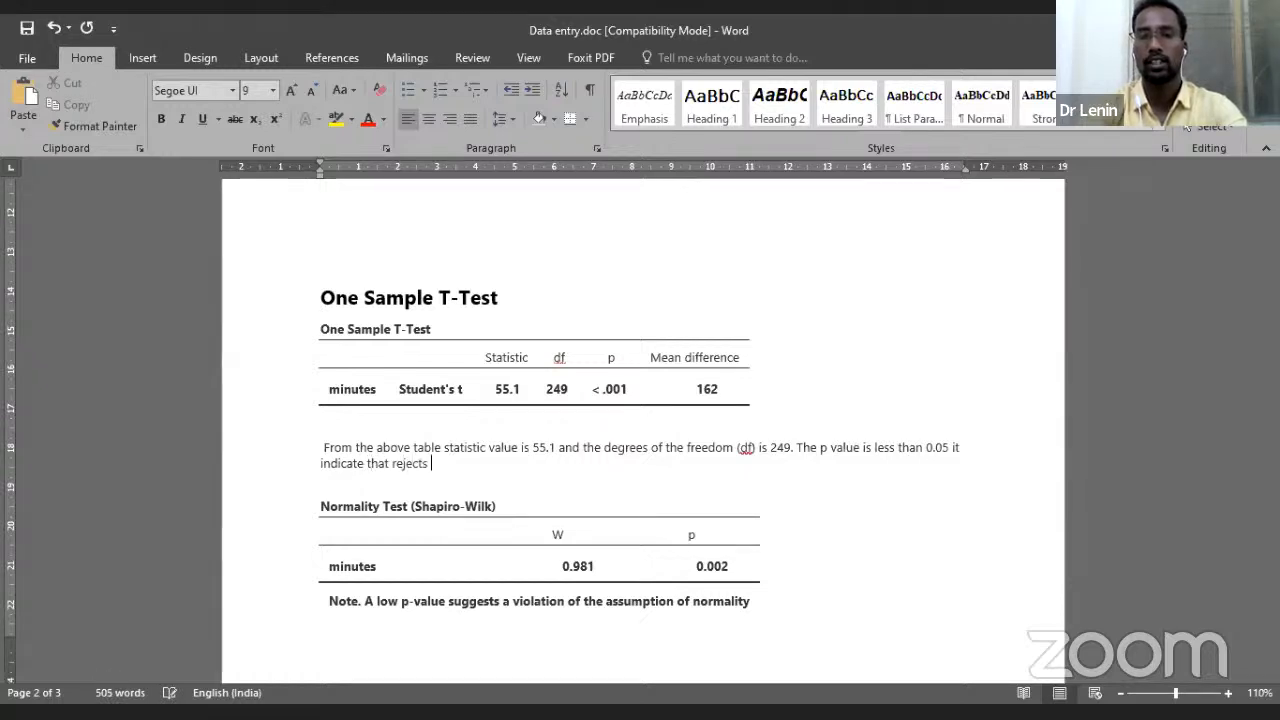
text(the null)
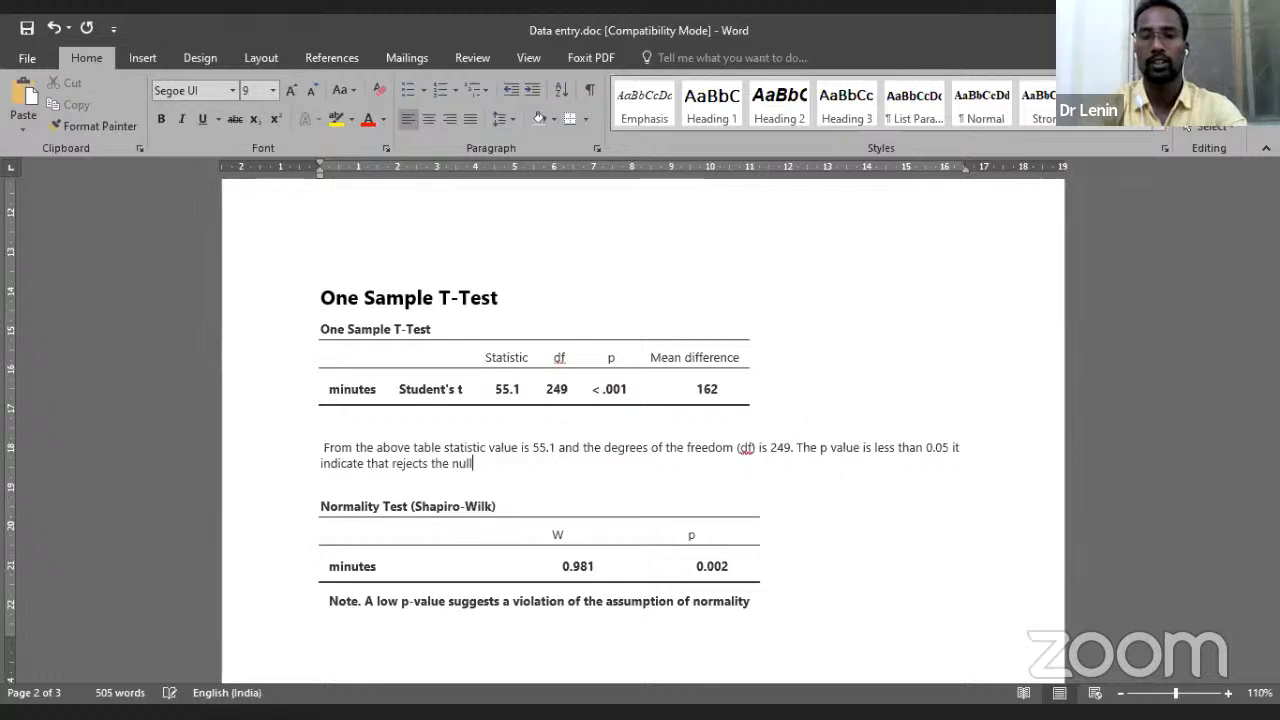
Complete the second sentence with "hypothis and accepting the alternative hypothesis.", correcting the spelling of its final word
text( hypoth)
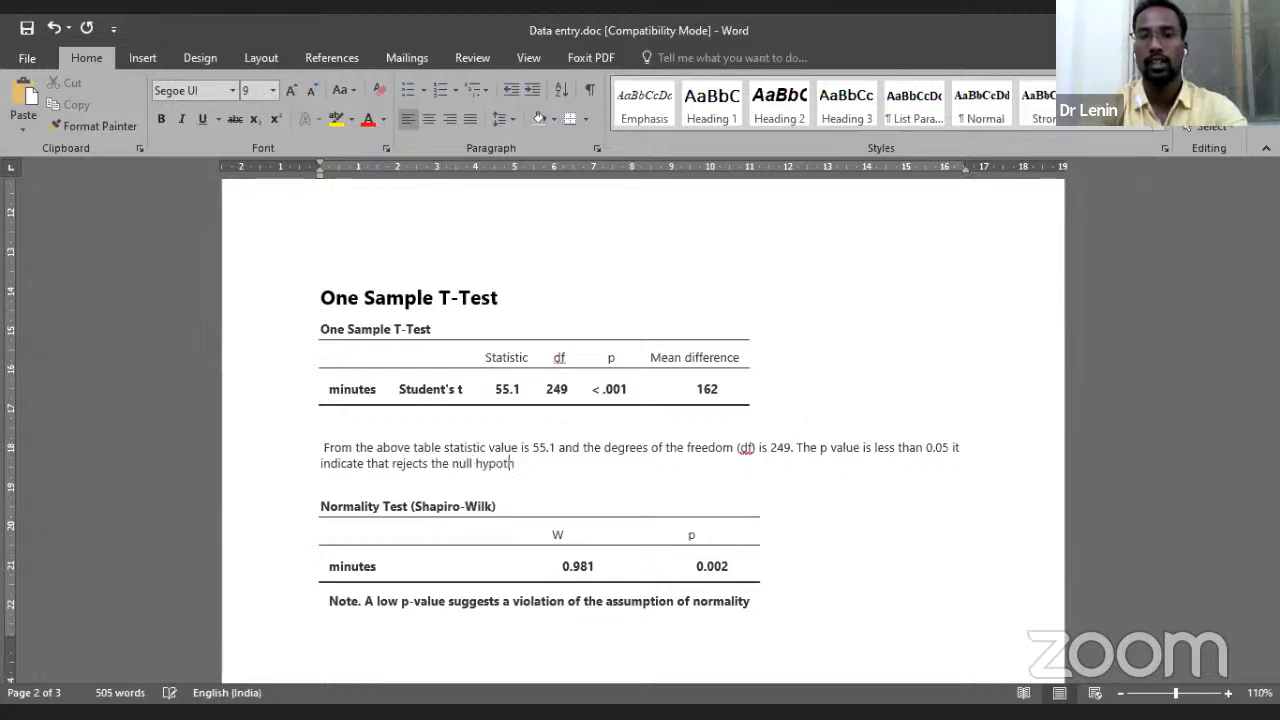
text(is and acce)
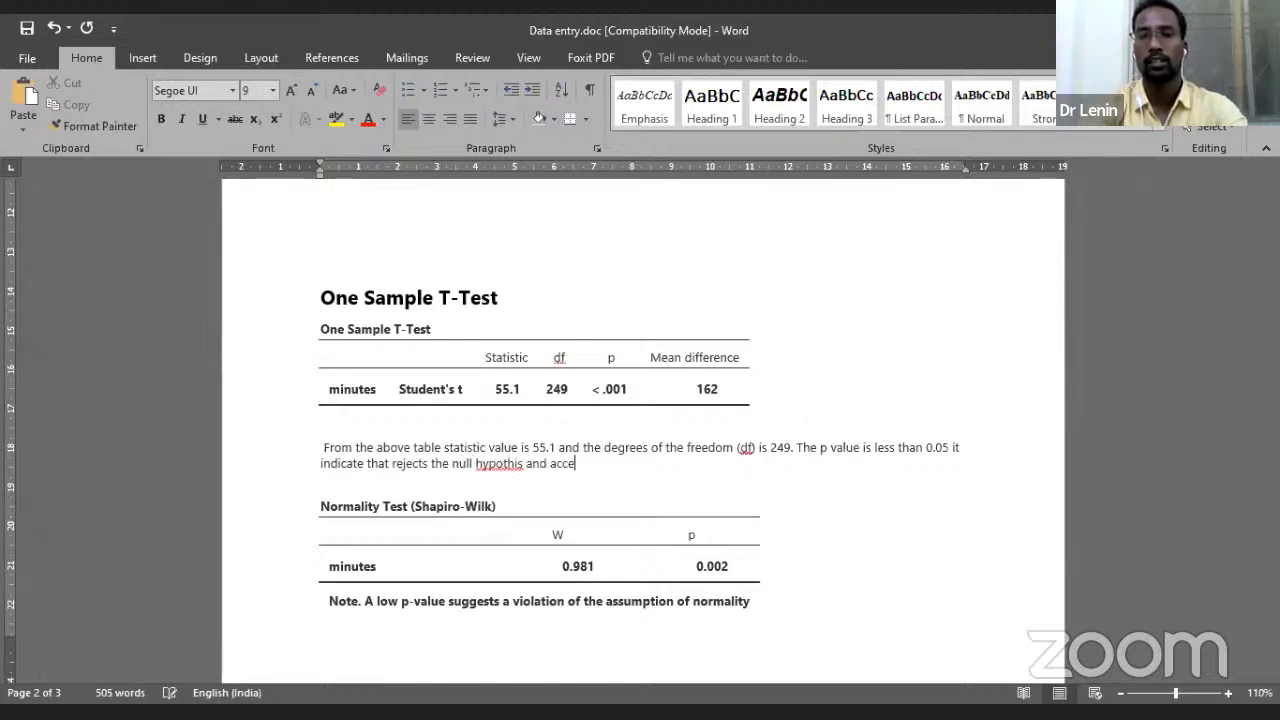
text(pting the)
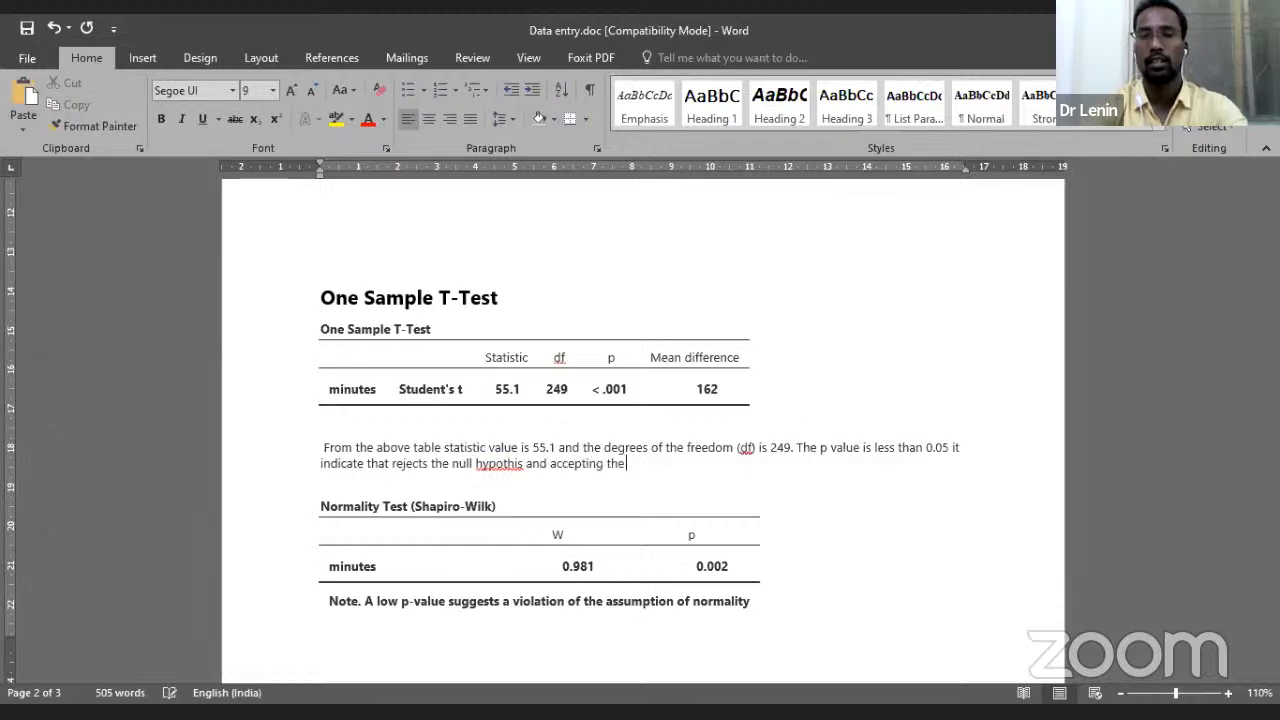
text( alter)
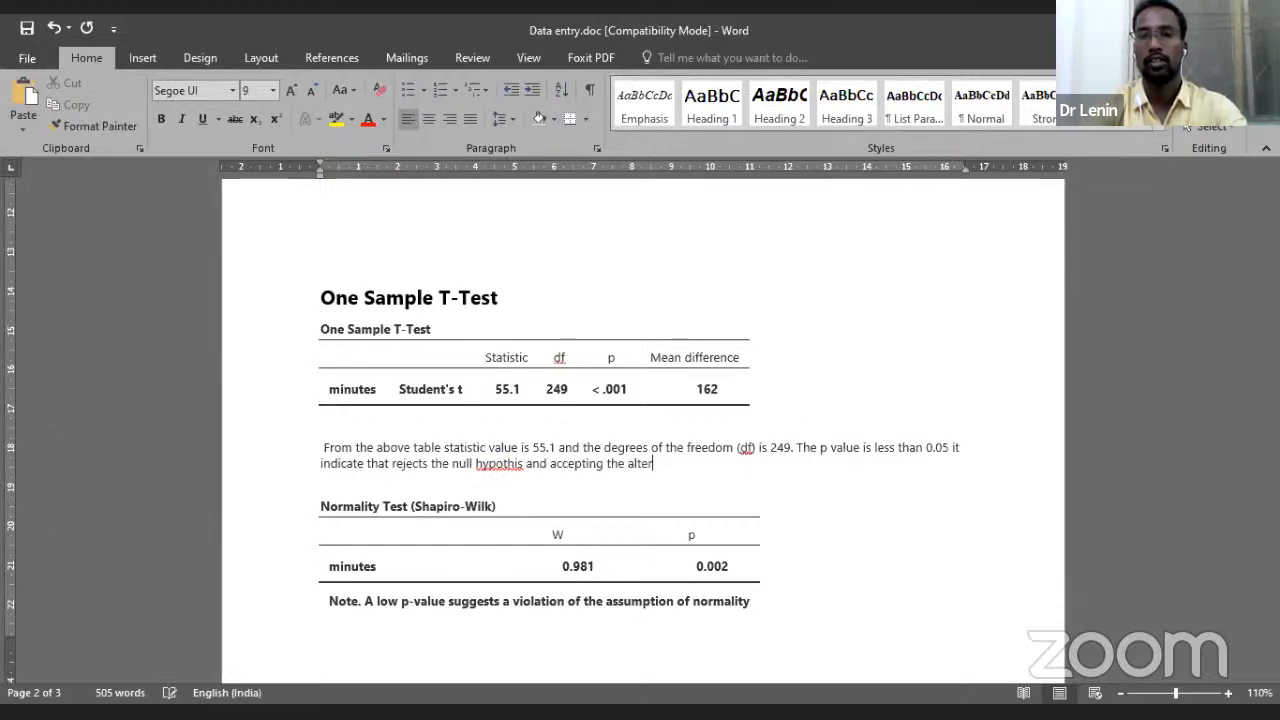
text(native a)
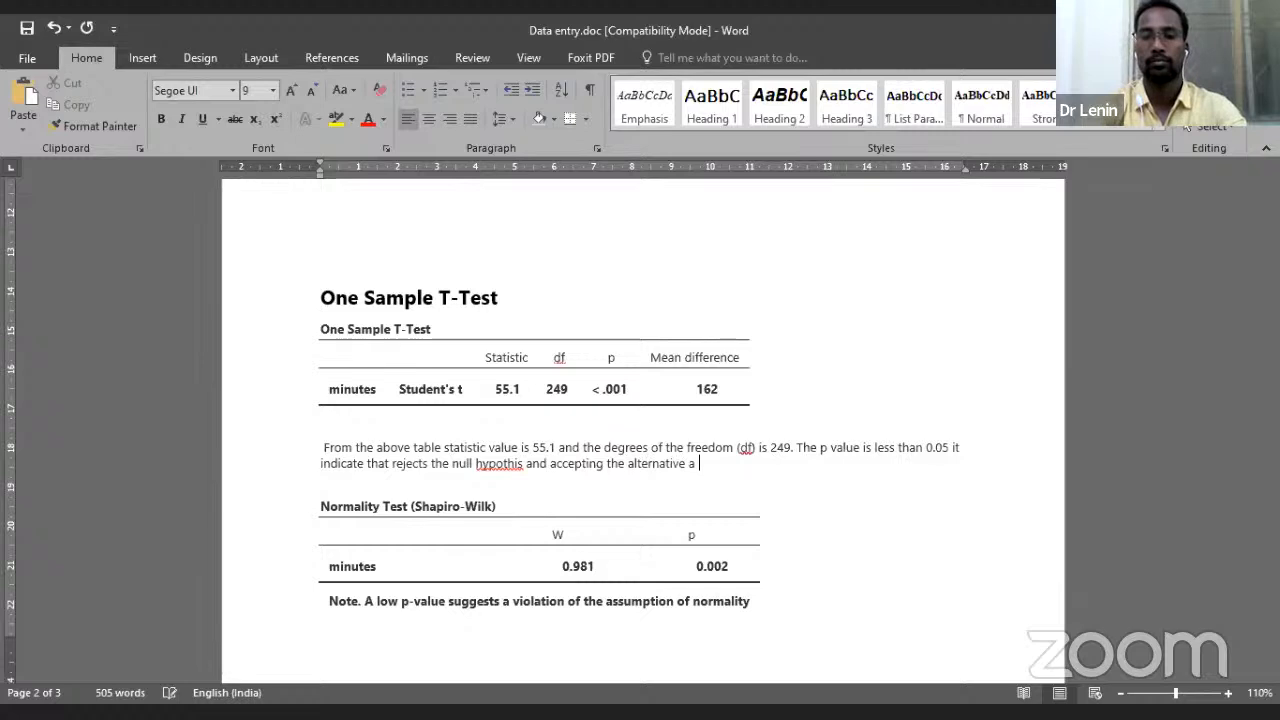
key(BackSpace)
key(BackSpace)
text(hypo)
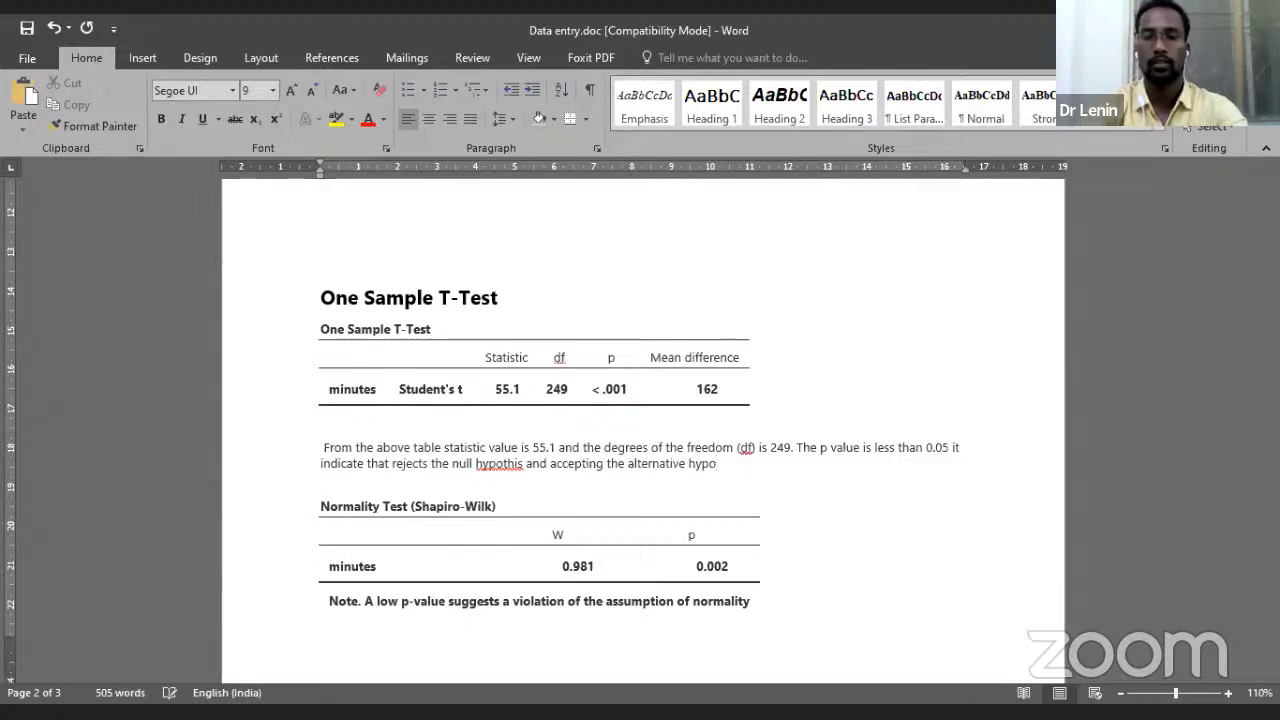
text(this)
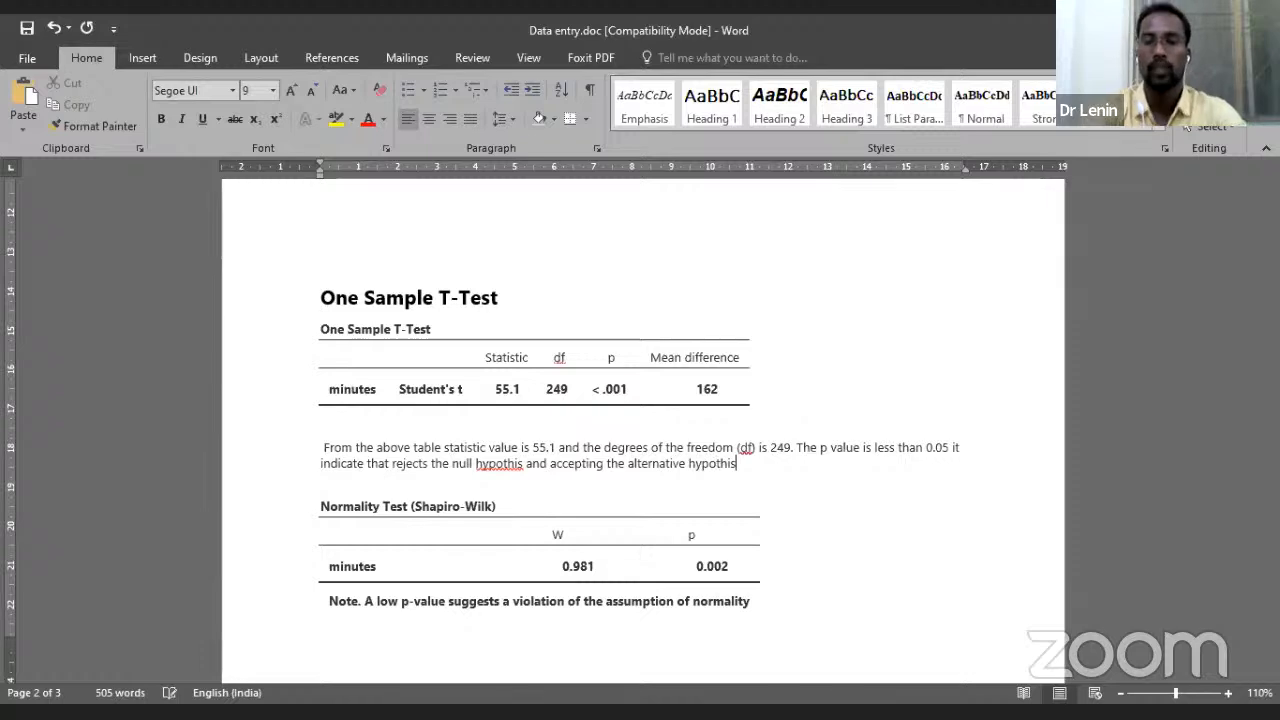
text(.)
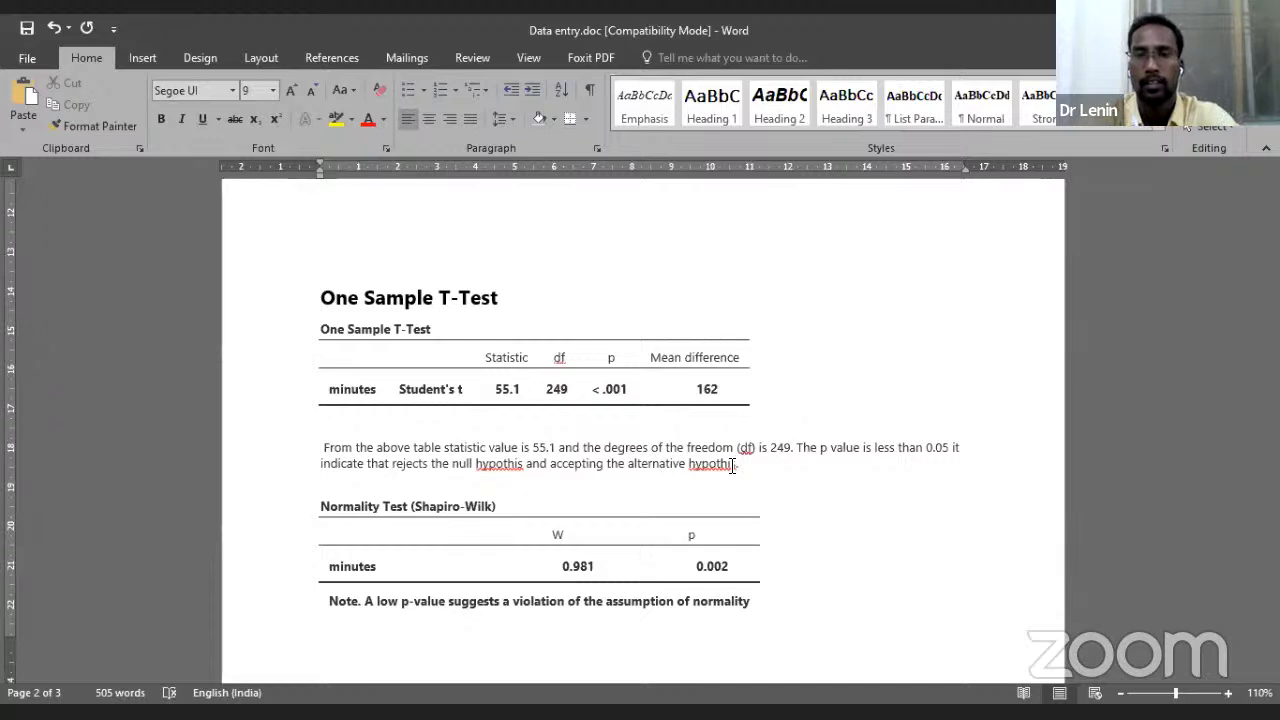
click(788, 466)
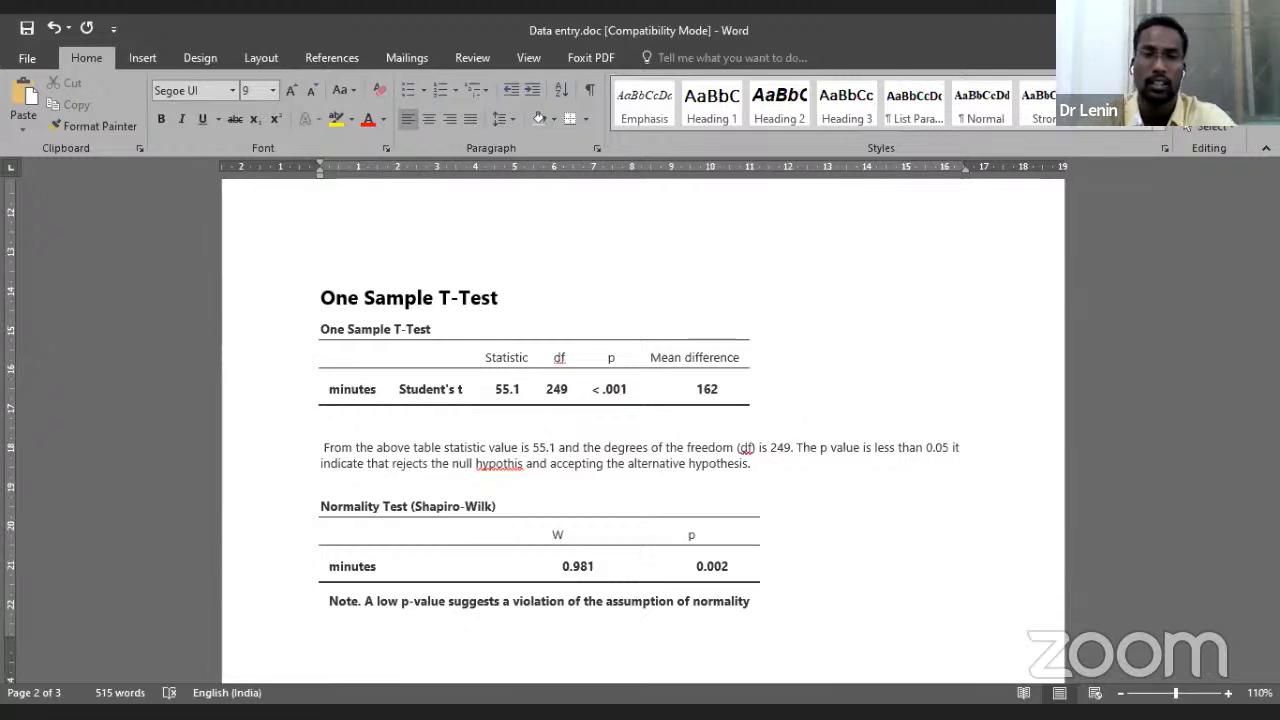
Review the Normality Test and Descriptives tables and place the insertion point on the empty line below the Descriptives table
scroll(574, 414, down, 3)
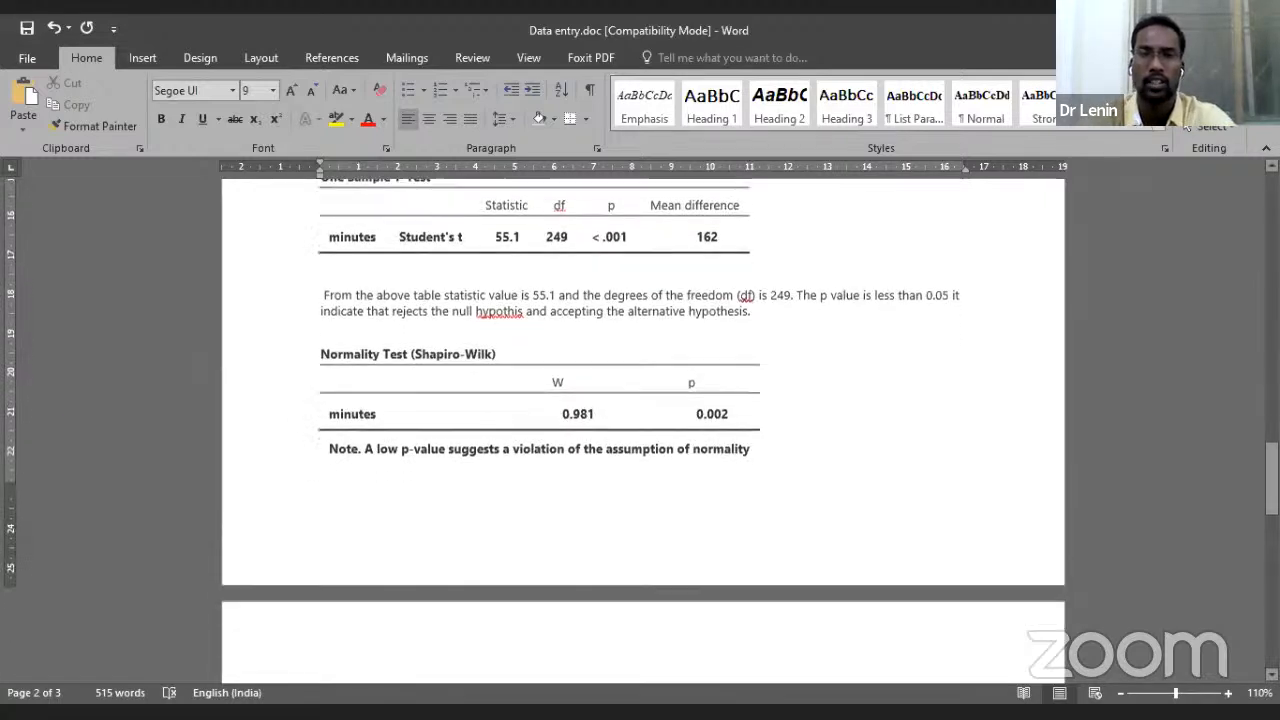
scroll(637, 429, down, 2)
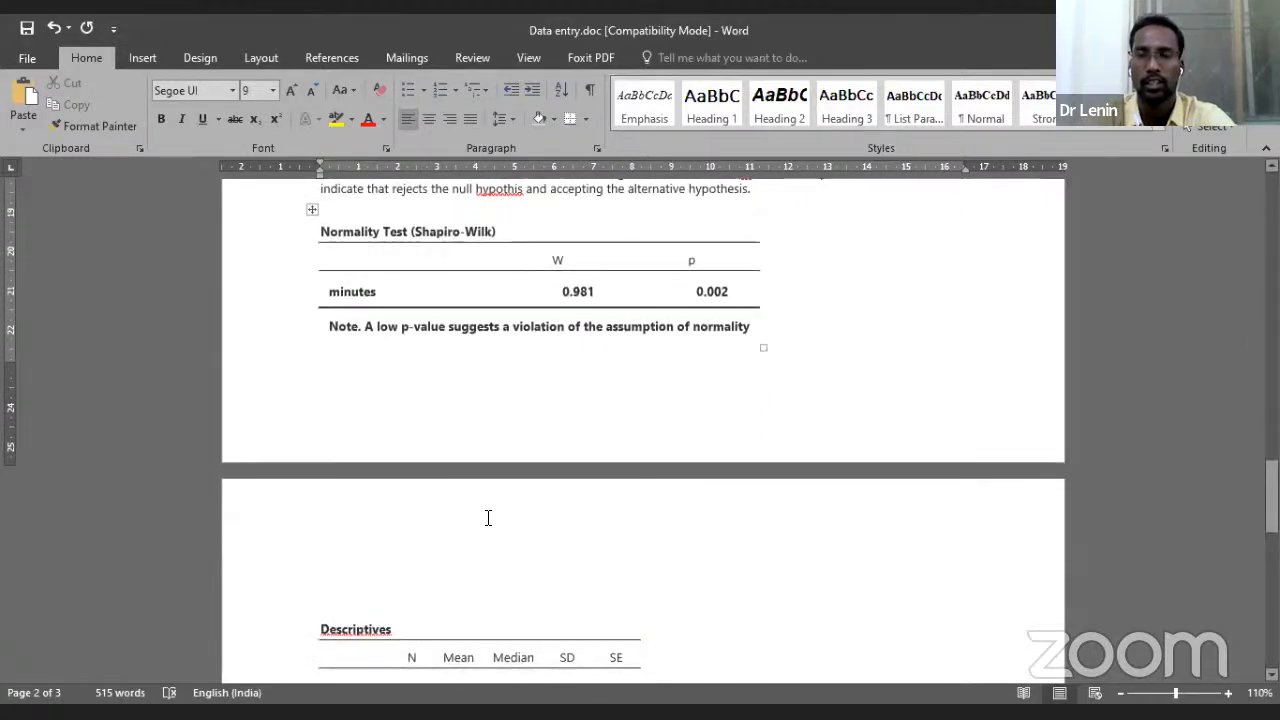
scroll(486, 517, up, 1)
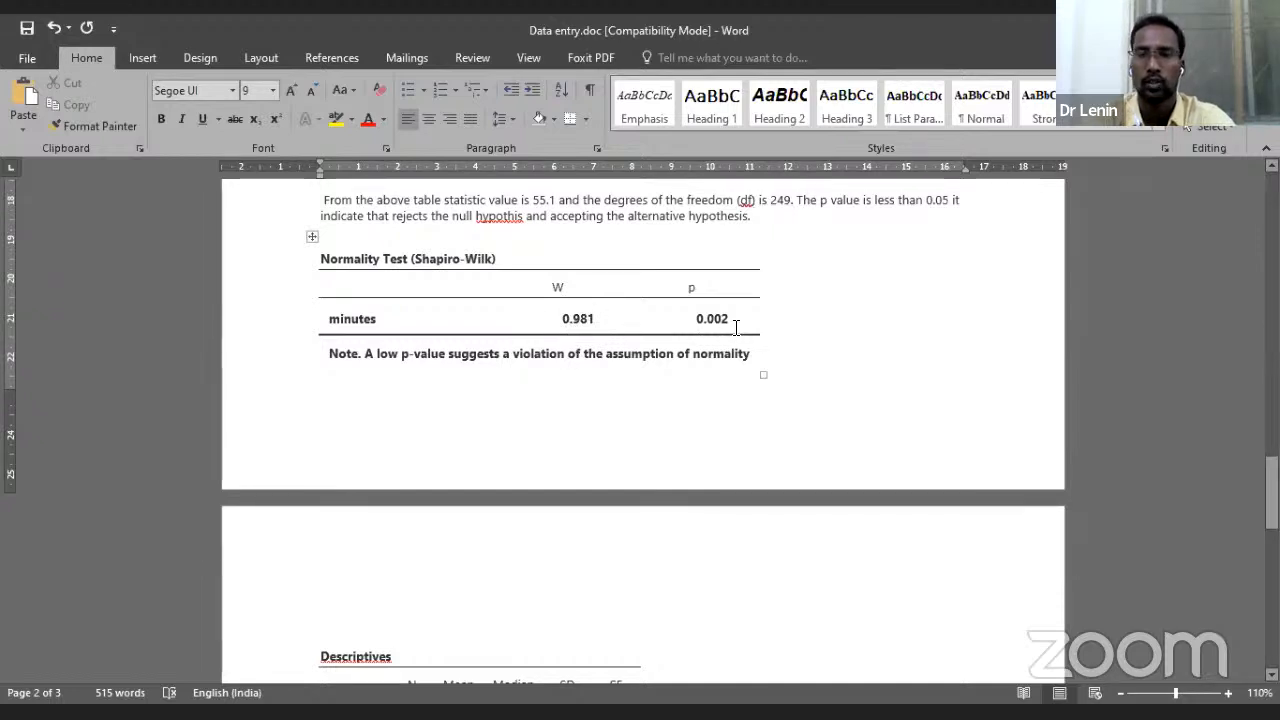
scroll(735, 327, down, 2)
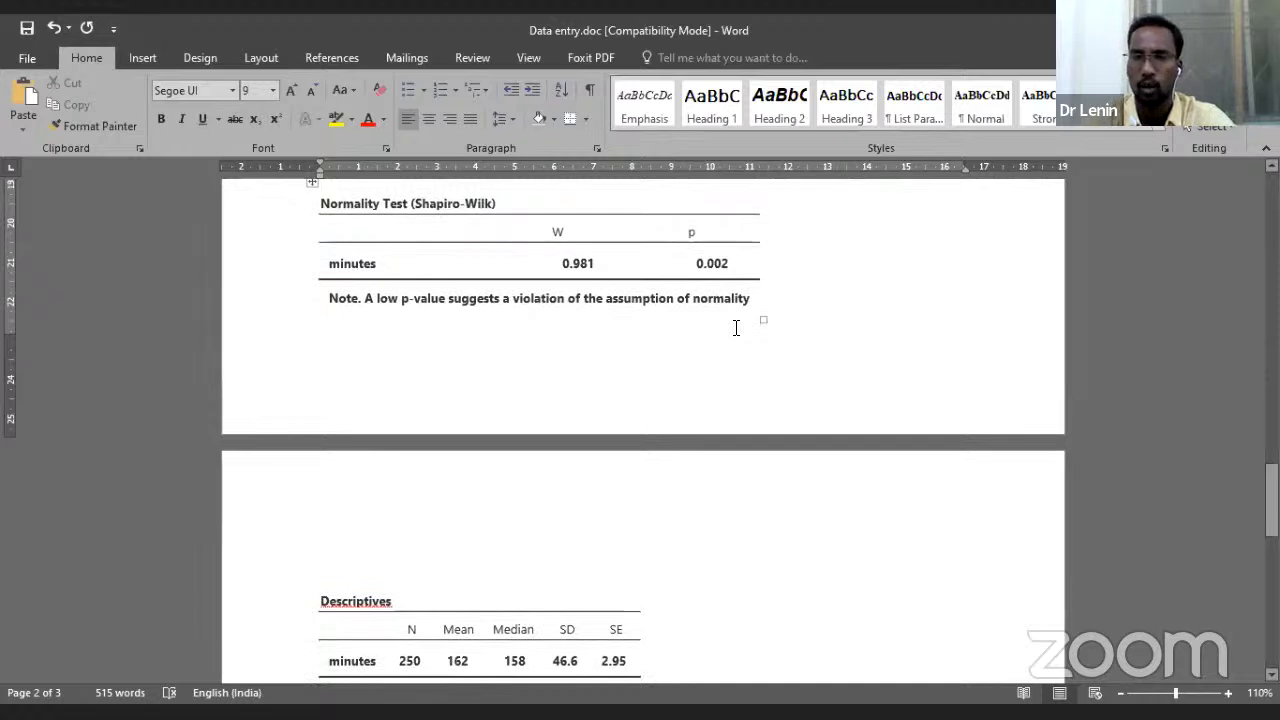
scroll(736, 328, down, 2)
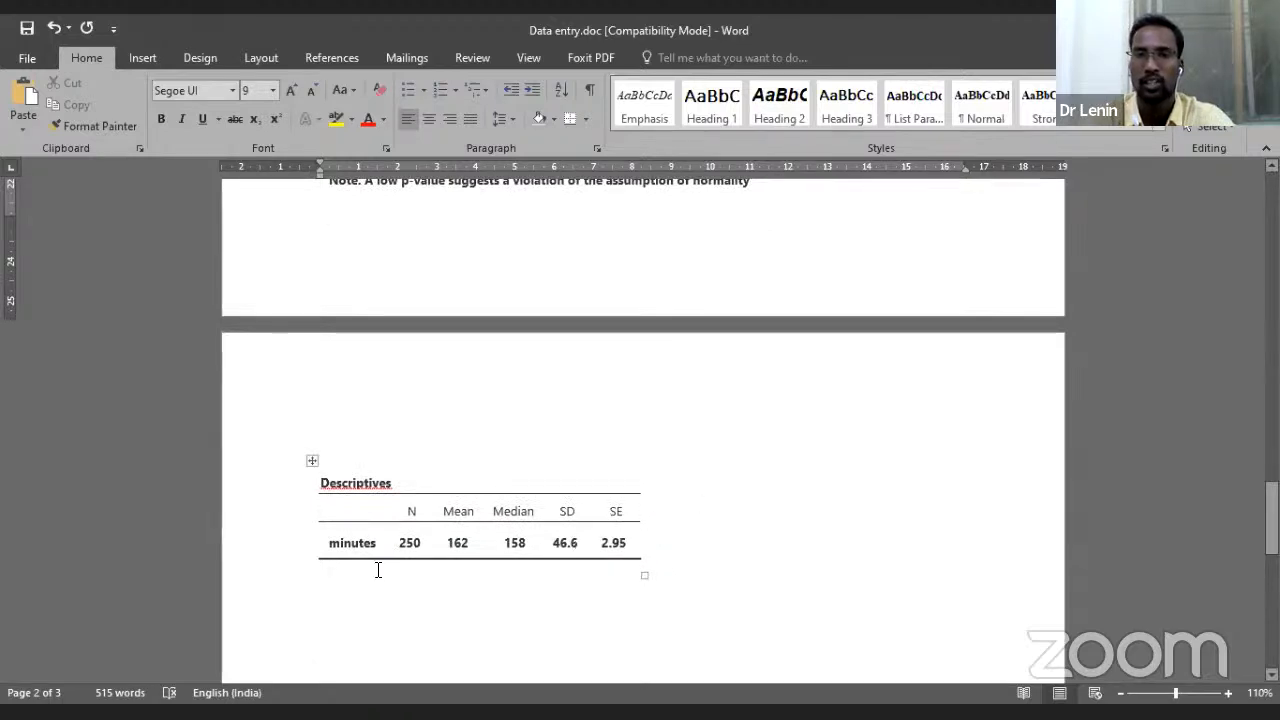
scroll(378, 570, down, 1)
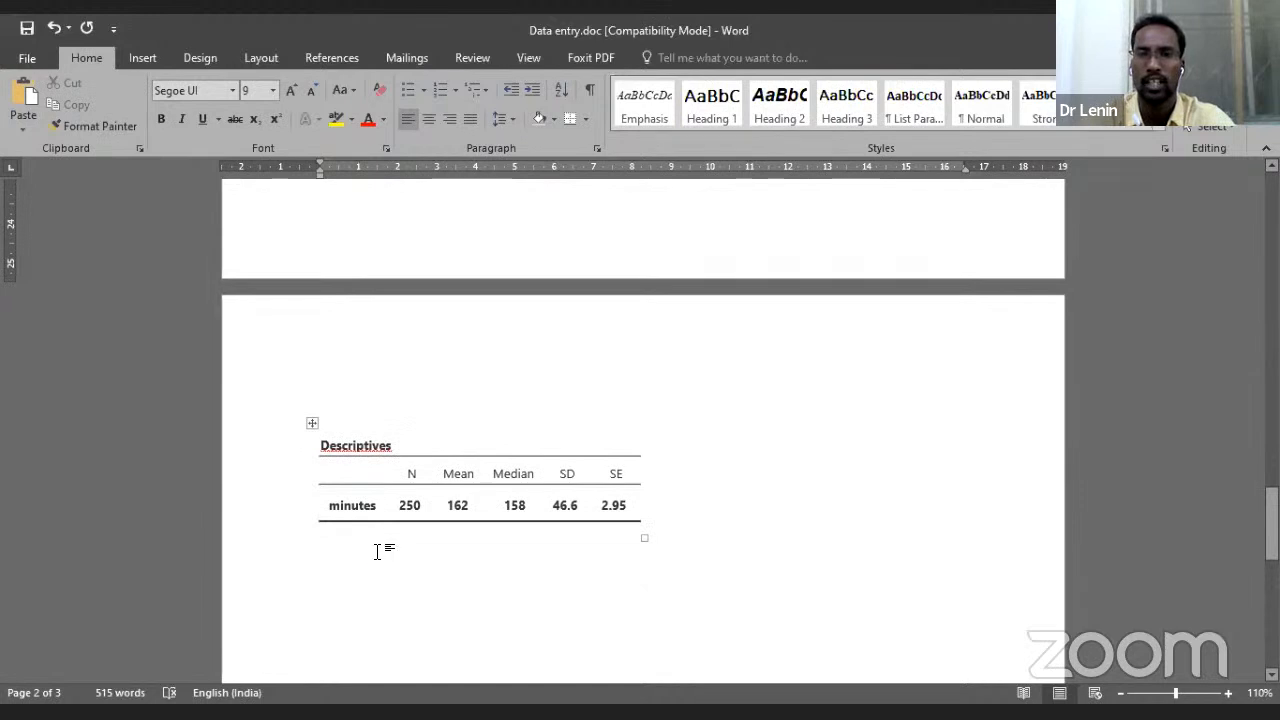
click(378, 552)
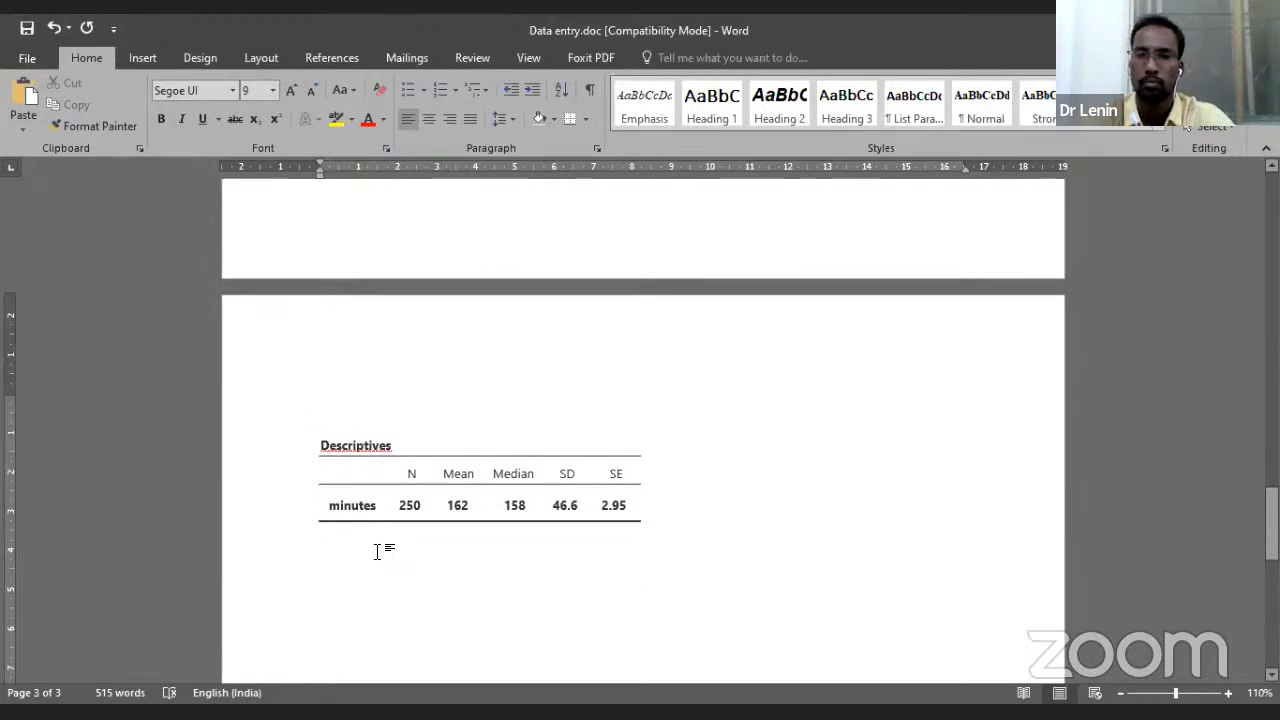